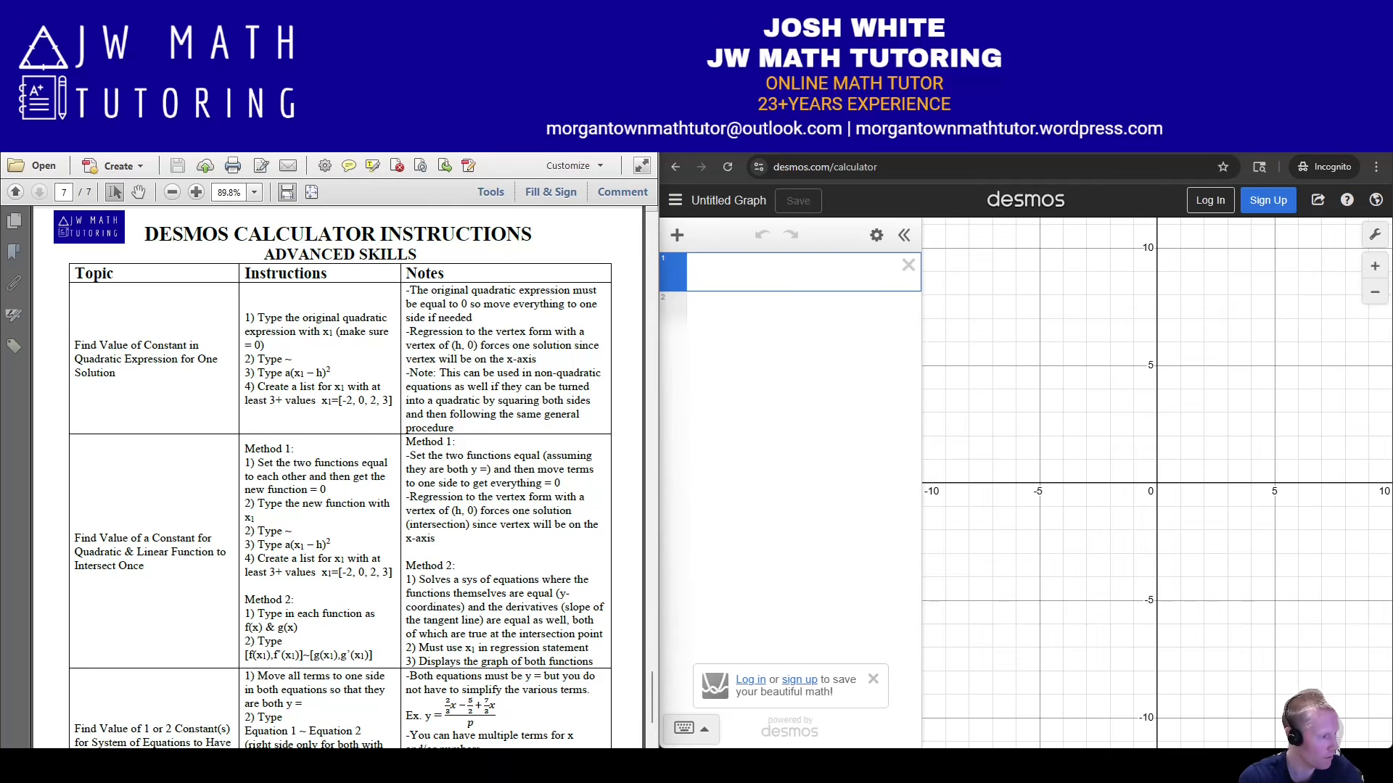
Switch from the Acrobat PDF to the OneNote practice problems page.
{"action": "key", "text": "alt+Tab"}
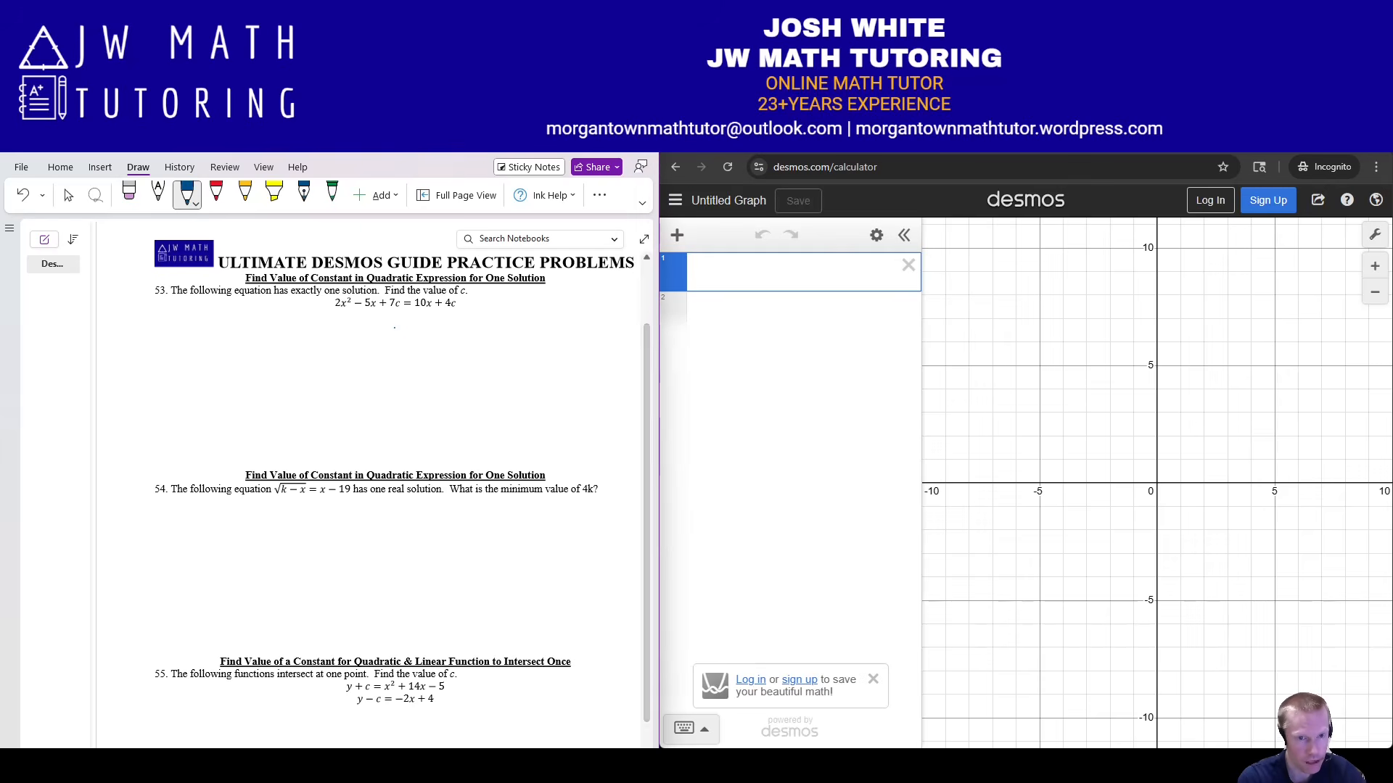
Handwrite −10x − 4c under problem 53.
{"action": "left_click_drag", "start_coordinate": [394, 328], "coordinate": [403, 328]}
{"action": "mouse_move", "coordinate": [412, 319]}
{"action": "left_mouse_down"}
{"action": "mouse_move", "coordinate": [411, 336]}
{"action": "mouse_move", "coordinate": [421, 327]}
{"action": "left_mouse_up"}
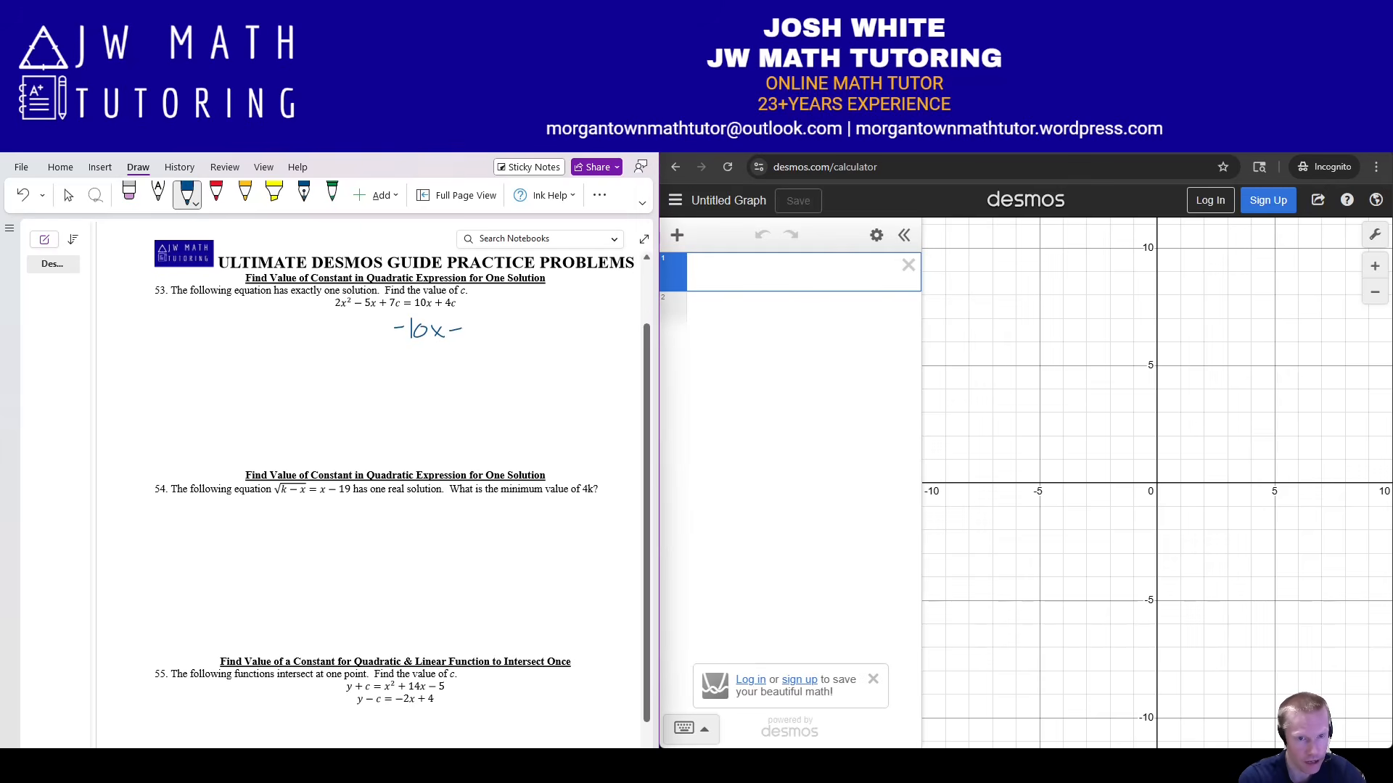
{"action": "left_click_drag", "start_coordinate": [471, 319], "coordinate": [477, 330]}
{"action": "mouse_move", "coordinate": [474, 319]}
{"action": "left_mouse_down"}
{"action": "mouse_move", "coordinate": [476, 337]}
{"action": "mouse_move", "coordinate": [496, 336]}
{"action": "left_mouse_up"}
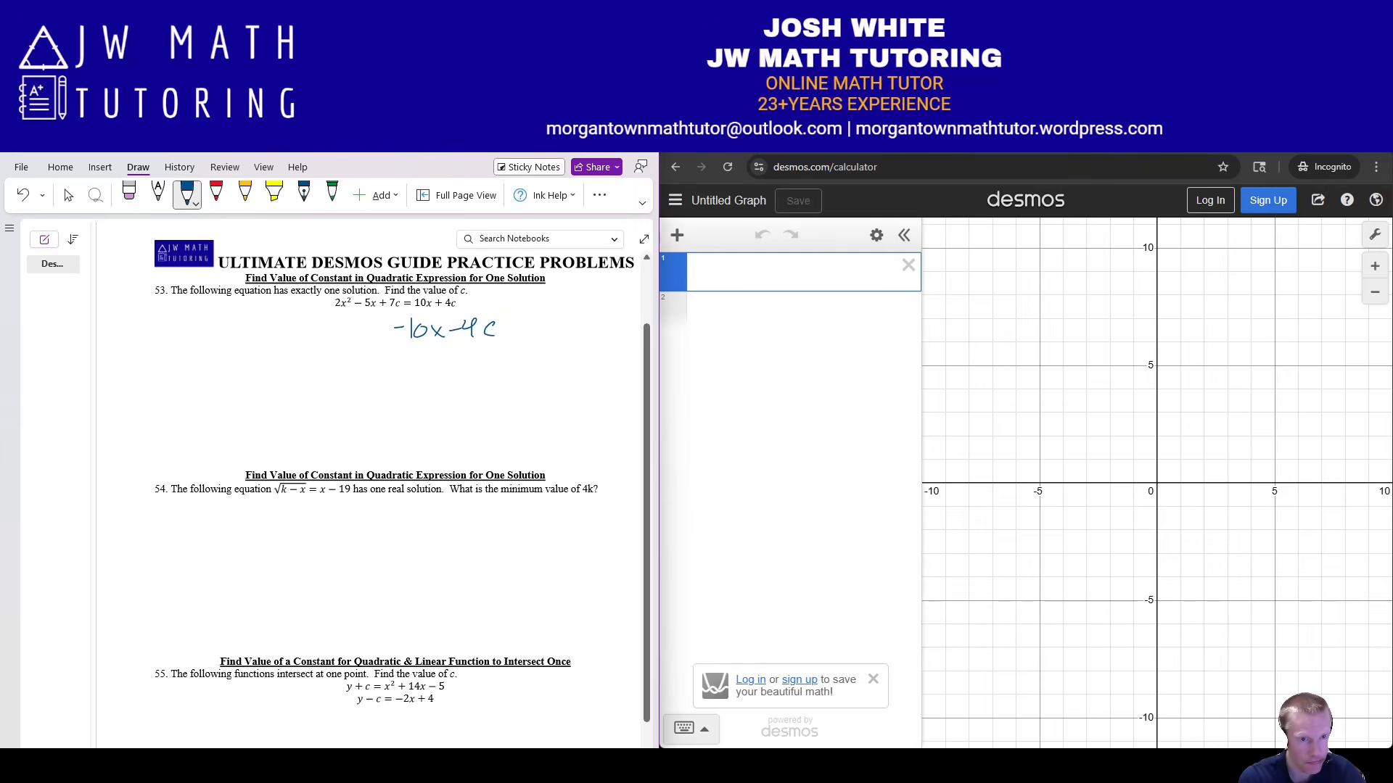
Write the rewritten equation 2x² − 5x − 10x + 7c − 4c = 0 below it.
{"action": "mouse_move", "coordinate": [237, 373]}
{"action": "left_mouse_down"}
{"action": "mouse_move", "coordinate": [232, 400]}
{"action": "mouse_move", "coordinate": [261, 395]}
{"action": "left_mouse_up"}
{"action": "mouse_move", "coordinate": [265, 385]}
{"action": "left_mouse_down"}
{"action": "mouse_move", "coordinate": [280, 397]}
{"action": "mouse_move", "coordinate": [296, 375]}
{"action": "mouse_move", "coordinate": [351, 396]}
{"action": "left_mouse_up"}
{"action": "left_click_drag", "start_coordinate": [351, 384], "coordinate": [338, 396]}
{"action": "left_click_drag", "start_coordinate": [365, 385], "coordinate": [389, 393]}
{"action": "left_click_drag", "start_coordinate": [398, 381], "coordinate": [461, 386]}
{"action": "mouse_move", "coordinate": [462, 373]}
{"action": "left_mouse_down"}
{"action": "mouse_move", "coordinate": [471, 394]}
{"action": "mouse_move", "coordinate": [540, 384]}
{"action": "mouse_move", "coordinate": [531, 393]}
{"action": "left_mouse_up"}
{"action": "mouse_move", "coordinate": [560, 379]}
{"action": "left_mouse_down"}
{"action": "mouse_move", "coordinate": [559, 394]}
{"action": "mouse_move", "coordinate": [592, 383]}
{"action": "left_mouse_up"}
{"action": "left_click_drag", "start_coordinate": [573, 390], "coordinate": [610, 375]}
{"action": "left_click_drag", "start_coordinate": [505, 386], "coordinate": [520, 386]}
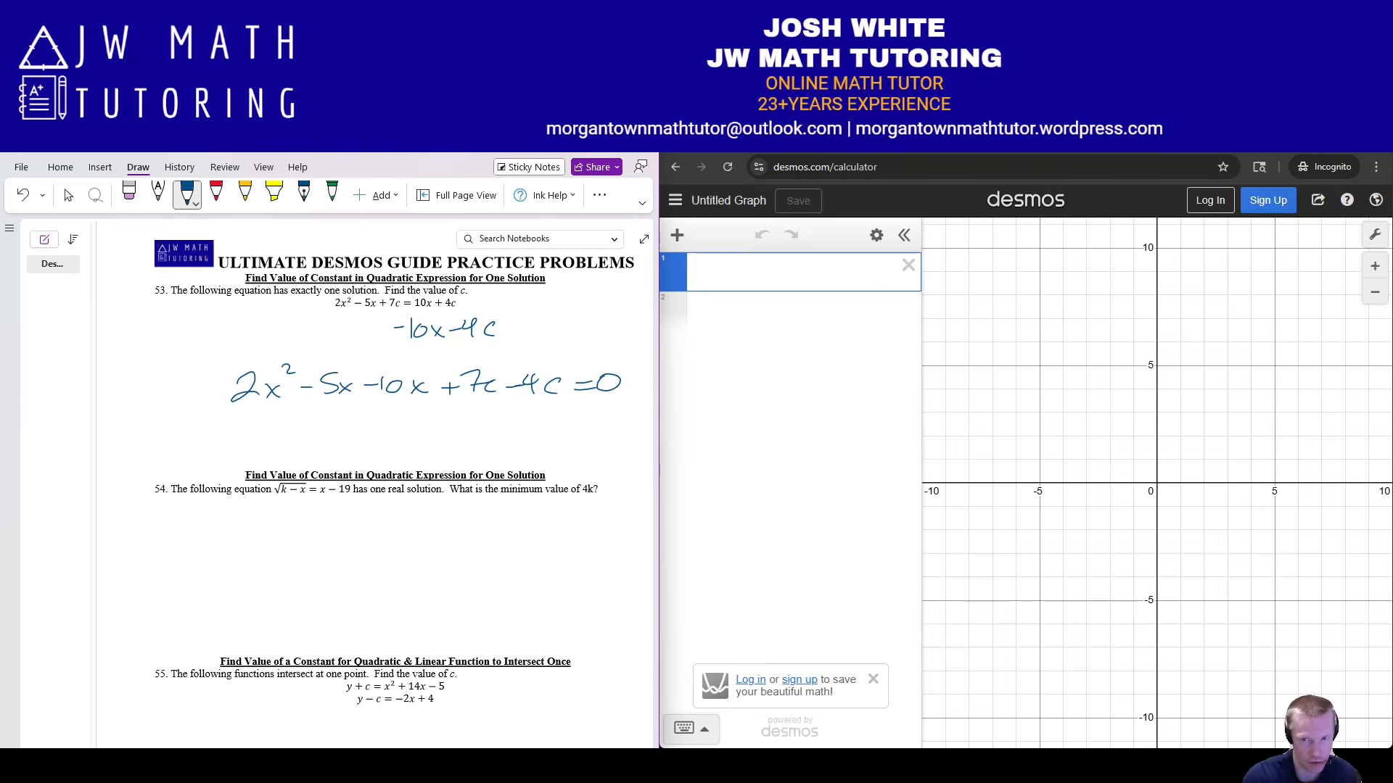
Enter the regression 2x₁² − 5x₁ − 10x₁ + 7c − 4c ~ a(x₁ − h)², without a +k term.
{"action": "left_click_drag", "start_coordinate": [921, 464], "coordinate": [1095, 464]}
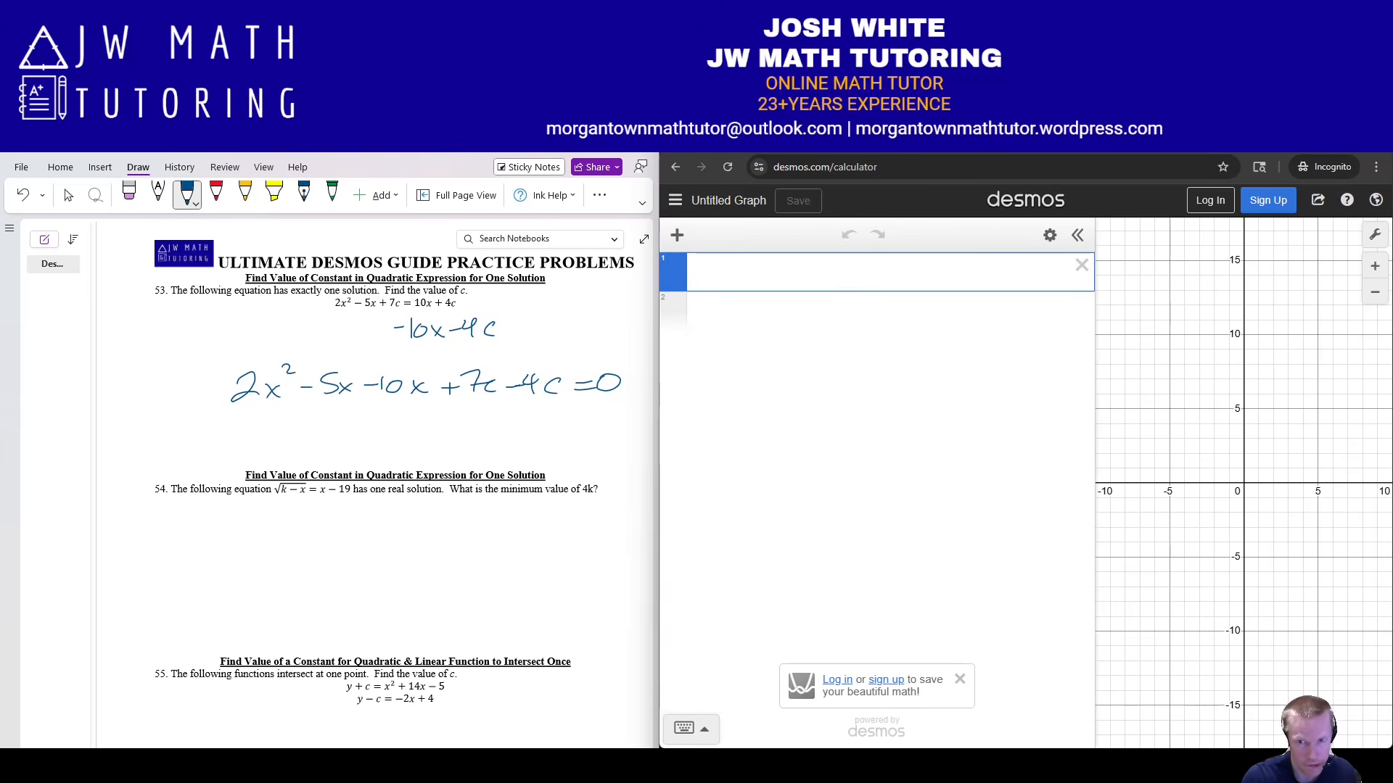
{"action": "type", "text": "2x"}
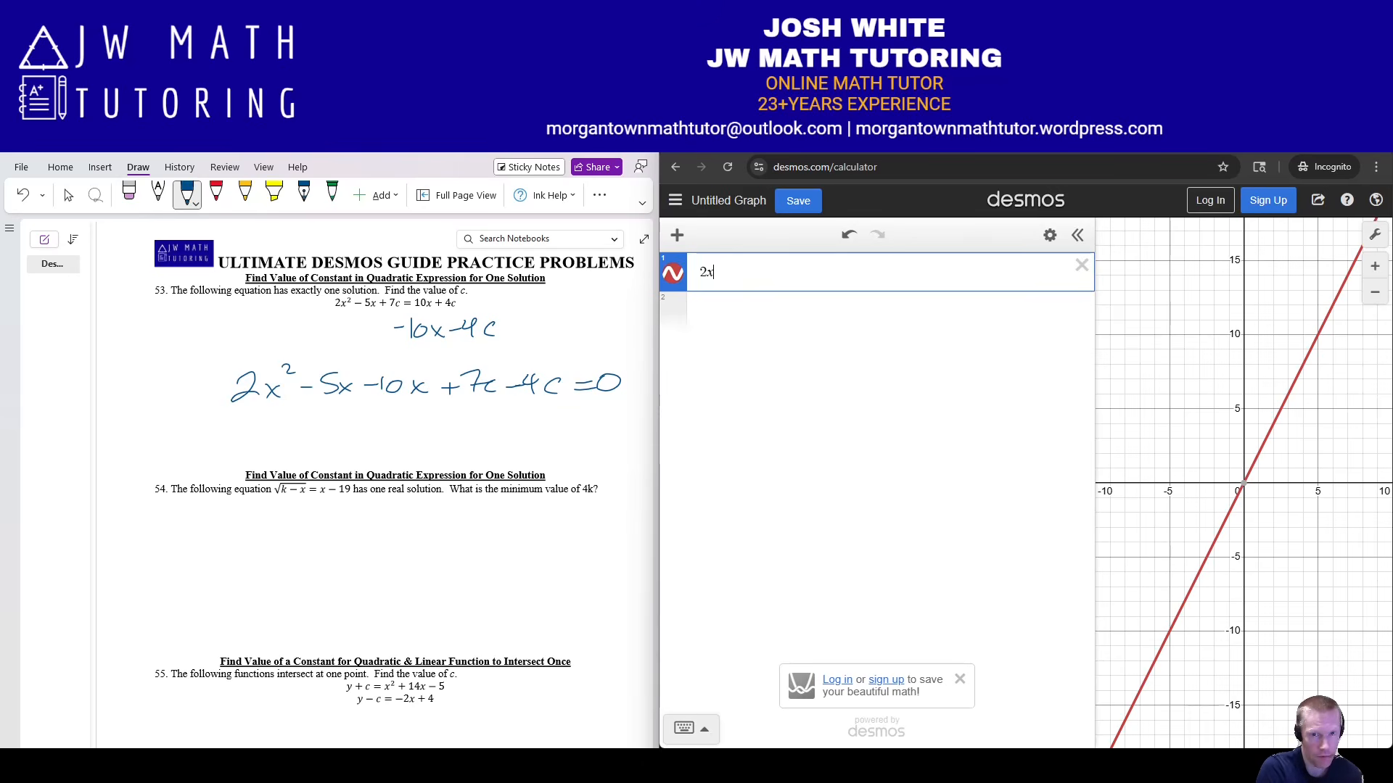
{"action": "type", "text": "1%^"}
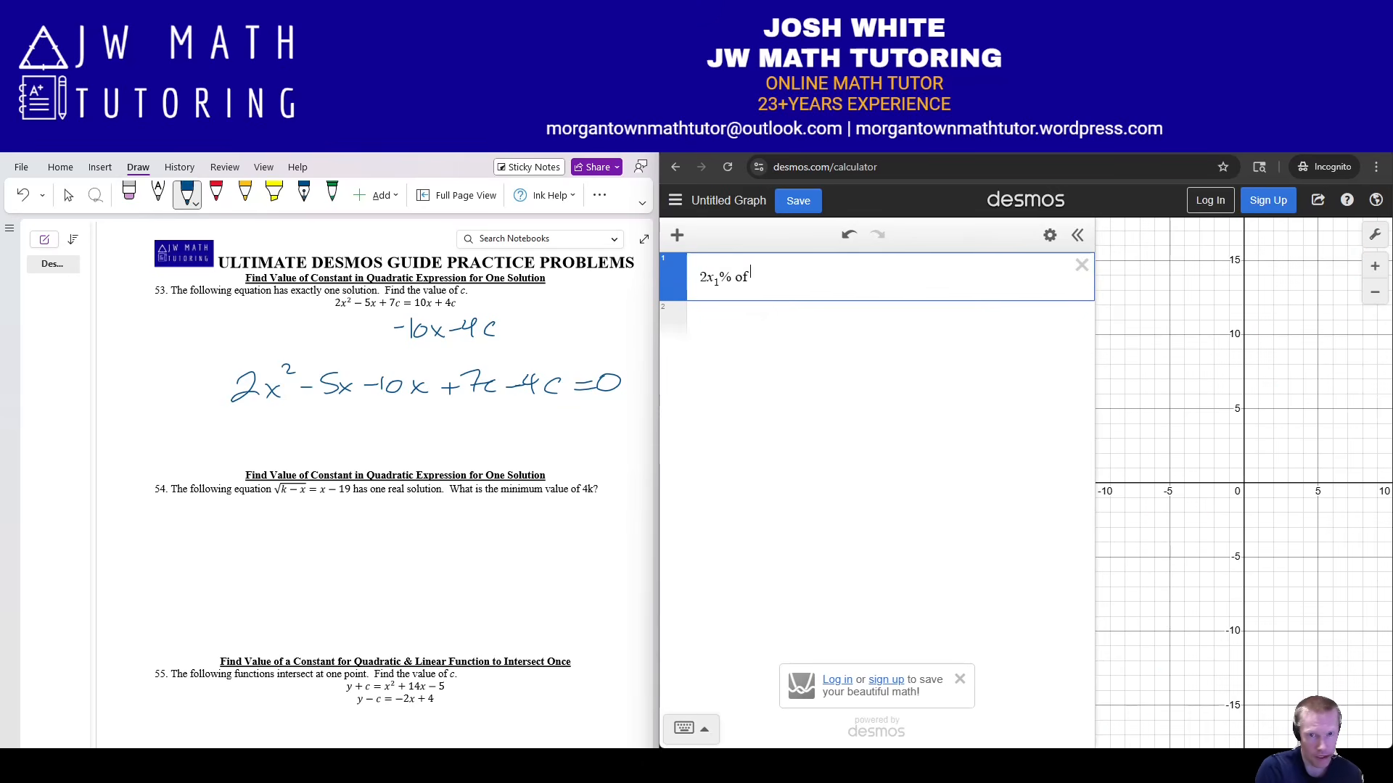
{"action": "key", "text": "BackSpace"}
{"action": "key", "text": "BackSpace"}
{"action": "type", "text": "^2"}
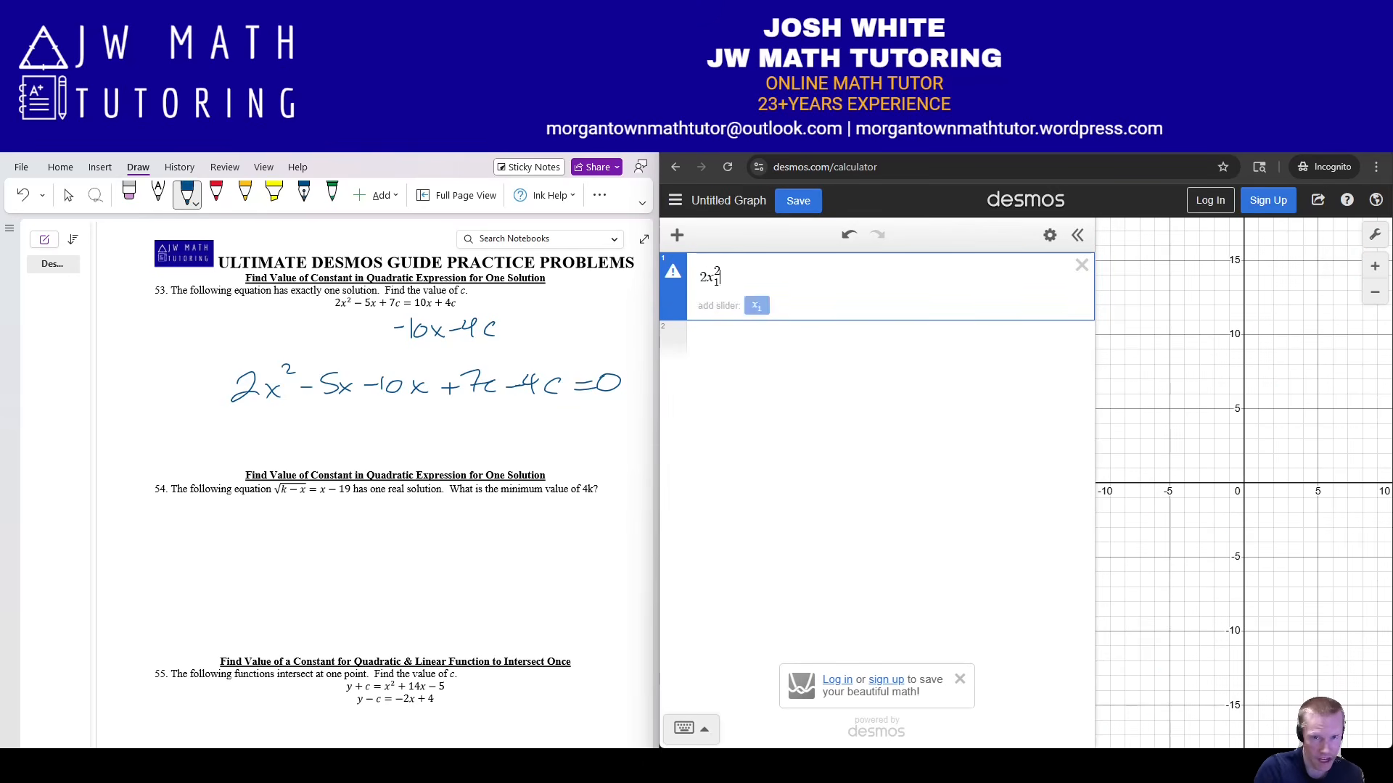
{"action": "key", "text": "Right"}
{"action": "type", "text": "-5x_1-10x_"}
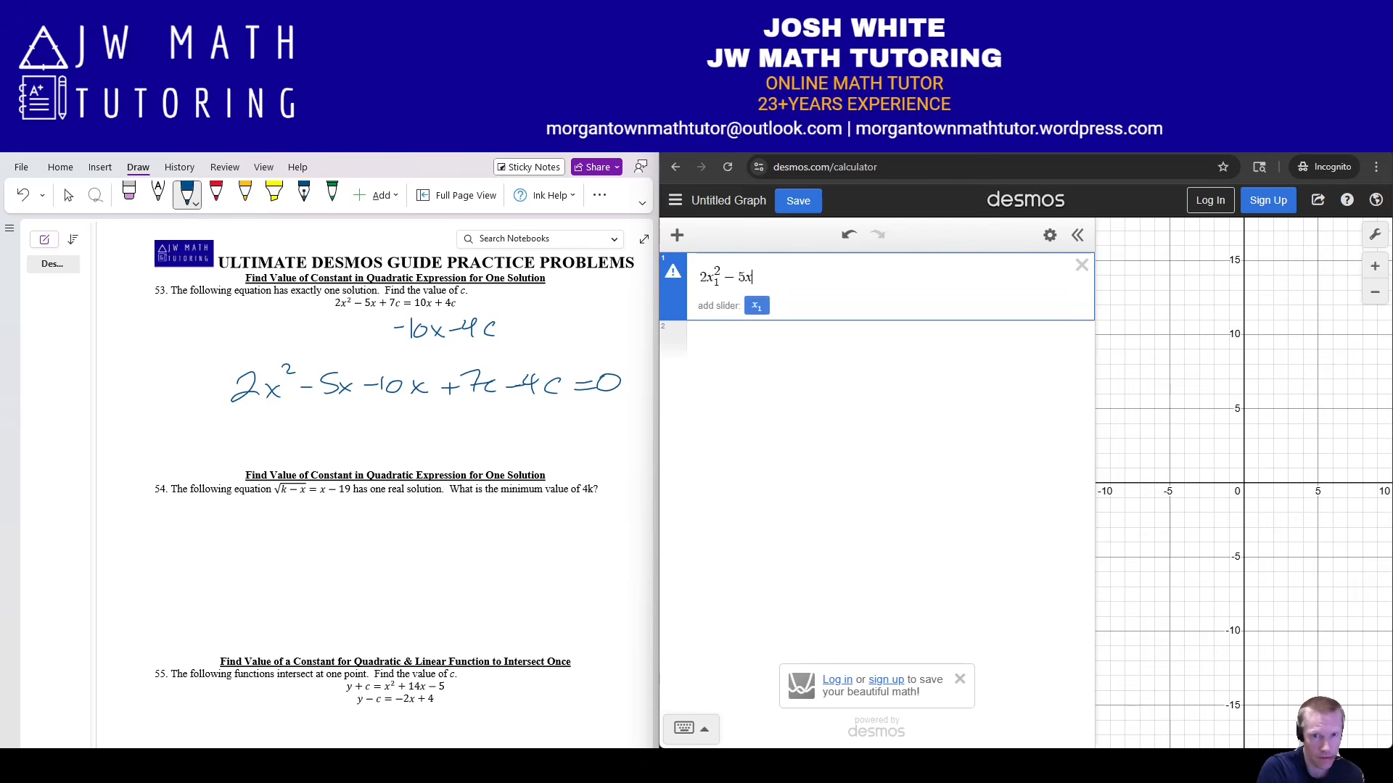
{"action": "type", "text": "1"}
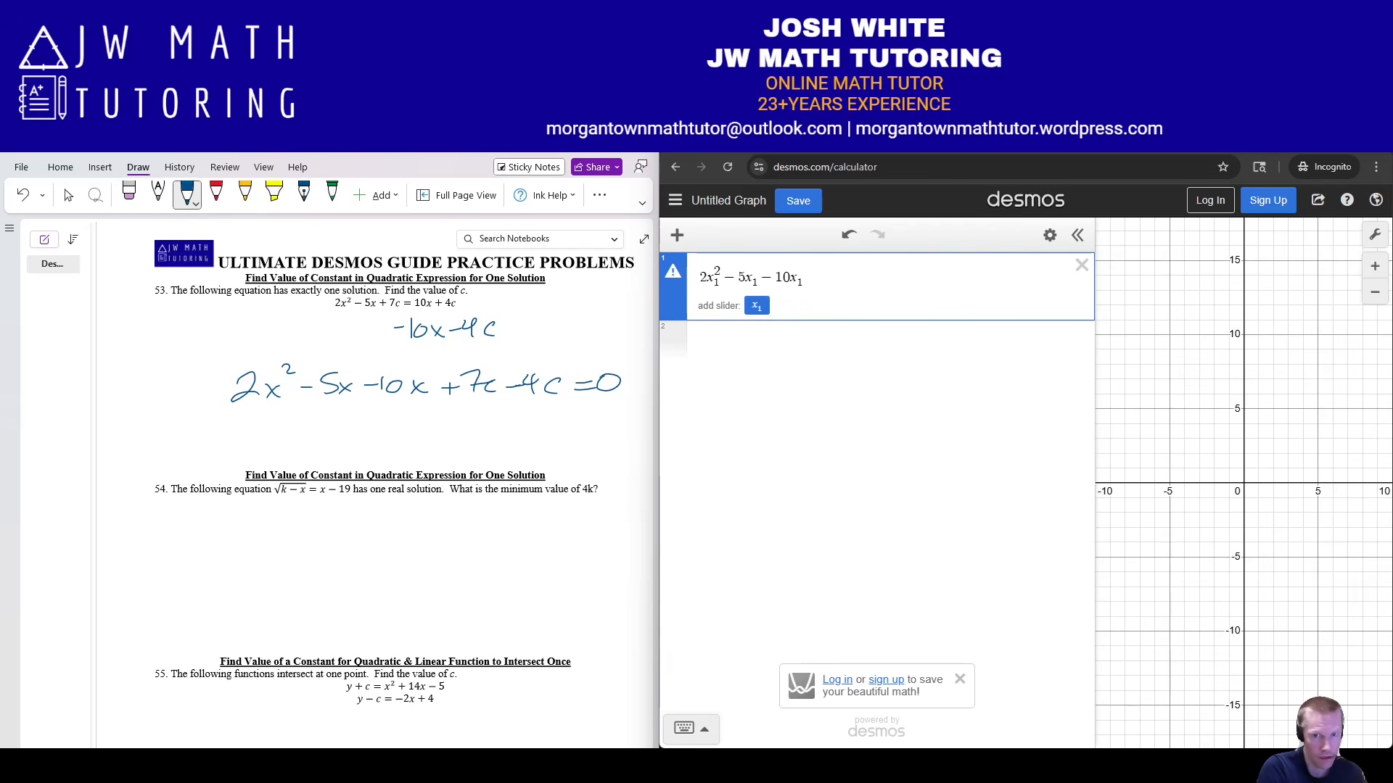
{"action": "type", "text": "+7c-4c"}
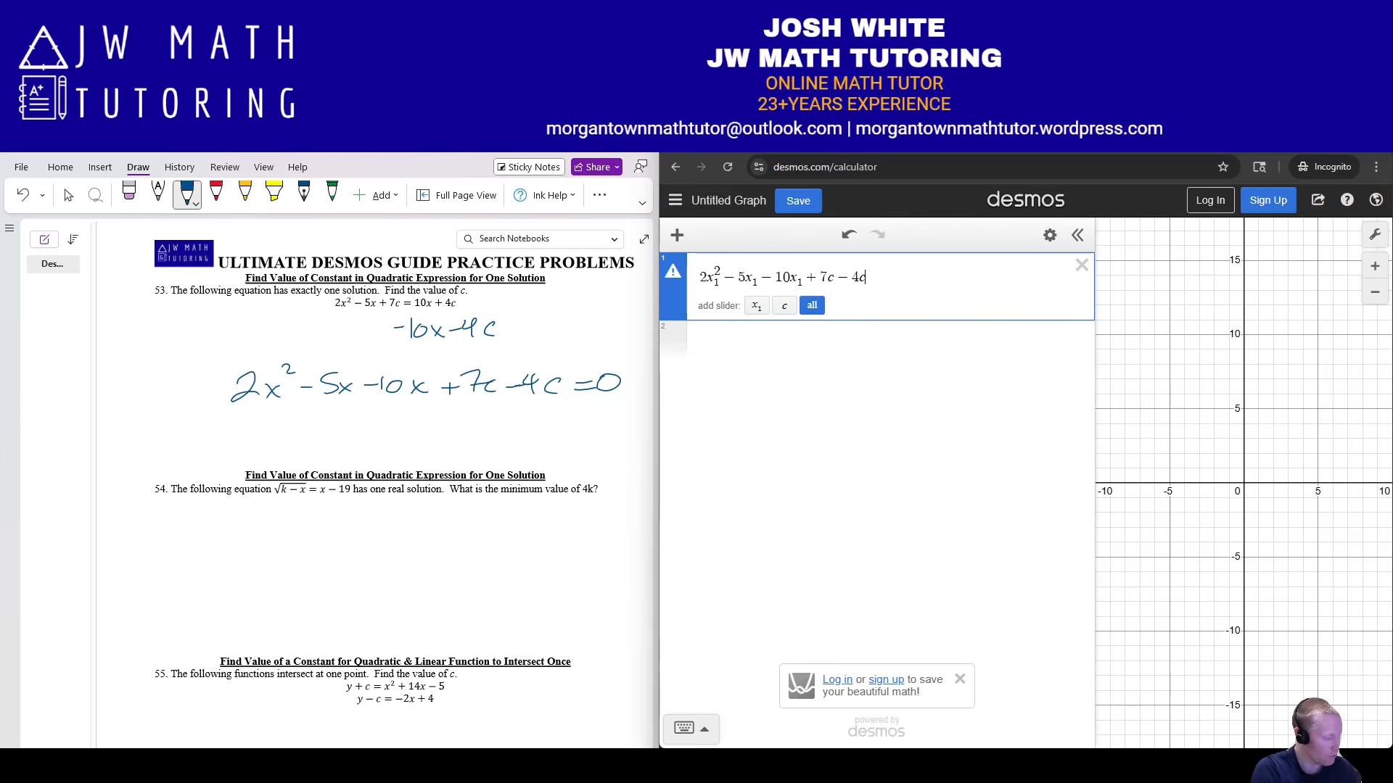
{"action": "type", "text": "~a(x_1-h)"}
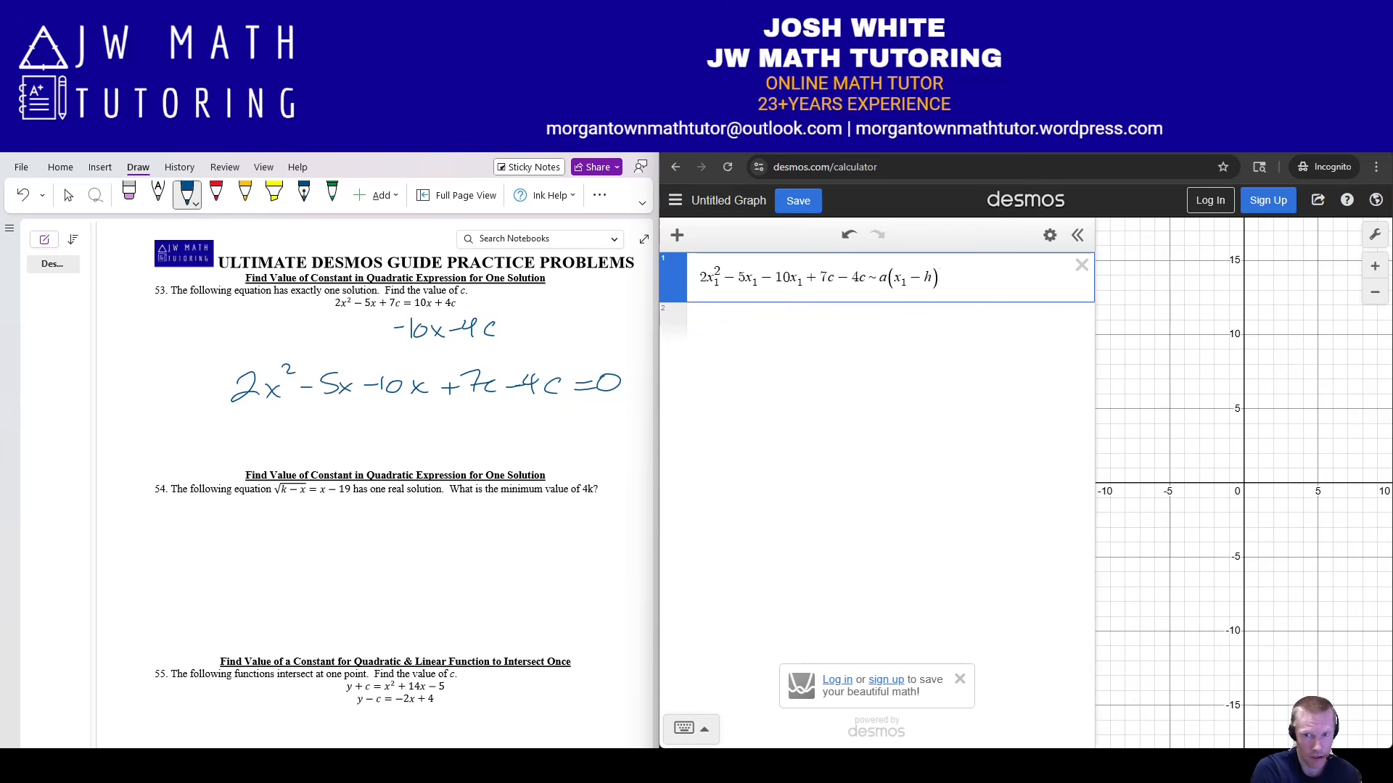
{"action": "type", "text": "^2+k"}
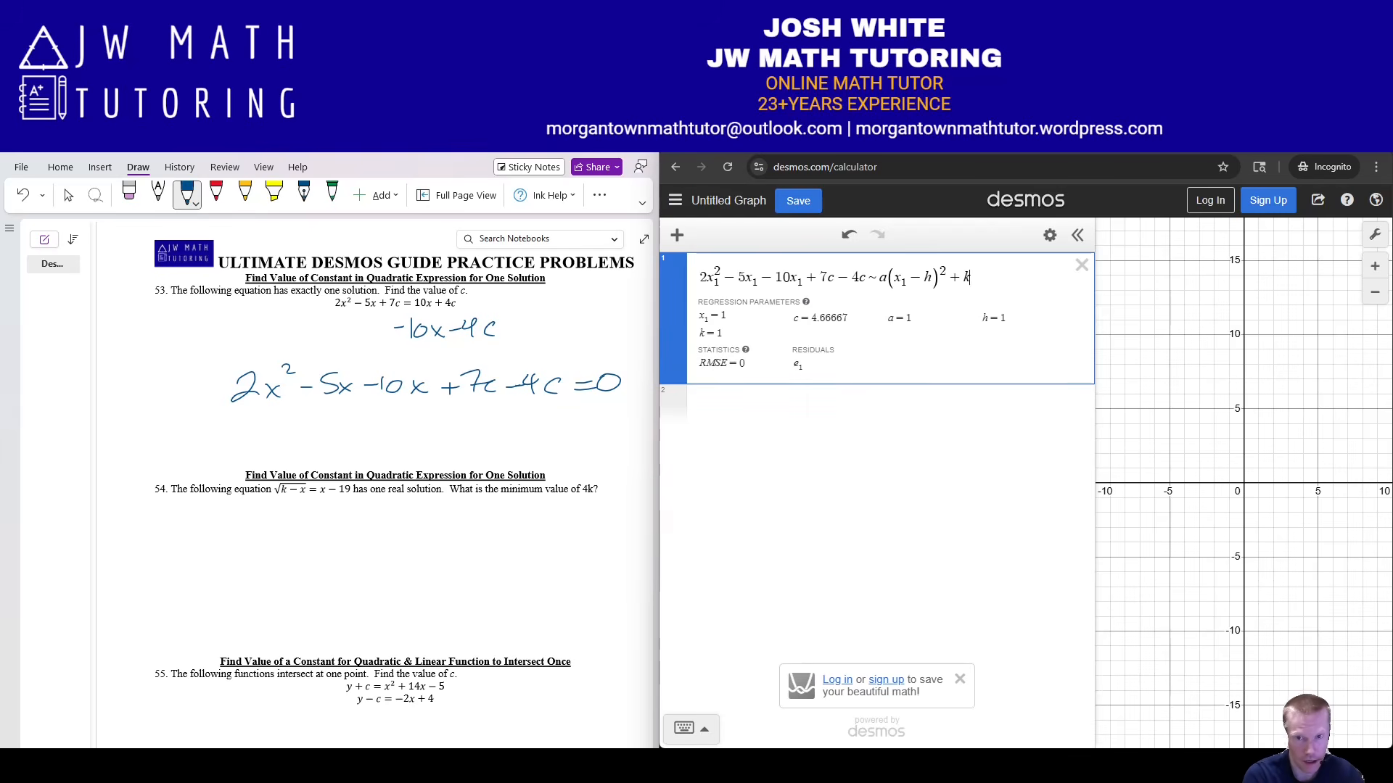
{"action": "key", "text": "Left"}
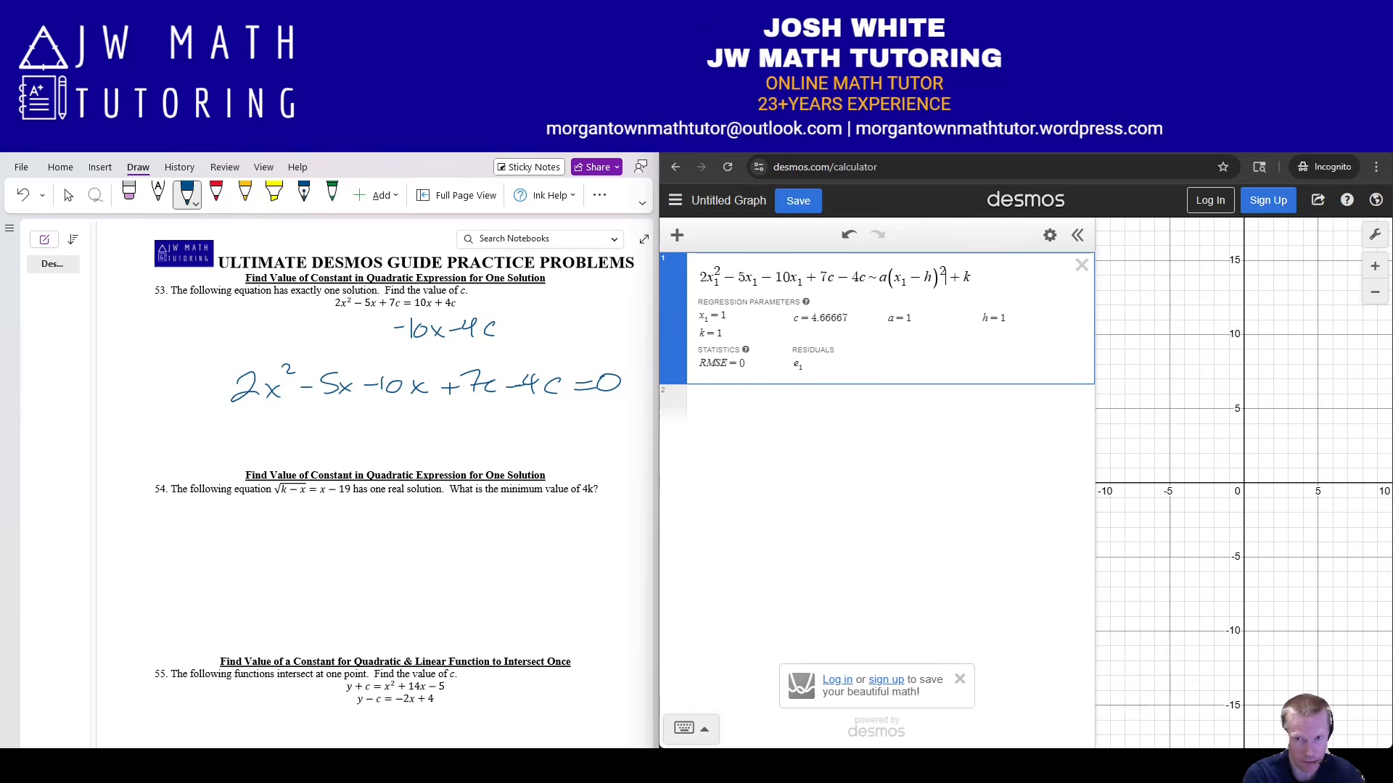
{"action": "key", "text": "Delete"}
{"action": "key", "text": "Delete"}
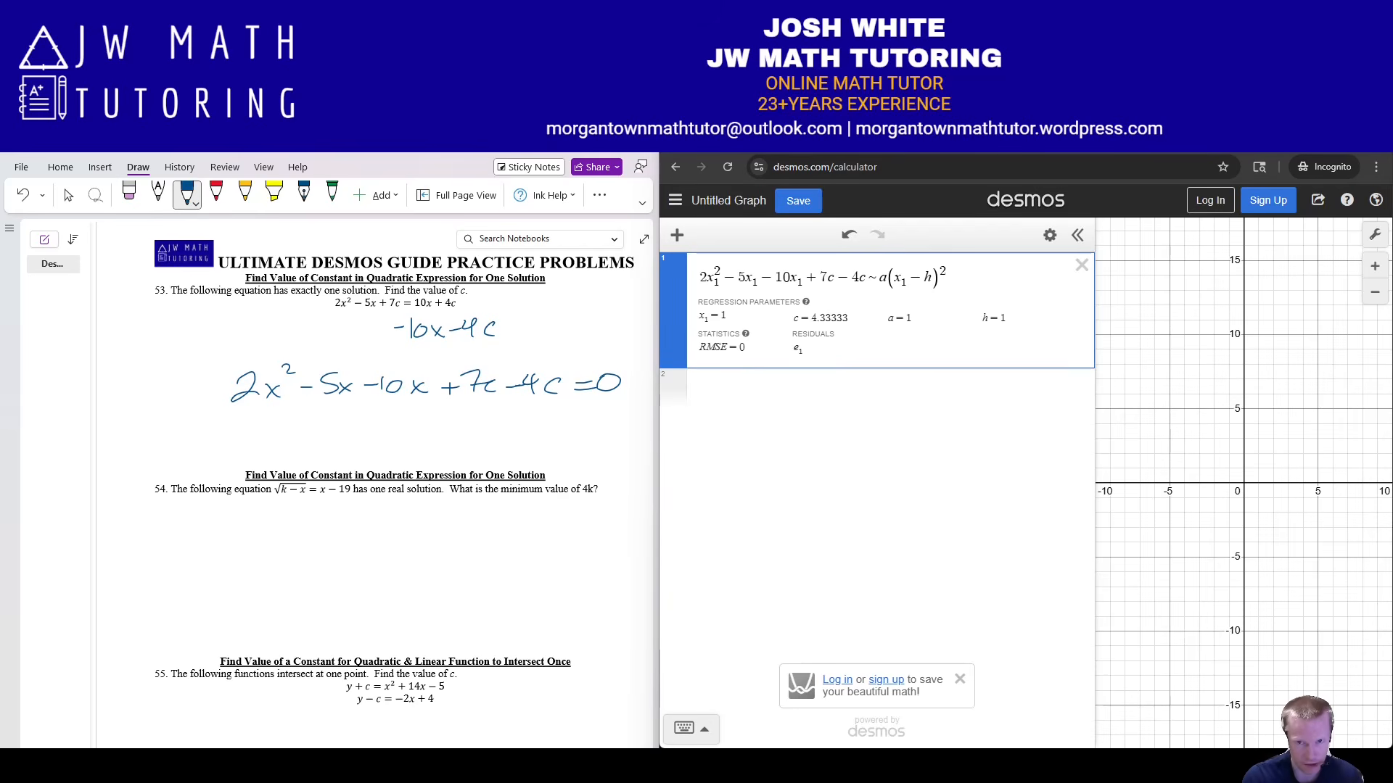
Define the list x₁ = [1,2,3,4,5] below the regression.
{"action": "key", "text": "Return"}
{"action": "type", "text": "x="}
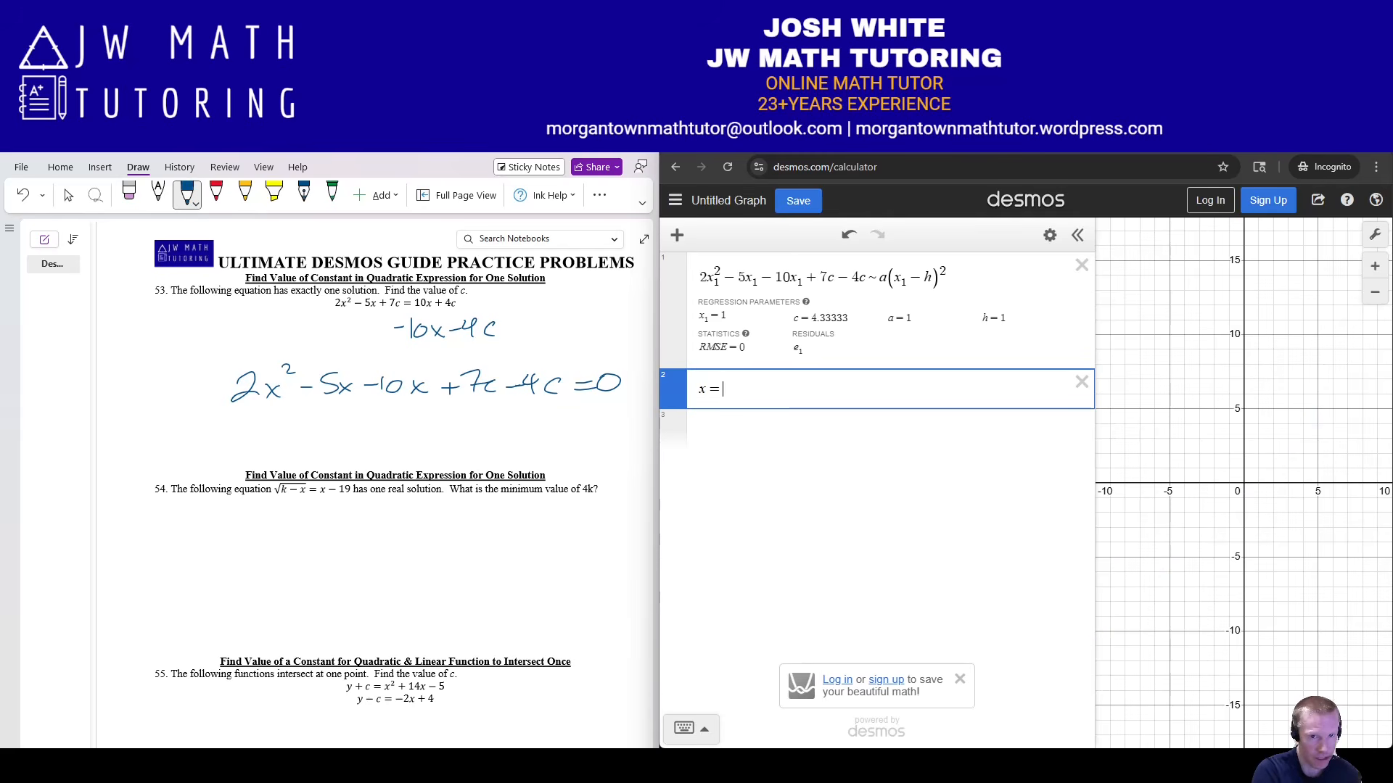
{"action": "key", "text": "BackSpace"}
{"action": "type", "text": "1 = "}
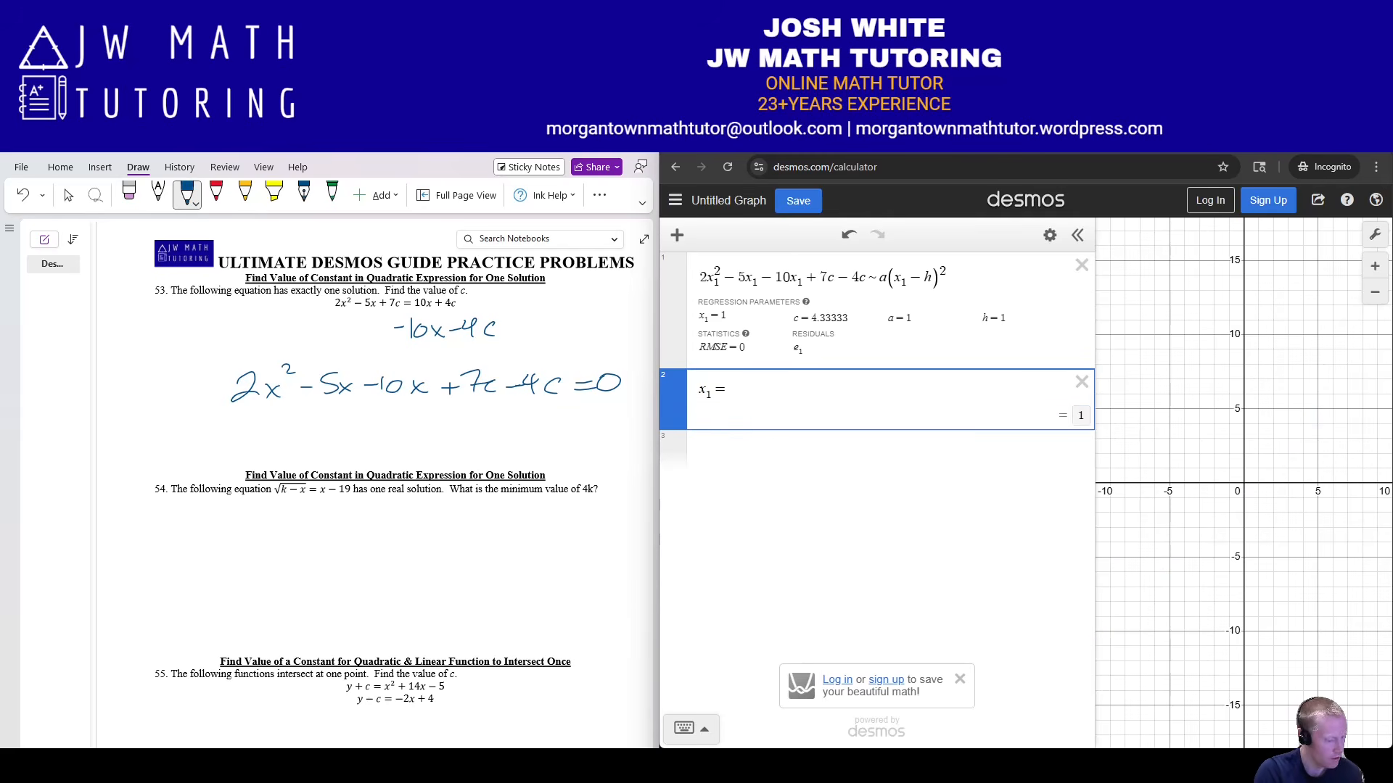
{"action": "type", "text": "["}
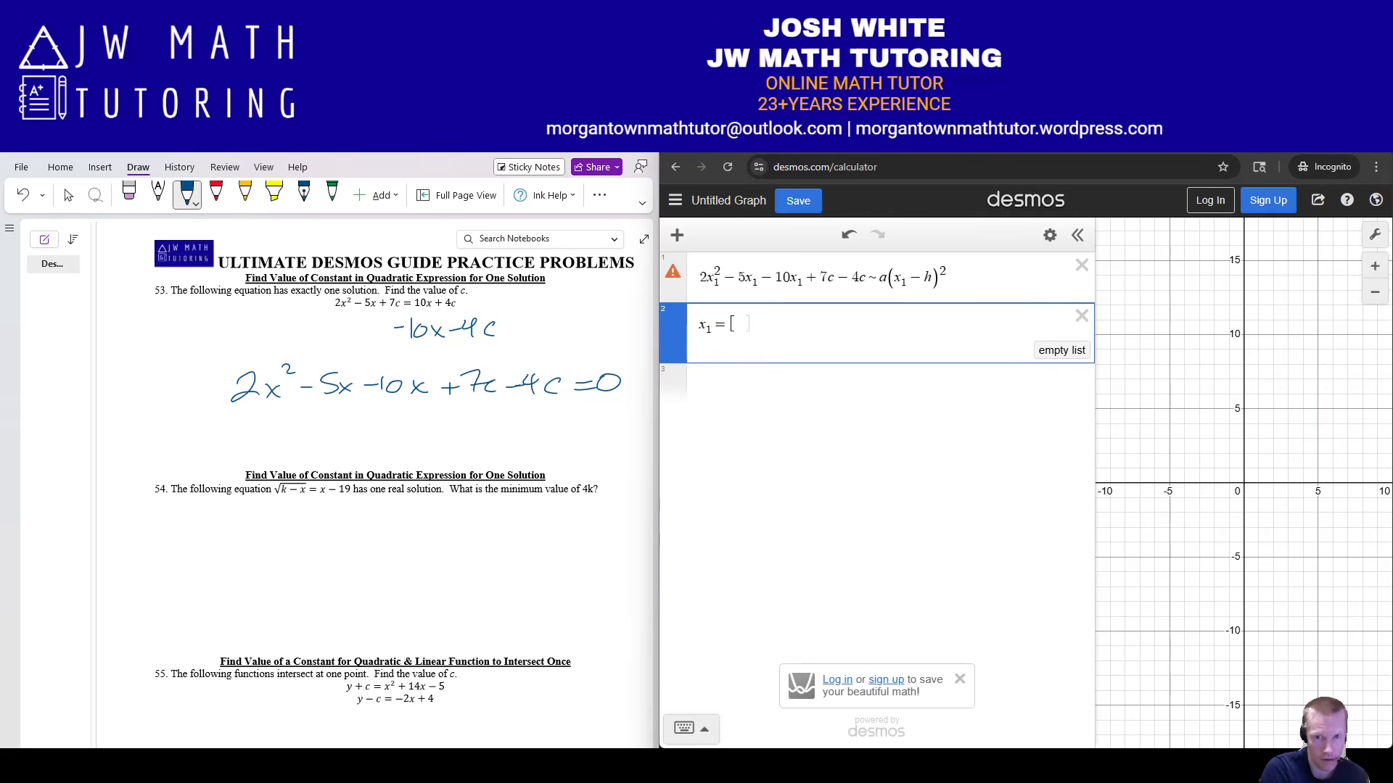
{"action": "type", "text": "1,3"}
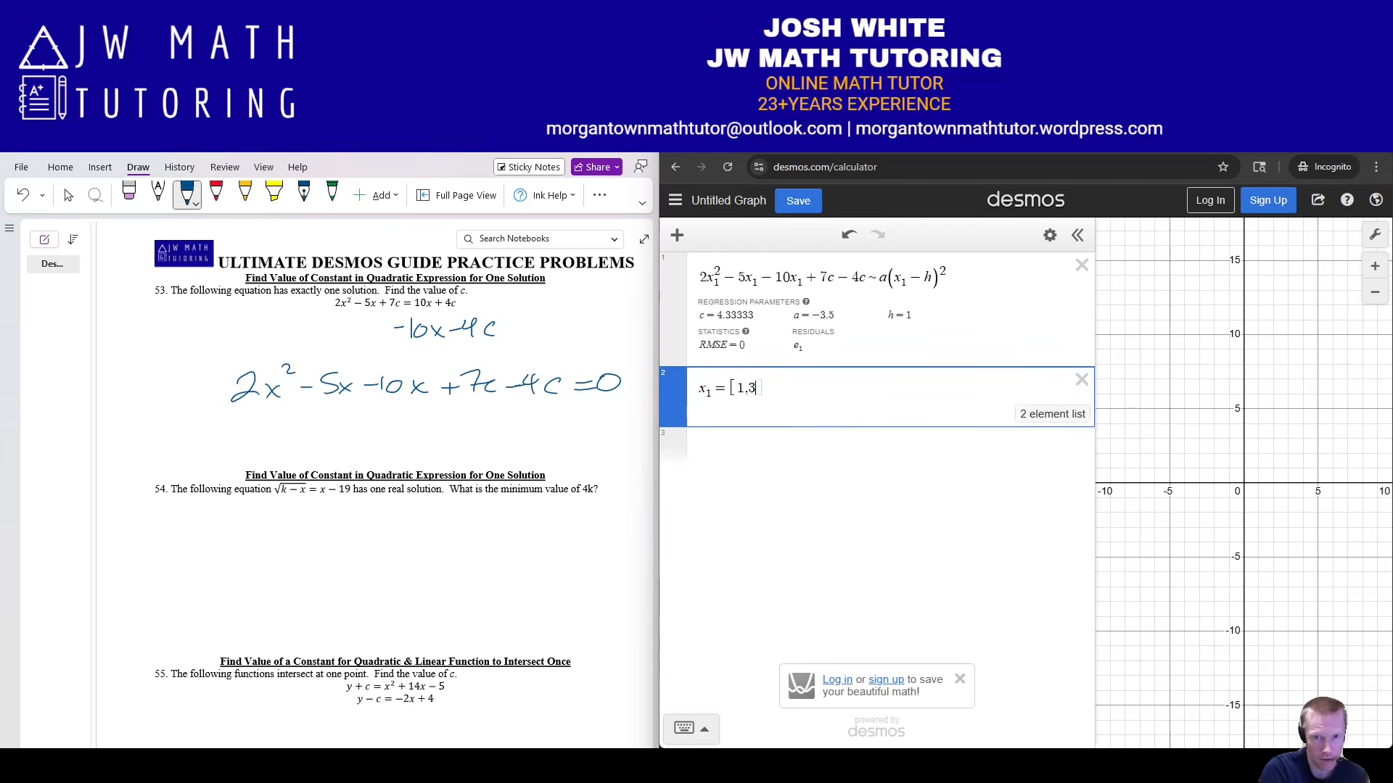
{"action": "key", "text": "BackSpace"}
{"action": "type", "text": "2,3,"}
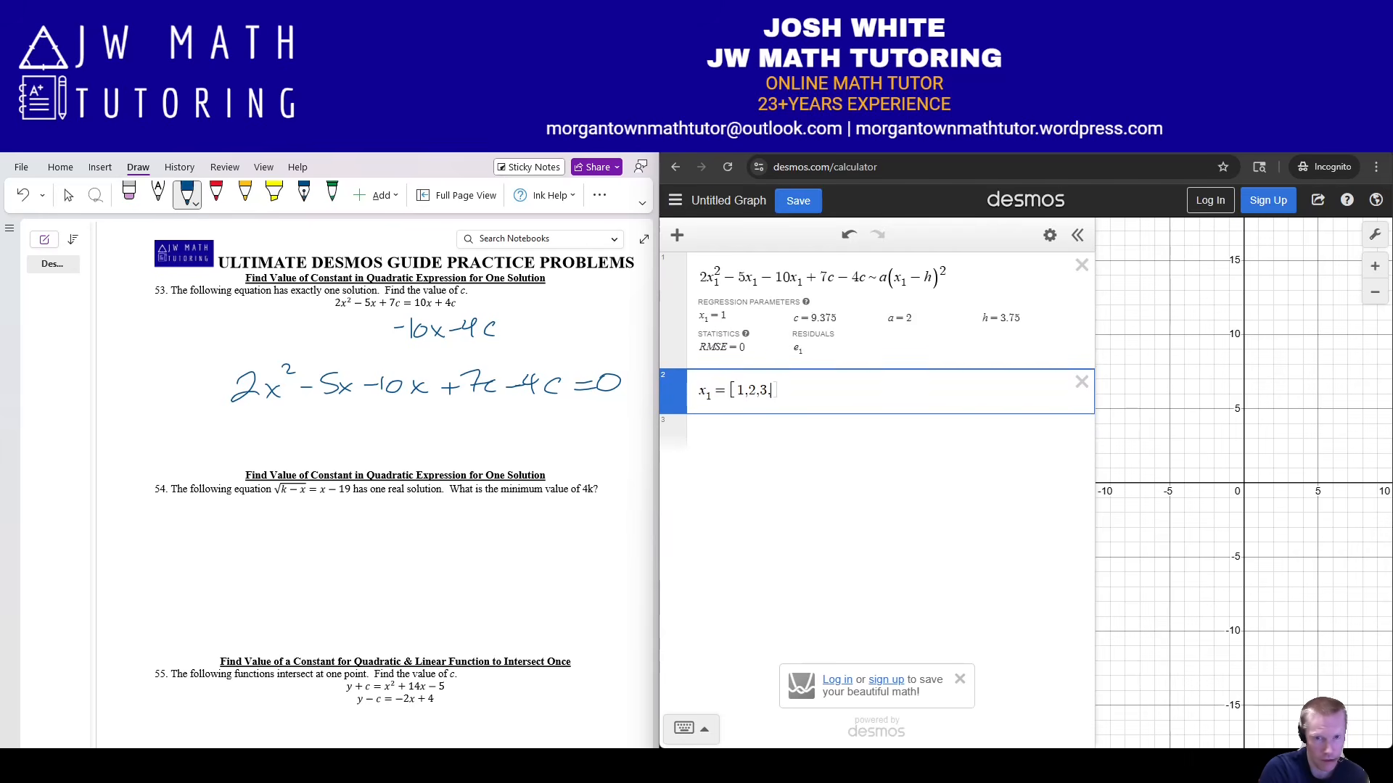
{"action": "type", "text": "4,5"}
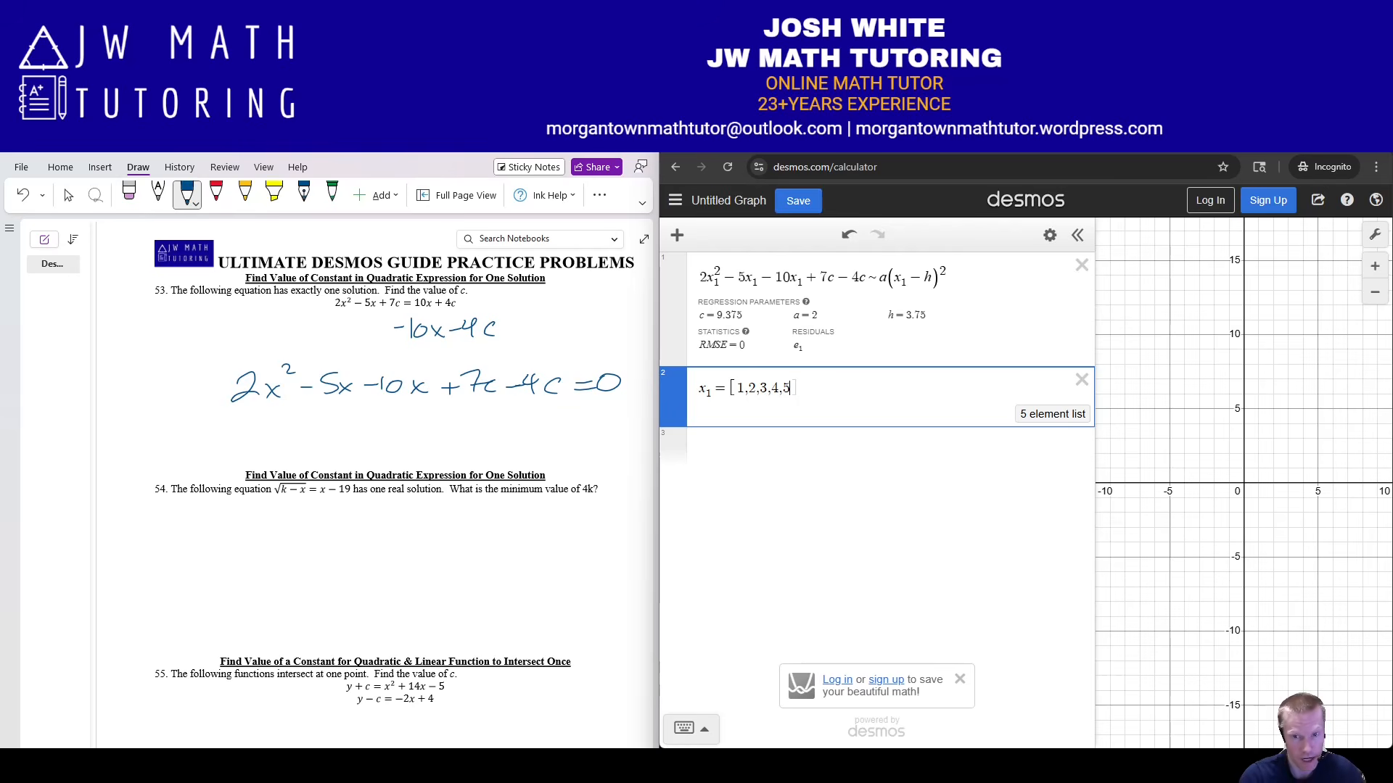
{"action": "key", "text": "Return"}
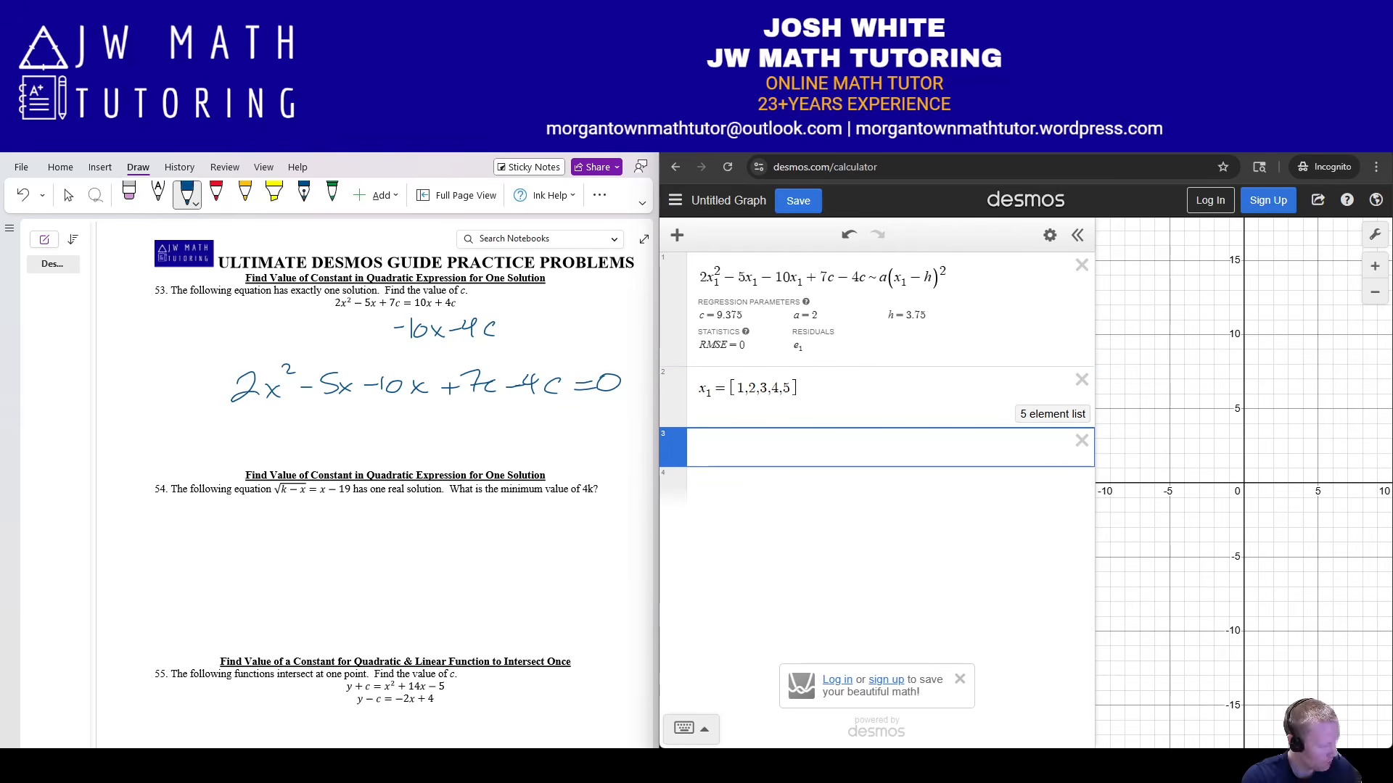
Show c as the fraction 75/8 in Desmos, then ink and box '75/8, 9.375' under problem 53.
{"action": "type", "text": "c"}
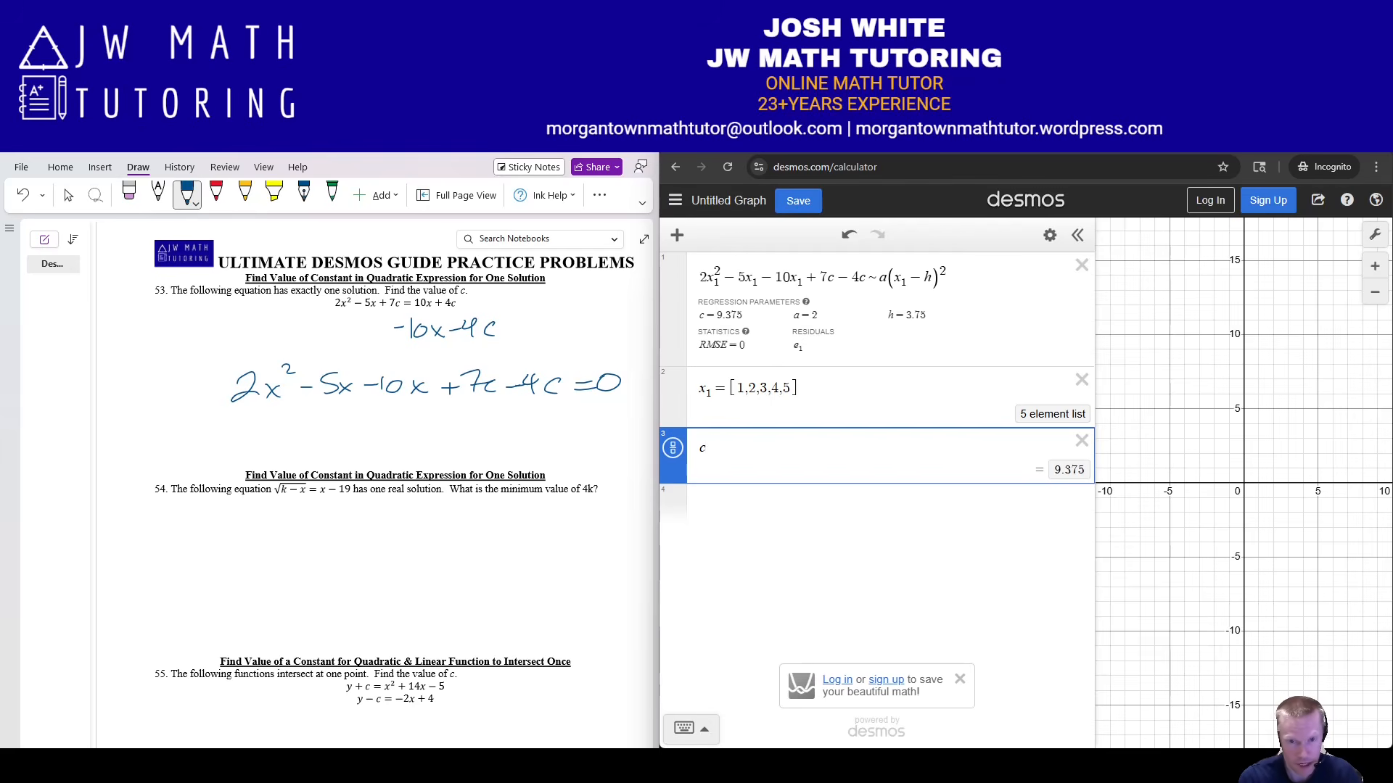
{"action": "left_click", "coordinate": [673, 448]}
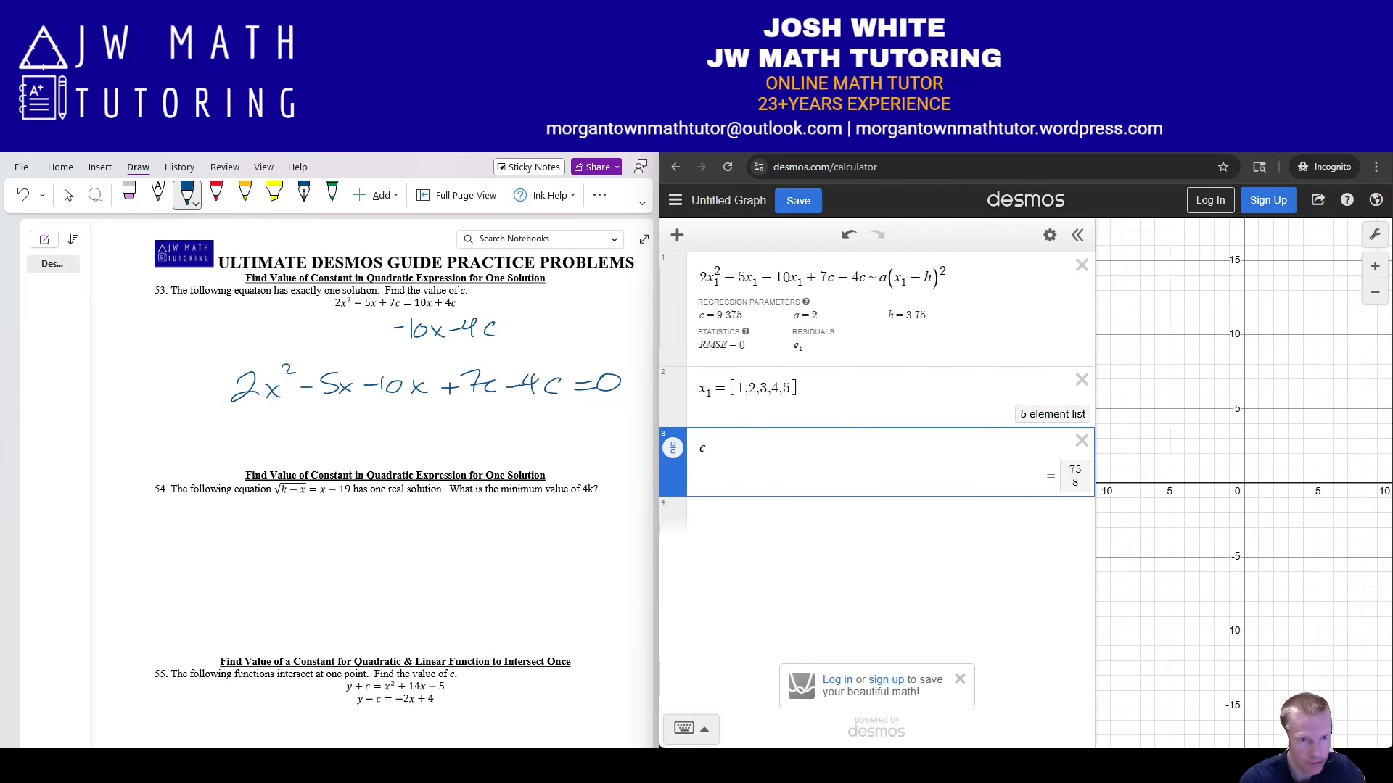
{"action": "left_click_drag", "start_coordinate": [283, 415], "coordinate": [333, 432]}
{"action": "mouse_move", "coordinate": [318, 438]}
{"action": "left_mouse_down"}
{"action": "mouse_move", "coordinate": [297, 445]}
{"action": "mouse_move", "coordinate": [414, 437]}
{"action": "left_mouse_up"}
{"action": "left_click_drag", "start_coordinate": [439, 421], "coordinate": [447, 437]}
{"action": "left_click_drag", "start_coordinate": [482, 420], "coordinate": [463, 436]}
{"action": "left_click", "coordinate": [407, 435]}
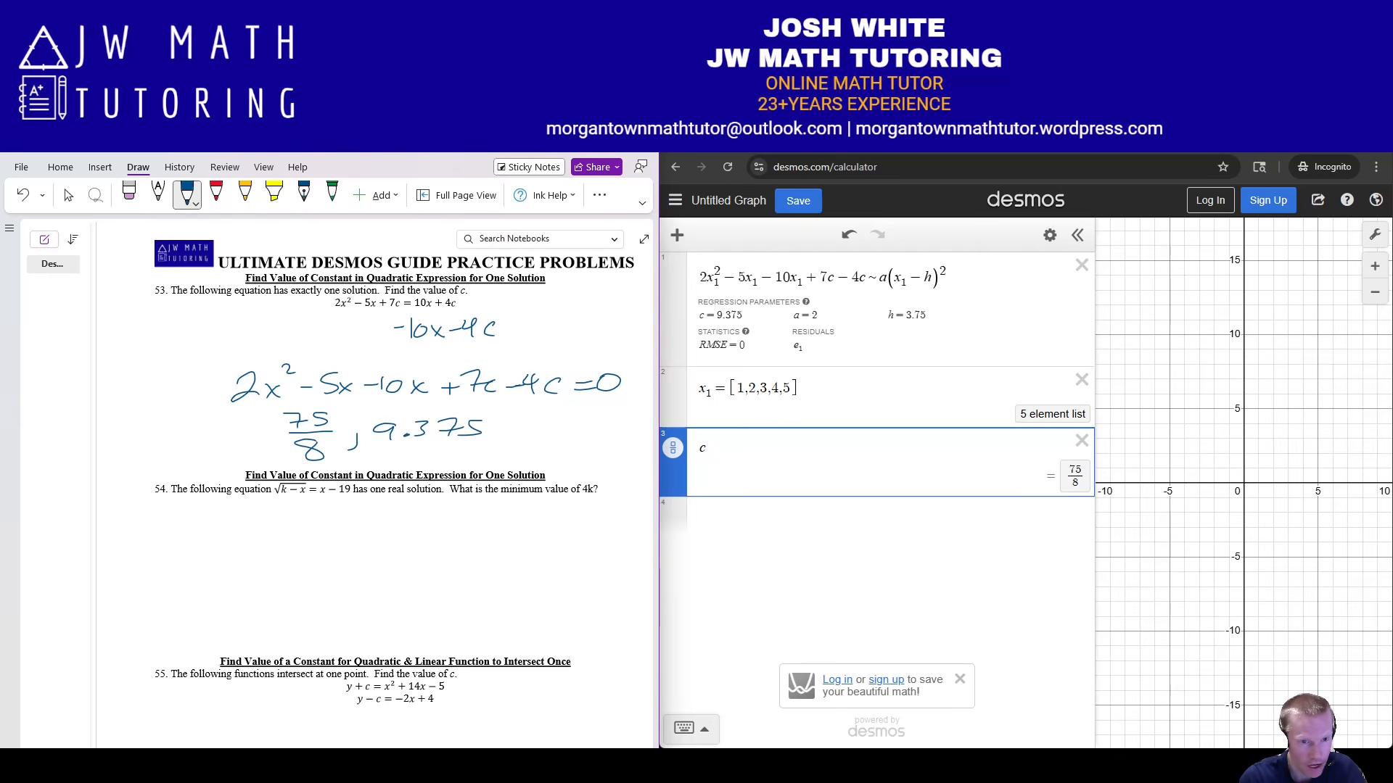
{"action": "mouse_move", "coordinate": [276, 410]}
{"action": "left_mouse_down"}
{"action": "mouse_move", "coordinate": [303, 468]}
{"action": "mouse_move", "coordinate": [479, 472]}
{"action": "mouse_move", "coordinate": [505, 415]}
{"action": "mouse_move", "coordinate": [292, 408]}
{"action": "left_mouse_up"}
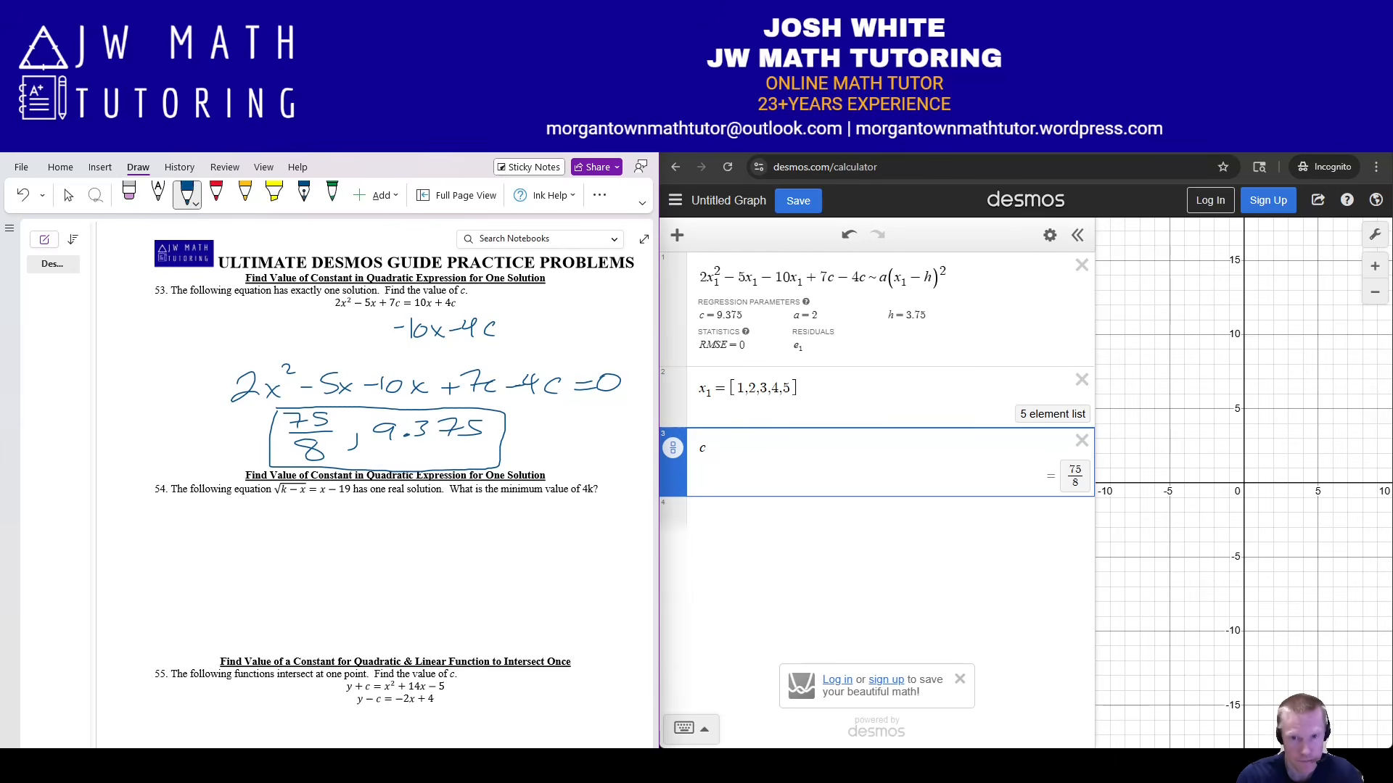
Graph y = 2x² − 5x − 10x + 7c − 4c and enter y = a(x − h)² on the next row.
{"action": "left_click", "coordinate": [871, 518]}
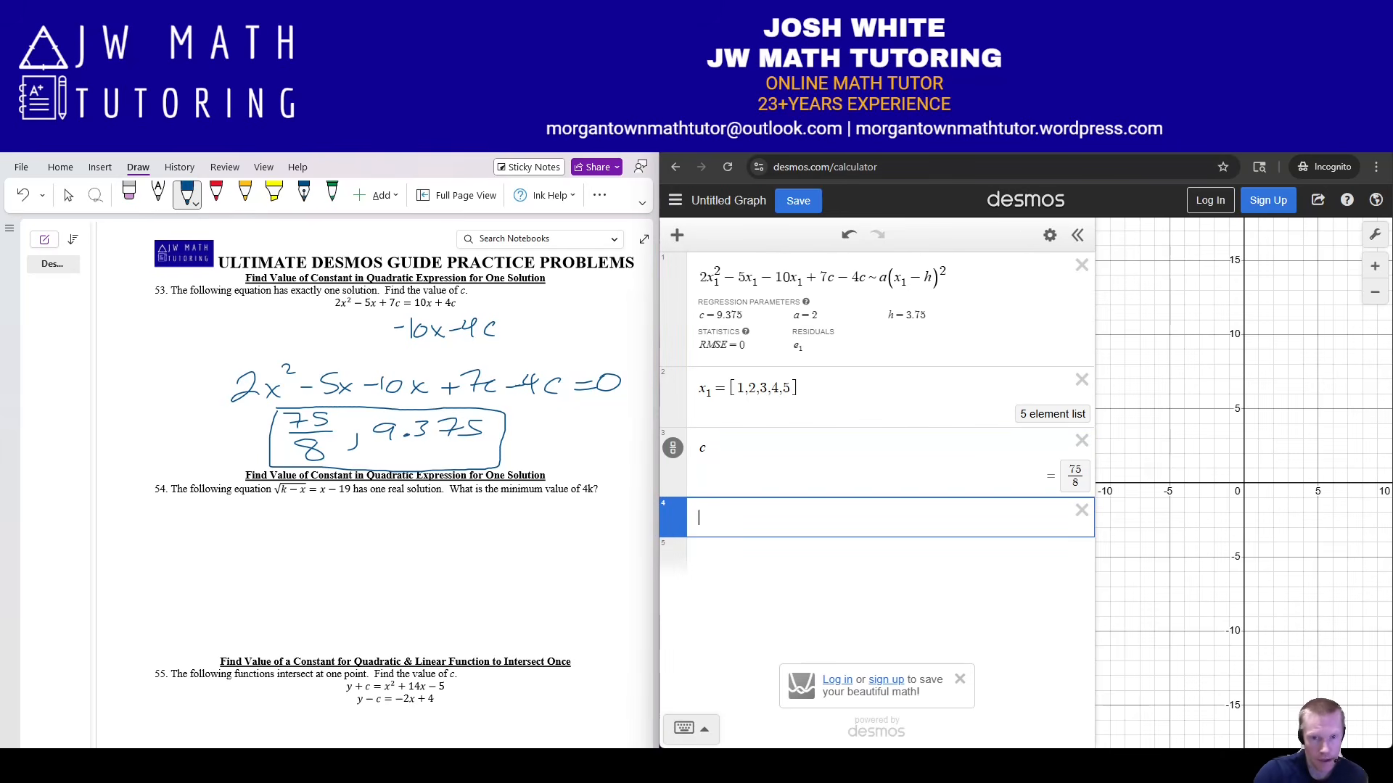
{"action": "type", "text": "y "}
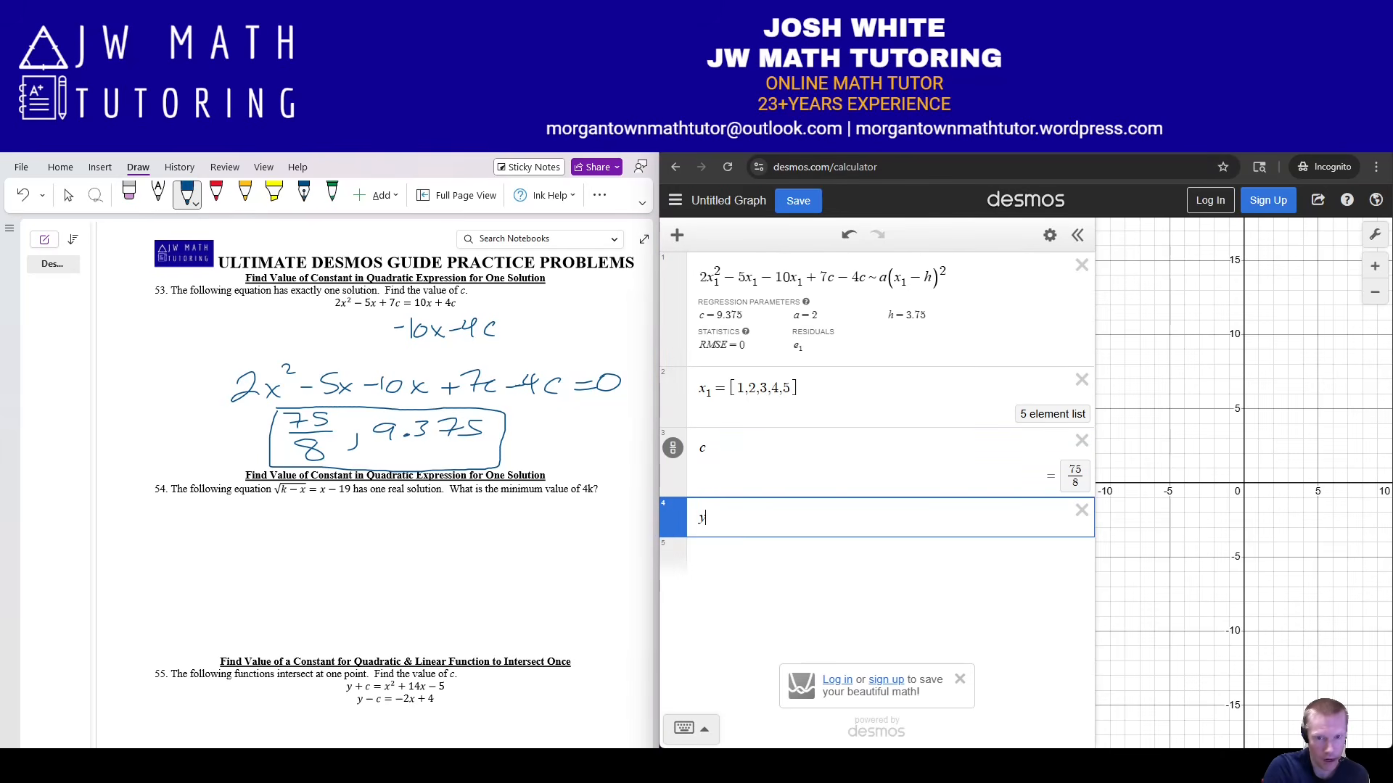
{"action": "type", "text": "= 2x"}
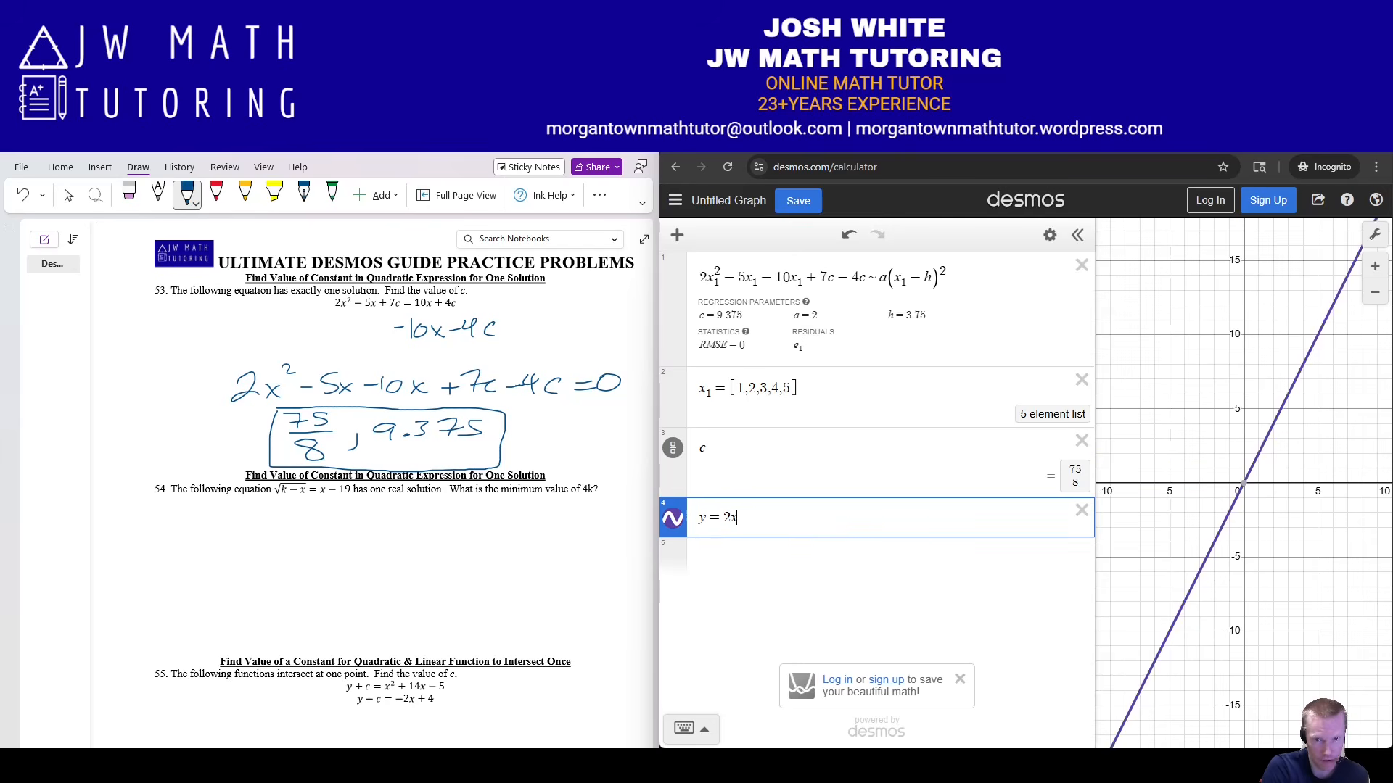
{"action": "type", "text": "^2"}
{"action": "key", "text": "Right"}
{"action": "type", "text": "-5x"}
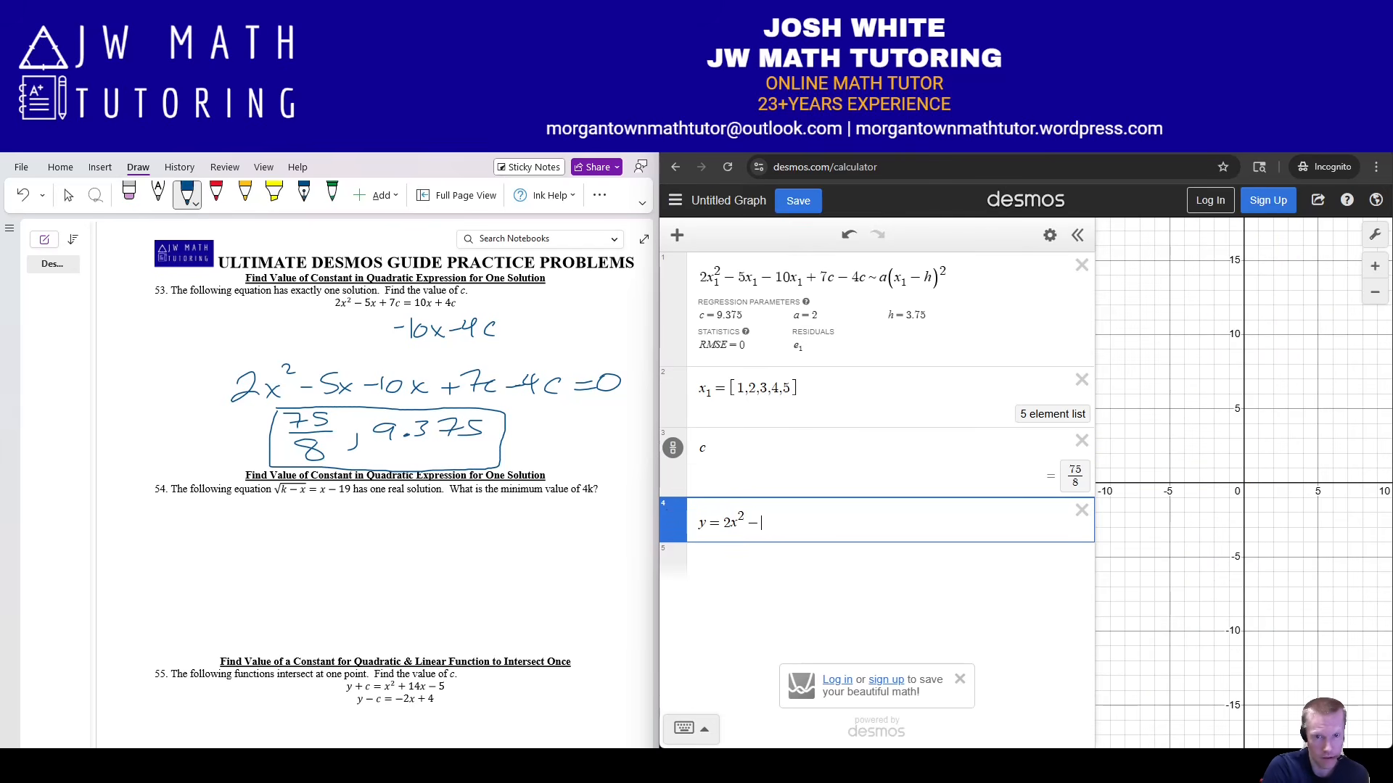
{"action": "type", "text": "-10x+7"}
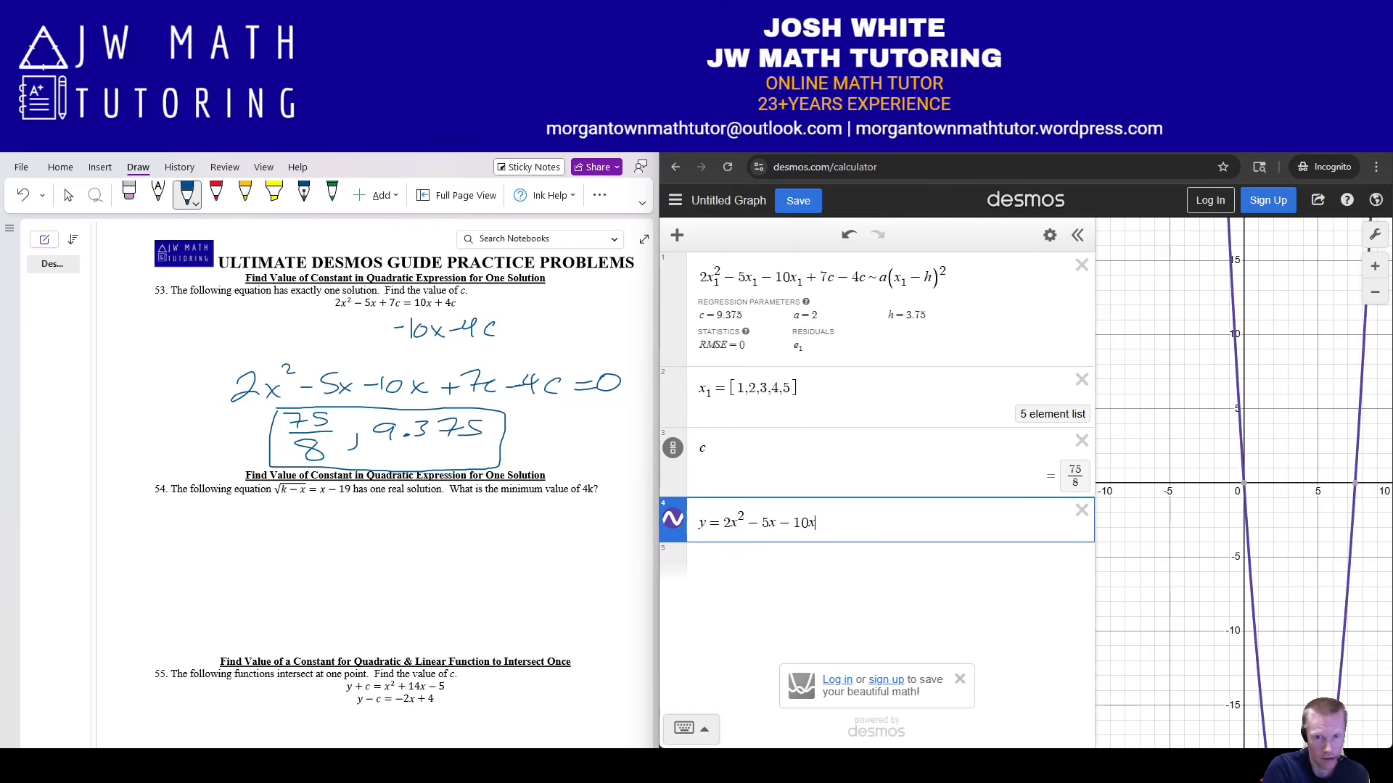
{"action": "type", "text": "c-4c"}
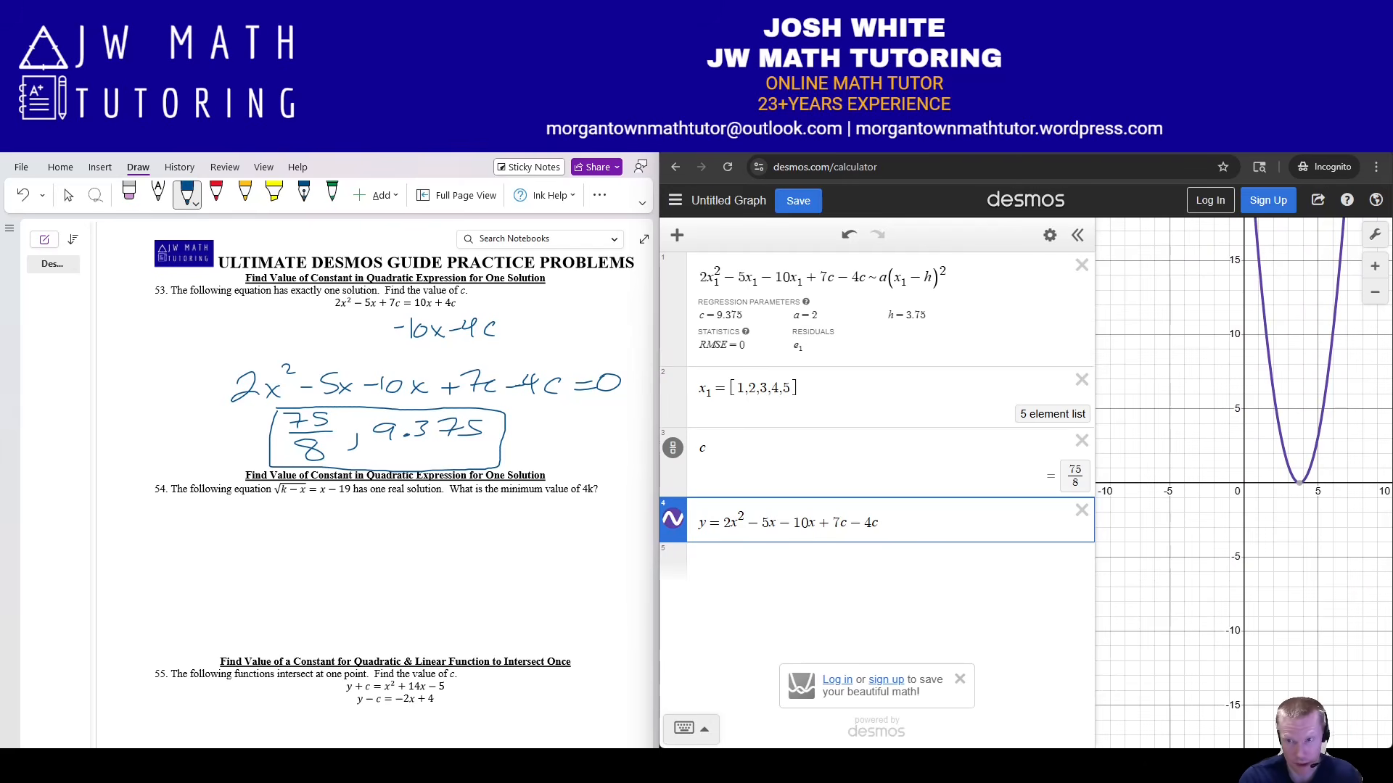
{"action": "key", "text": "Return"}
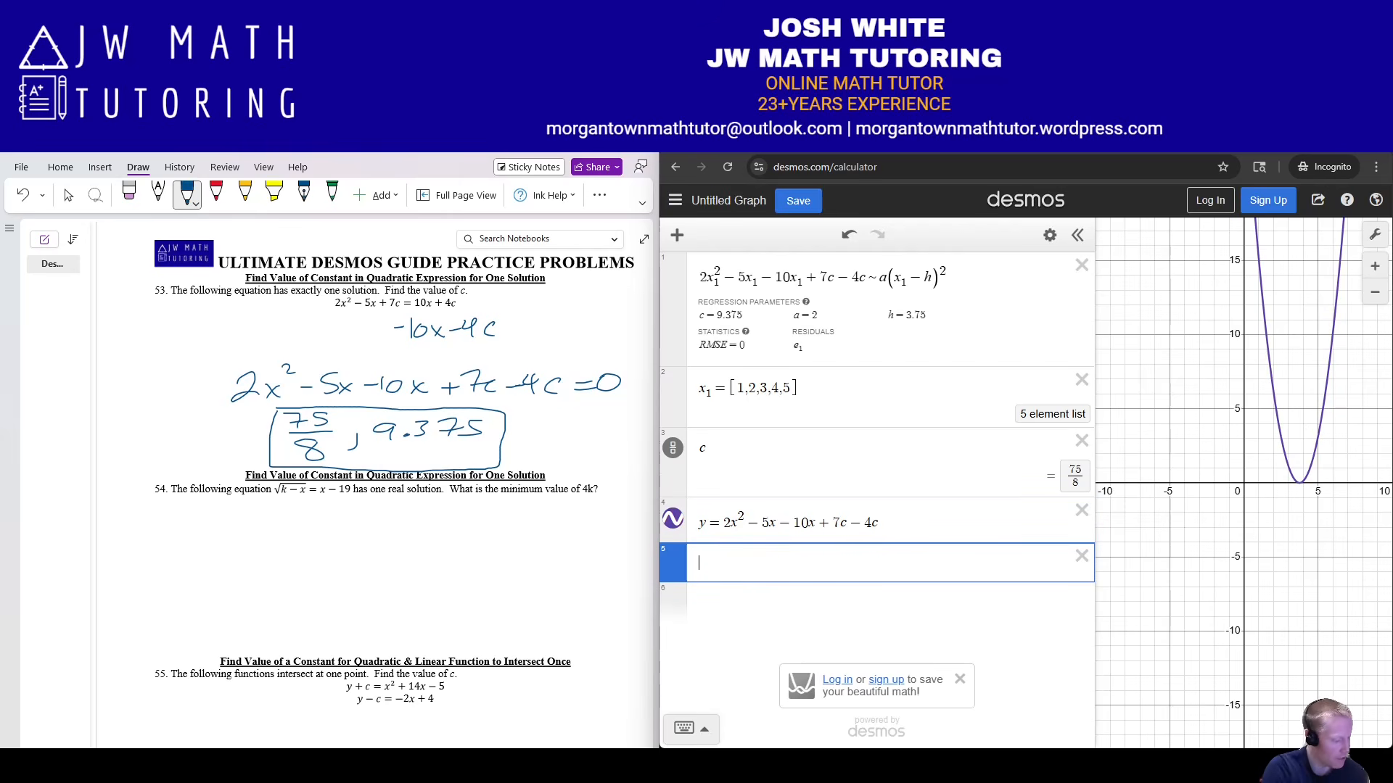
{"action": "type", "text": "y=a"}
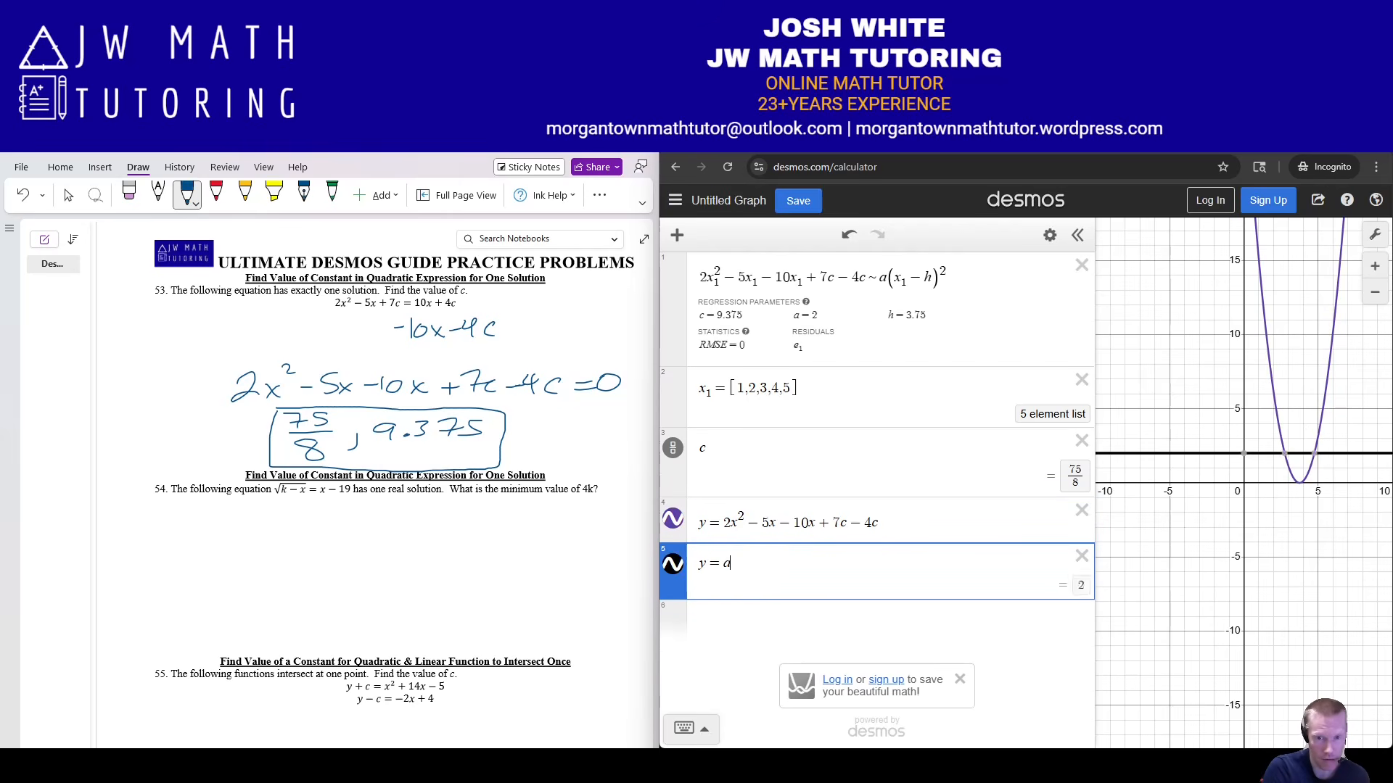
{"action": "type", "text": "(x-h)^2"}
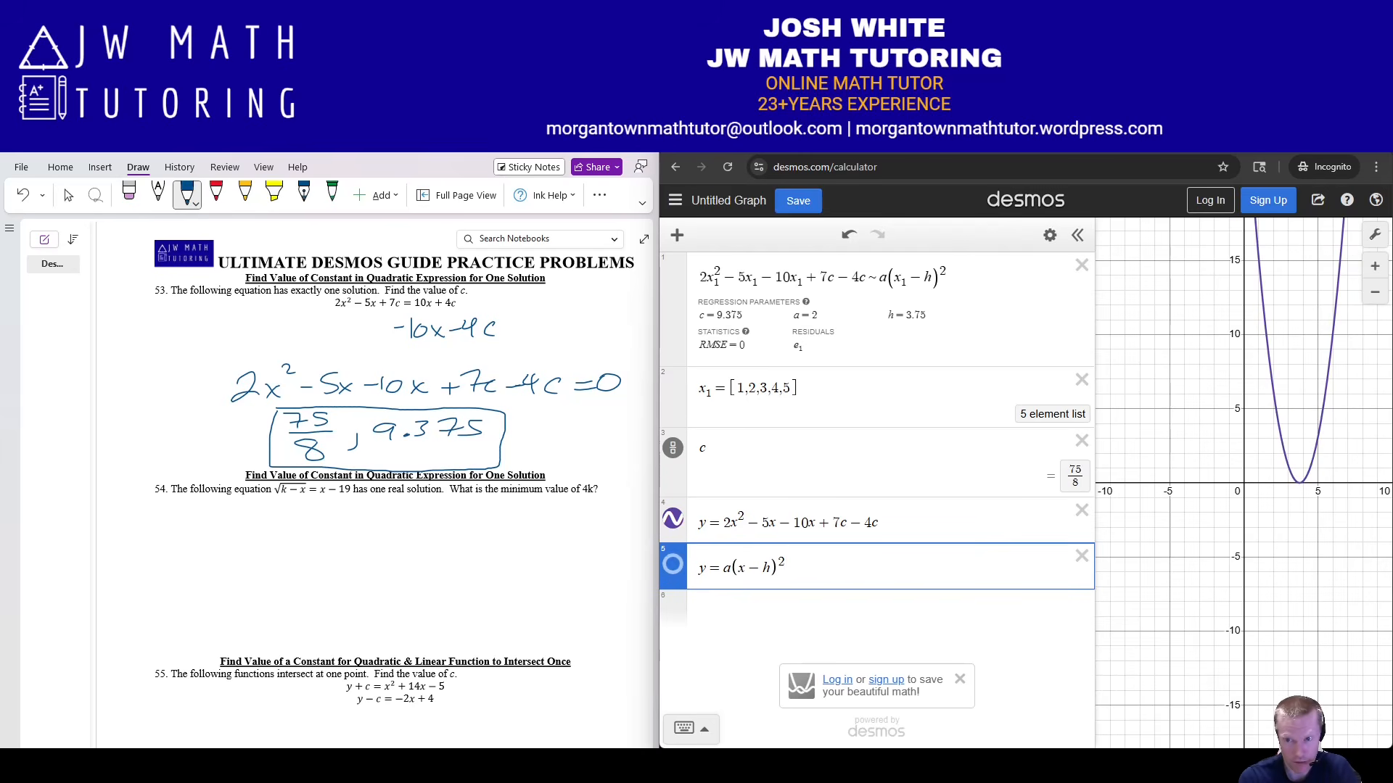
Compare the two parabolas, leave y = a(x − h)² hidden, and mark the vertex (3.75, 0).
{"action": "left_click", "coordinate": [672, 519]}
{"action": "left_click", "coordinate": [673, 518]}
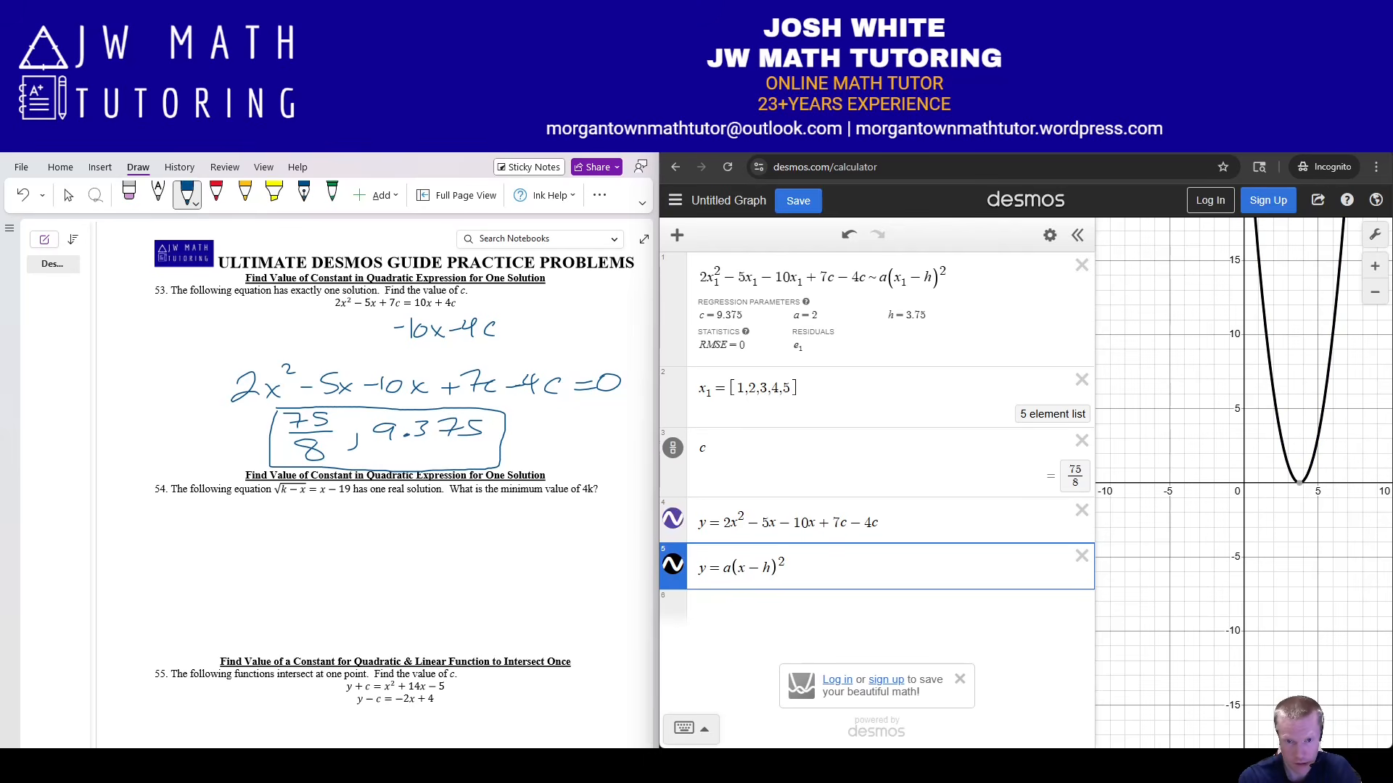
{"action": "left_click", "coordinate": [673, 519]}
{"action": "left_click", "coordinate": [672, 519]}
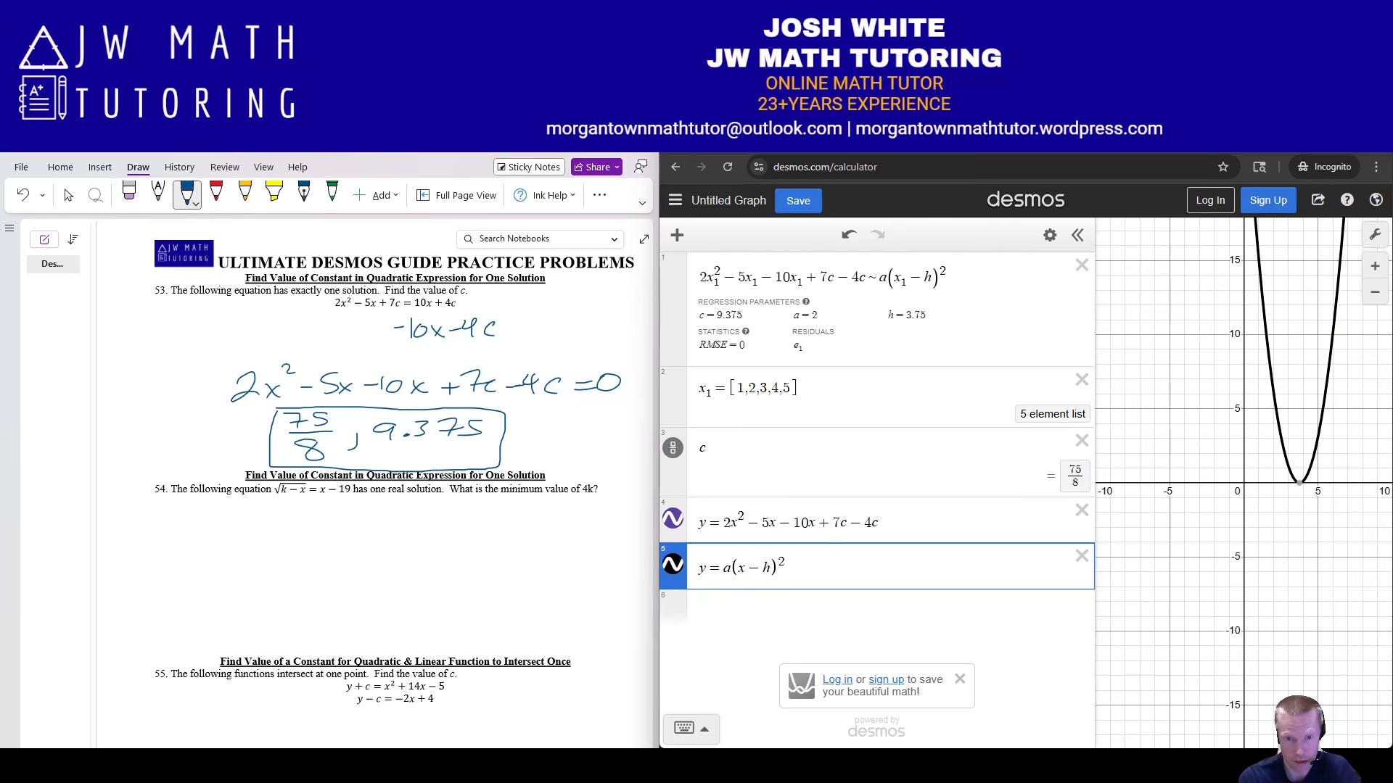
{"action": "left_click", "coordinate": [673, 564]}
{"action": "left_click", "coordinate": [672, 564]}
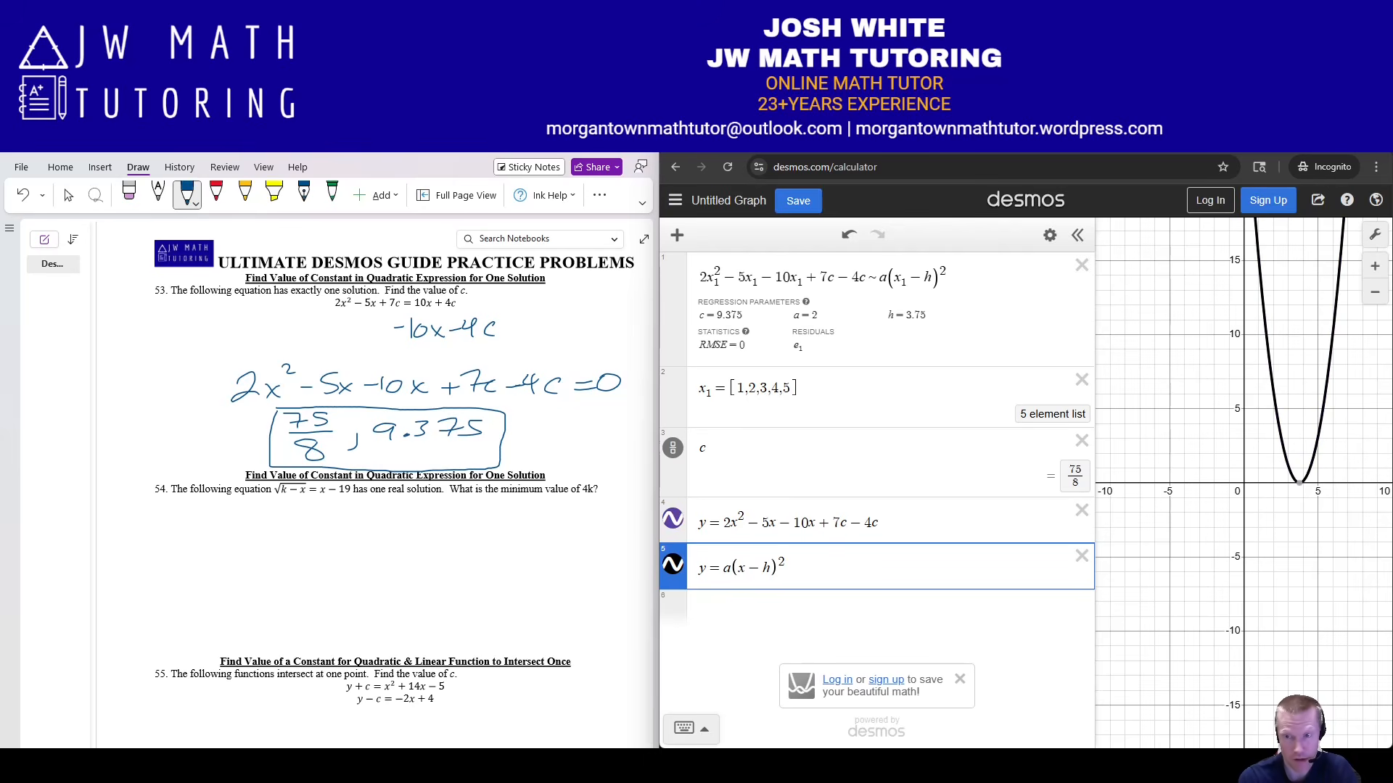
{"action": "left_click", "coordinate": [672, 564]}
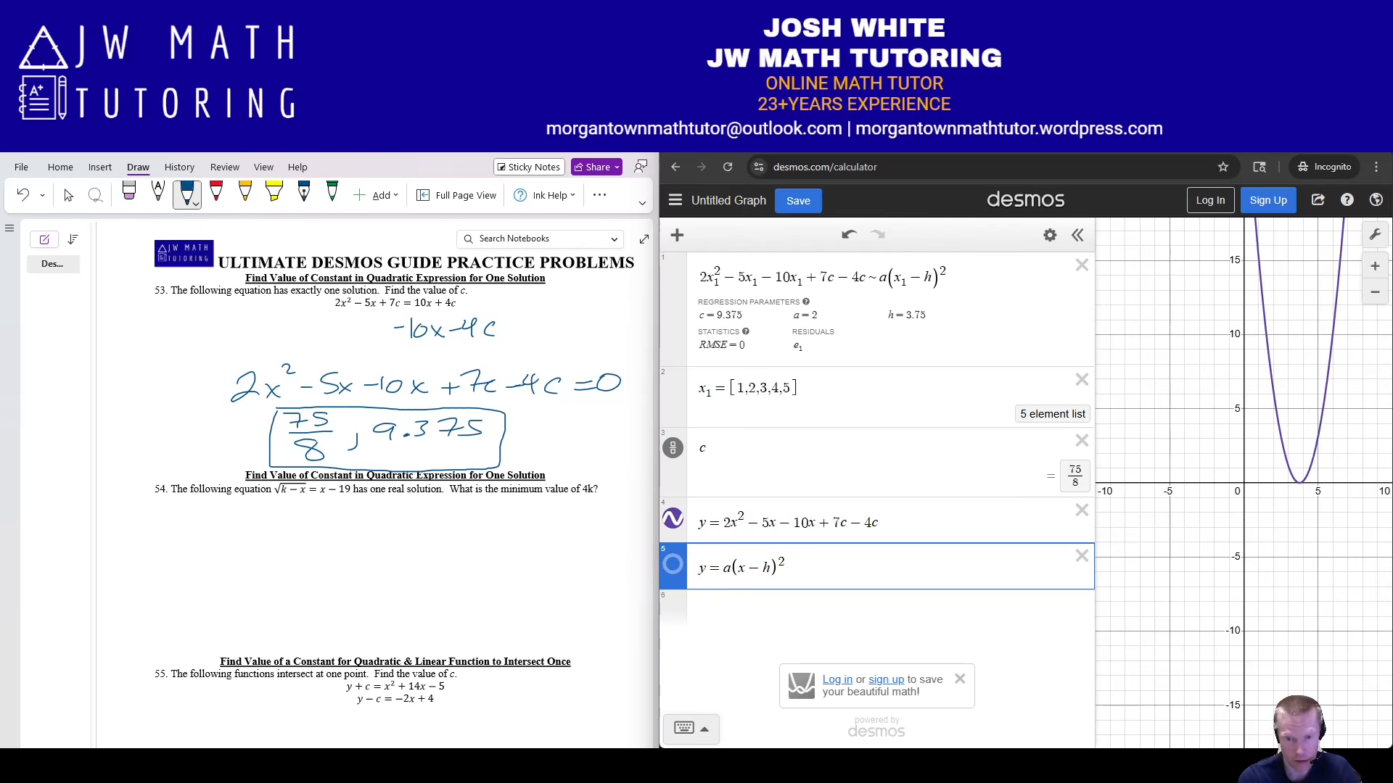
{"action": "left_click", "coordinate": [1300, 482]}
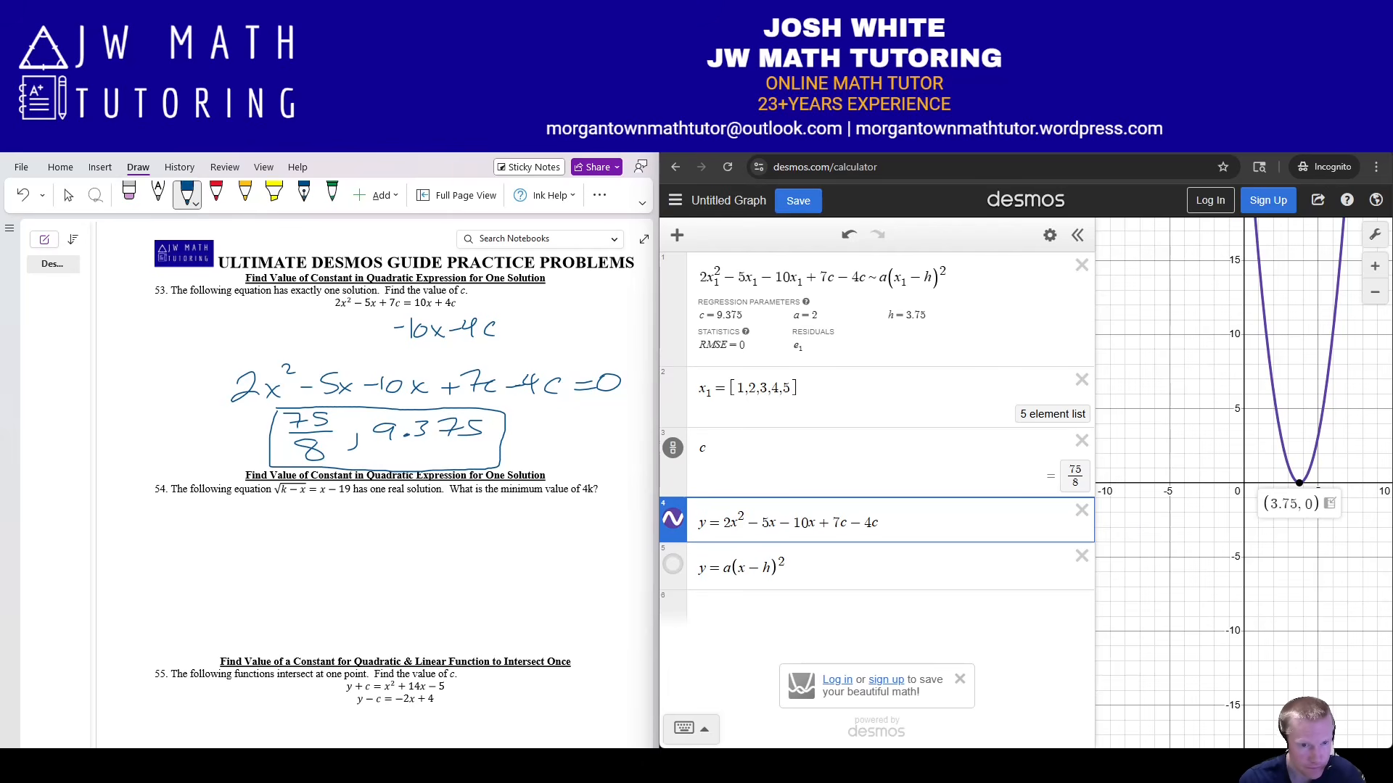
Delete all expressions from the Desmos graph and bring the instructions PDF forward.
{"action": "left_click", "coordinate": [1050, 234]}
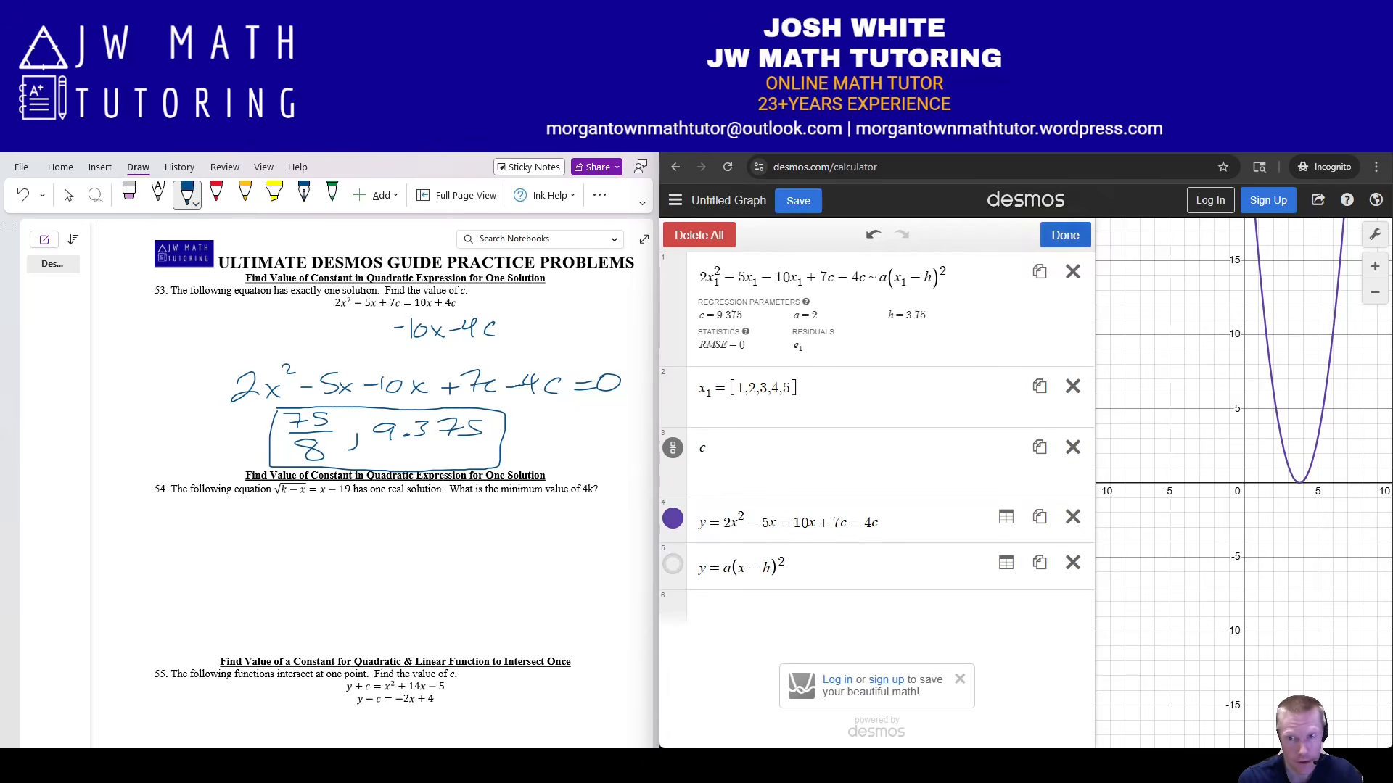
{"action": "left_click", "coordinate": [700, 233]}
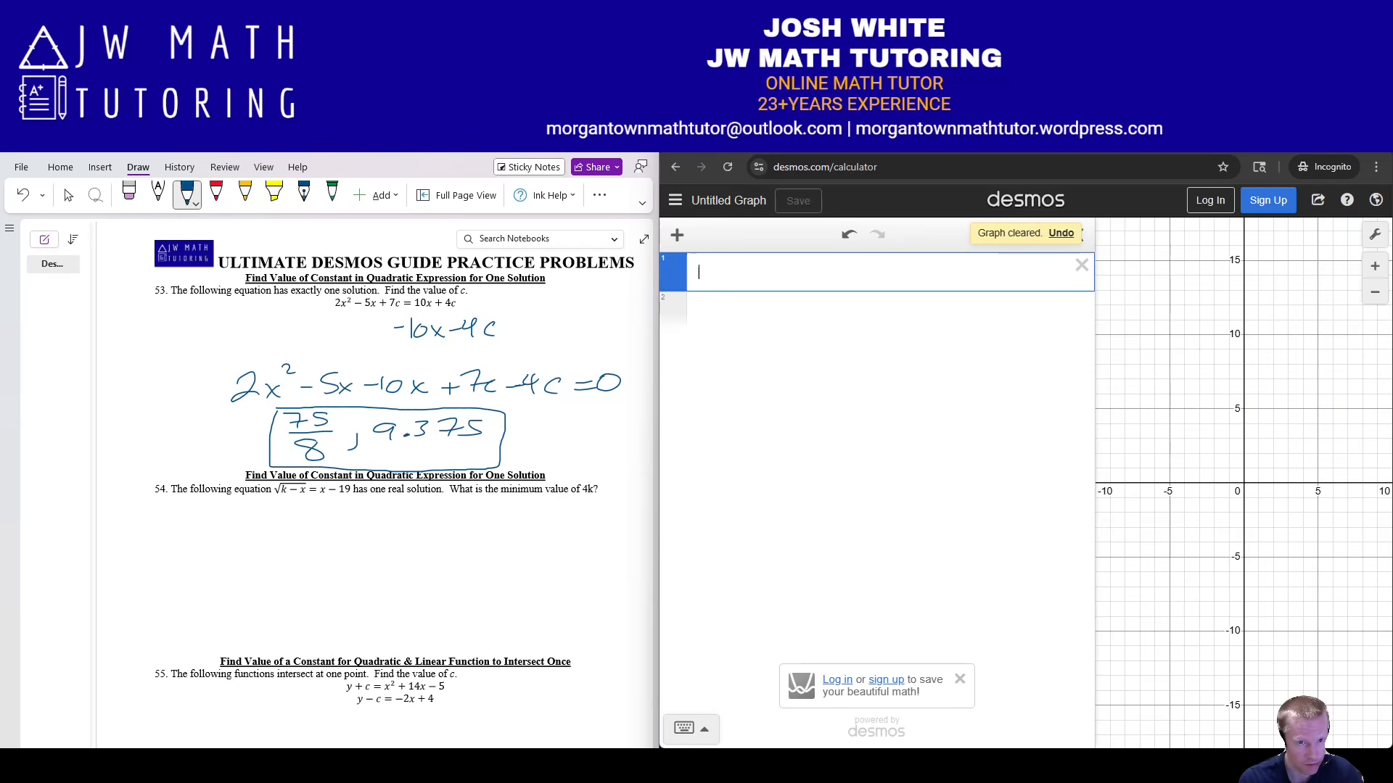
{"action": "scroll", "coordinate": [398, 435], "scroll_direction": "down", "scroll_amount": 3}
{"action": "scroll", "coordinate": [370, 484], "scroll_direction": "down", "scroll_amount": 3}
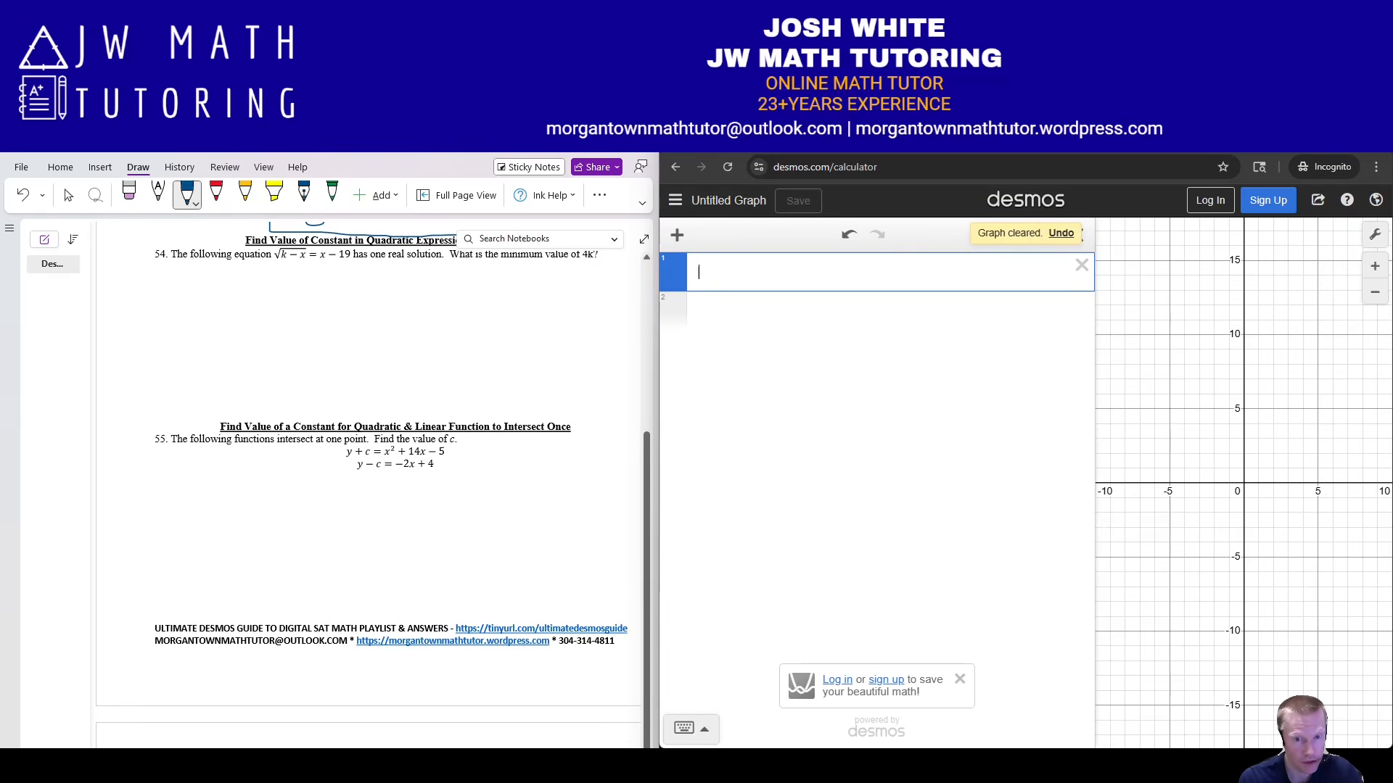
{"action": "scroll", "coordinate": [399, 457], "scroll_direction": "up", "scroll_amount": 1}
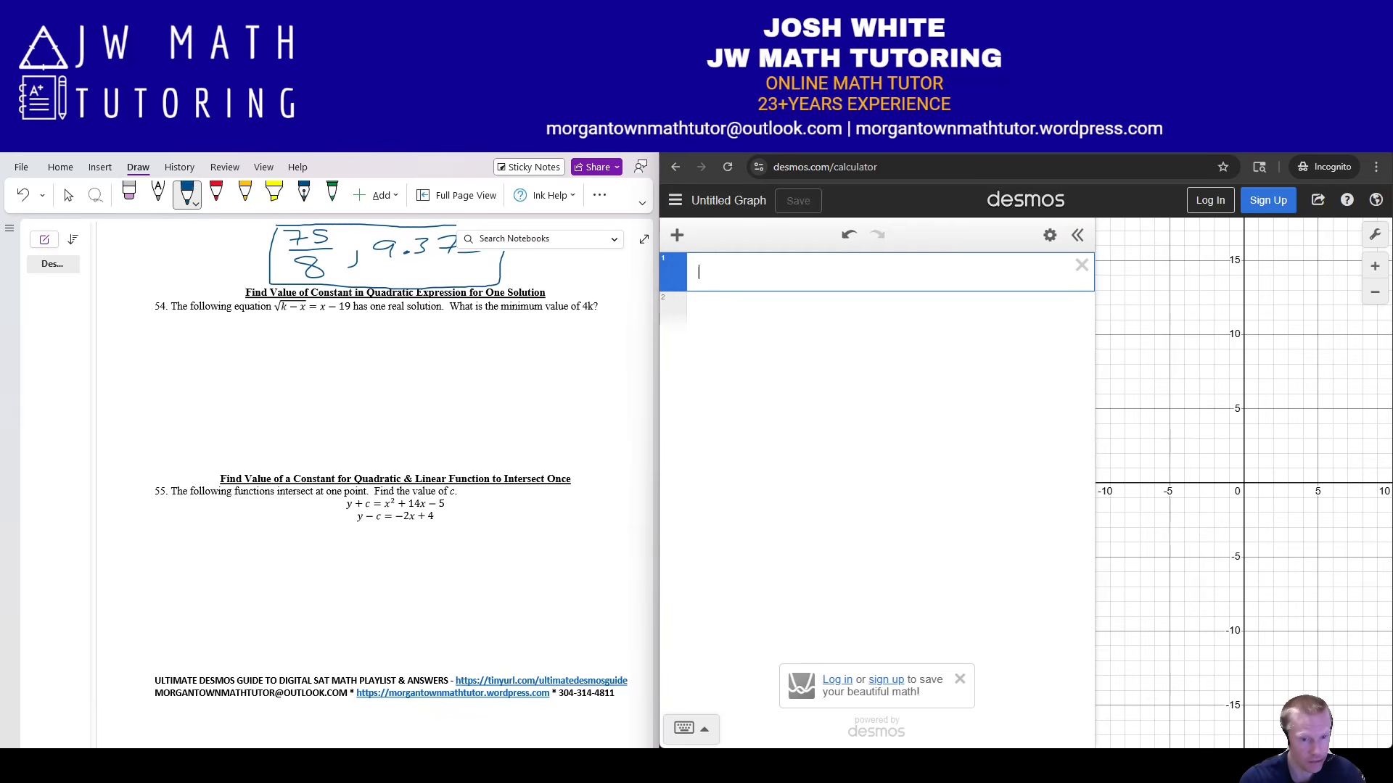
{"action": "left_click", "coordinate": [407, 766]}
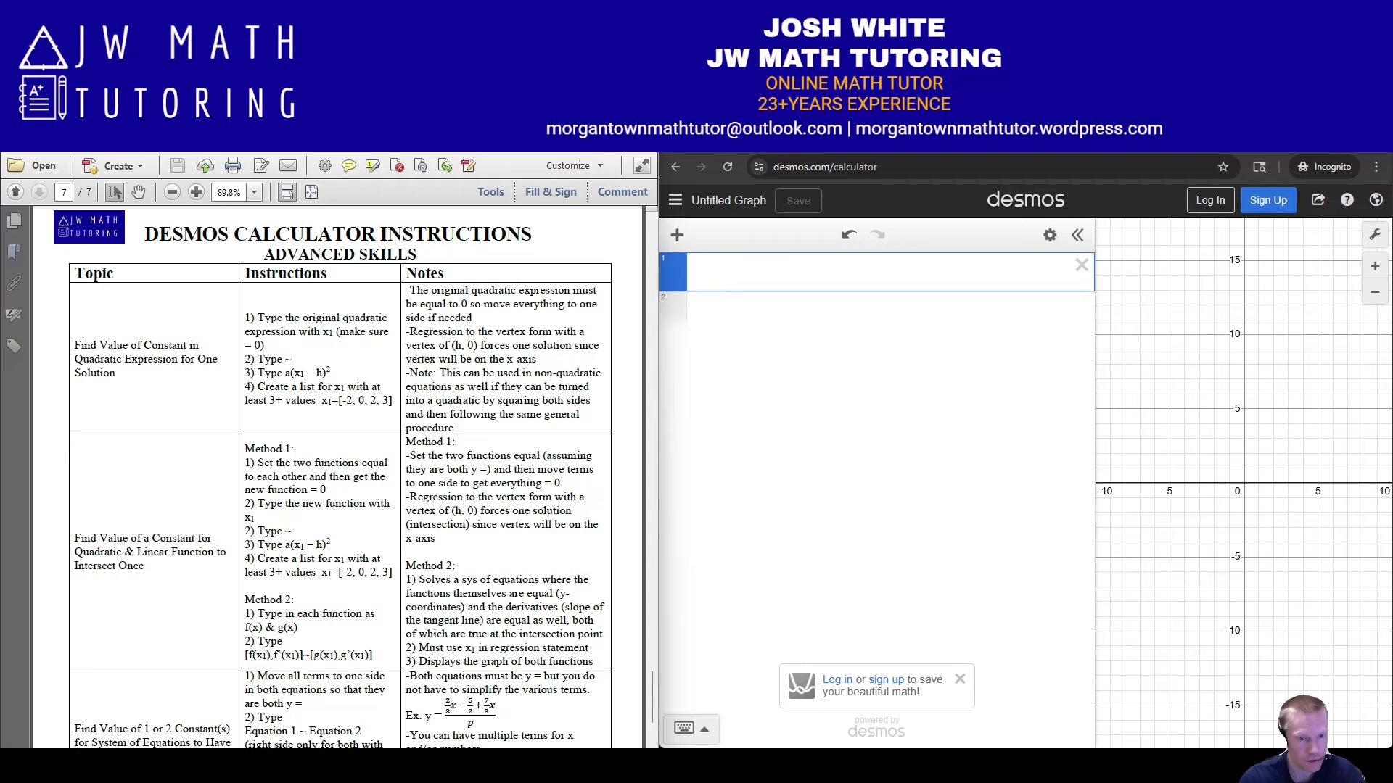
Switch from the instructions PDF back to the OneNote page with problems 54 and 55.
{"action": "key", "text": "alt+Tab"}
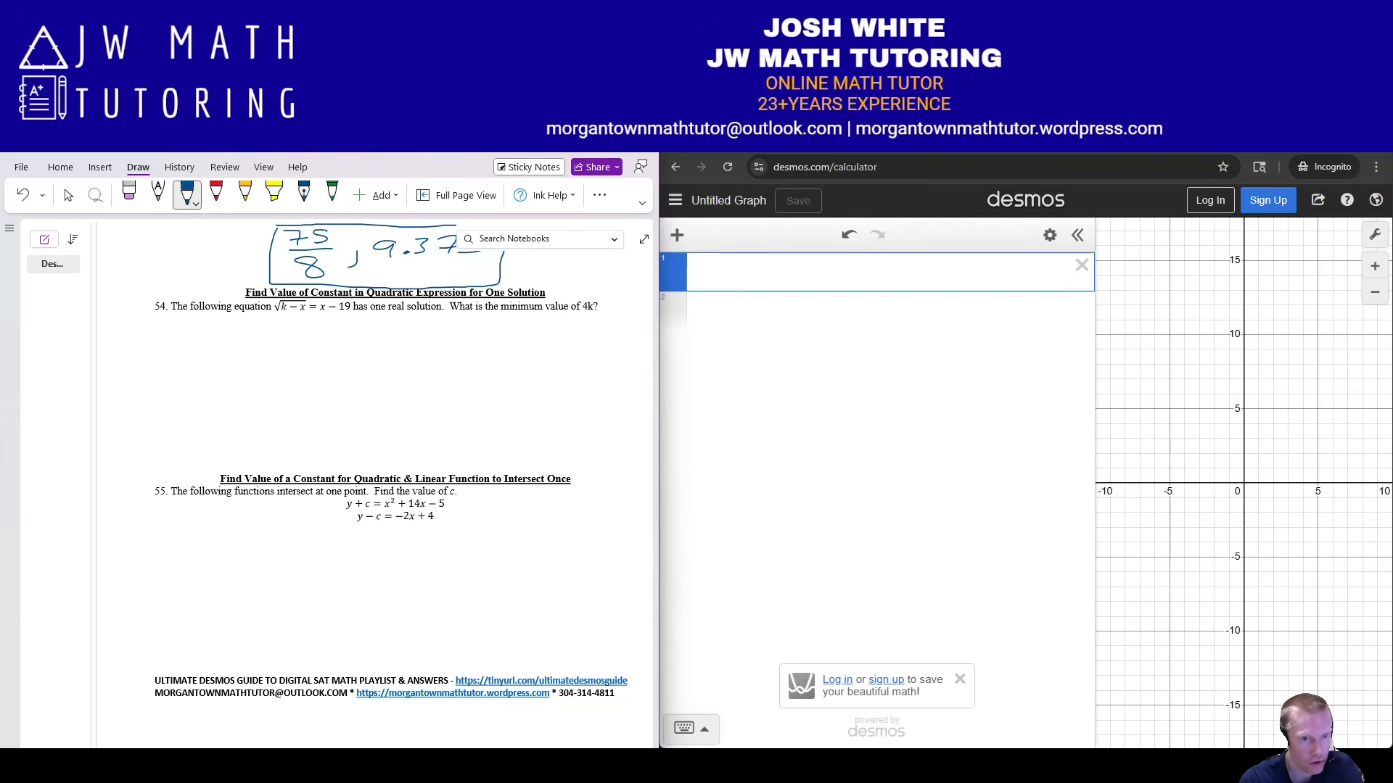
Square both sides of problem 54, writing k − x = (x − 19)².
{"action": "mouse_move", "coordinate": [275, 295]}
{"action": "left_mouse_down"}
{"action": "mouse_move", "coordinate": [270, 324]}
{"action": "mouse_move", "coordinate": [324, 300]}
{"action": "mouse_move", "coordinate": [316, 322]}
{"action": "mouse_move", "coordinate": [353, 317]}
{"action": "left_mouse_up"}
{"action": "left_click_drag", "start_coordinate": [364, 294], "coordinate": [377, 303]}
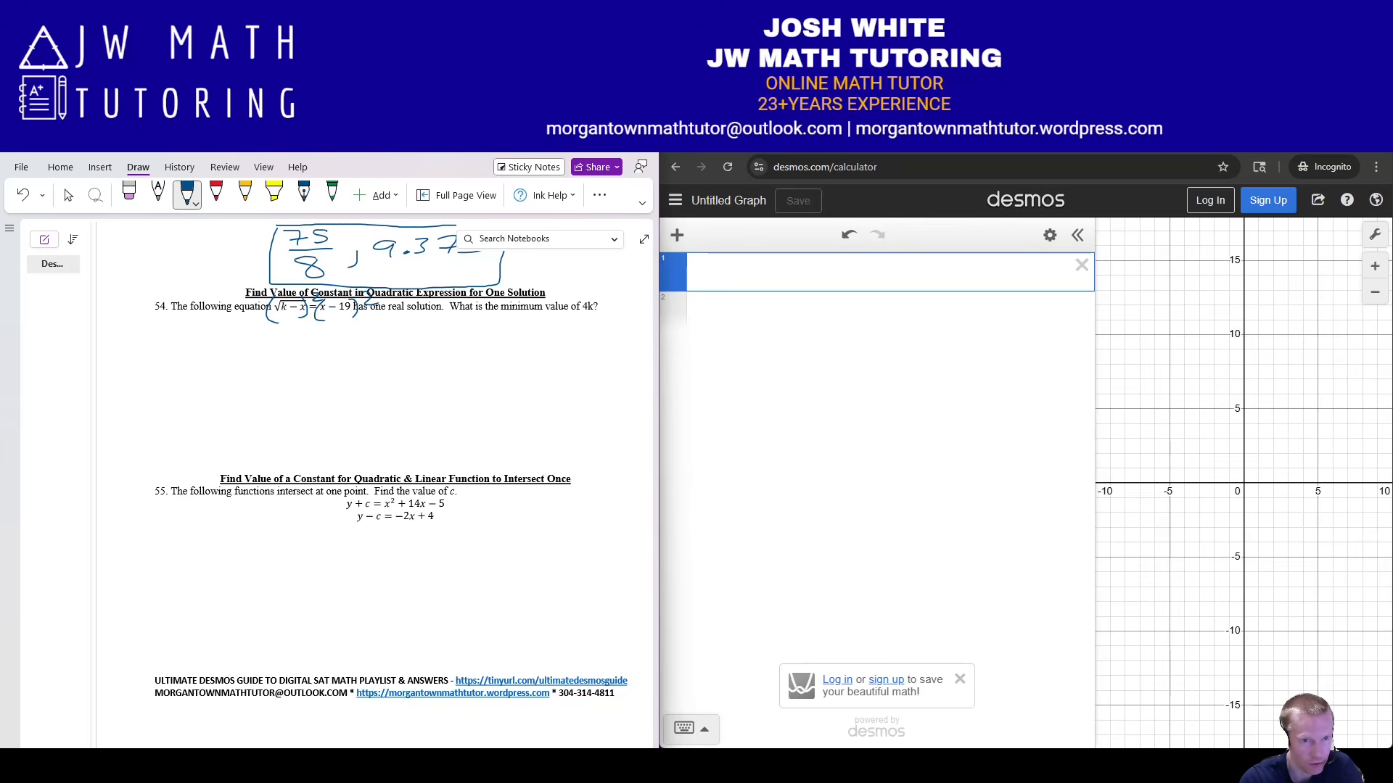
{"action": "left_click_drag", "start_coordinate": [216, 364], "coordinate": [215, 388]}
{"action": "mouse_move", "coordinate": [230, 367]}
{"action": "left_mouse_down"}
{"action": "mouse_move", "coordinate": [232, 385]}
{"action": "mouse_move", "coordinate": [245, 375]}
{"action": "left_mouse_up"}
{"action": "mouse_move", "coordinate": [252, 370]}
{"action": "left_mouse_down"}
{"action": "mouse_move", "coordinate": [264, 385]}
{"action": "mouse_move", "coordinate": [248, 387]}
{"action": "left_mouse_up"}
{"action": "left_click_drag", "start_coordinate": [277, 376], "coordinate": [311, 392]}
{"action": "left_click_drag", "start_coordinate": [333, 378], "coordinate": [355, 384]}
{"action": "mouse_move", "coordinate": [368, 370]}
{"action": "left_mouse_down"}
{"action": "mouse_move", "coordinate": [372, 390]}
{"action": "mouse_move", "coordinate": [320, 397]}
{"action": "mouse_move", "coordinate": [395, 364]}
{"action": "left_mouse_up"}
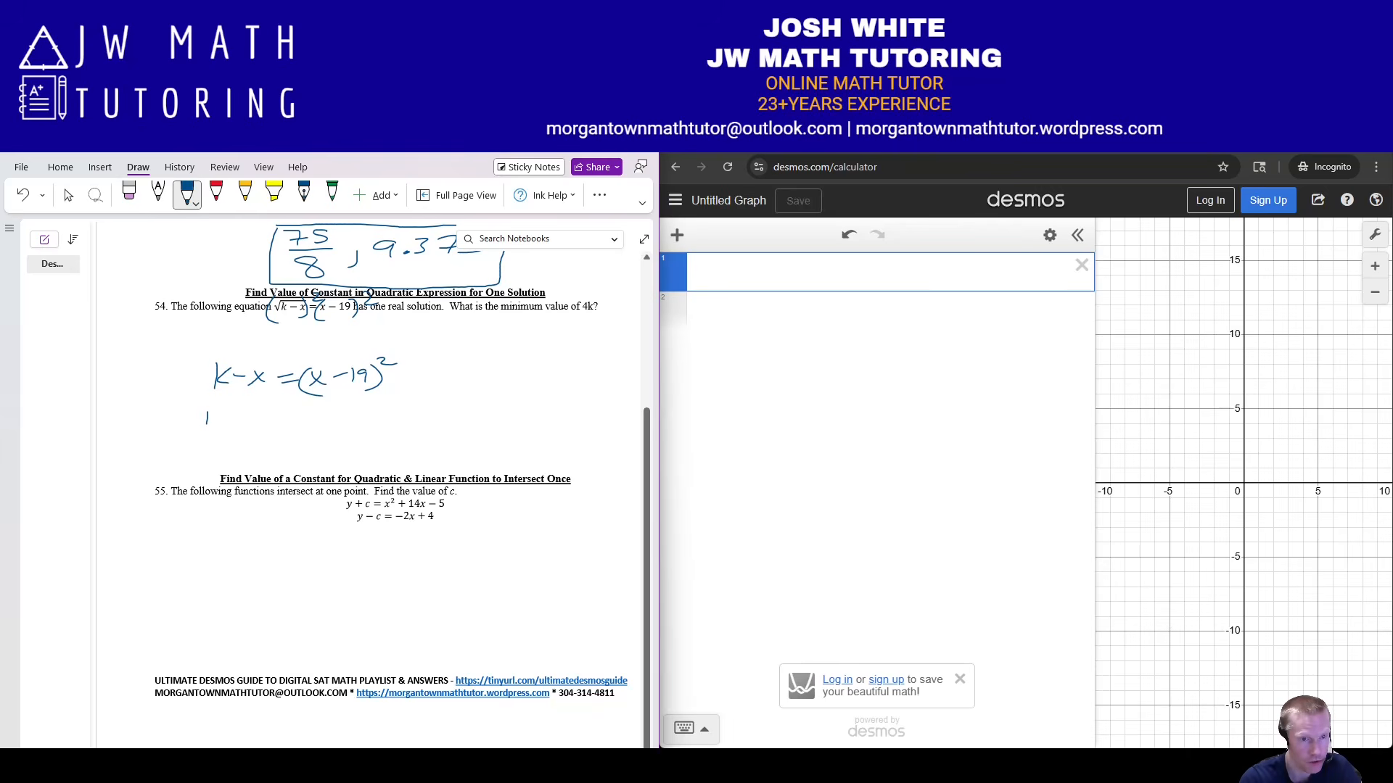
Rewrite it on the next line as (k − x) − (x − 19)² = 0.
{"action": "mouse_move", "coordinate": [222, 419]}
{"action": "left_mouse_down"}
{"action": "mouse_move", "coordinate": [226, 437]}
{"action": "mouse_move", "coordinate": [251, 431]}
{"action": "left_mouse_up"}
{"action": "left_click_drag", "start_coordinate": [255, 428], "coordinate": [287, 441]}
{"action": "mouse_move", "coordinate": [282, 426]}
{"action": "left_mouse_down"}
{"action": "mouse_move", "coordinate": [270, 444]}
{"action": "mouse_move", "coordinate": [293, 450]}
{"action": "left_mouse_up"}
{"action": "left_click_drag", "start_coordinate": [200, 409], "coordinate": [190, 456]}
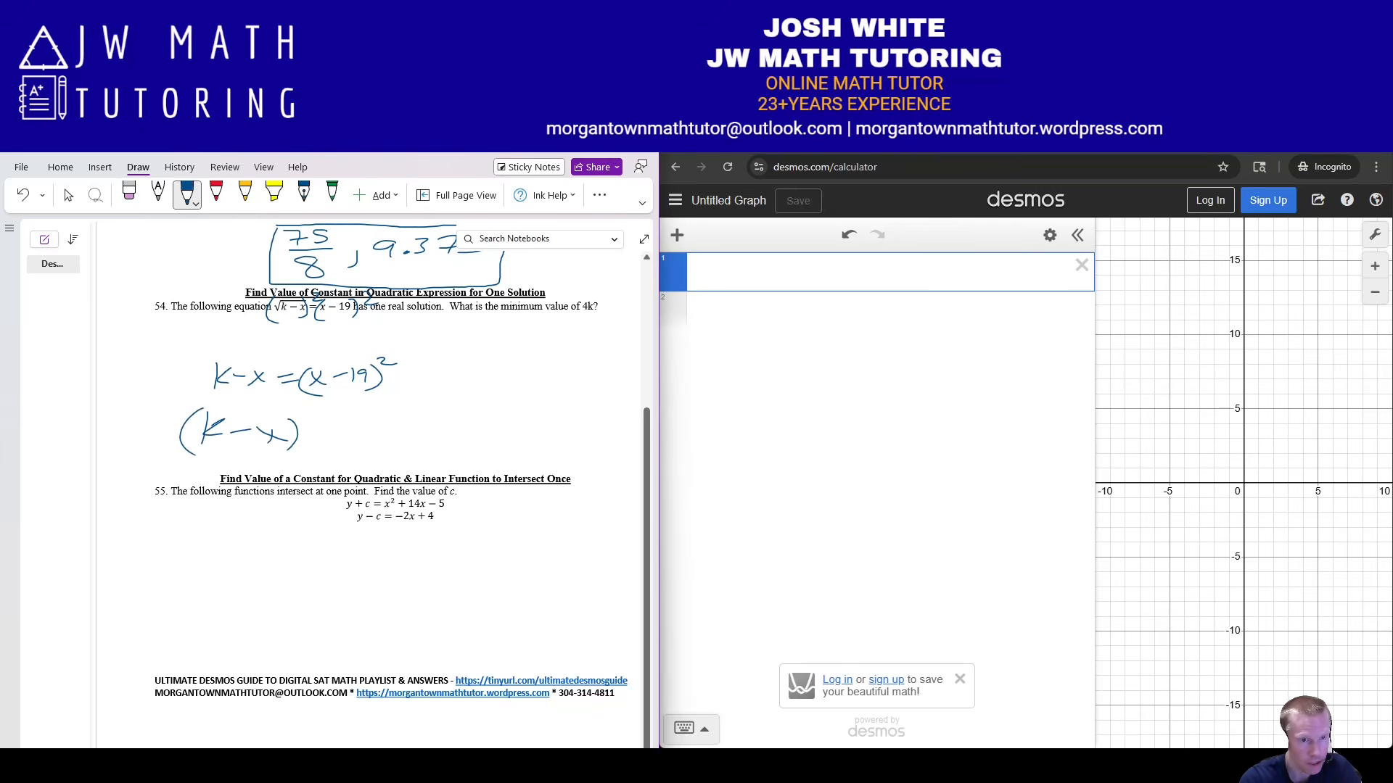
{"action": "left_click_drag", "start_coordinate": [312, 432], "coordinate": [332, 433]}
{"action": "mouse_move", "coordinate": [363, 417]}
{"action": "left_mouse_down"}
{"action": "mouse_move", "coordinate": [348, 444]}
{"action": "mouse_move", "coordinate": [392, 440]}
{"action": "left_mouse_up"}
{"action": "mouse_move", "coordinate": [390, 425]}
{"action": "left_mouse_down"}
{"action": "mouse_move", "coordinate": [374, 441]}
{"action": "mouse_move", "coordinate": [412, 432]}
{"action": "left_mouse_up"}
{"action": "mouse_move", "coordinate": [427, 425]}
{"action": "left_mouse_down"}
{"action": "mouse_move", "coordinate": [443, 424]}
{"action": "mouse_move", "coordinate": [441, 438]}
{"action": "left_mouse_up"}
{"action": "mouse_move", "coordinate": [445, 419]}
{"action": "left_mouse_down"}
{"action": "mouse_move", "coordinate": [449, 447]}
{"action": "mouse_move", "coordinate": [487, 422]}
{"action": "left_mouse_up"}
{"action": "left_click_drag", "start_coordinate": [482, 426], "coordinate": [504, 426]}
{"action": "left_click_drag", "start_coordinate": [483, 434], "coordinate": [515, 423]}
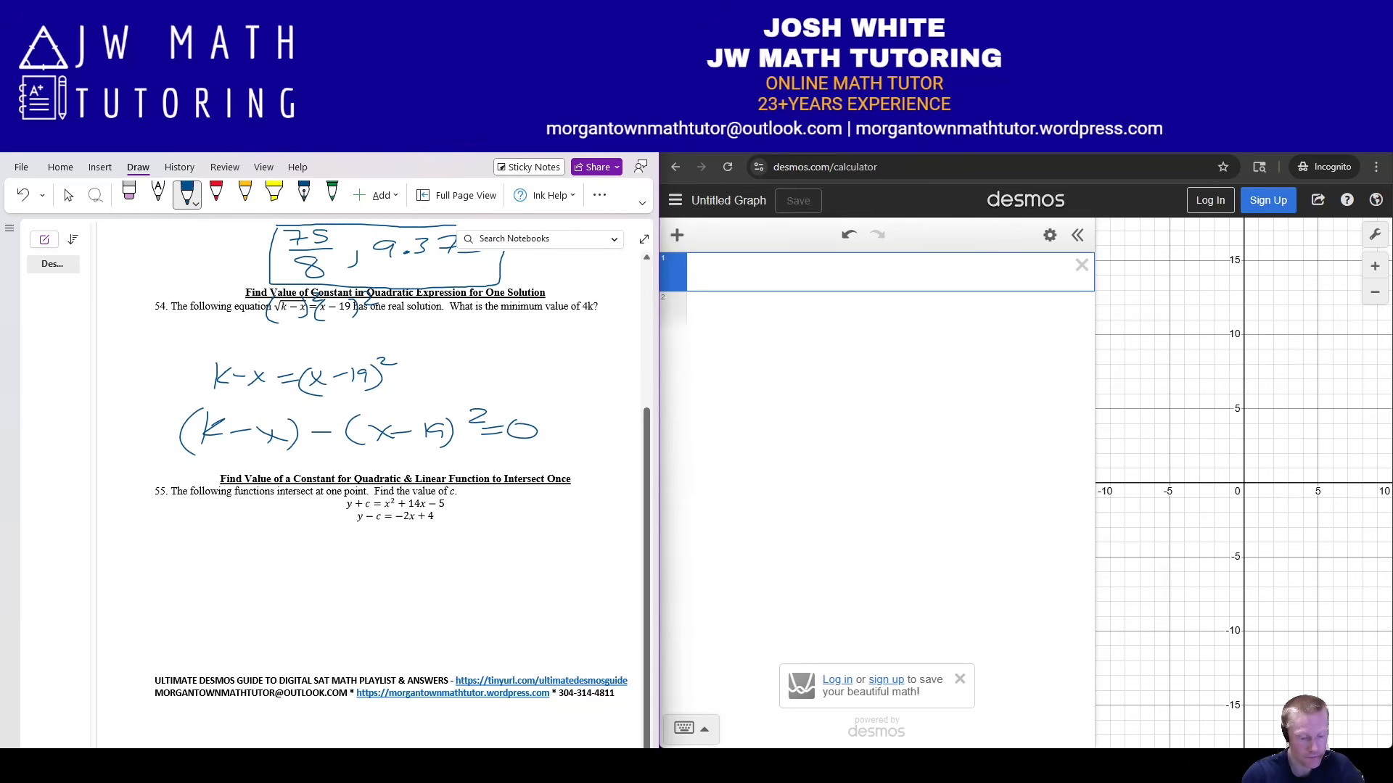
{"action": "left_click", "coordinate": [700, 273]}
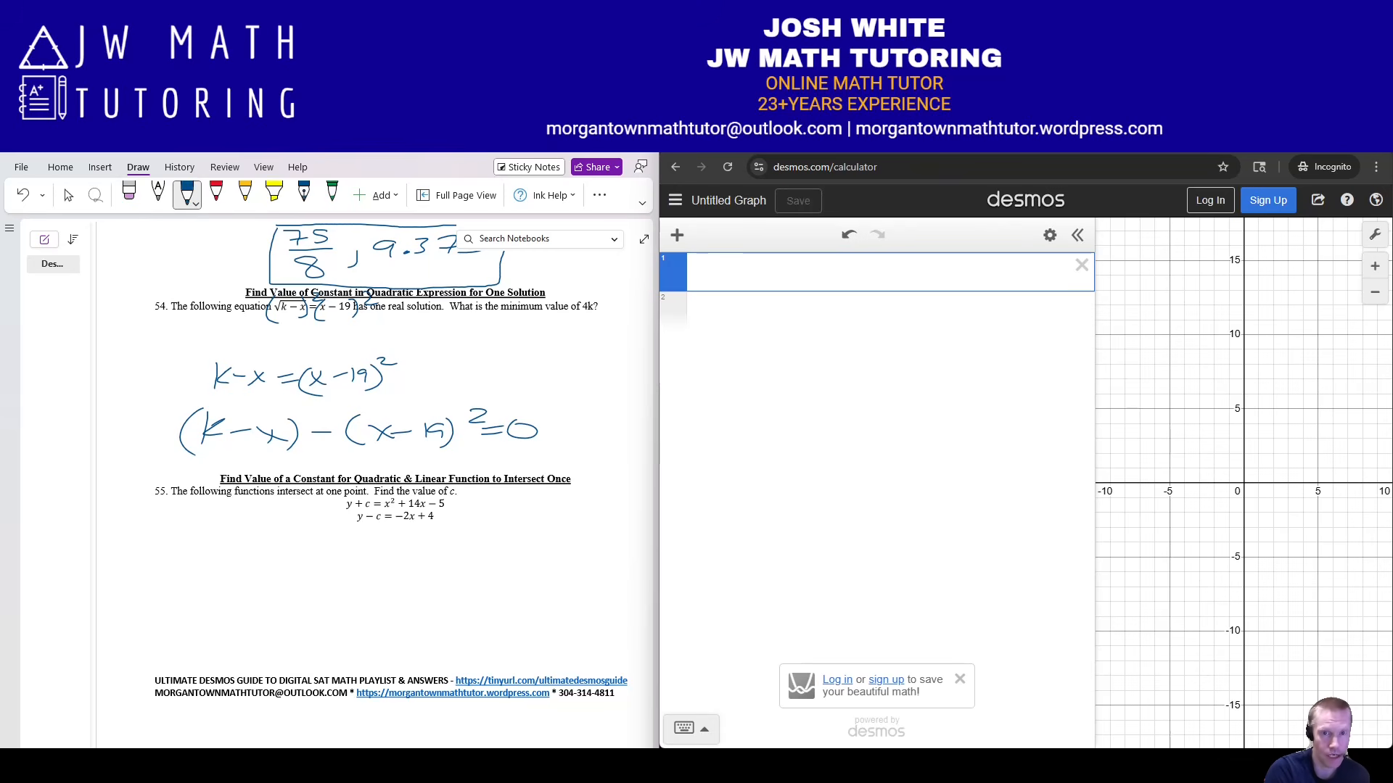
Enter k − x − (x − 19)² on Desmos line 1.
{"action": "type", "text": "("}
{"action": "key", "text": "BackSpace"}
{"action": "type", "text": "k-x"}
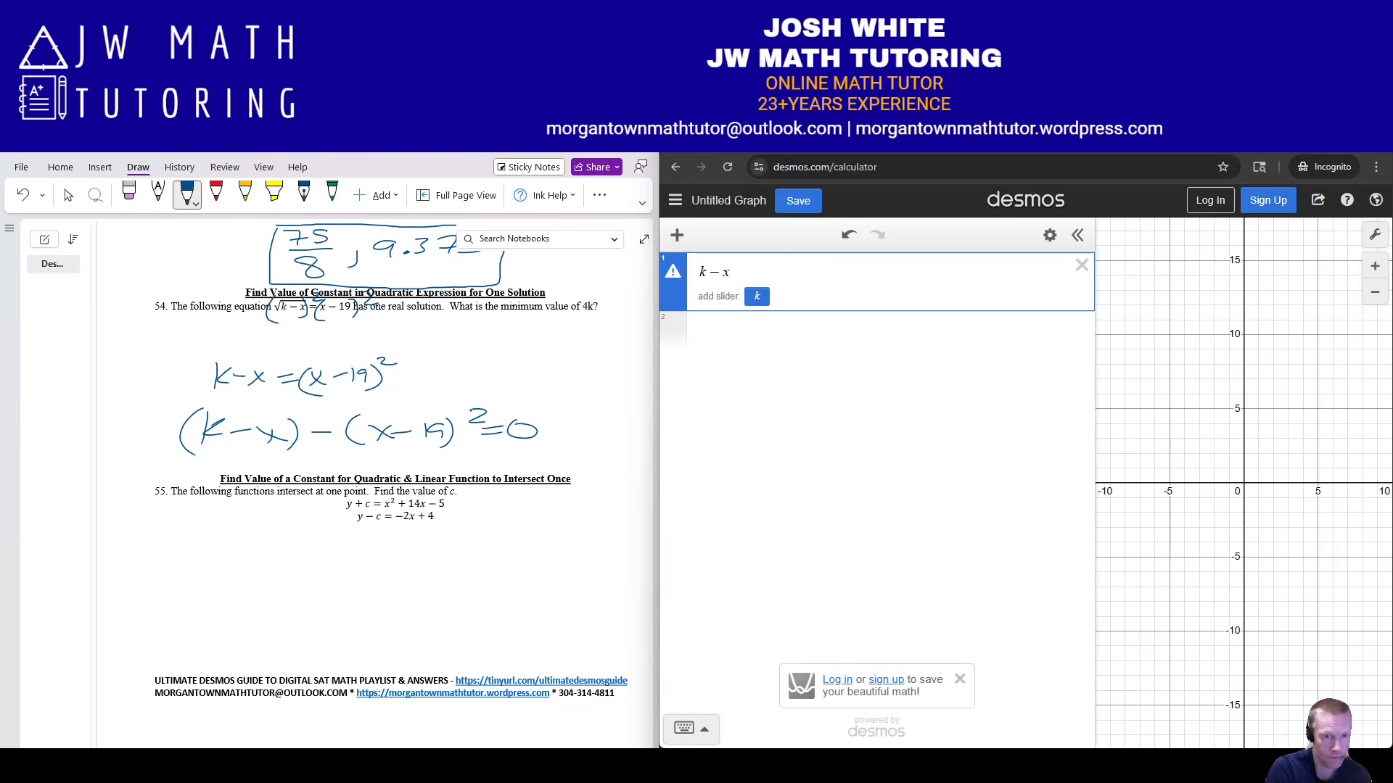
{"action": "type", "text": "-(x-19"}
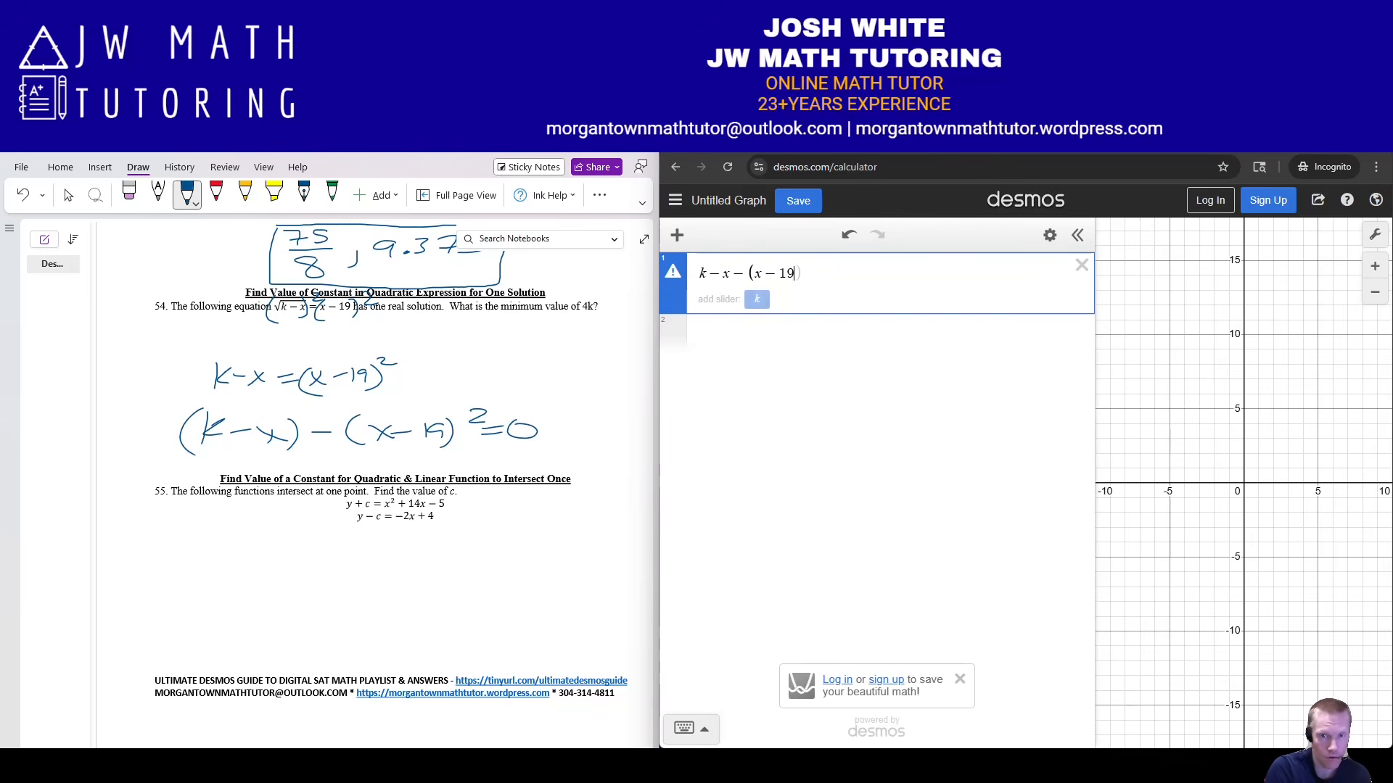
{"action": "type", "text": ")^2"}
{"action": "key", "text": "Return"}
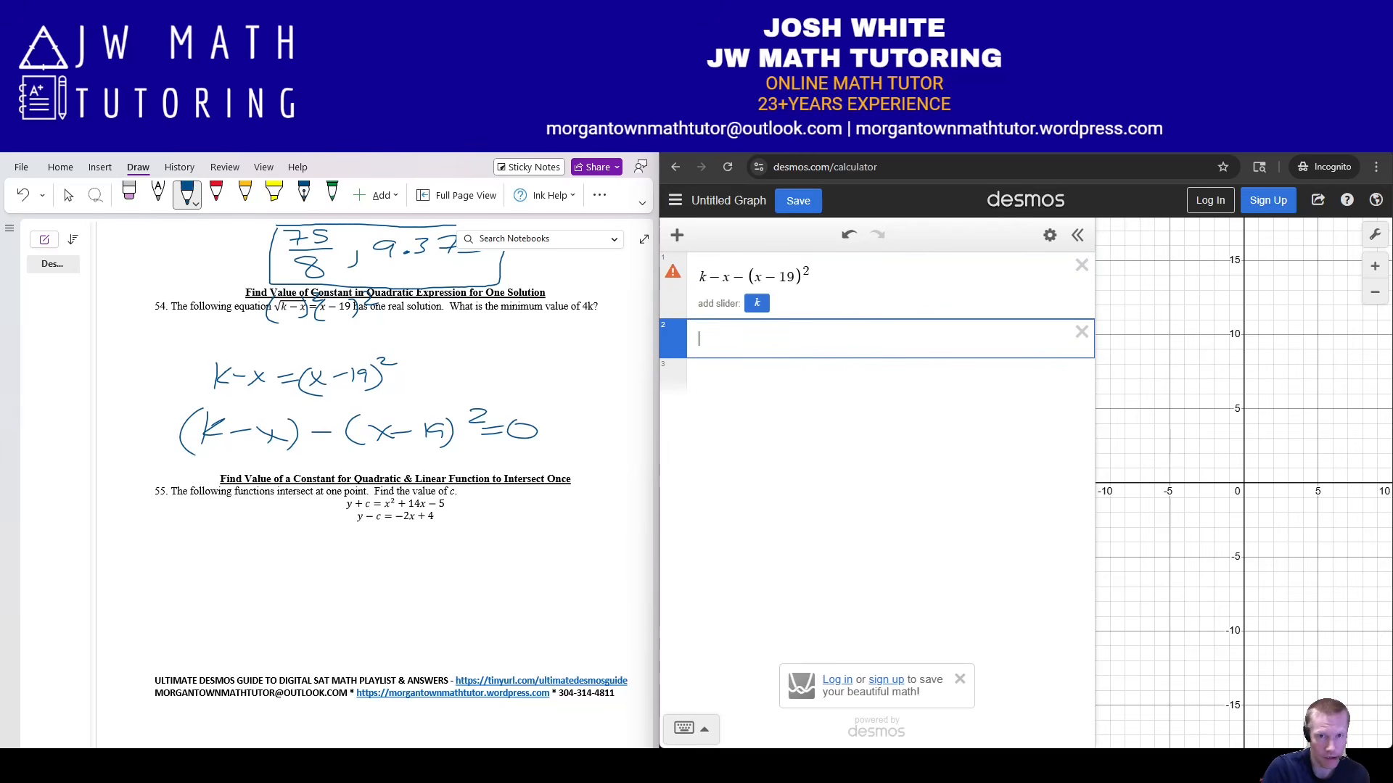
Change both x to x₁ and append the regression ~a(x₁ − h)², dropping a trial +k.
{"action": "left_click", "coordinate": [809, 272]}
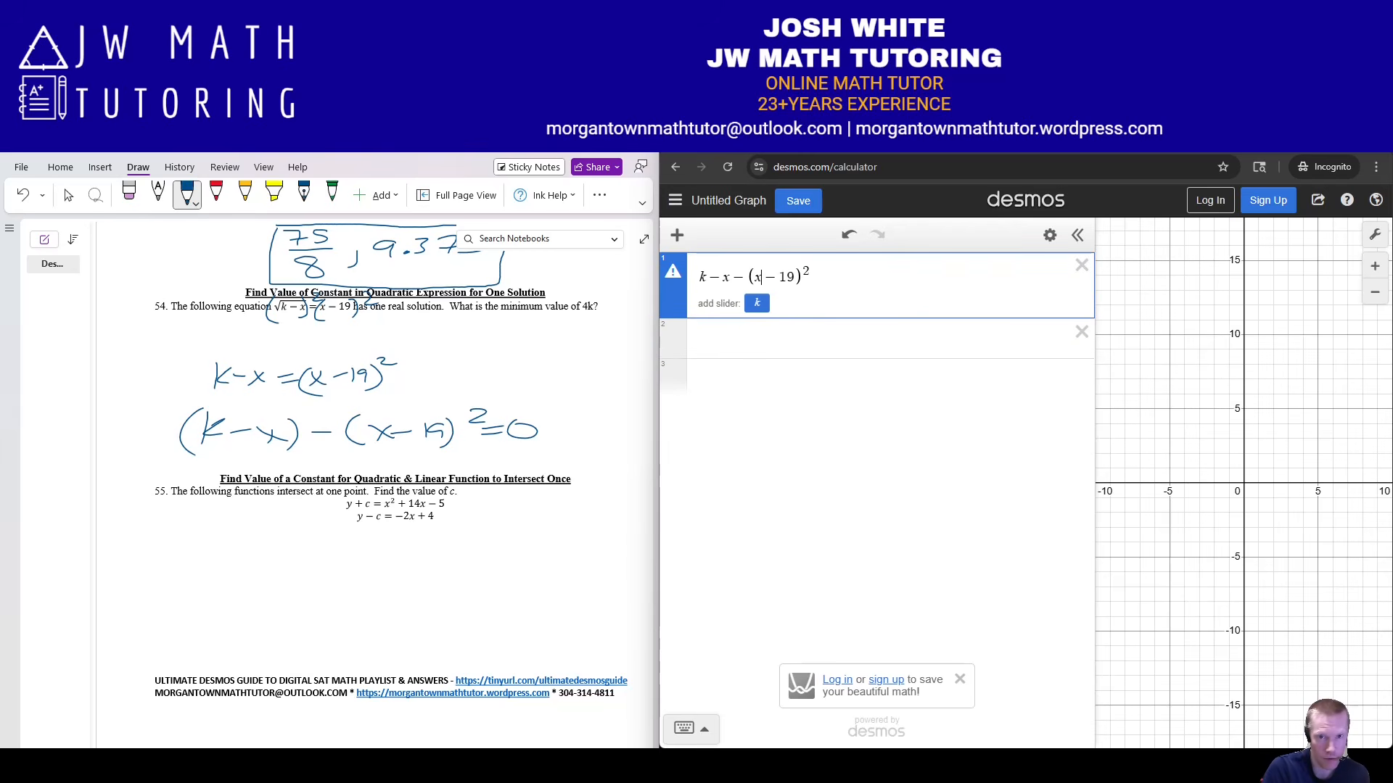
{"action": "type", "text": "1"}
{"action": "key", "text": "Left"}
{"action": "key", "text": "Left"}
{"action": "key", "text": "Left"}
{"action": "key", "text": "Left"}
{"action": "key", "text": "Left"}
{"action": "key", "text": "Left"}
{"action": "type", "text": "1"}
{"action": "key", "text": "Right"}
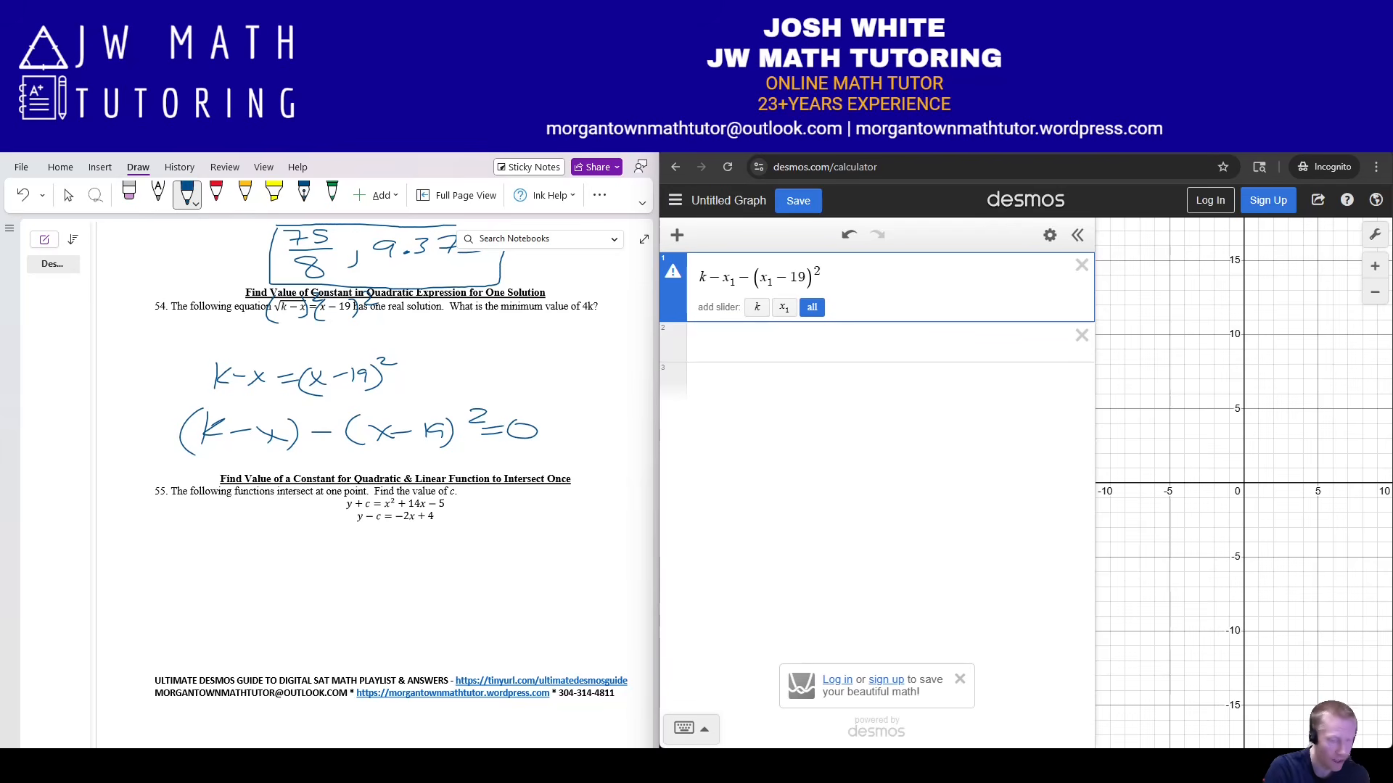
{"action": "type", "text": "~"}
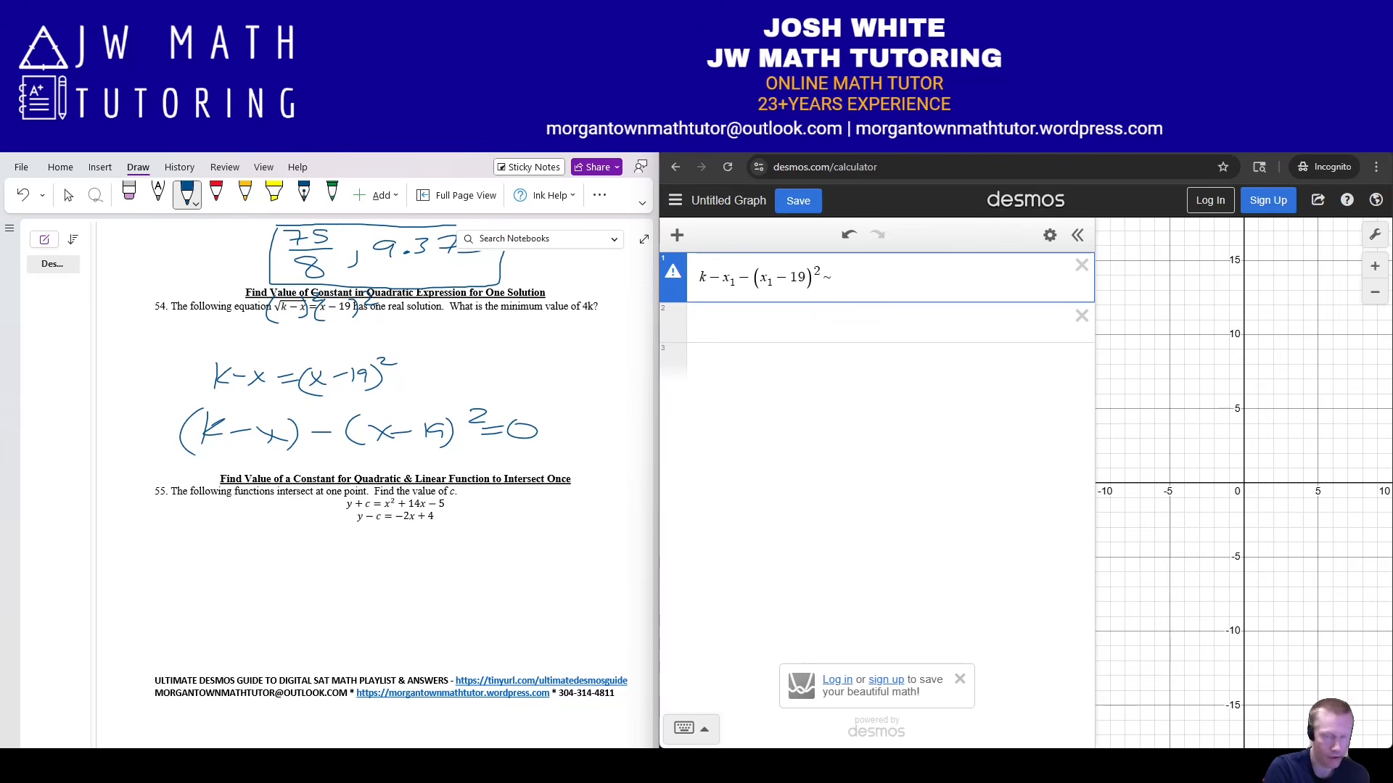
{"action": "type", "text": "a(x1-h)^2"}
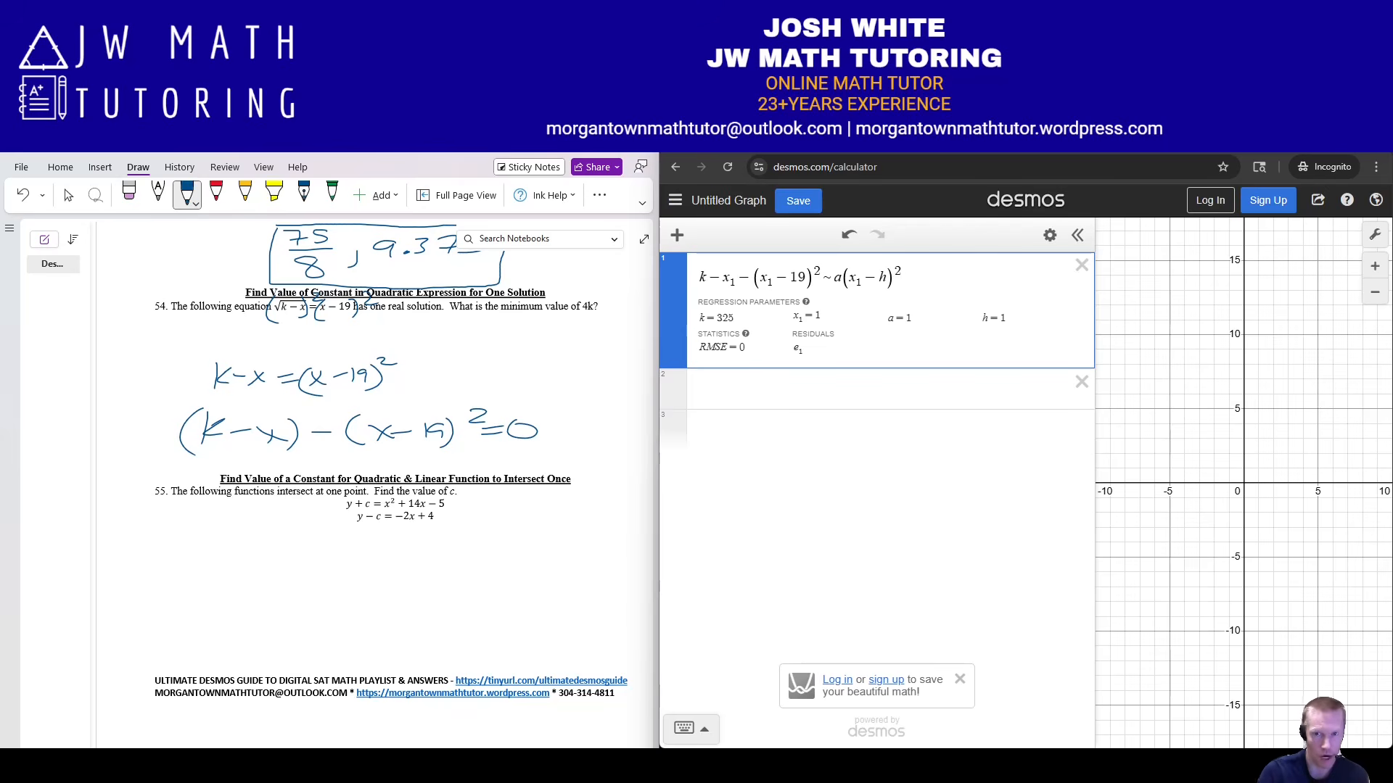
{"action": "type", "text": "+k"}
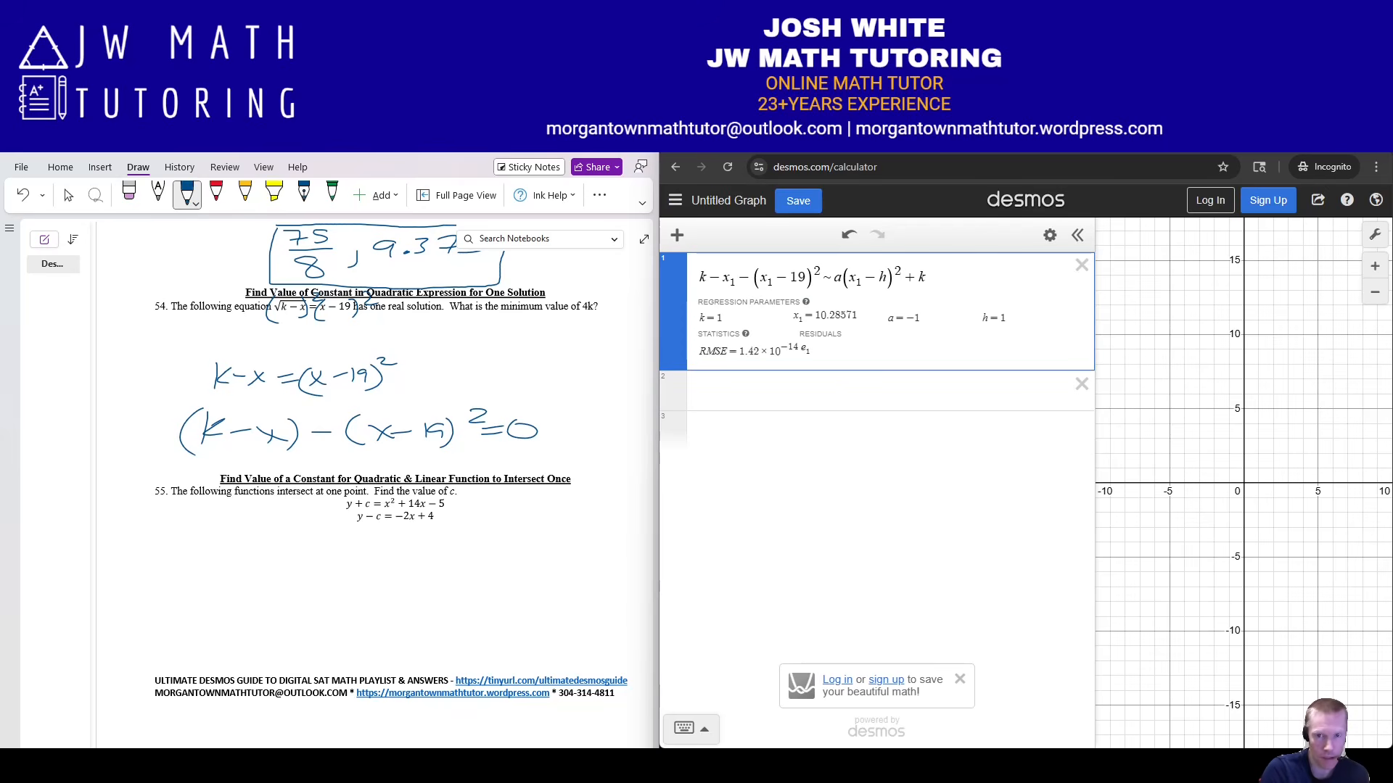
{"action": "key", "text": "BackSpace"}
{"action": "key", "text": "BackSpace"}
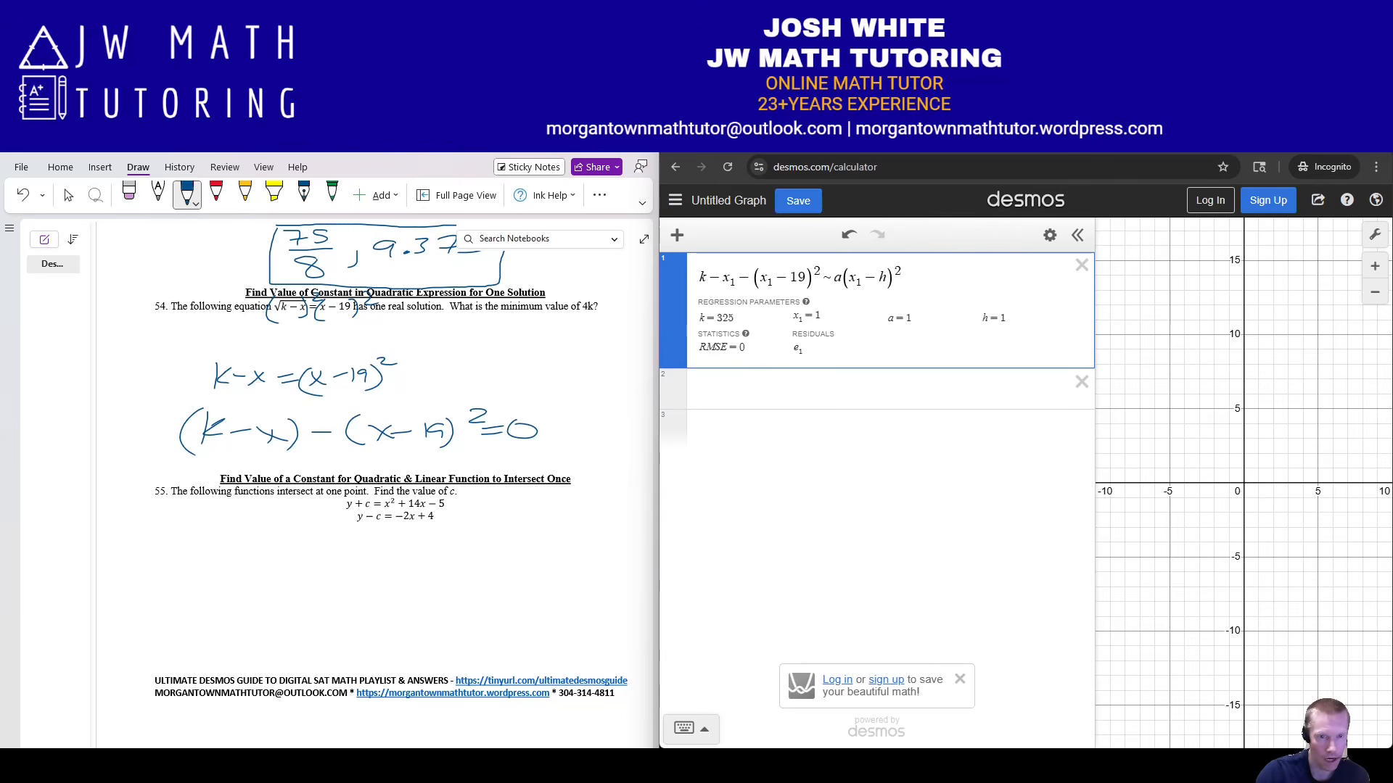
Define the list x₁ = [1,2,3,4,5] on the second line.
{"action": "left_click", "coordinate": [700, 390]}
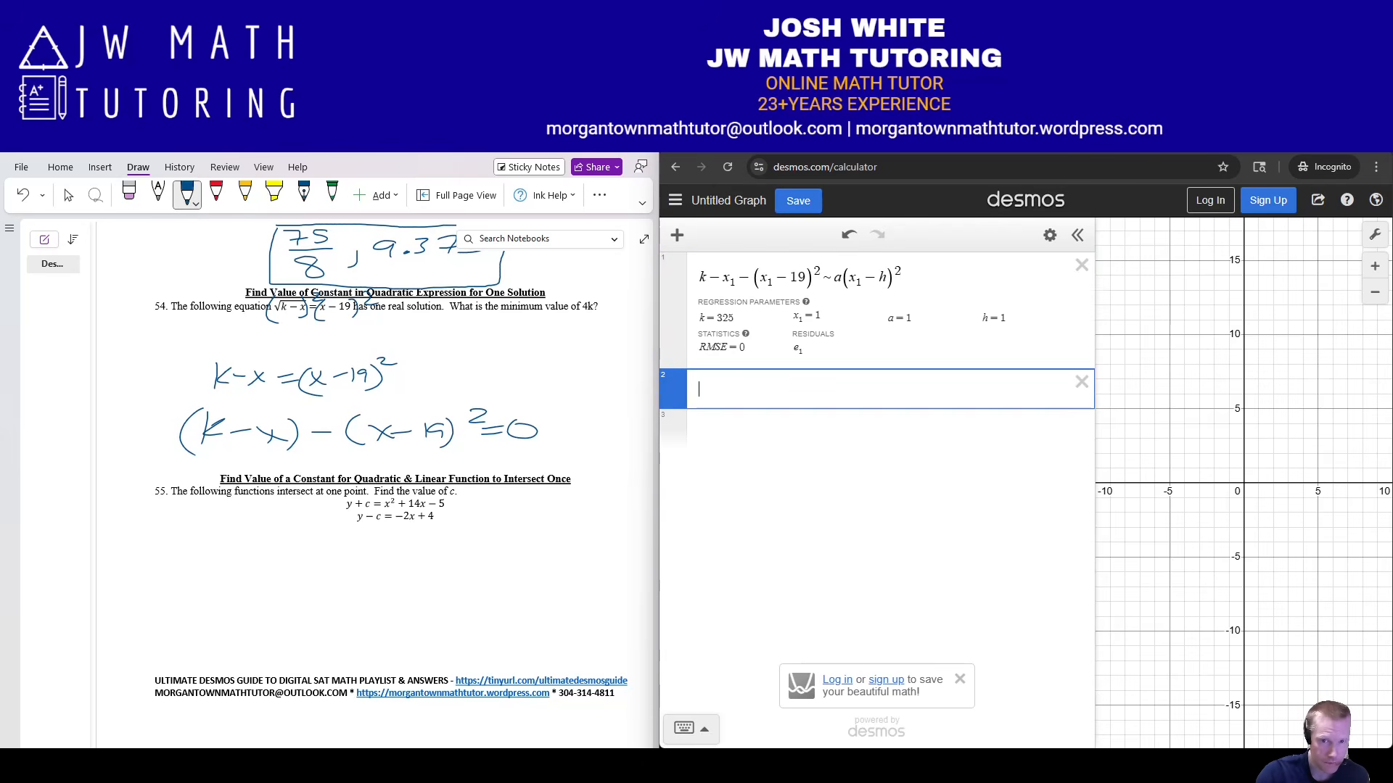
{"action": "type", "text": "x_1"}
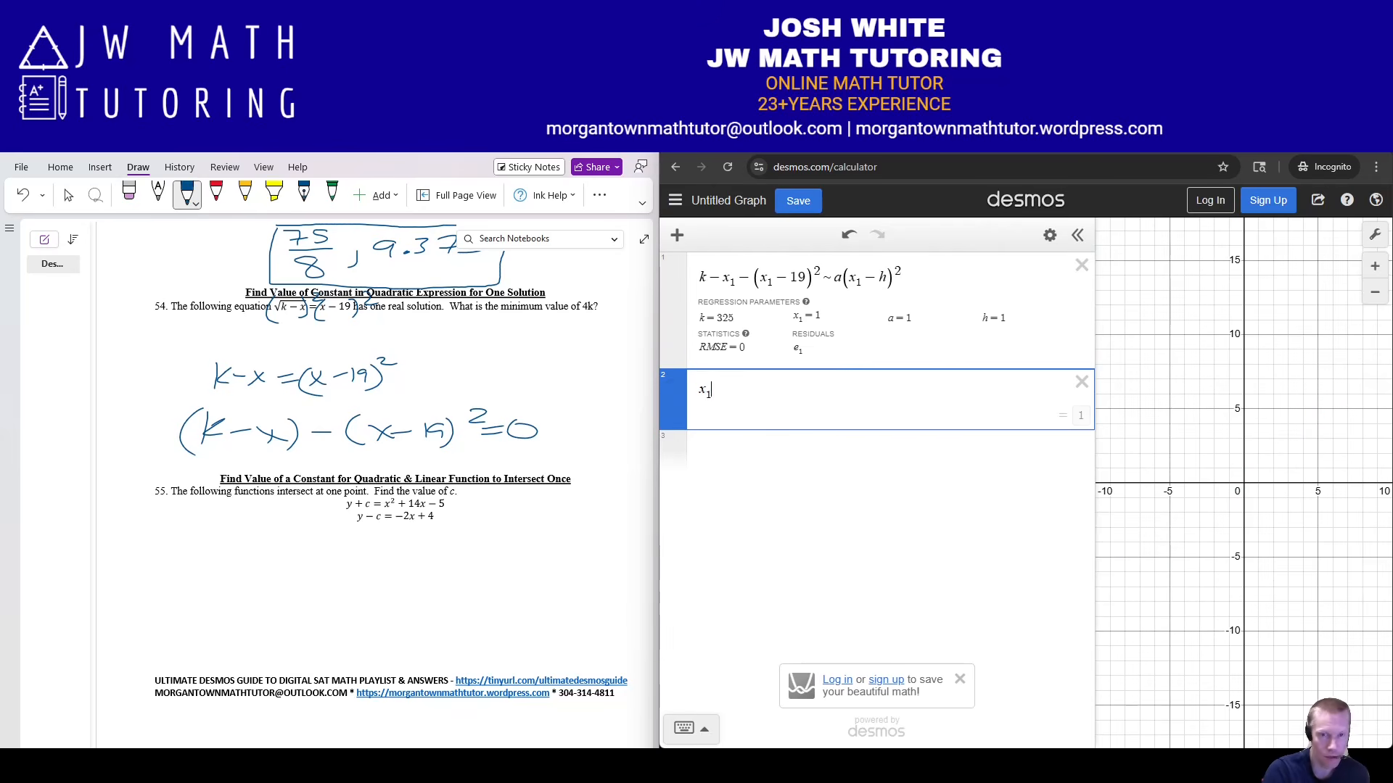
{"action": "type", "text": "=["}
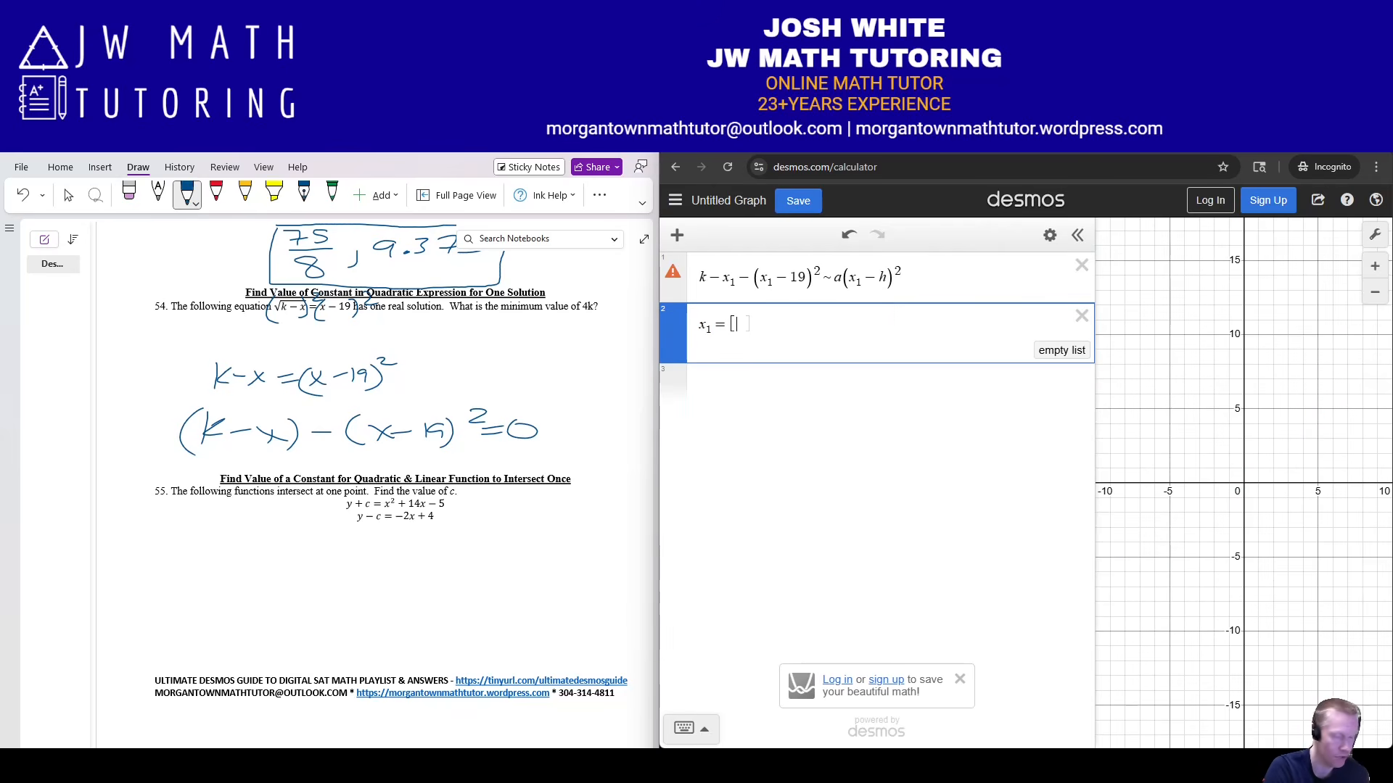
{"action": "type", "text": "1,2,3,"}
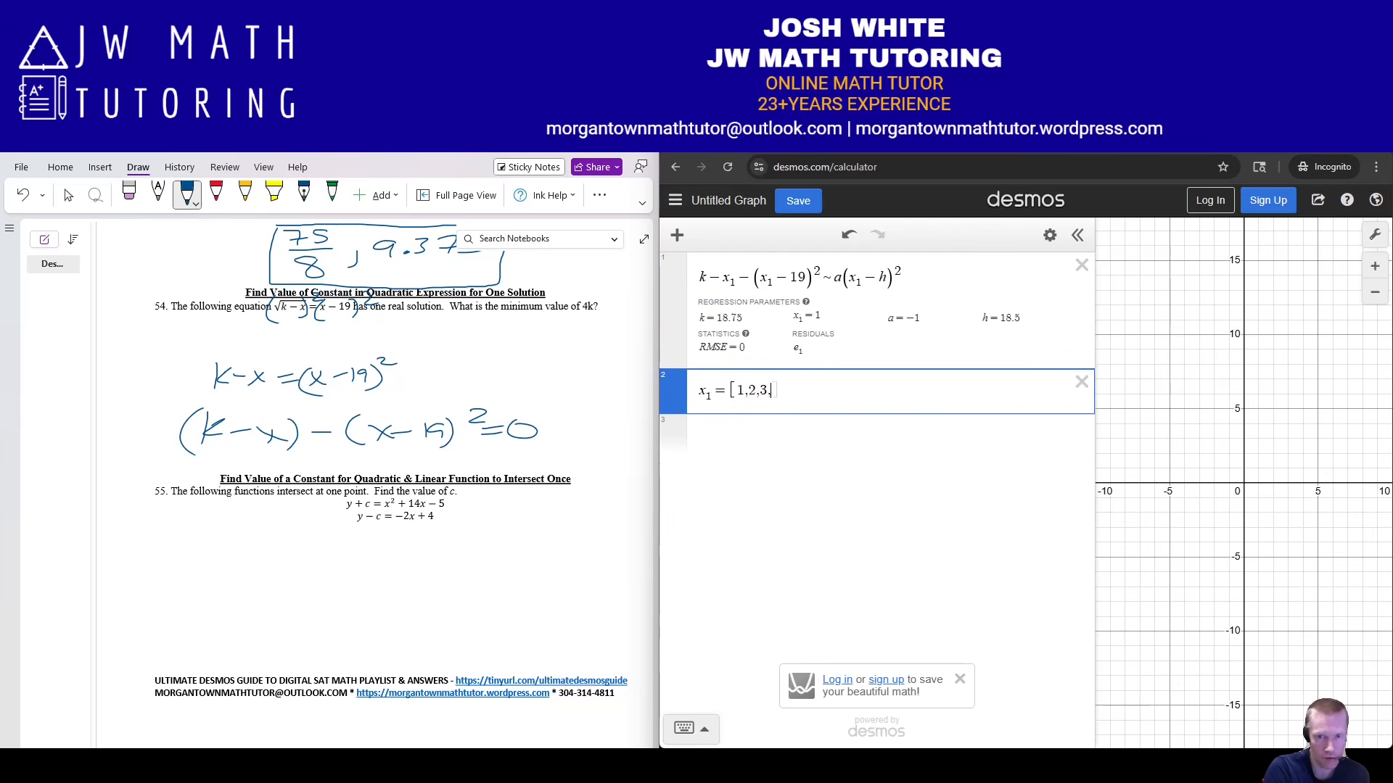
{"action": "type", "text": "4,5"}
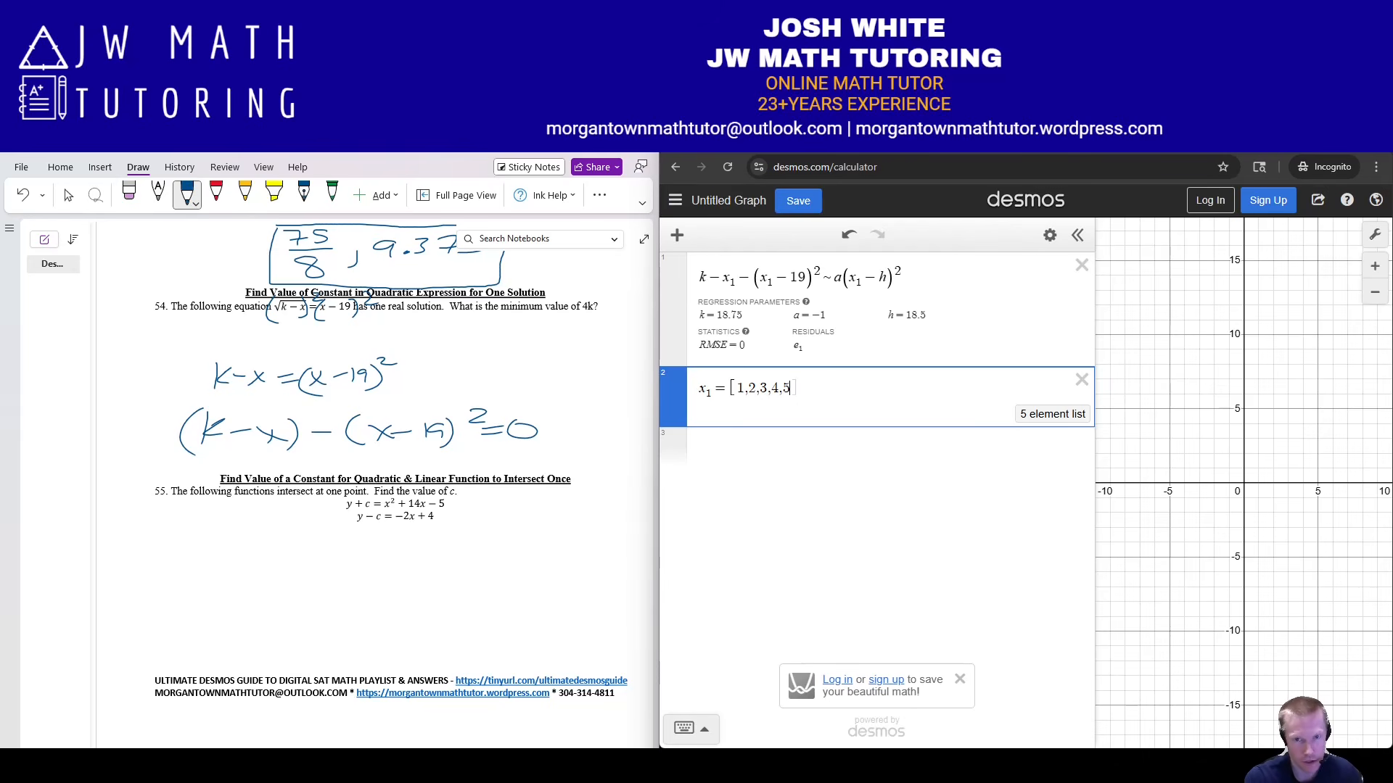
{"action": "key", "text": "Return"}
Evaluate 4k to get 75 and note it in OneNote.
{"action": "type", "text": "4k"}
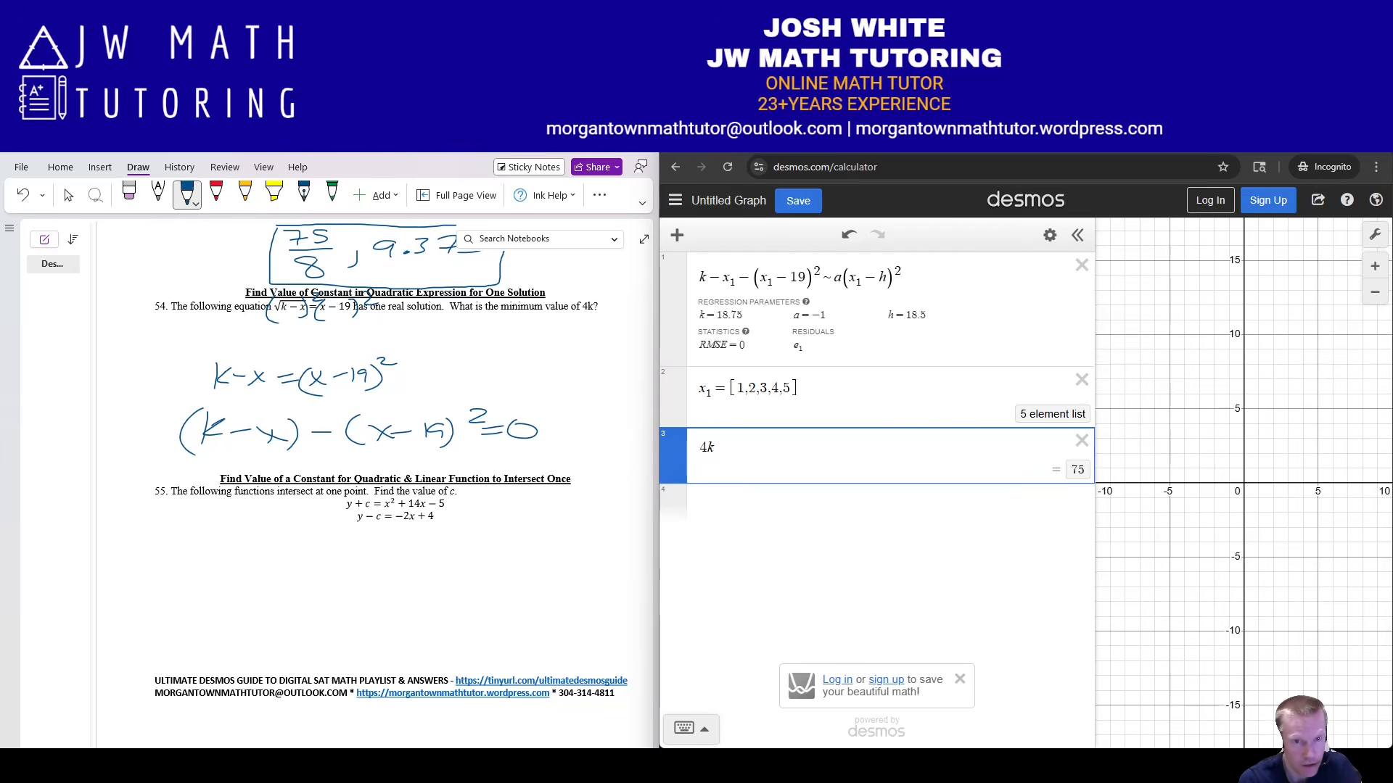
{"action": "mouse_move", "coordinate": [513, 336]}
{"action": "left_mouse_down"}
{"action": "mouse_move", "coordinate": [522, 362]}
{"action": "mouse_move", "coordinate": [542, 357]}
{"action": "mouse_move", "coordinate": [485, 381]}
{"action": "mouse_move", "coordinate": [601, 338]}
{"action": "mouse_move", "coordinate": [481, 324]}
{"action": "left_mouse_up"}
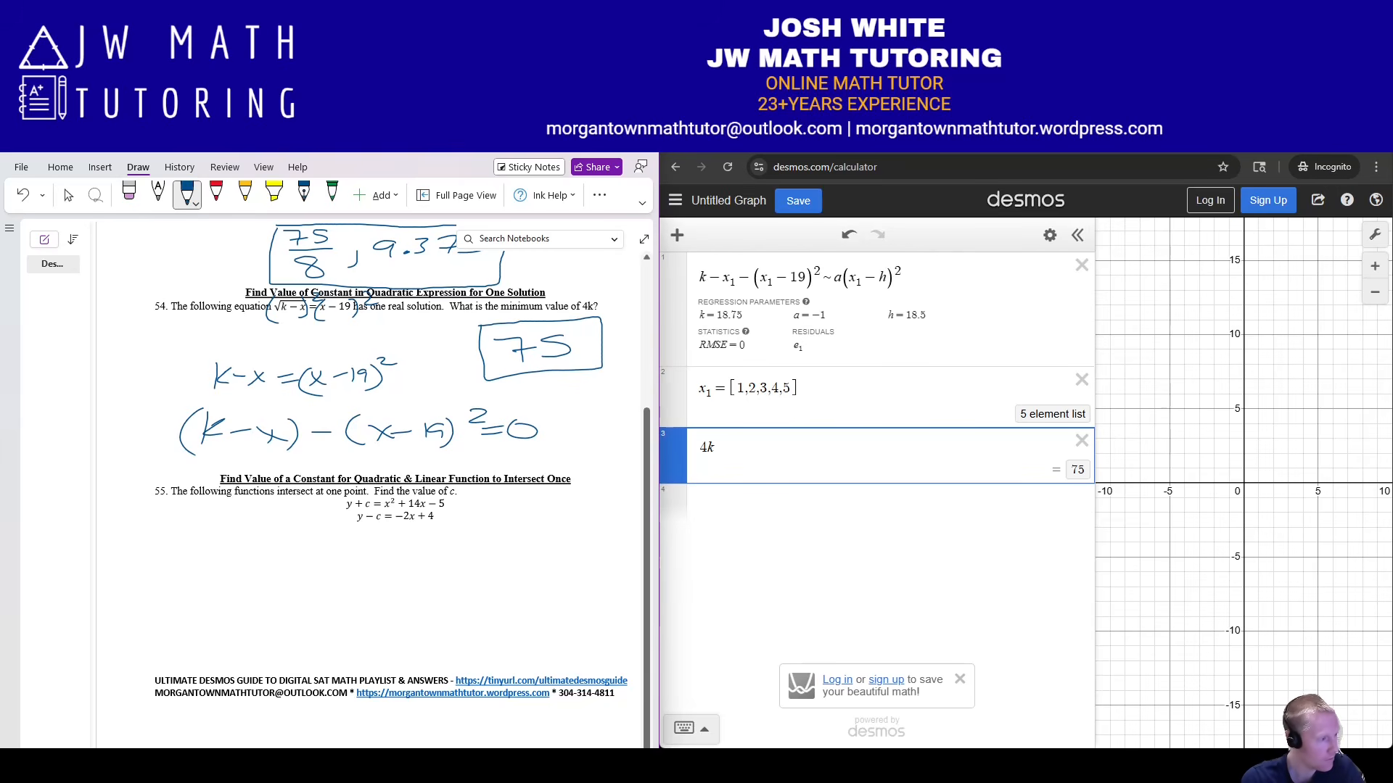
{"action": "key", "text": "alt+Tab"}
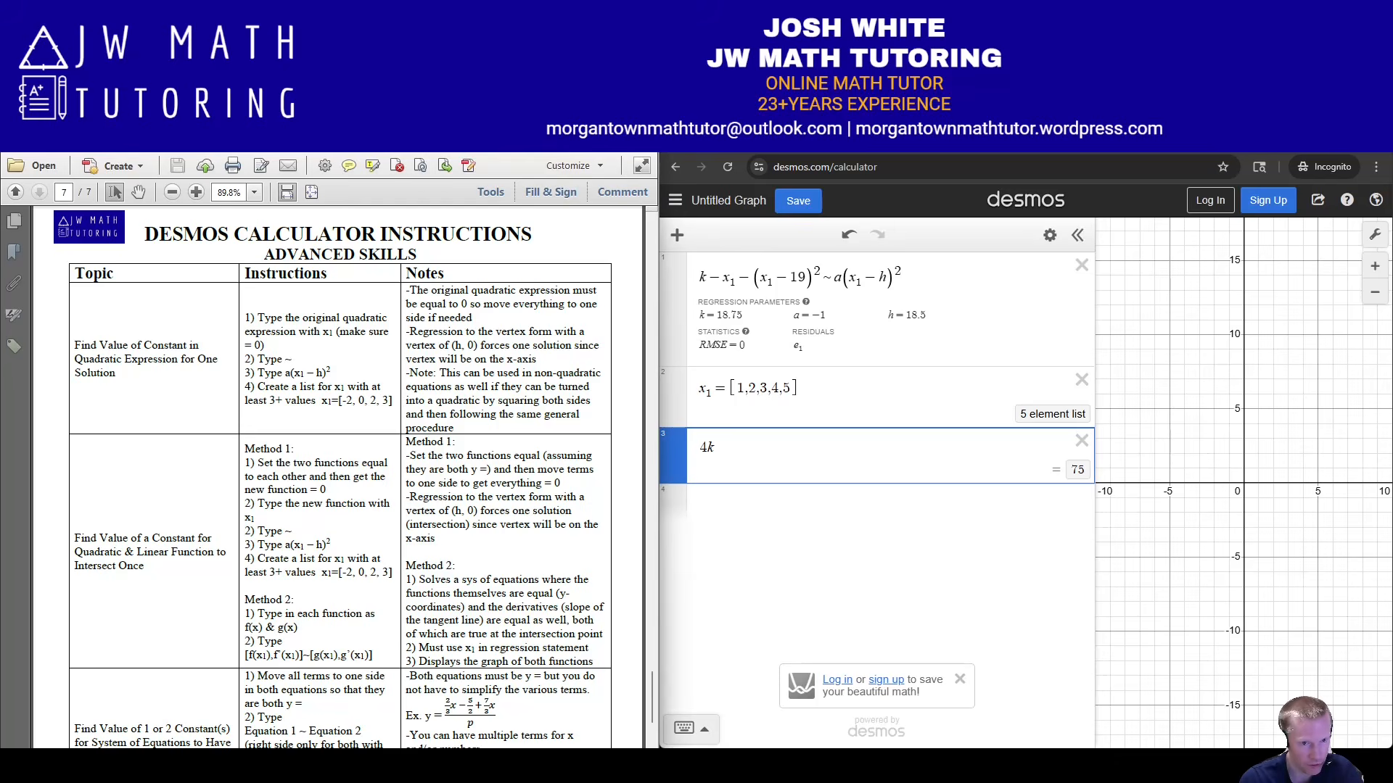
Scroll the PDF to the 'Find Value of a Constant for Quadratic & Linear Function' row.
{"action": "scroll", "coordinate": [331, 477], "scroll_direction": "down", "scroll_amount": 3}
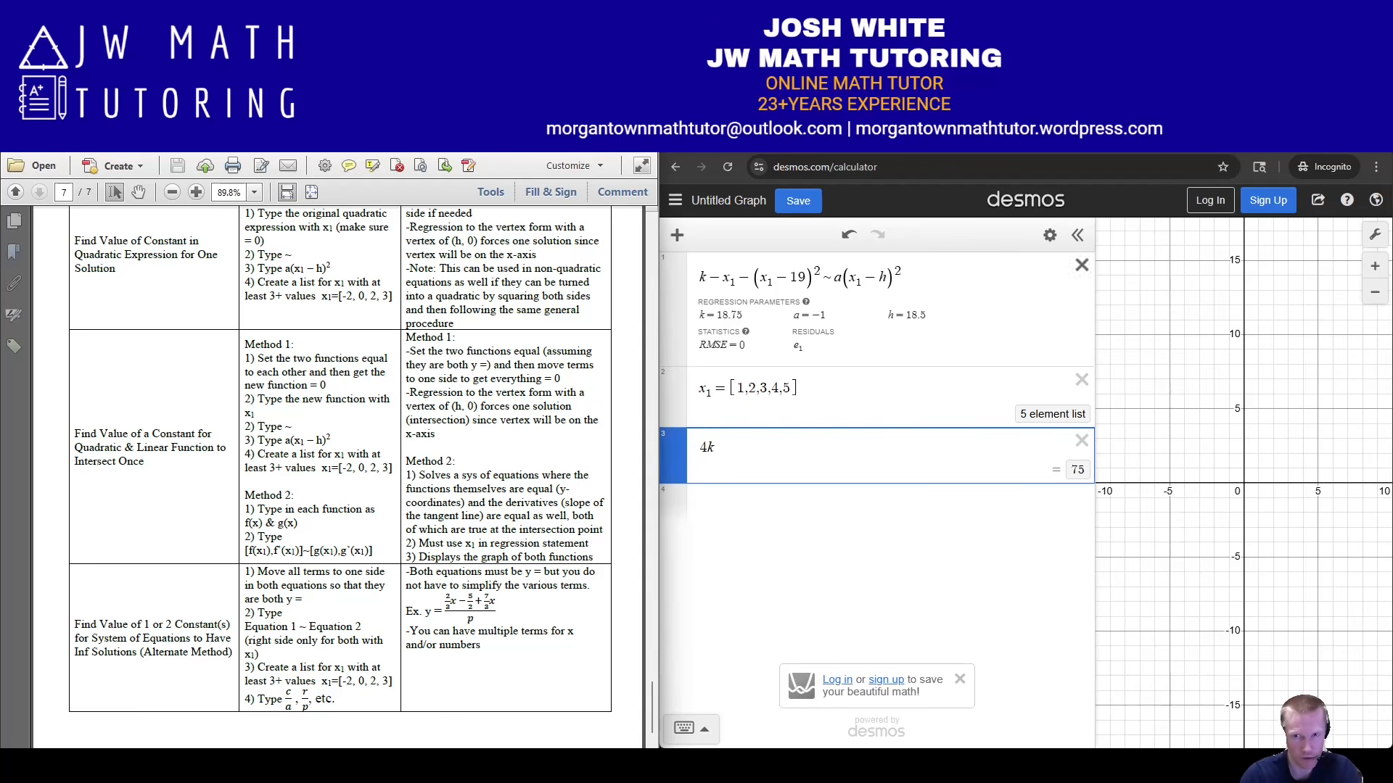
Delete all Desmos expressions with the edit-list wrench, then bring up problem 55 in OneNote.
{"action": "left_click", "coordinate": [1049, 235]}
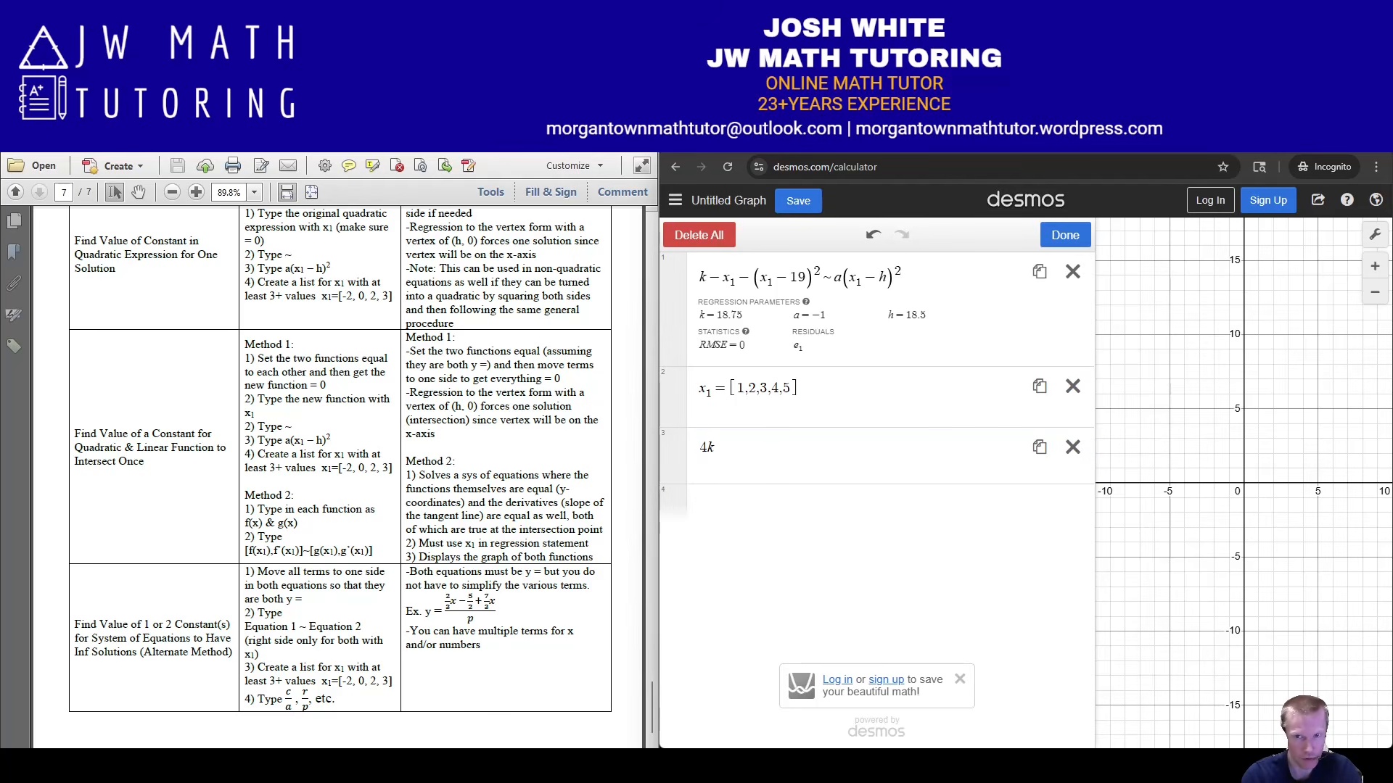
{"action": "left_click", "coordinate": [698, 234]}
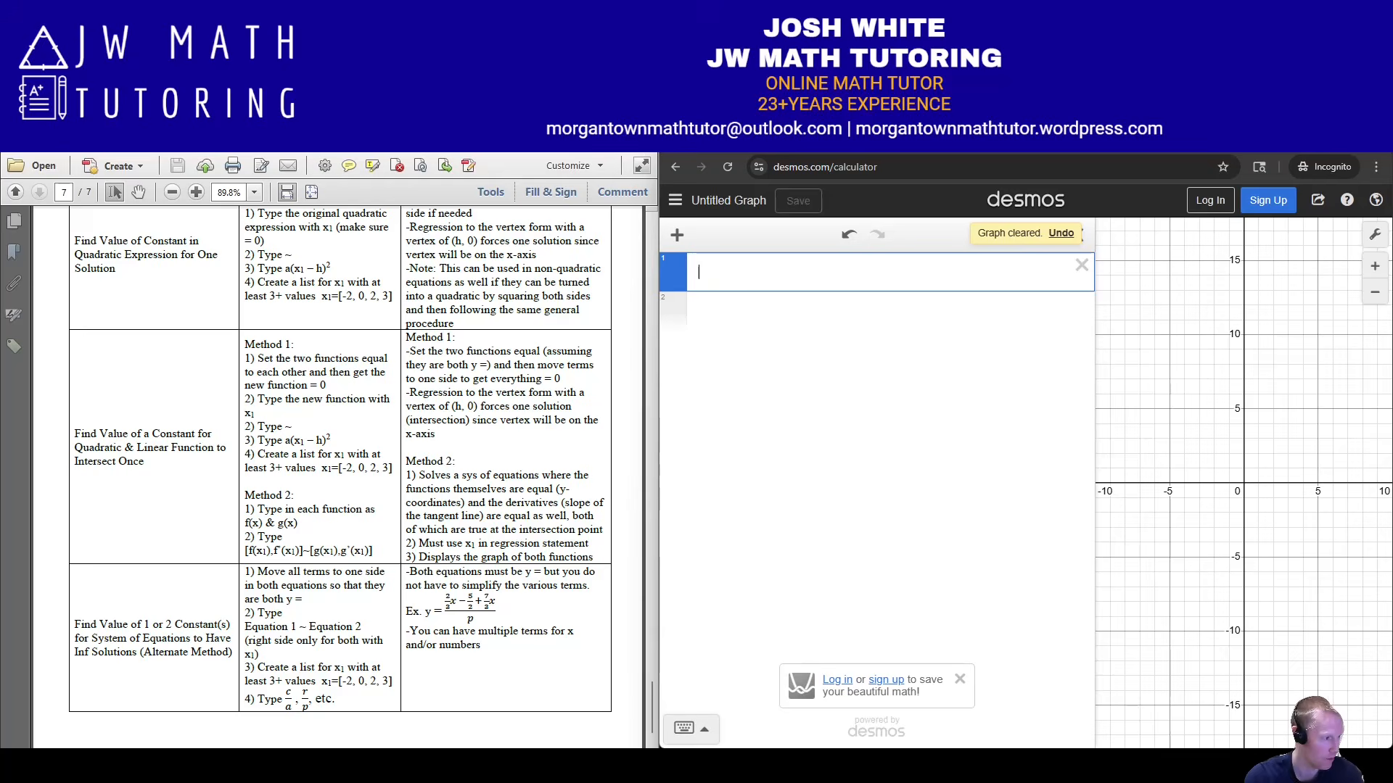
{"action": "key", "text": "alt+Tab"}
{"action": "scroll", "coordinate": [370, 486], "scroll_direction": "down", "scroll_amount": 3}
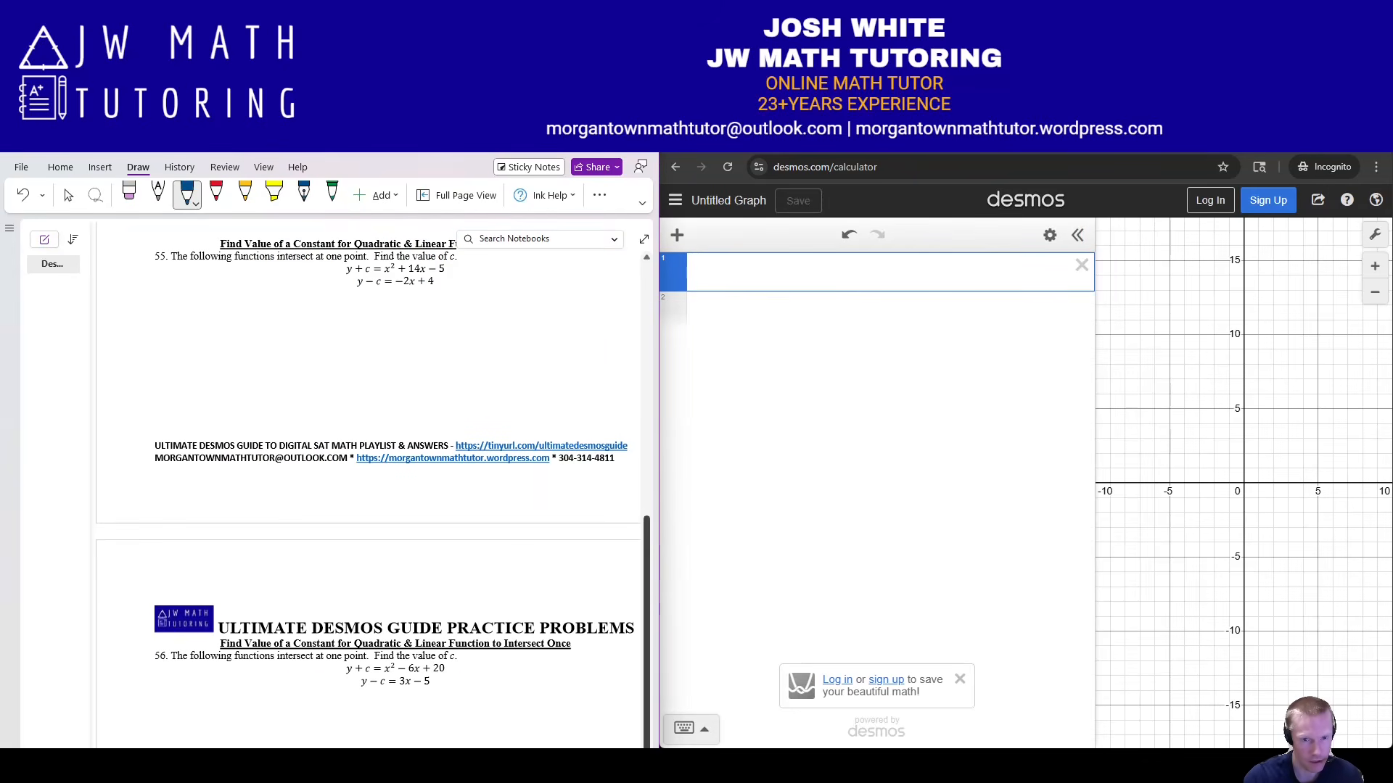
{"action": "scroll", "coordinate": [370, 486], "scroll_direction": "up", "scroll_amount": 1}
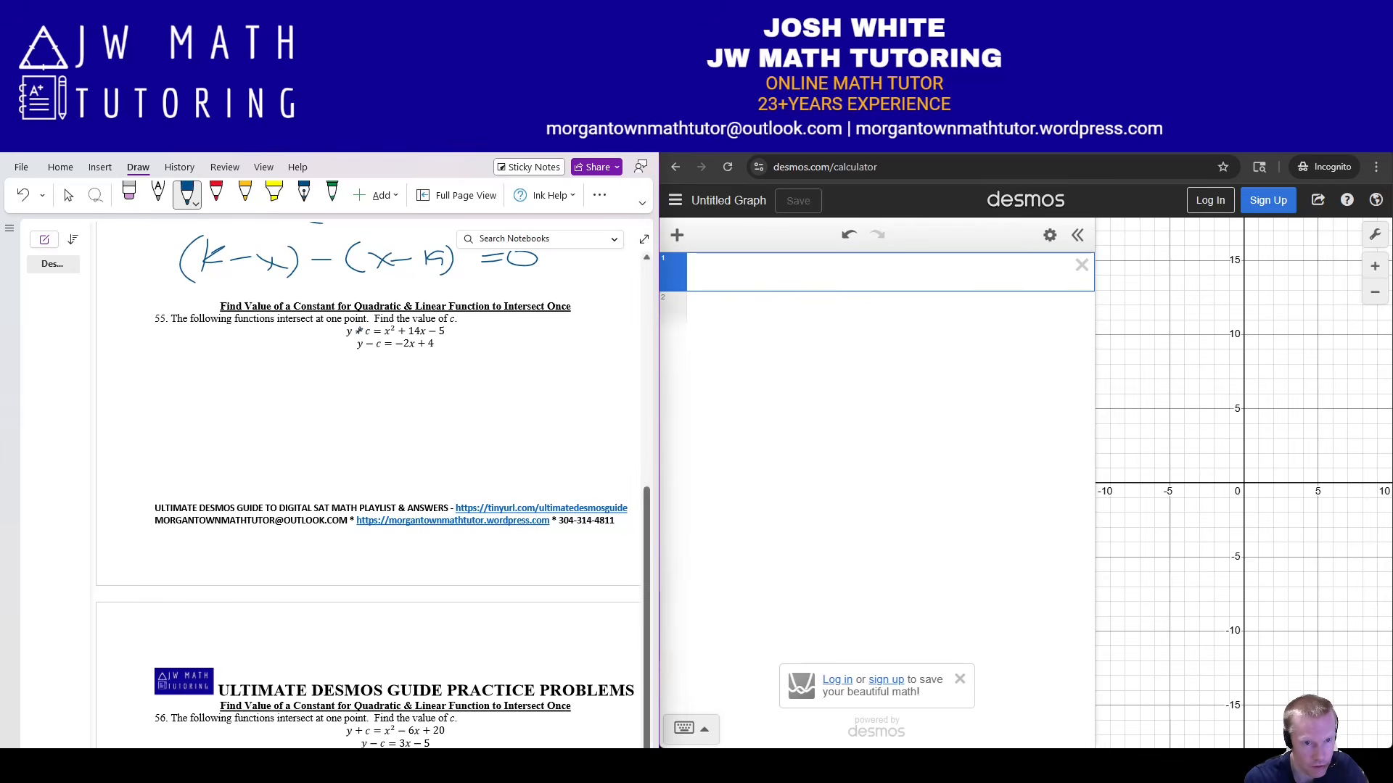
Strike out the c terms in both equations and move them as −c.
{"action": "left_click_drag", "start_coordinate": [358, 331], "coordinate": [461, 331]}
{"action": "left_click_drag", "start_coordinate": [472, 328], "coordinate": [471, 334]}
{"action": "left_click_drag", "start_coordinate": [364, 344], "coordinate": [450, 346]}
{"action": "left_click_drag", "start_coordinate": [463, 343], "coordinate": [462, 351]}
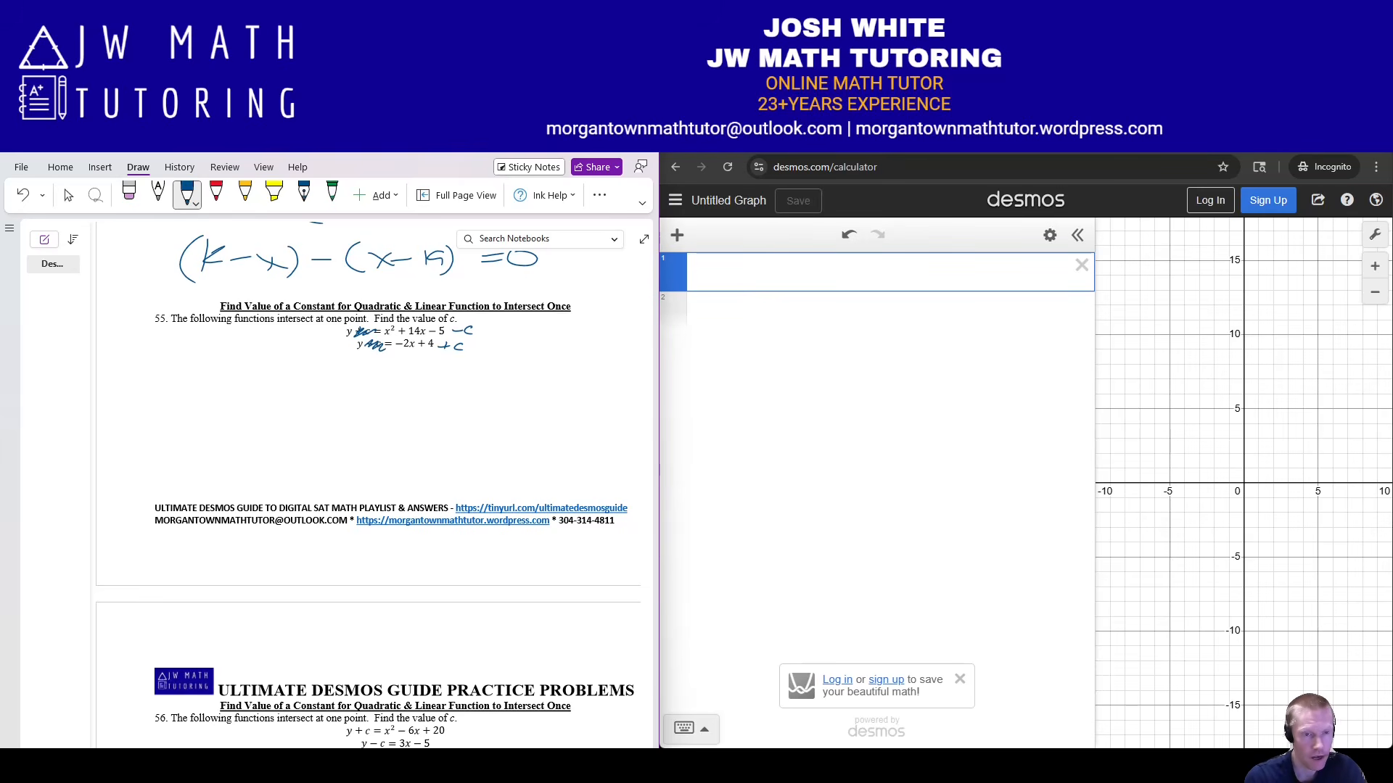
Write x² + 14x − 5 − c = −2x + 4 below problem 55.
{"action": "left_click_drag", "start_coordinate": [197, 388], "coordinate": [210, 401]}
{"action": "mouse_move", "coordinate": [211, 388]}
{"action": "left_mouse_down"}
{"action": "mouse_move", "coordinate": [197, 403]}
{"action": "mouse_move", "coordinate": [234, 383]}
{"action": "mouse_move", "coordinate": [242, 396]}
{"action": "left_mouse_up"}
{"action": "left_click_drag", "start_coordinate": [236, 391], "coordinate": [252, 397]}
{"action": "left_click_drag", "start_coordinate": [255, 387], "coordinate": [264, 402]}
{"action": "left_click_drag", "start_coordinate": [269, 392], "coordinate": [339, 392]}
{"action": "left_click_drag", "start_coordinate": [356, 388], "coordinate": [402, 394]}
{"action": "mouse_move", "coordinate": [404, 386]}
{"action": "left_mouse_down"}
{"action": "mouse_move", "coordinate": [418, 399]}
{"action": "mouse_move", "coordinate": [484, 391]}
{"action": "left_mouse_up"}
{"action": "mouse_move", "coordinate": [480, 379]}
{"action": "left_mouse_down"}
{"action": "mouse_move", "coordinate": [481, 398]}
{"action": "mouse_move", "coordinate": [525, 398]}
{"action": "left_mouse_up"}
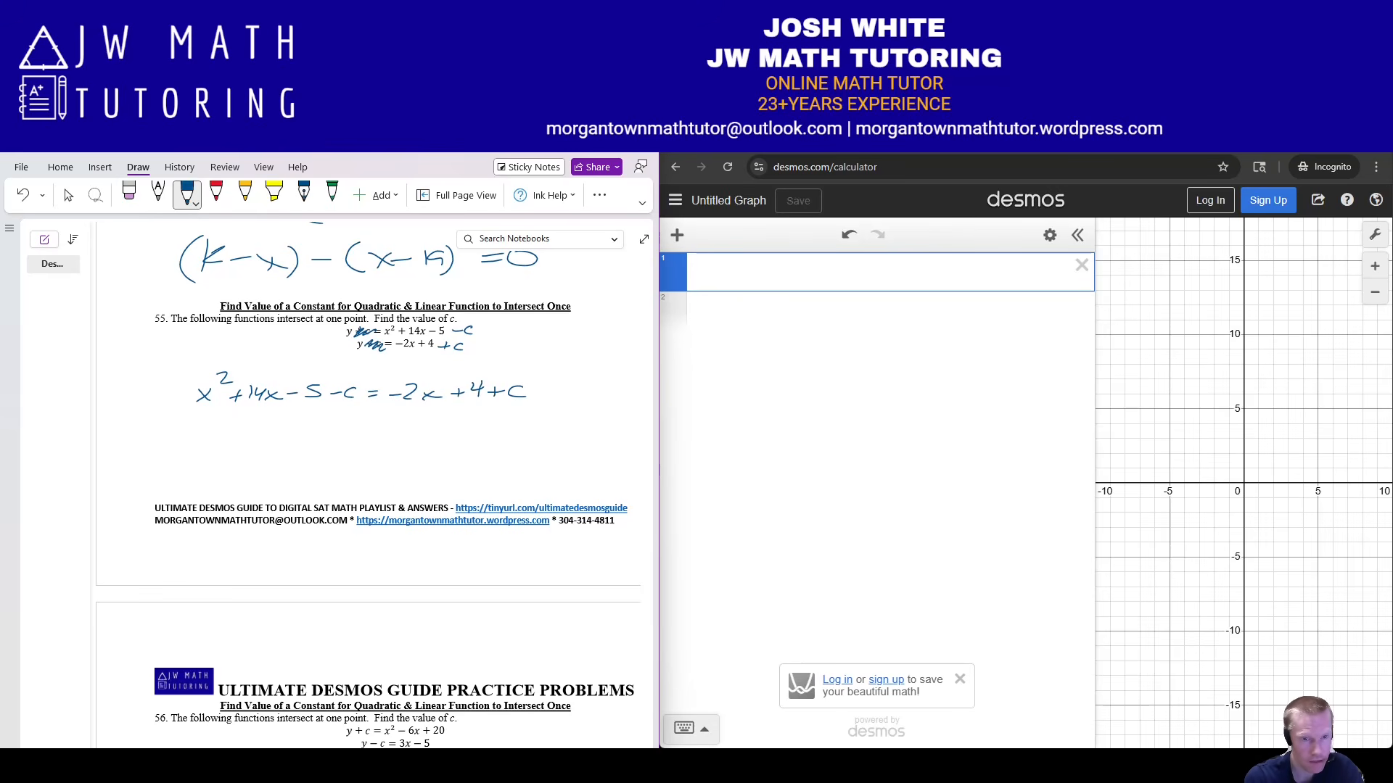
Start the second line x² + 14x + 2x − 5 − 4, crossing out the moved −2x.
{"action": "mouse_move", "coordinate": [209, 434]}
{"action": "left_mouse_down"}
{"action": "mouse_move", "coordinate": [195, 450]}
{"action": "mouse_move", "coordinate": [226, 432]}
{"action": "mouse_move", "coordinate": [234, 457]}
{"action": "left_mouse_up"}
{"action": "left_click_drag", "start_coordinate": [226, 448], "coordinate": [243, 447]}
{"action": "mouse_move", "coordinate": [257, 436]}
{"action": "left_mouse_down"}
{"action": "mouse_move", "coordinate": [257, 453]}
{"action": "mouse_move", "coordinate": [272, 446]}
{"action": "left_mouse_up"}
{"action": "left_click_drag", "start_coordinate": [286, 442], "coordinate": [303, 457]}
{"action": "left_click_drag", "start_coordinate": [298, 449], "coordinate": [309, 449]}
{"action": "left_click_drag", "start_coordinate": [310, 439], "coordinate": [323, 453]}
{"action": "left_click_drag", "start_coordinate": [337, 444], "coordinate": [349, 454]}
{"action": "left_click_drag", "start_coordinate": [351, 443], "coordinate": [335, 455]}
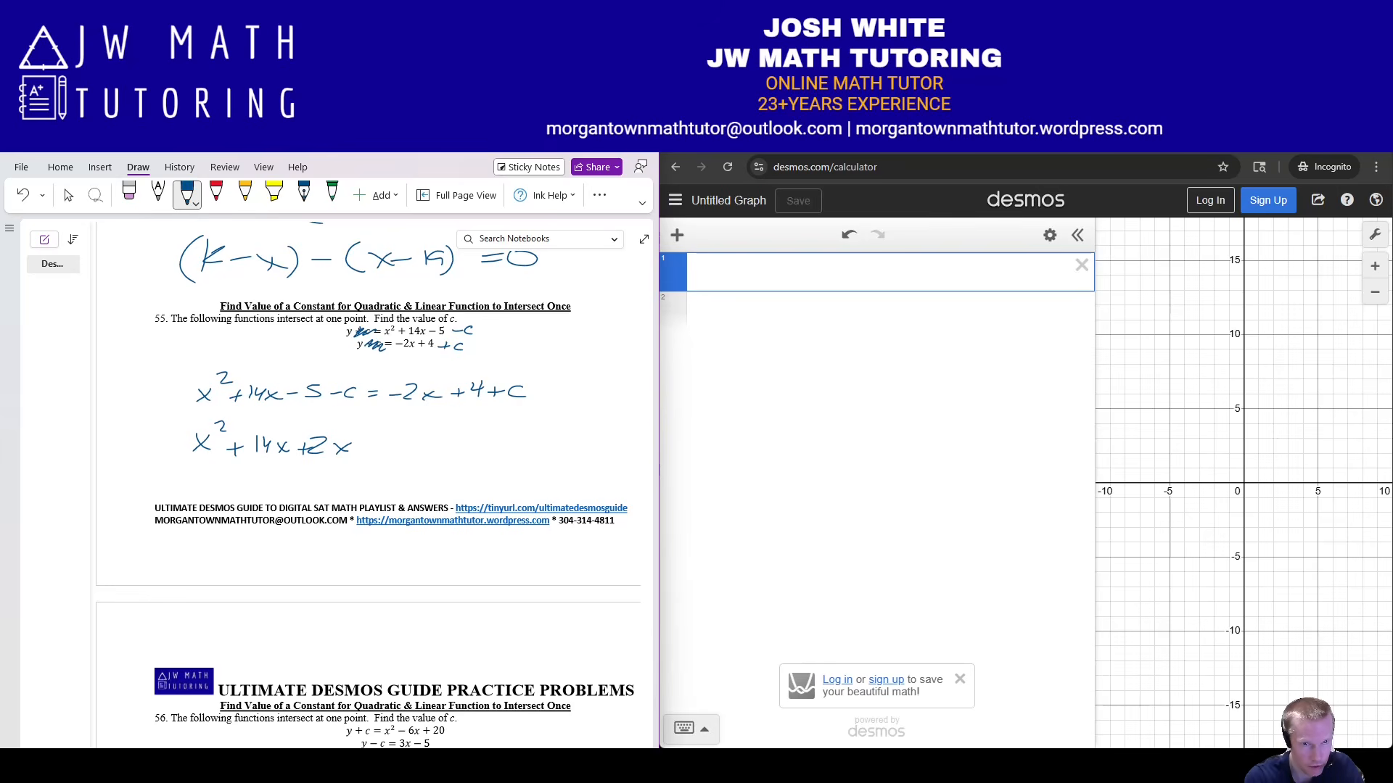
{"action": "mouse_move", "coordinate": [402, 390]}
{"action": "left_mouse_down"}
{"action": "mouse_move", "coordinate": [427, 408]}
{"action": "mouse_move", "coordinate": [477, 403]}
{"action": "left_mouse_up"}
{"action": "mouse_move", "coordinate": [390, 436]}
{"action": "left_mouse_down"}
{"action": "mouse_move", "coordinate": [379, 454]}
{"action": "mouse_move", "coordinate": [406, 445]}
{"action": "left_mouse_up"}
{"action": "left_click_drag", "start_coordinate": [418, 436], "coordinate": [428, 445]}
{"action": "mouse_move", "coordinate": [424, 437]}
{"action": "left_mouse_down"}
{"action": "mouse_move", "coordinate": [422, 454]}
{"action": "mouse_move", "coordinate": [446, 449]}
{"action": "left_mouse_up"}
{"action": "left_click_drag", "start_coordinate": [454, 439], "coordinate": [468, 454]}
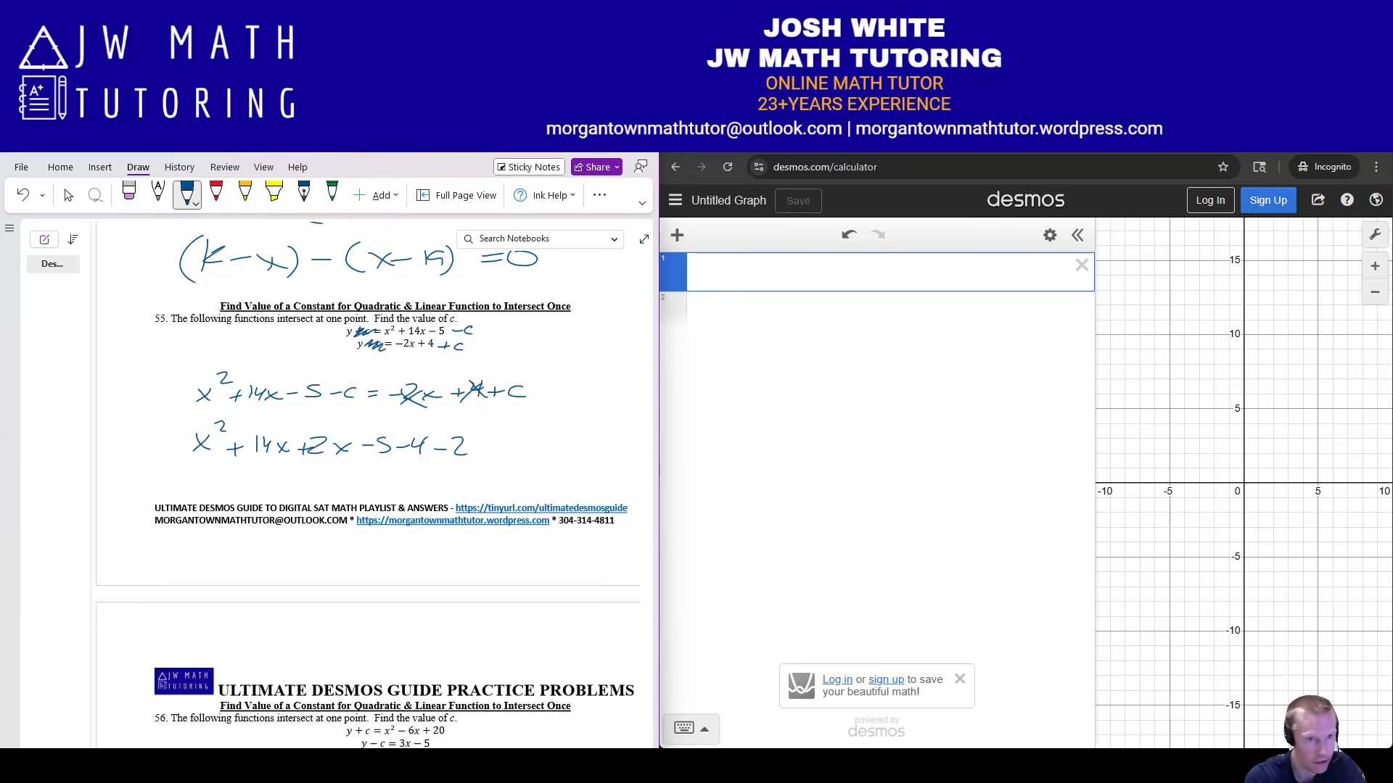
Erase the mistaken 2 and finish the second line with −c − c = 0.
{"action": "left_click", "coordinate": [129, 195]}
{"action": "left_click", "coordinate": [461, 446]}
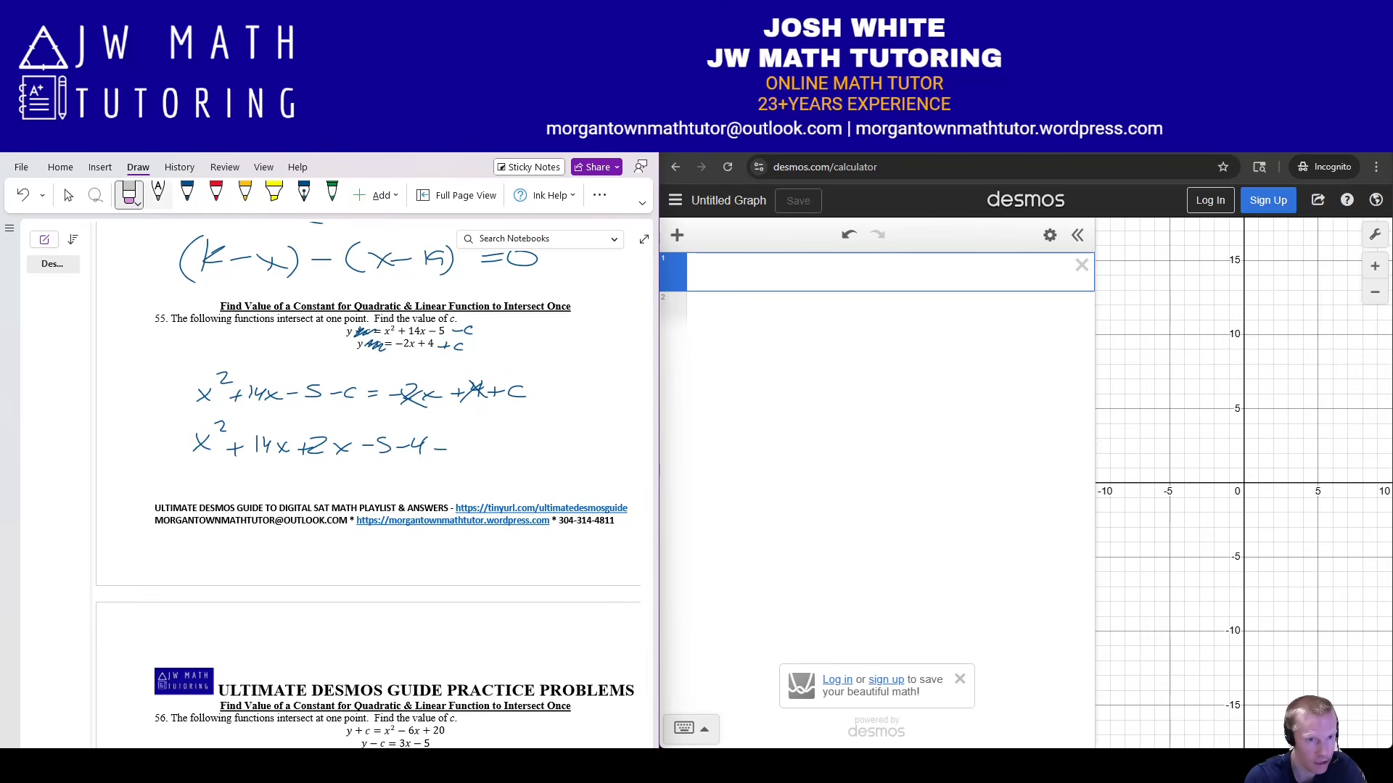
{"action": "left_click", "coordinate": [187, 194]}
{"action": "mouse_move", "coordinate": [469, 441]}
{"action": "left_mouse_down"}
{"action": "mouse_move", "coordinate": [456, 451]}
{"action": "mouse_move", "coordinate": [469, 456]}
{"action": "left_mouse_up"}
{"action": "left_click_drag", "start_coordinate": [486, 447], "coordinate": [494, 447]}
{"action": "mouse_move", "coordinate": [509, 441]}
{"action": "left_mouse_down"}
{"action": "mouse_move", "coordinate": [507, 455]}
{"action": "mouse_move", "coordinate": [540, 444]}
{"action": "left_mouse_up"}
{"action": "left_click_drag", "start_coordinate": [521, 452], "coordinate": [560, 437]}
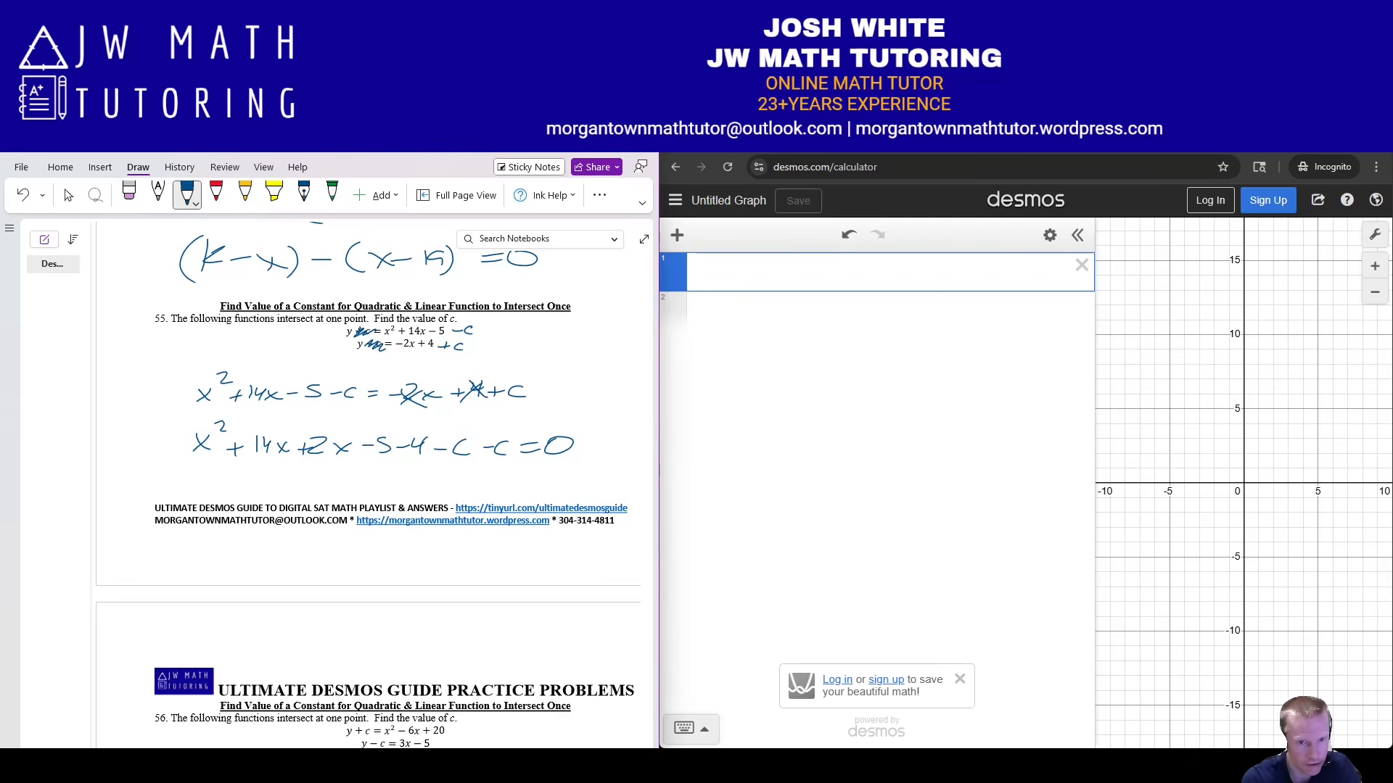
Bracket −2x + 4 + c on the first line with a minus sign in front.
{"action": "mouse_move", "coordinate": [393, 370]}
{"action": "left_mouse_down"}
{"action": "mouse_move", "coordinate": [382, 389]}
{"action": "mouse_move", "coordinate": [399, 411]}
{"action": "left_mouse_up"}
{"action": "left_click_drag", "start_coordinate": [530, 369], "coordinate": [535, 410]}
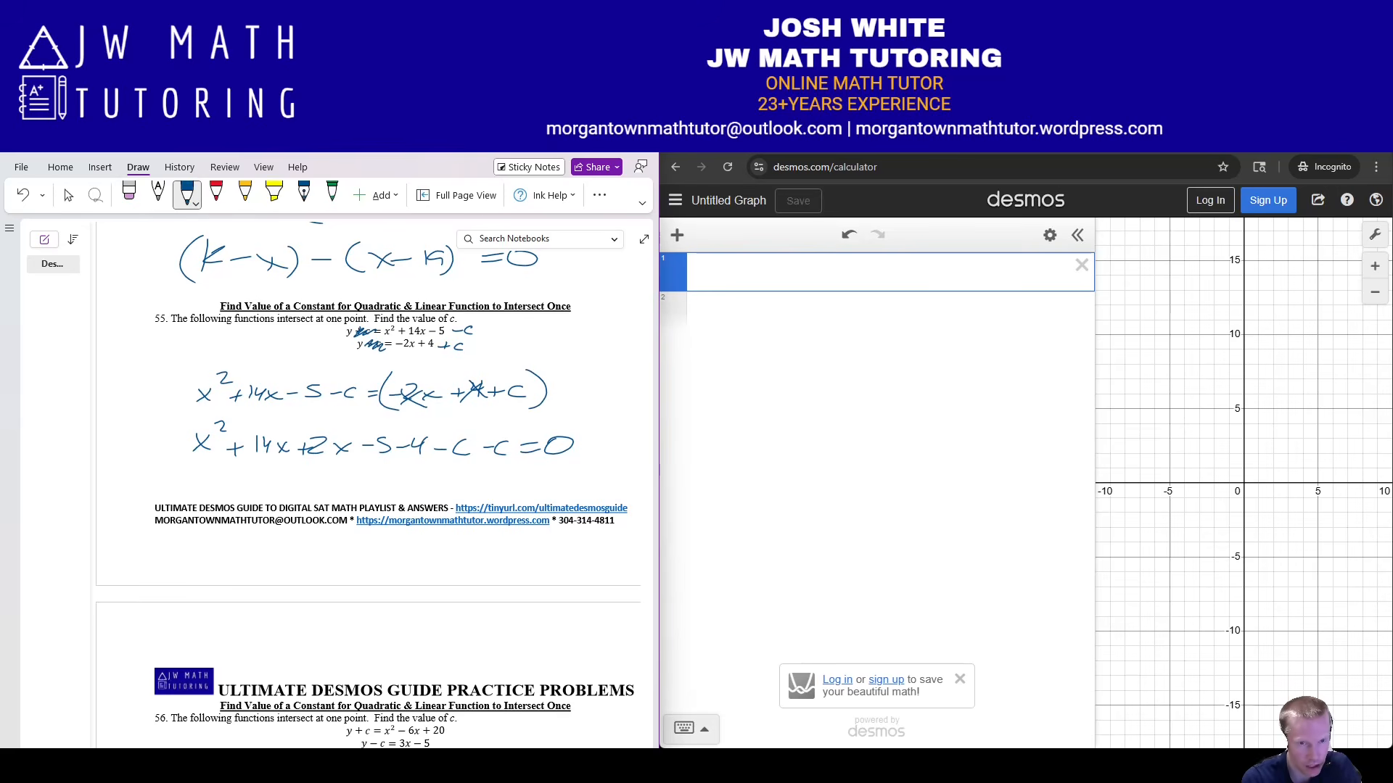
{"action": "left_click_drag", "start_coordinate": [371, 377], "coordinate": [383, 374]}
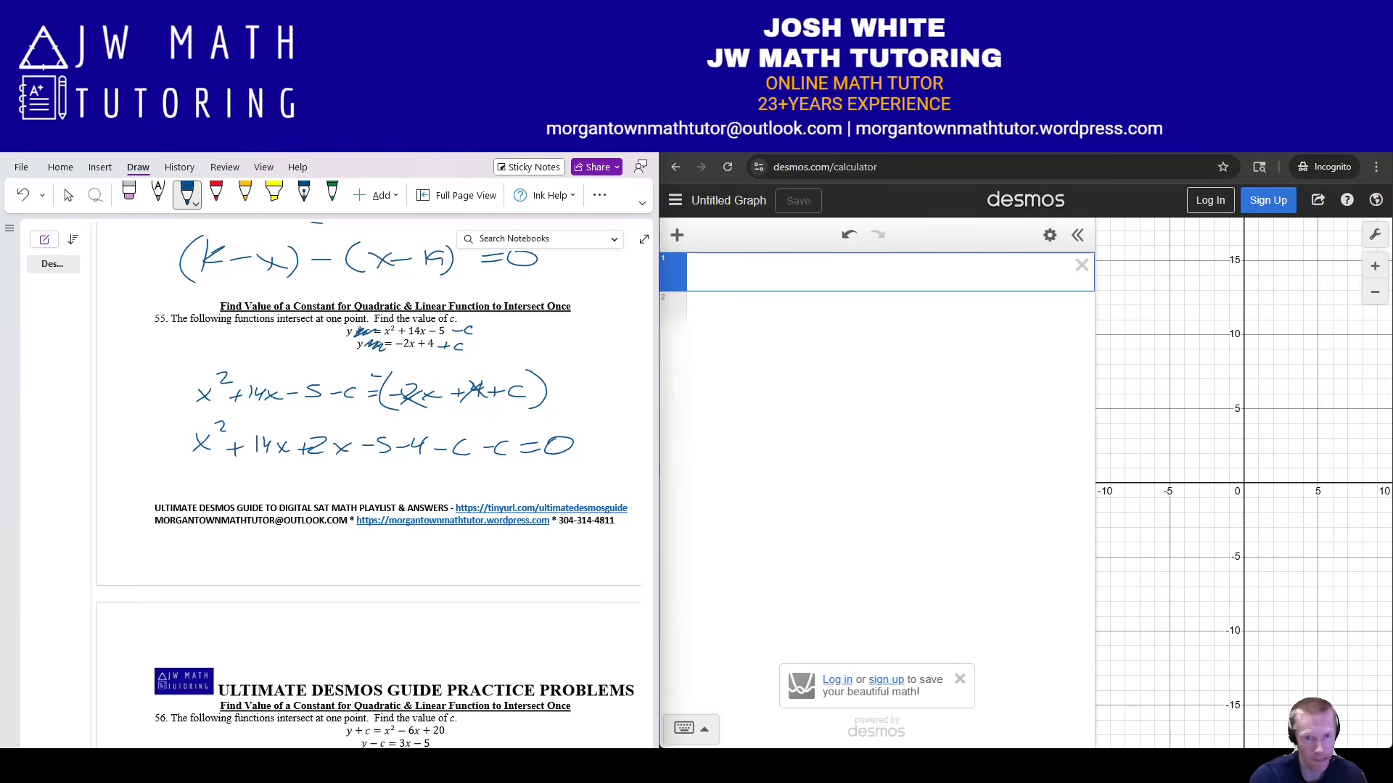
Enter x₁² + 14x₁ + 2x₁ − 5 − 4 − c − c ~ a(x₁ − h)² with x₁ = [1,2,3,4,5].
{"action": "type", "text": "x"}
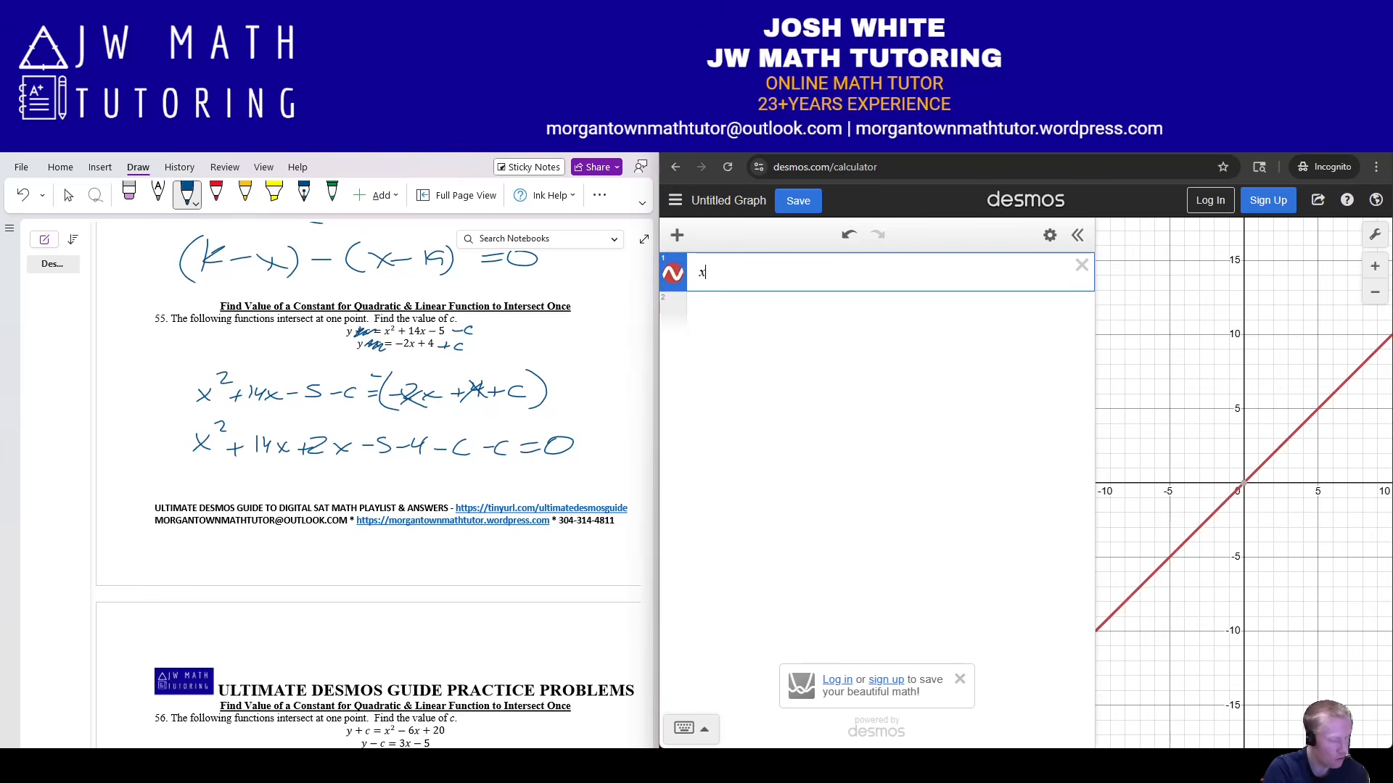
{"action": "type", "text": "_1^2"}
{"action": "key", "text": "Right"}
{"action": "type", "text": "+14"}
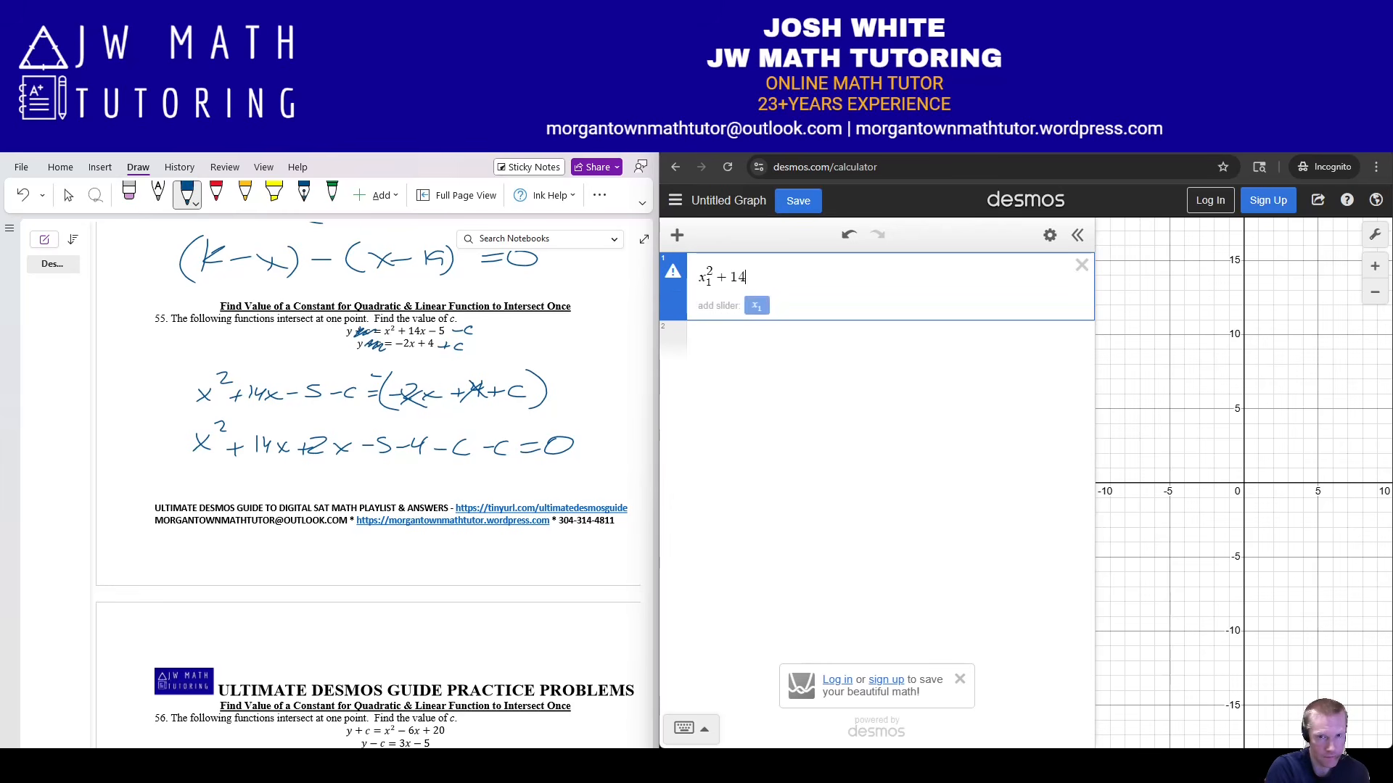
{"action": "type", "text": "x_1+2x_1"}
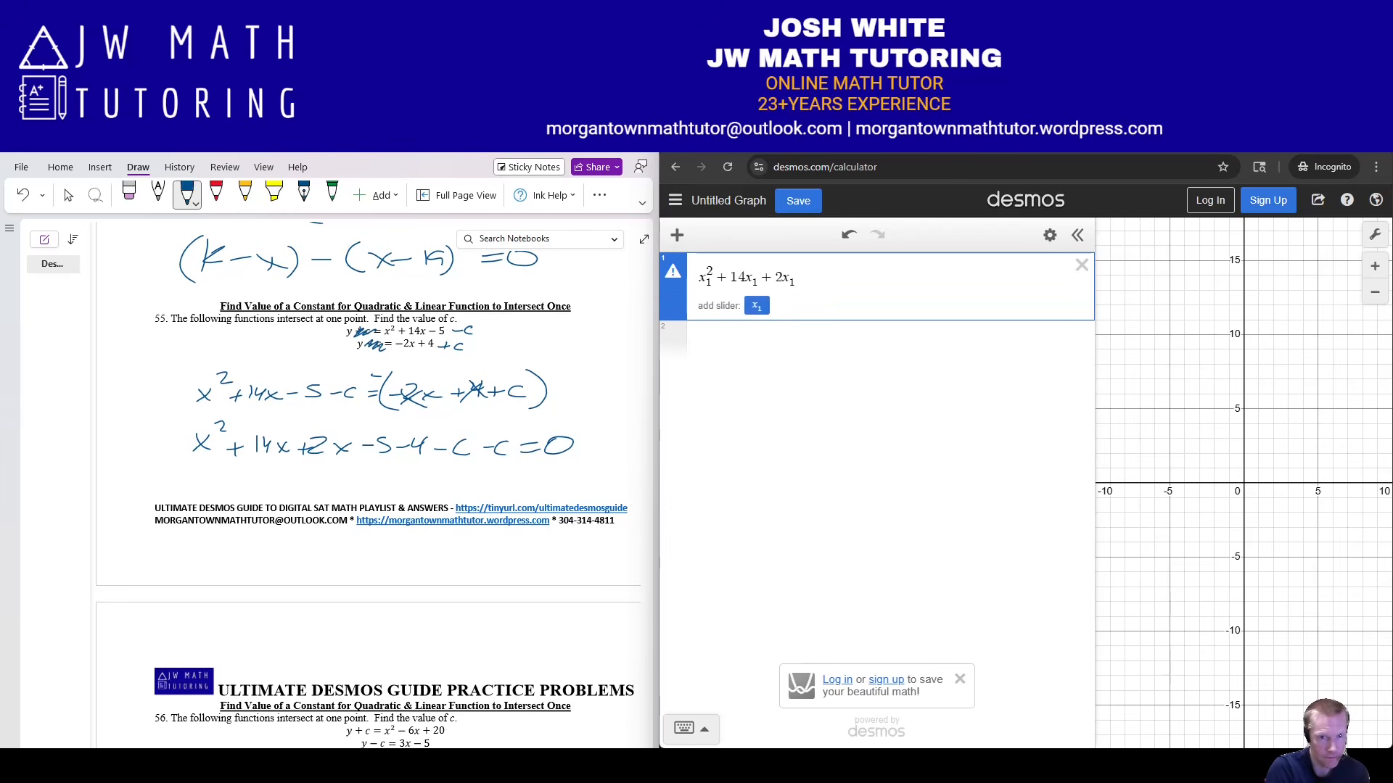
{"action": "type", "text": "-5-4"}
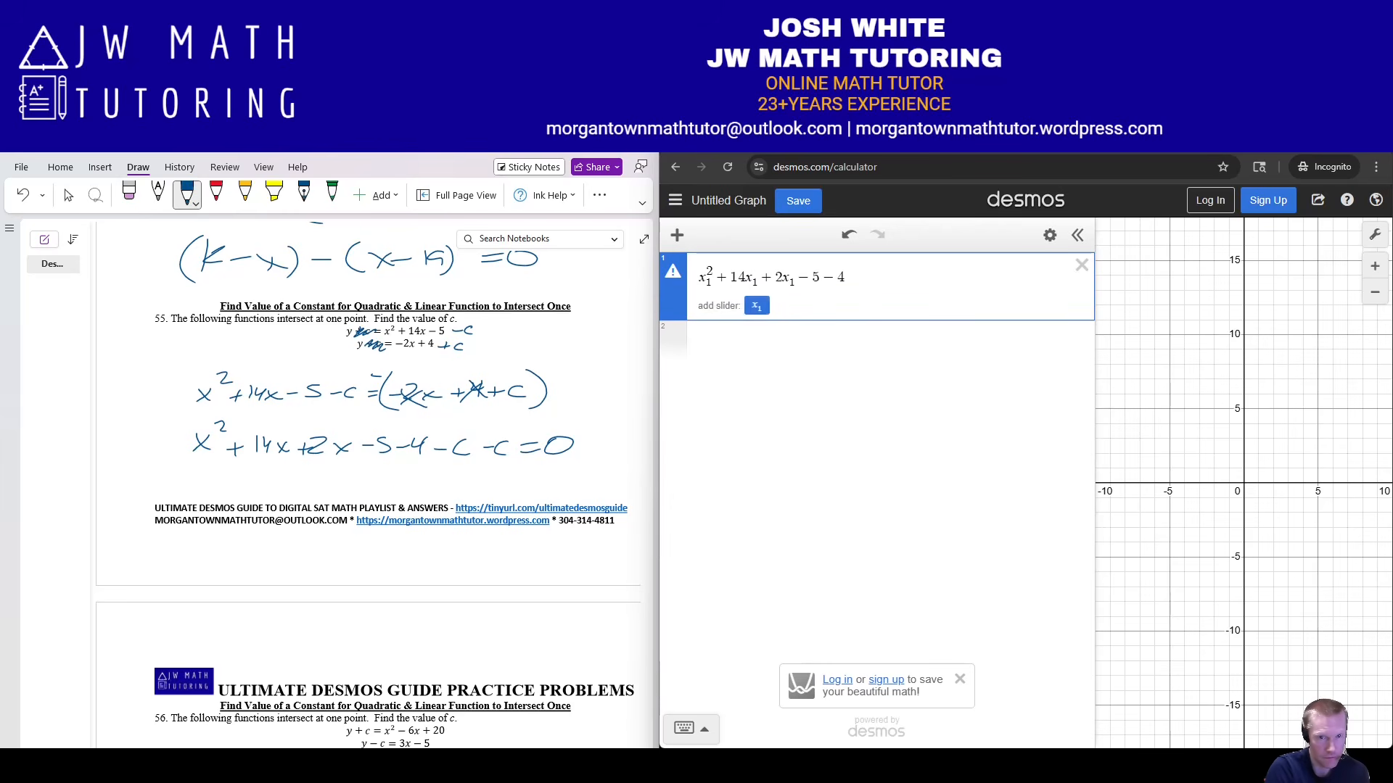
{"action": "type", "text": "-c-c~a"}
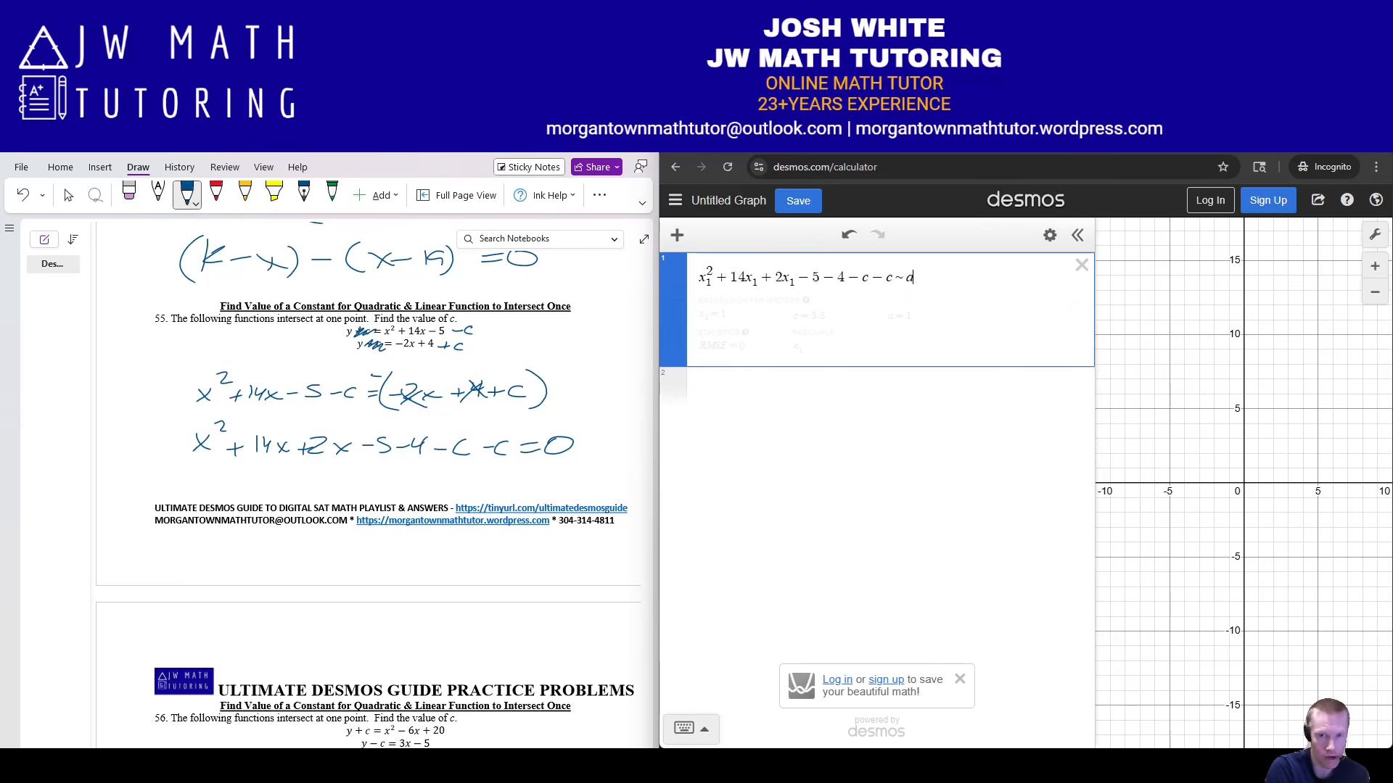
{"action": "type", "text": "(x_1-h)^2"}
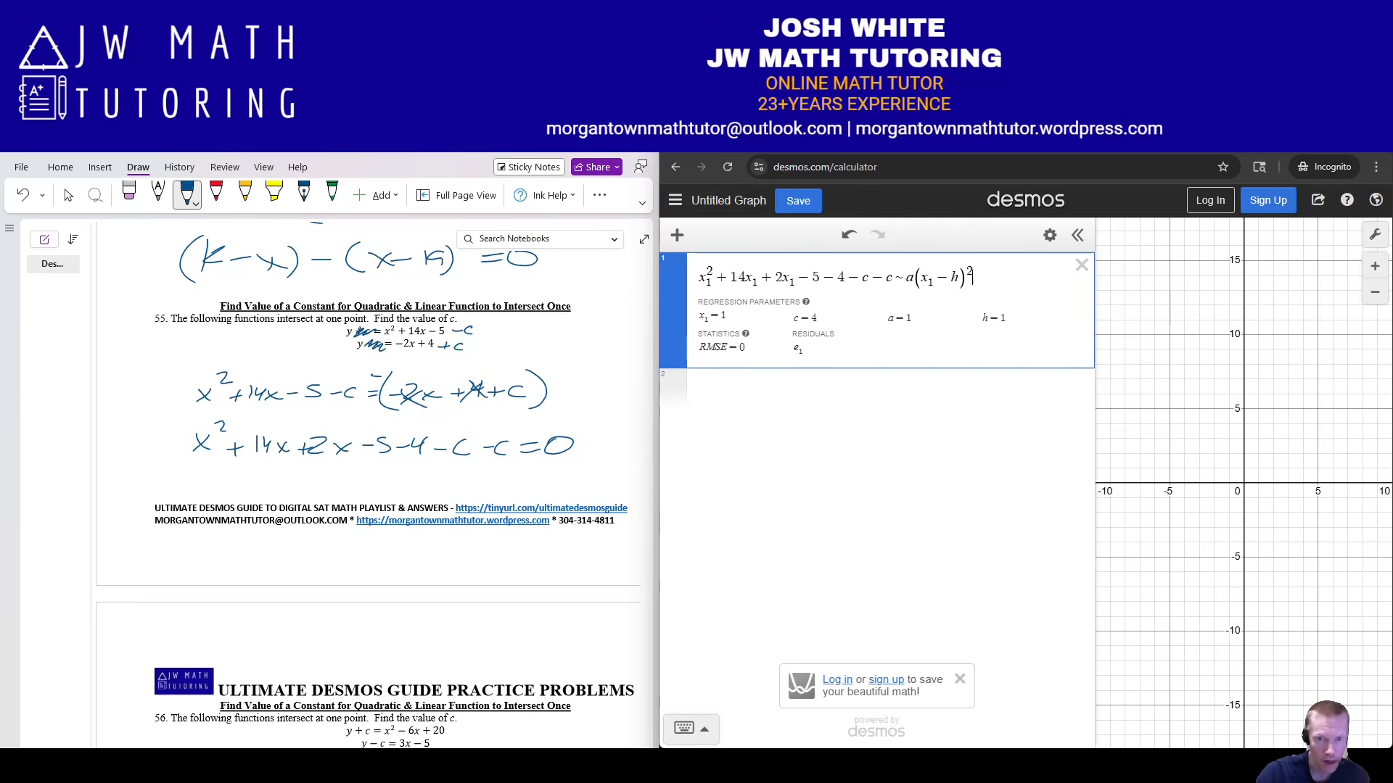
{"action": "key", "text": "Return"}
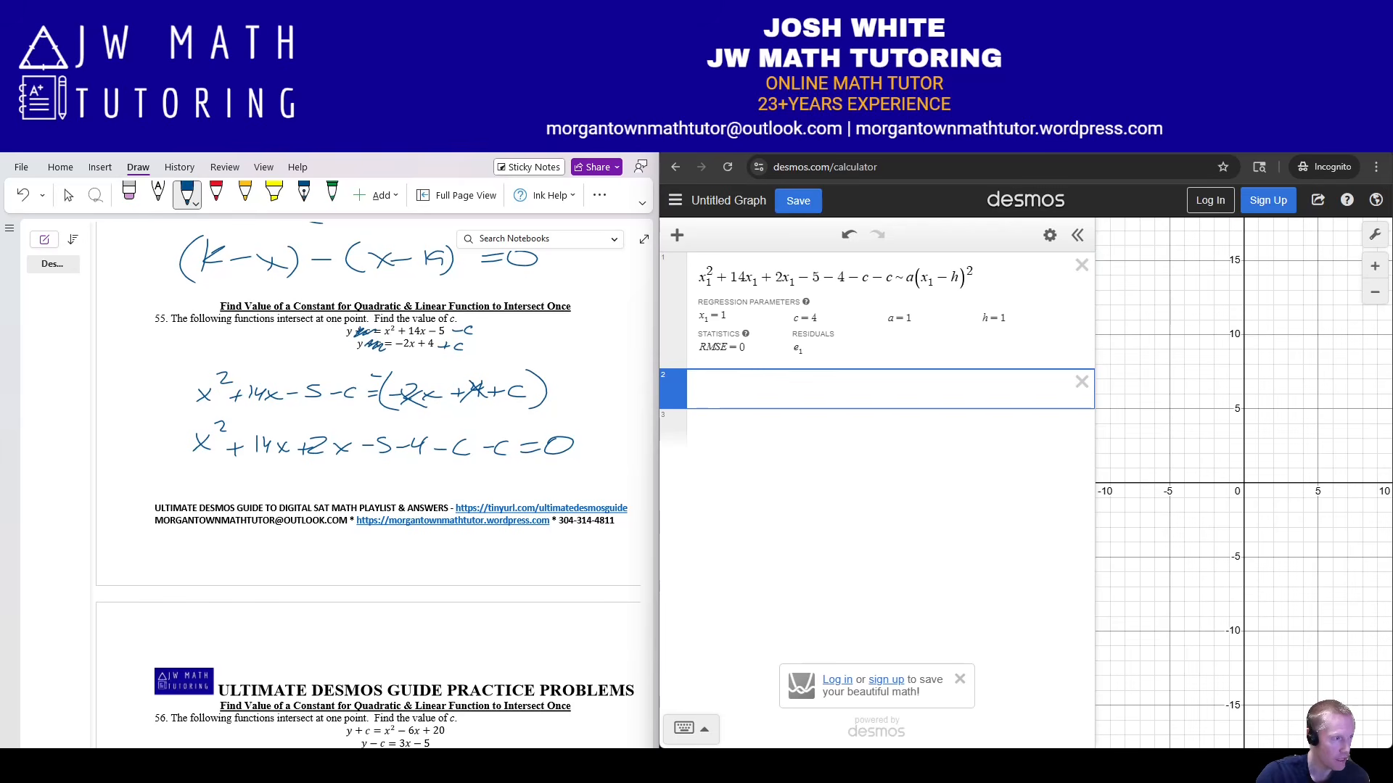
{"action": "type", "text": "x_1"}
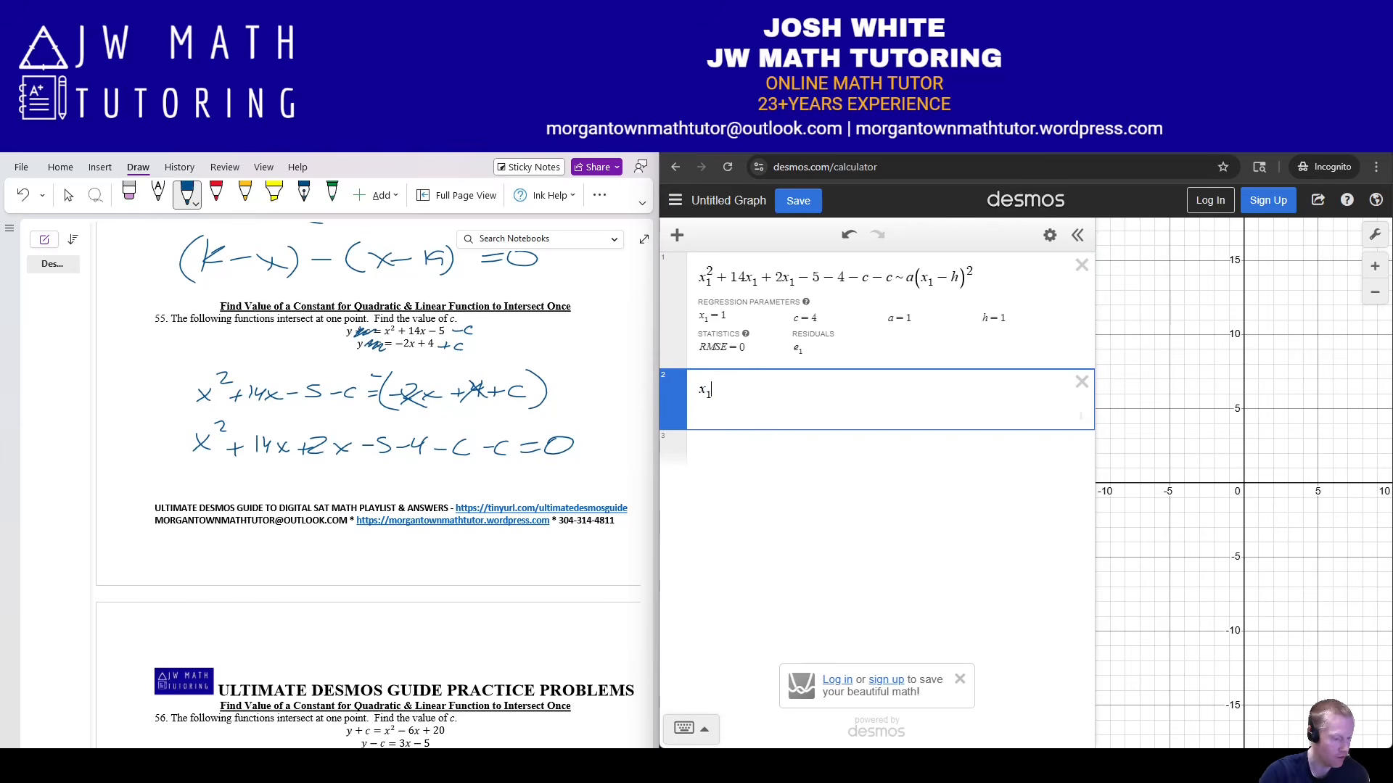
{"action": "type", "text": "=["}
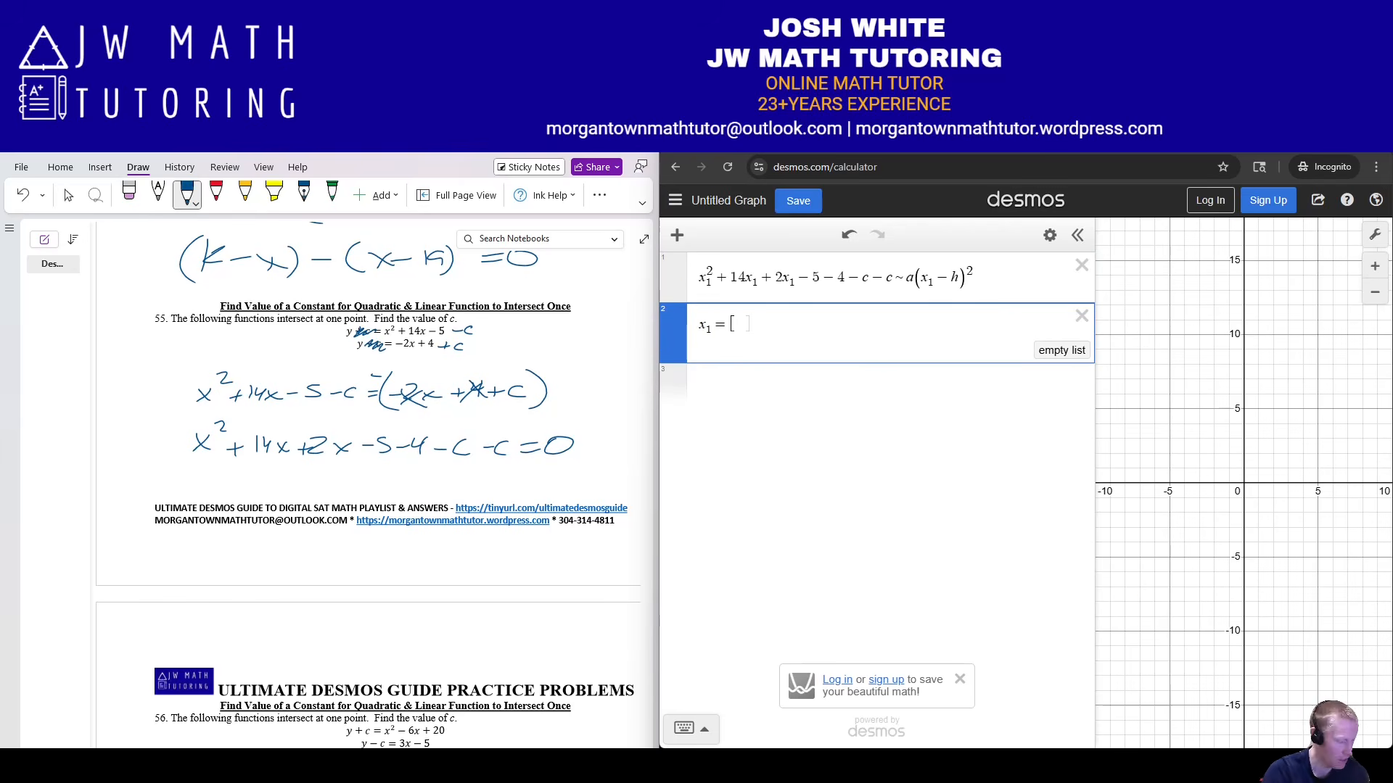
{"action": "type", "text": "1,2,3,4,5"}
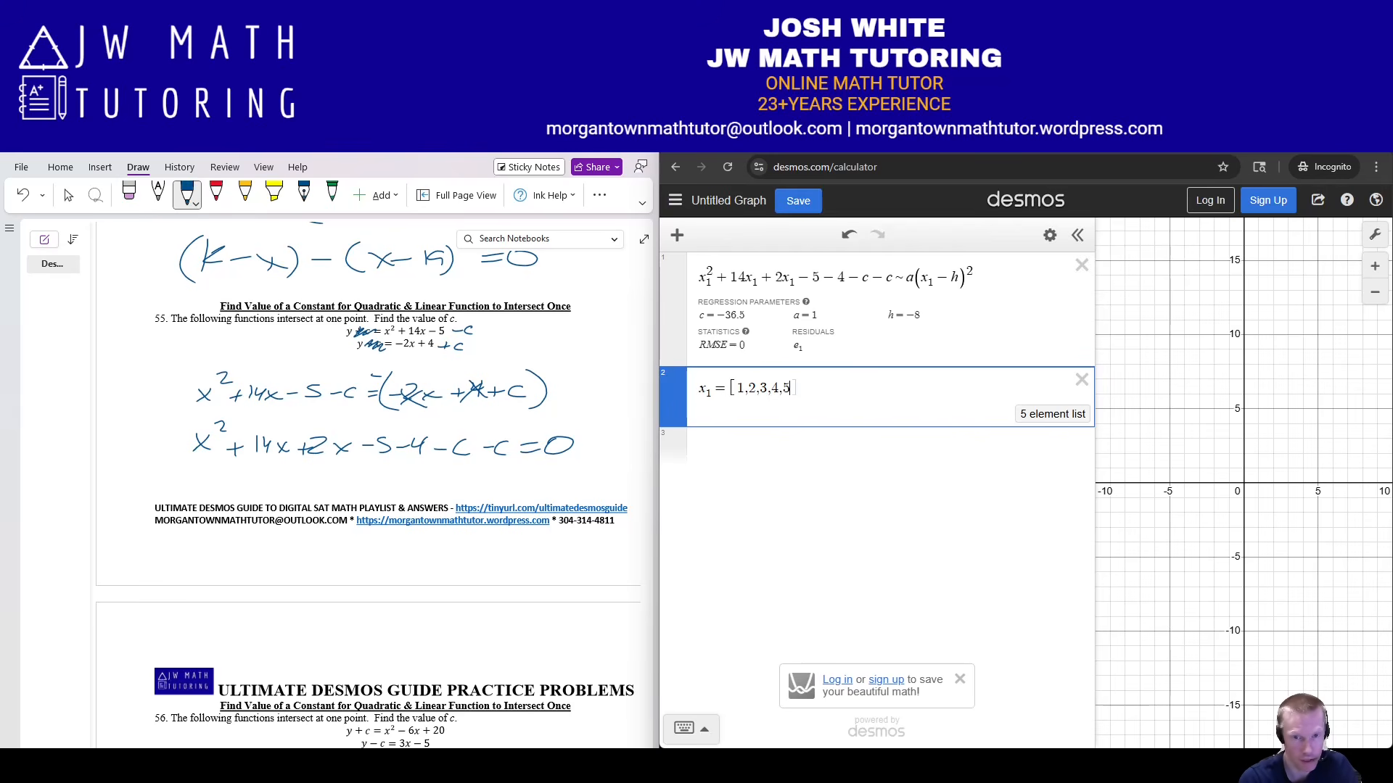
Write and box the answer −36.5 for problem 55 in OneNote.
{"action": "left_click_drag", "start_coordinate": [331, 479], "coordinate": [341, 479]}
{"action": "mouse_move", "coordinate": [348, 471]}
{"action": "left_mouse_down"}
{"action": "mouse_move", "coordinate": [349, 488]}
{"action": "mouse_move", "coordinate": [399, 483]}
{"action": "left_mouse_up"}
{"action": "left_click_drag", "start_coordinate": [421, 471], "coordinate": [408, 485]}
{"action": "mouse_move", "coordinate": [312, 461]}
{"action": "left_mouse_down"}
{"action": "mouse_move", "coordinate": [312, 477]}
{"action": "mouse_move", "coordinate": [425, 496]}
{"action": "mouse_move", "coordinate": [410, 457]}
{"action": "mouse_move", "coordinate": [311, 457]}
{"action": "left_mouse_up"}
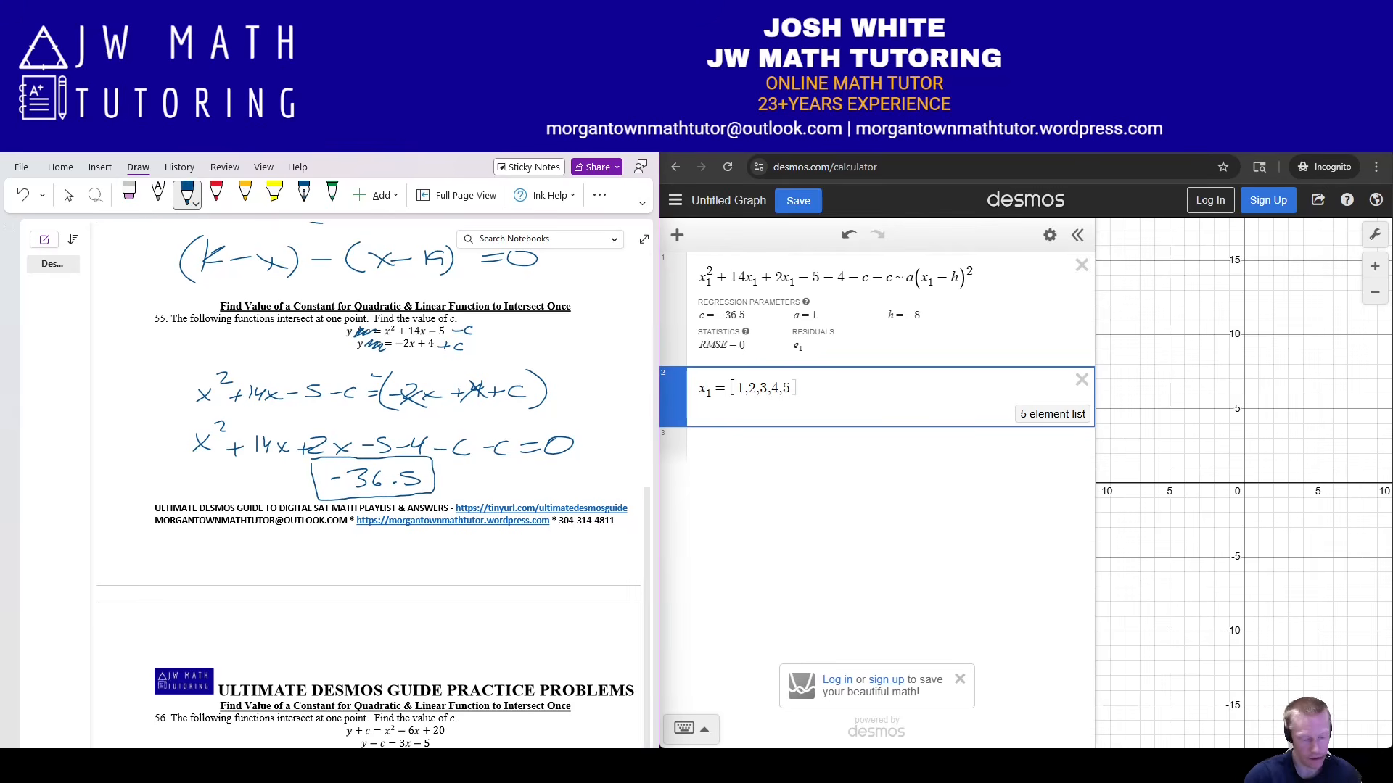
Start a new Desmos expression row beginning with y=.
{"action": "scroll", "coordinate": [369, 486], "scroll_direction": "up", "scroll_amount": 2}
{"action": "scroll", "coordinate": [369, 486], "scroll_direction": "down", "scroll_amount": 2}
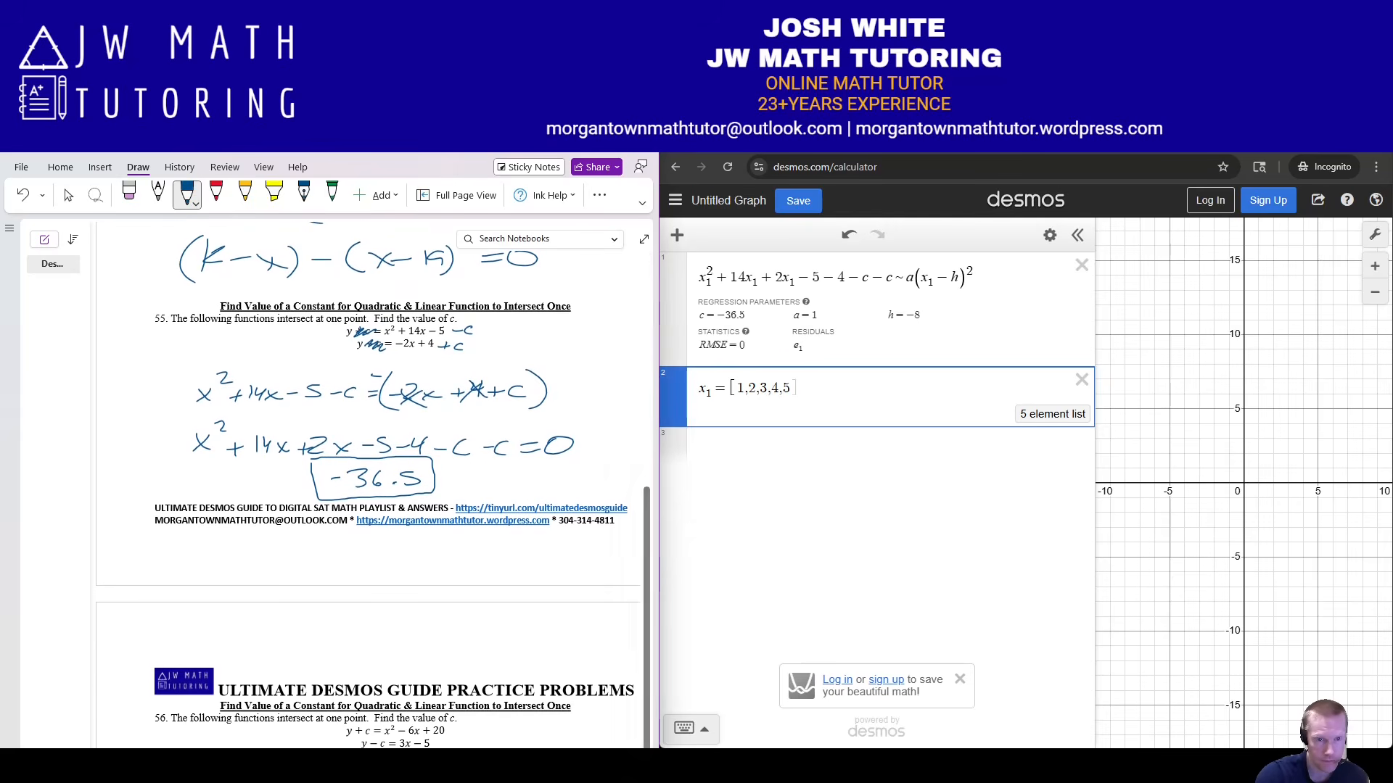
{"action": "key", "text": "Return"}
{"action": "type", "text": "y="}
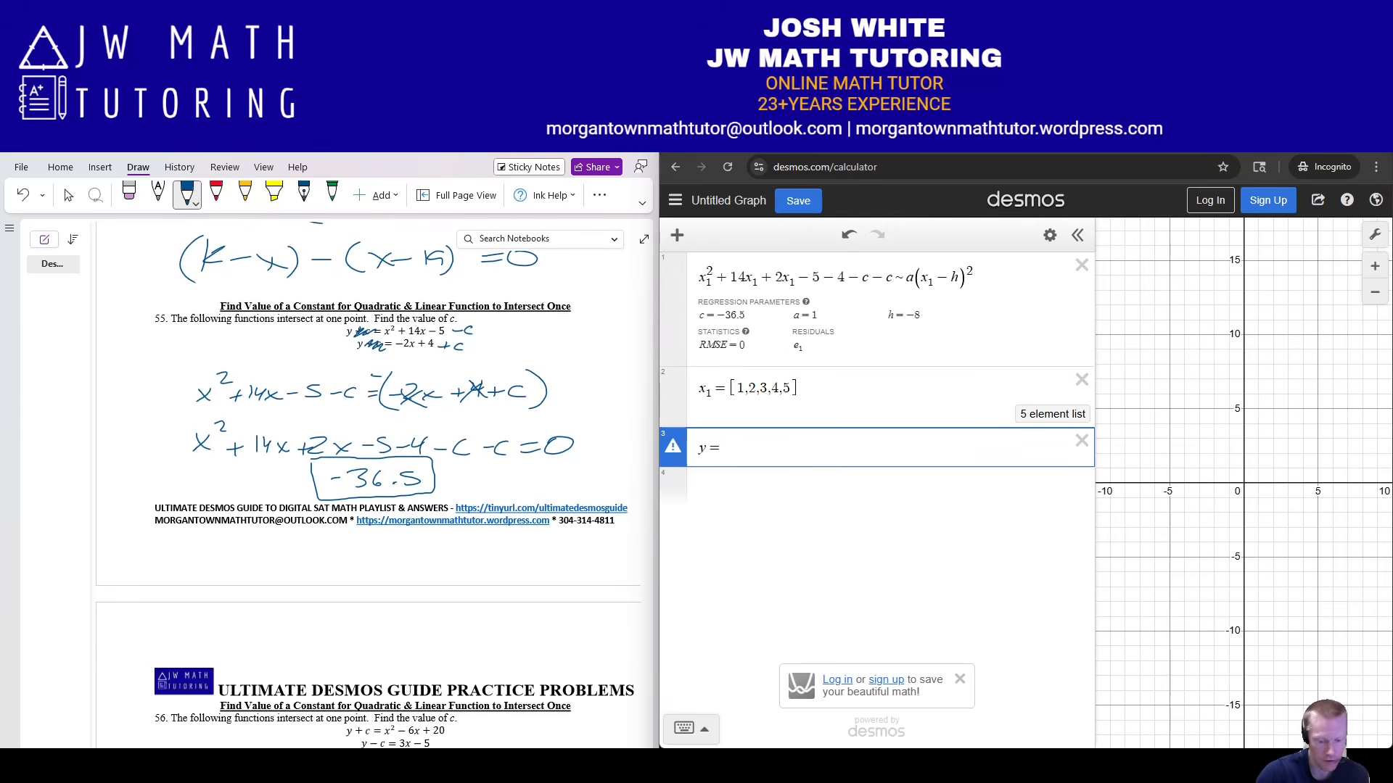
Erase the inked c terms and strike-outs on problem 55's two equations.
{"action": "left_click", "coordinate": [129, 194]}
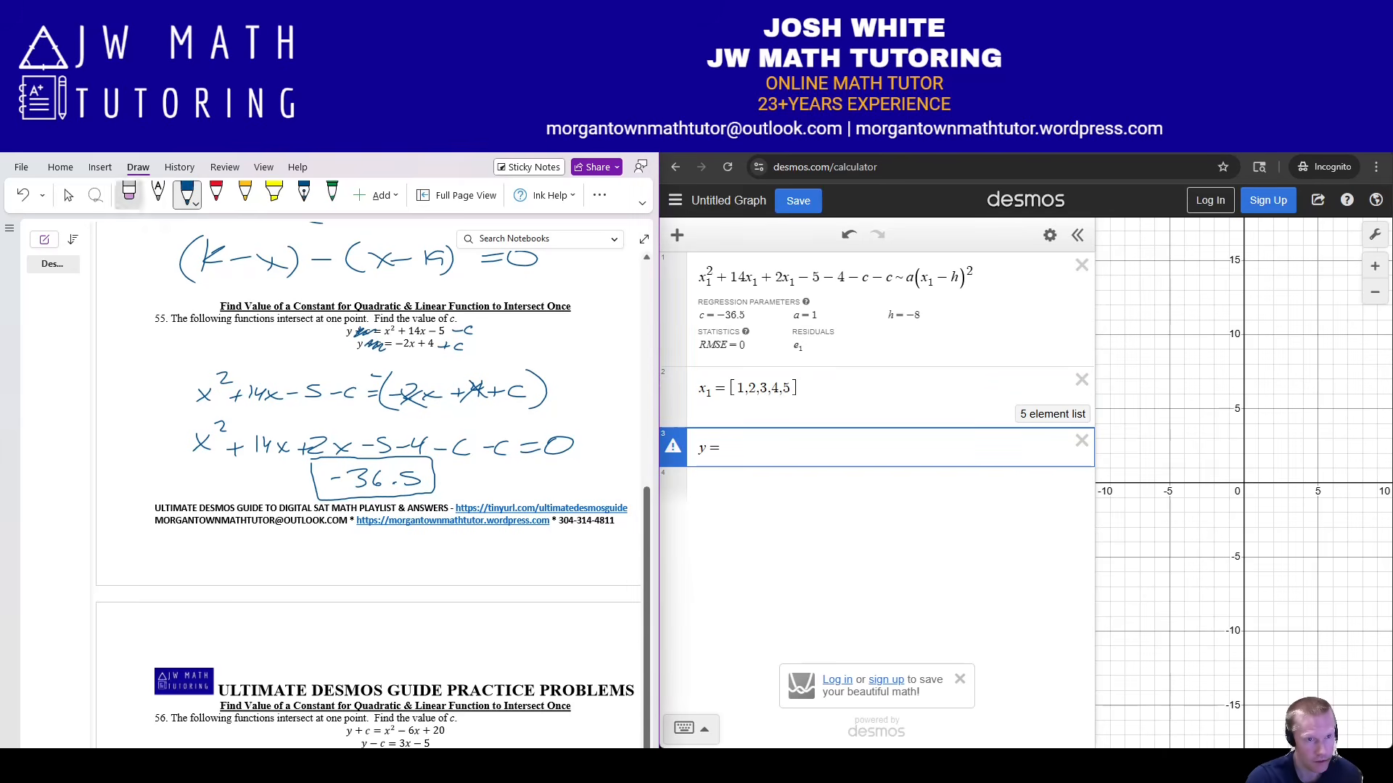
{"action": "left_click_drag", "start_coordinate": [376, 347], "coordinate": [365, 332]}
{"action": "left_click_drag", "start_coordinate": [444, 347], "coordinate": [468, 331]}
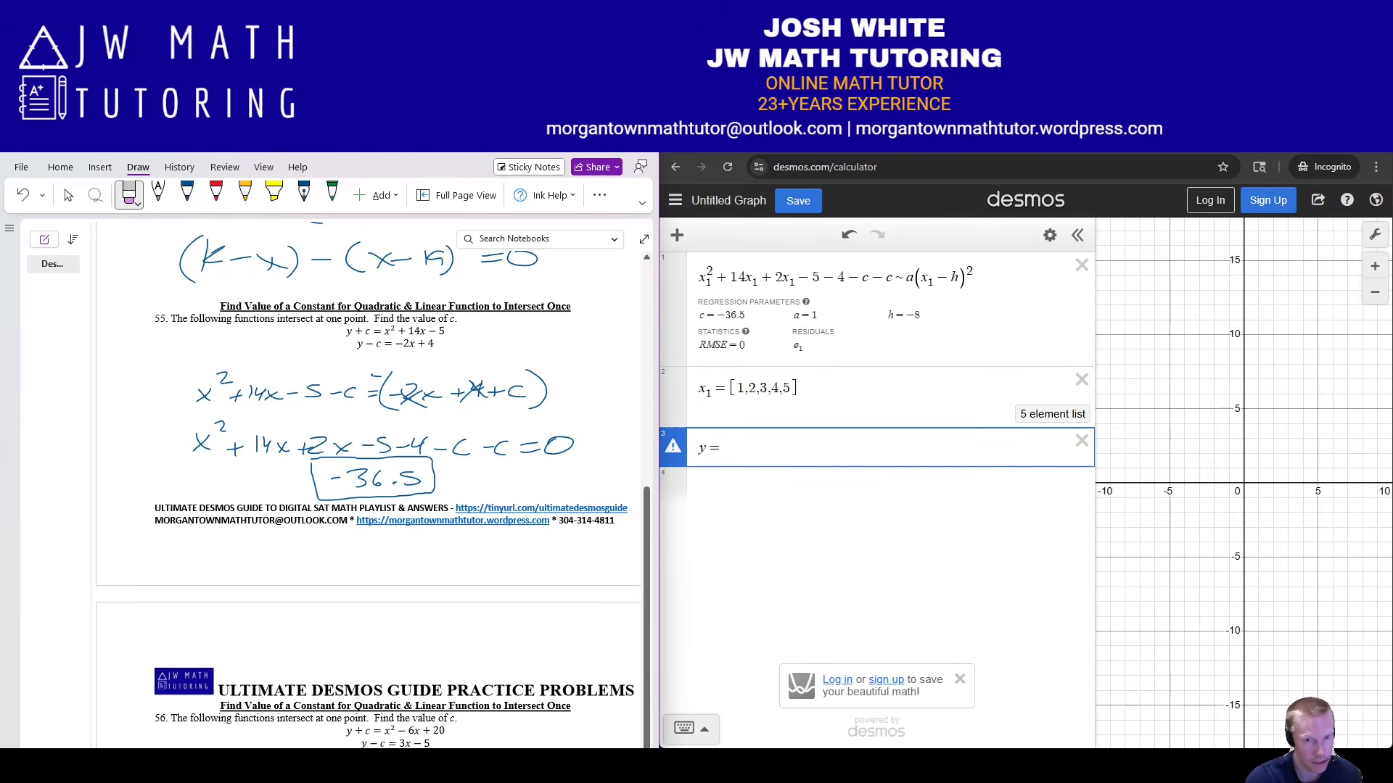
{"action": "left_click", "coordinate": [186, 195]}
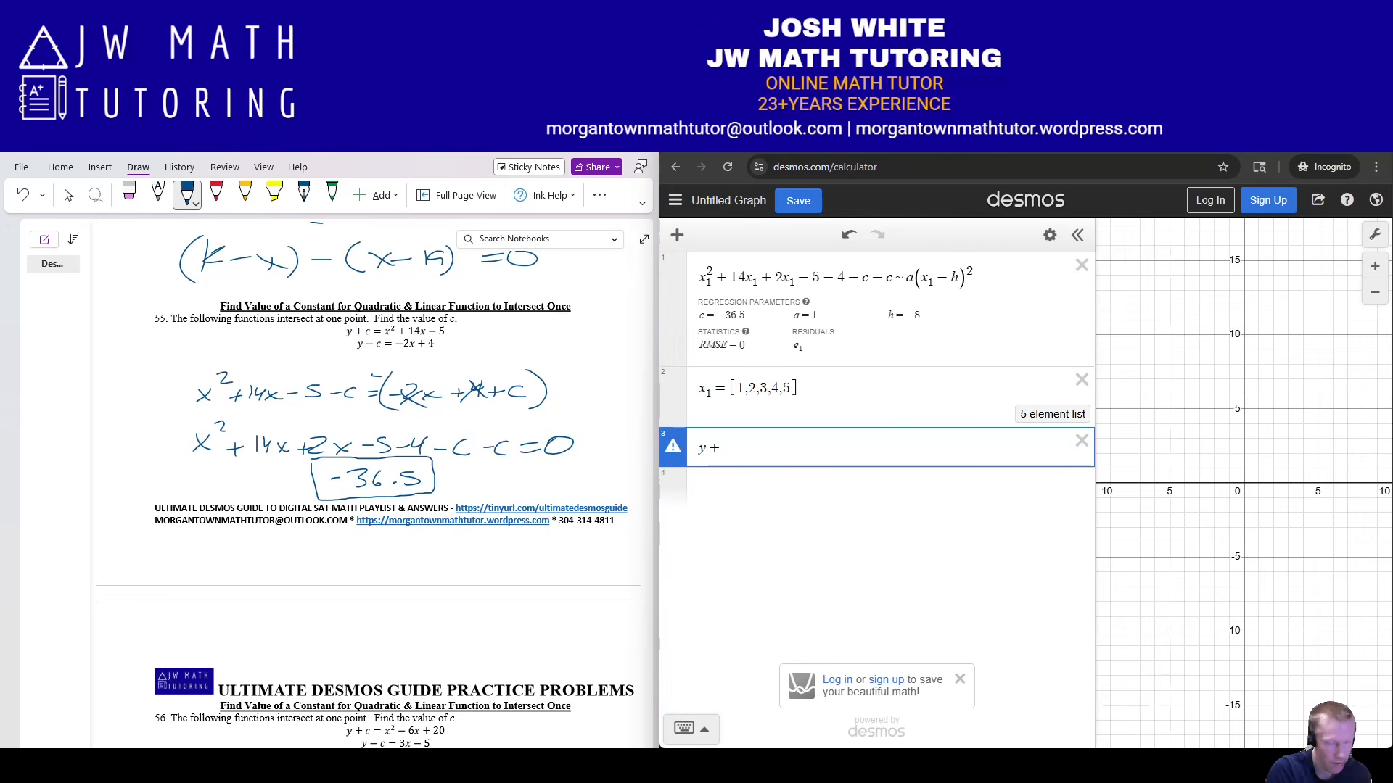
Graph the parabola y + c = x² + 14x − 5 and zoom out to see it.
{"action": "type", "text": "c"}
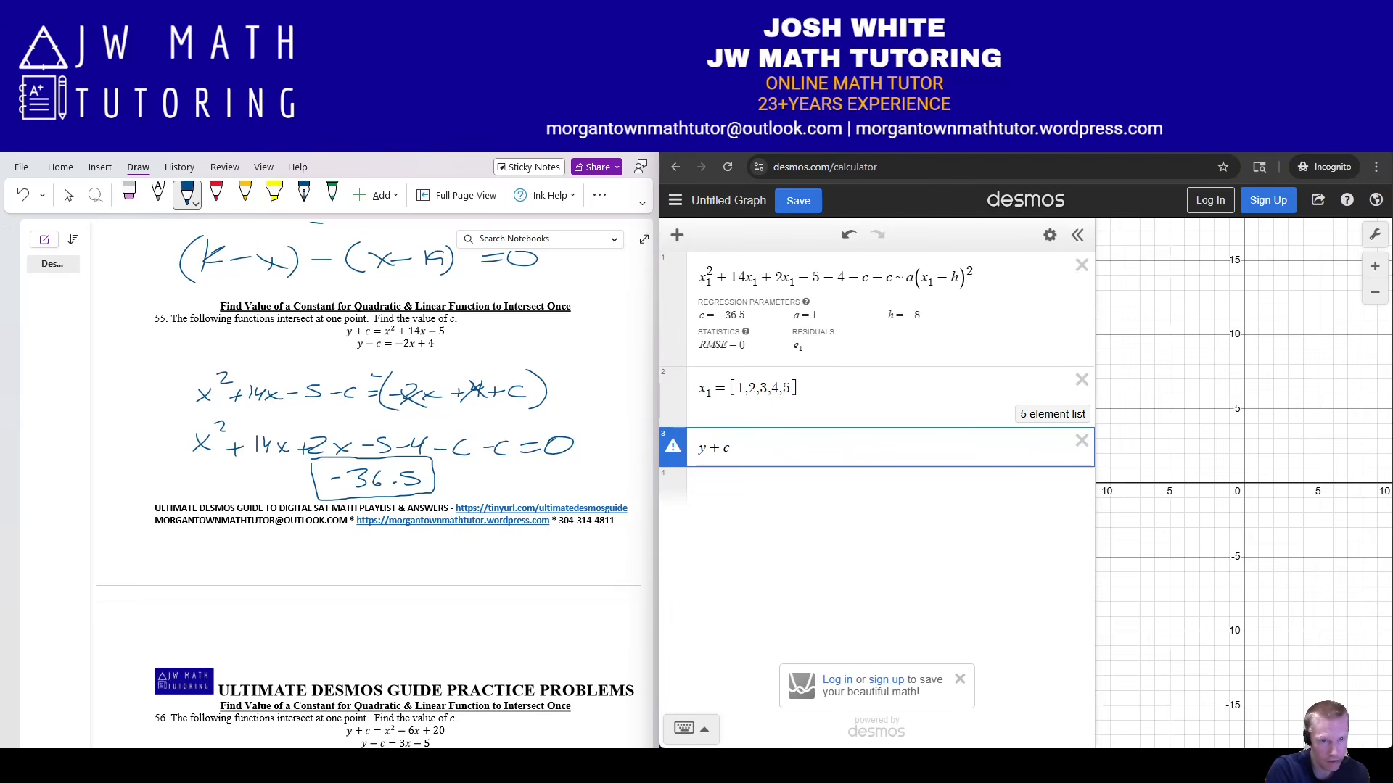
{"action": "type", "text": "=x^2"}
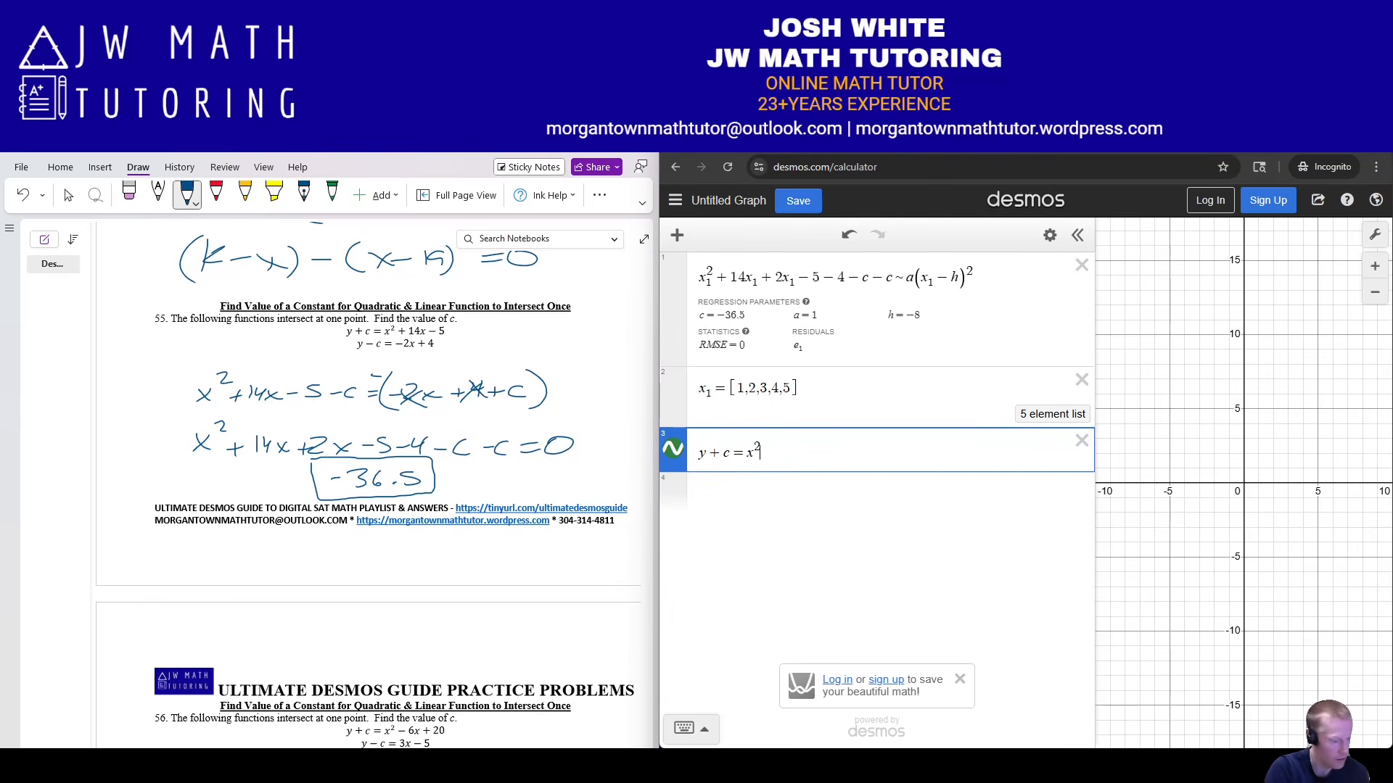
{"action": "key", "text": "Right"}
{"action": "type", "text": "+14x-5"}
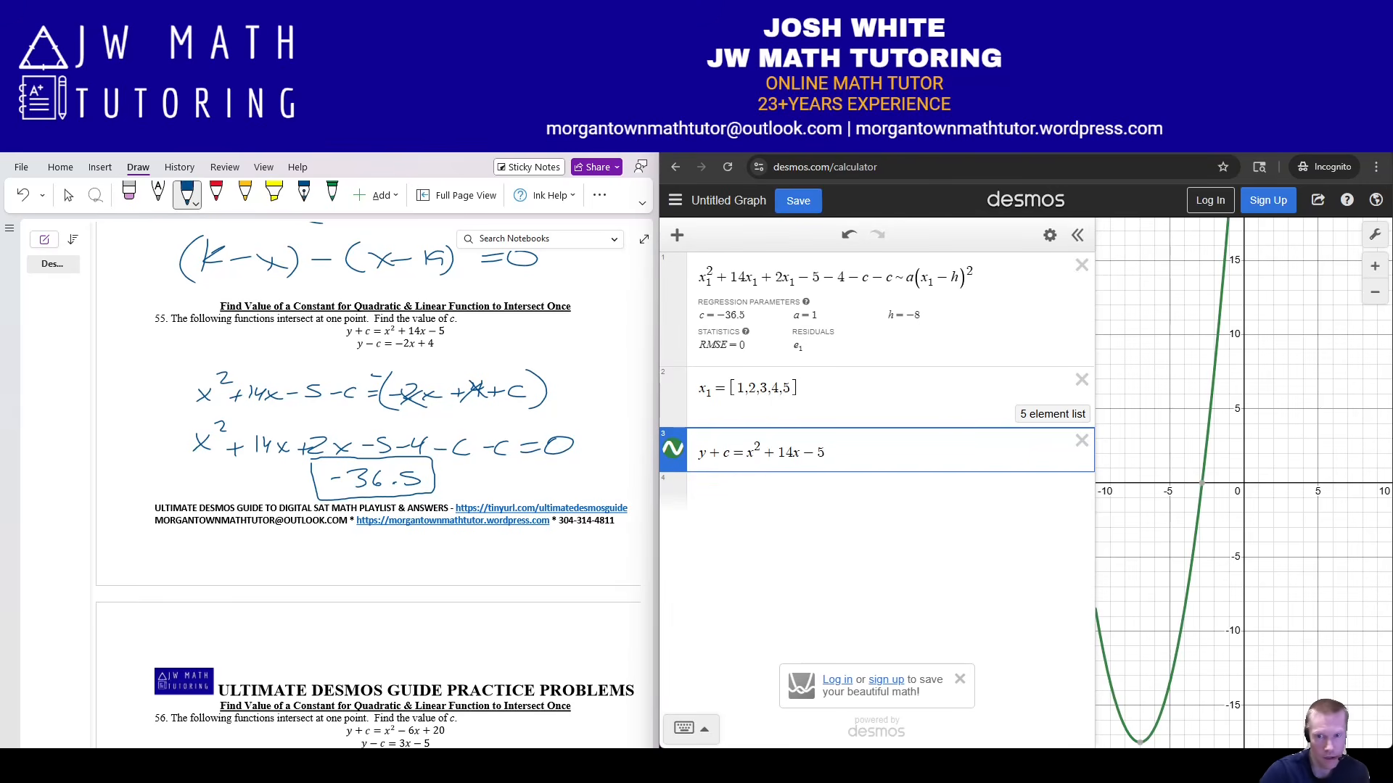
{"action": "left_click", "coordinate": [1375, 292]}
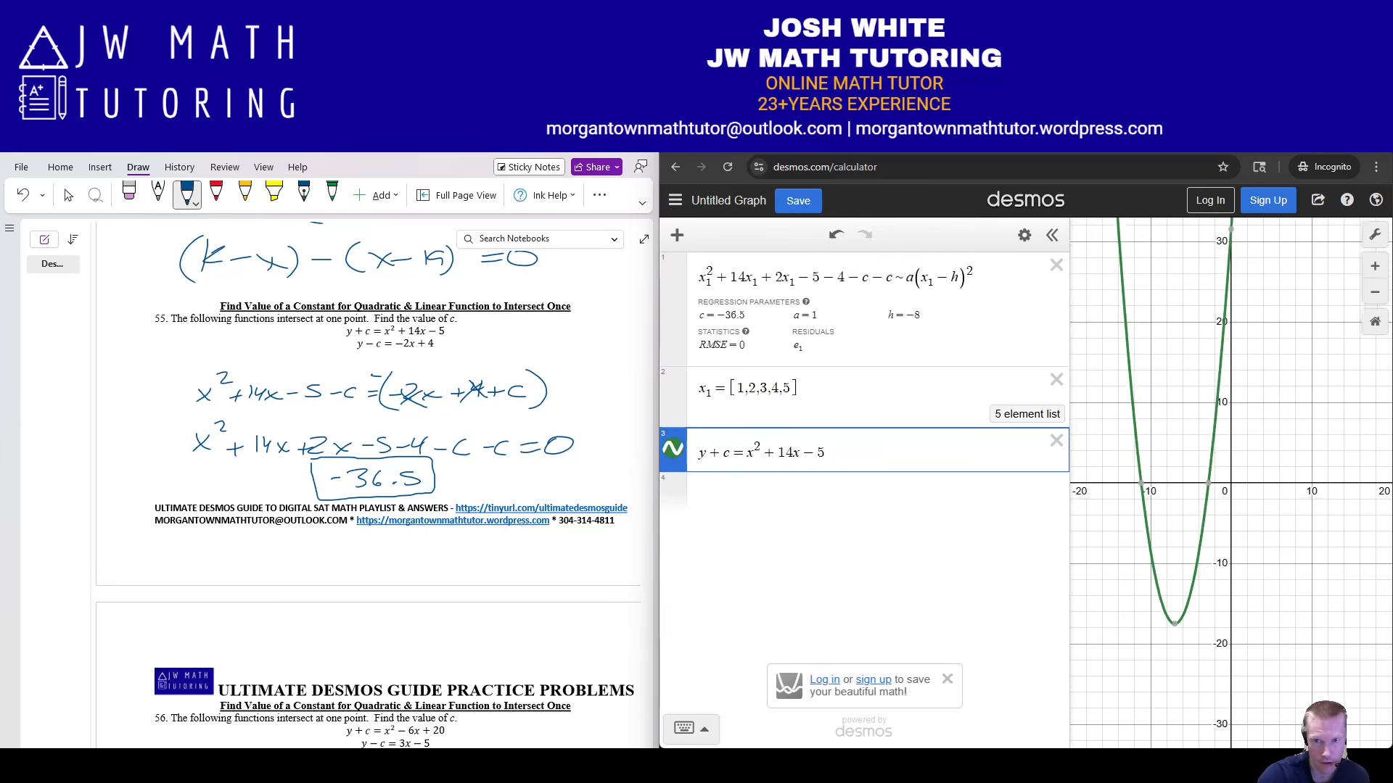
Graph the line y − c = −2x + 4 and bring its tangent point into view.
{"action": "key", "text": "Return"}
{"action": "type", "text": "y"}
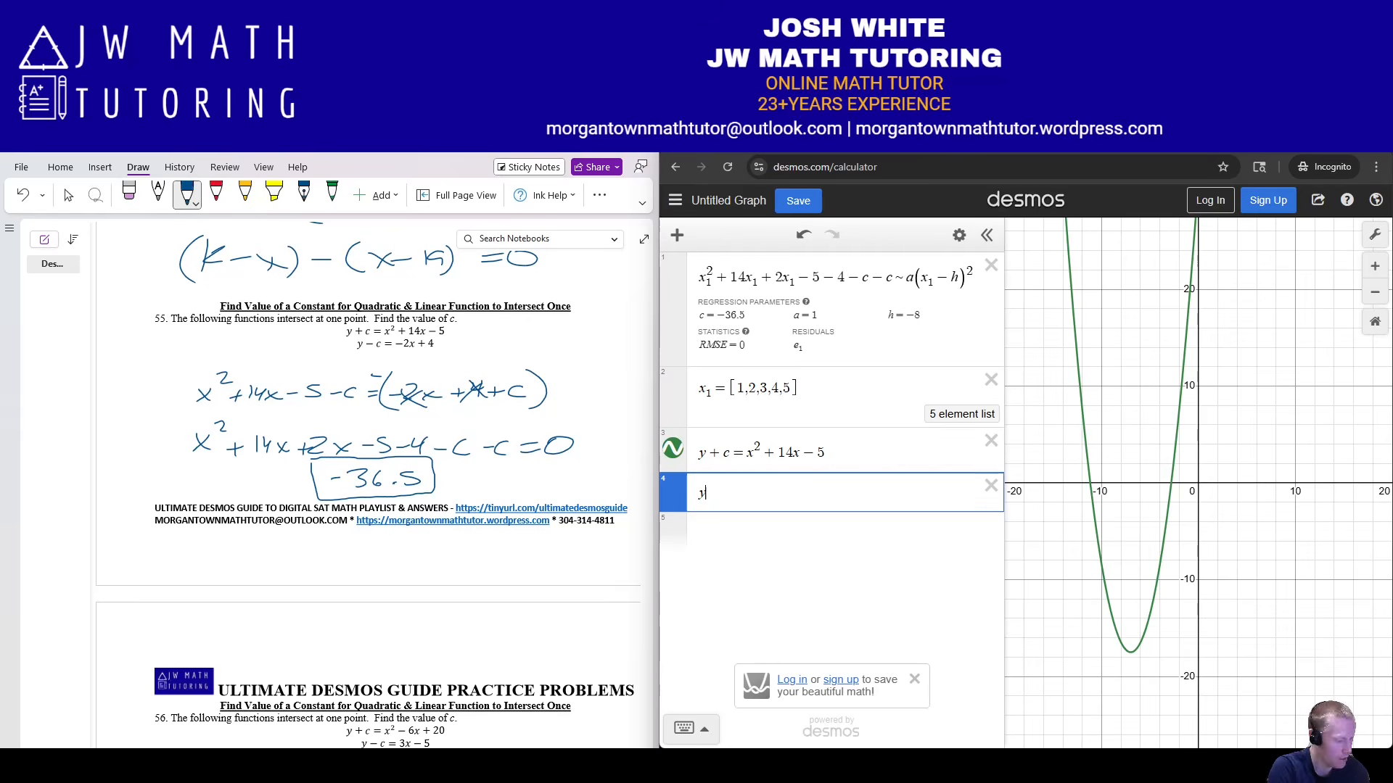
{"action": "type", "text": "-c=-2x+4"}
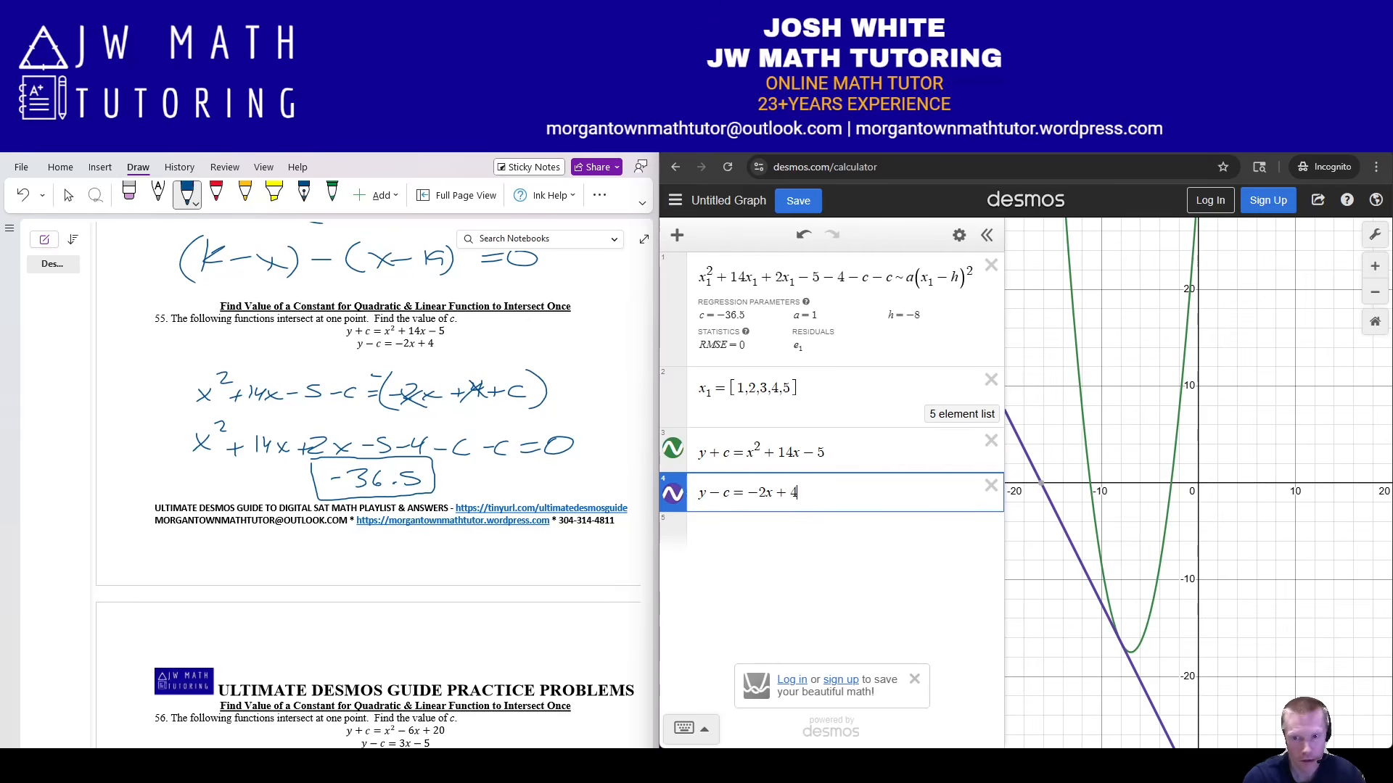
{"action": "left_click_drag", "start_coordinate": [1199, 566], "coordinate": [1230, 386]}
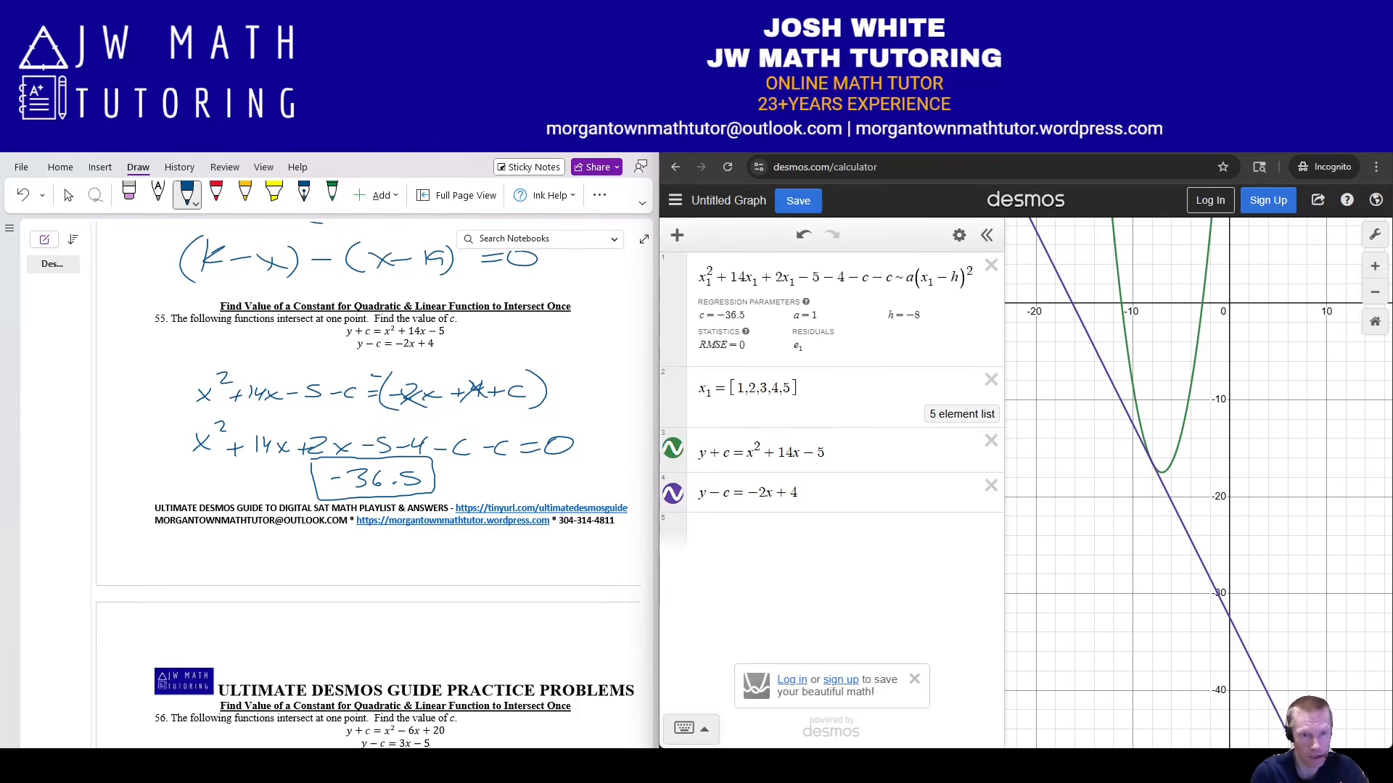
{"action": "scroll", "coordinate": [1143, 462], "scroll_direction": "up", "scroll_amount": 1}
{"action": "scroll", "coordinate": [1168, 464], "scroll_direction": "up", "scroll_amount": 5}
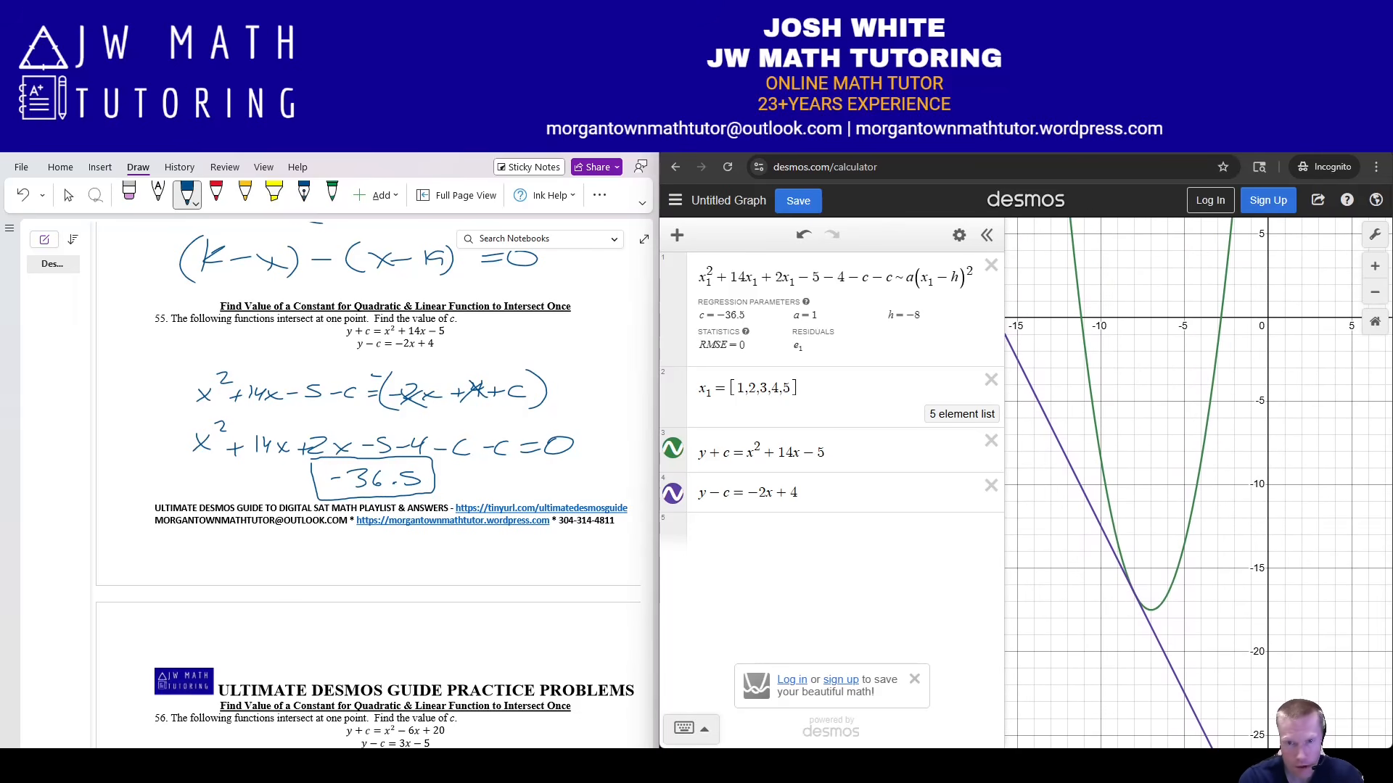
{"action": "scroll", "coordinate": [1099, 567], "scroll_direction": "up", "scroll_amount": 1}
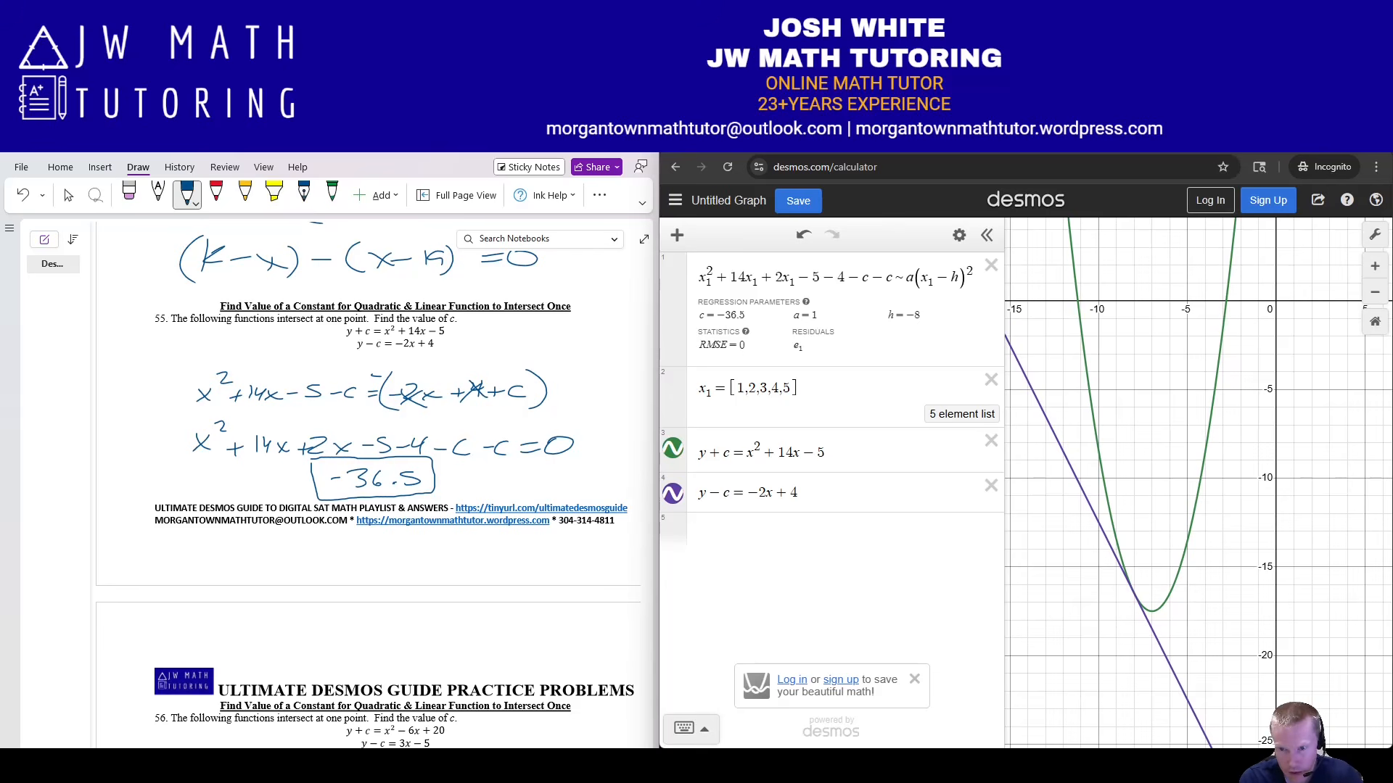
{"action": "left_click", "coordinate": [1136, 596]}
Trace the line to the meeting point near (−8, −16.5), then bring up the Acrobat guide.
{"action": "left_click_drag", "start_coordinate": [1135, 596], "coordinate": [1133, 592]}
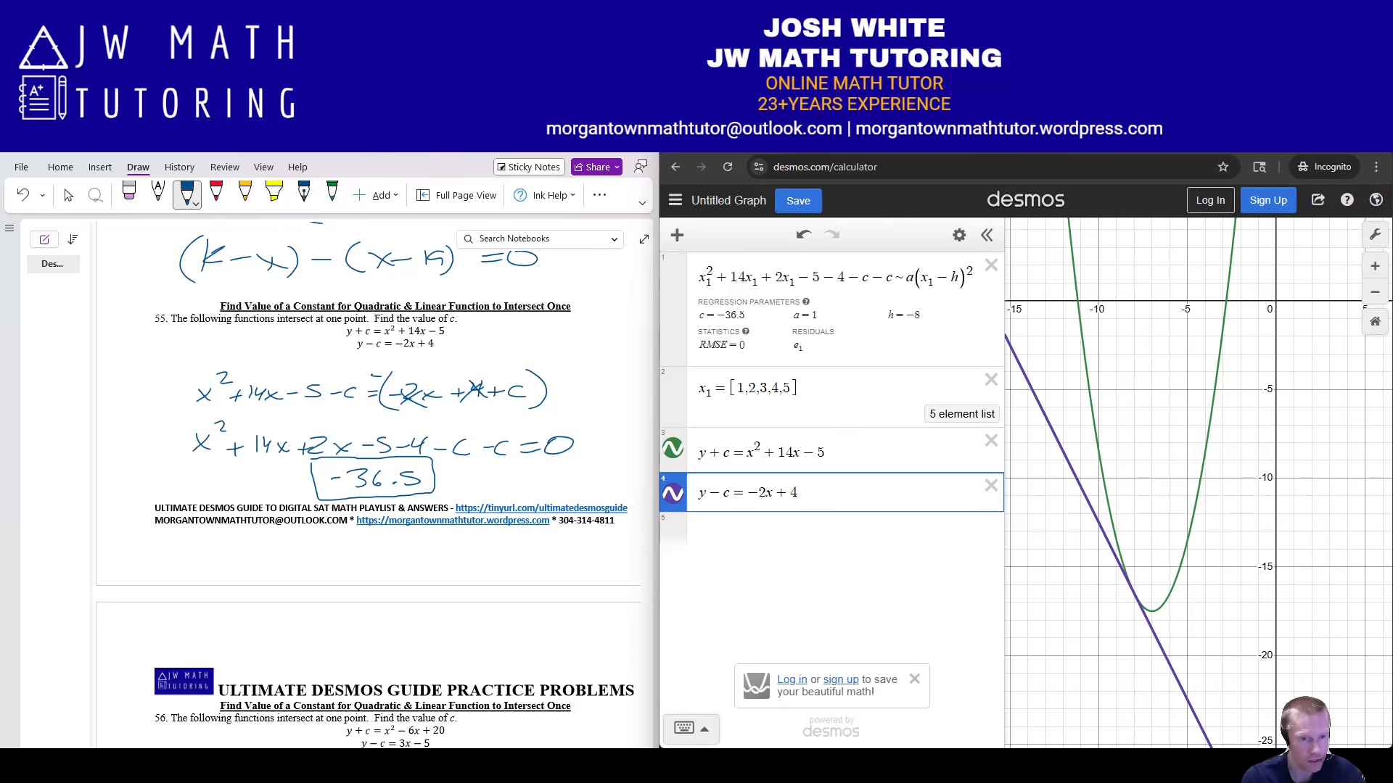
{"action": "left_click", "coordinate": [408, 766]}
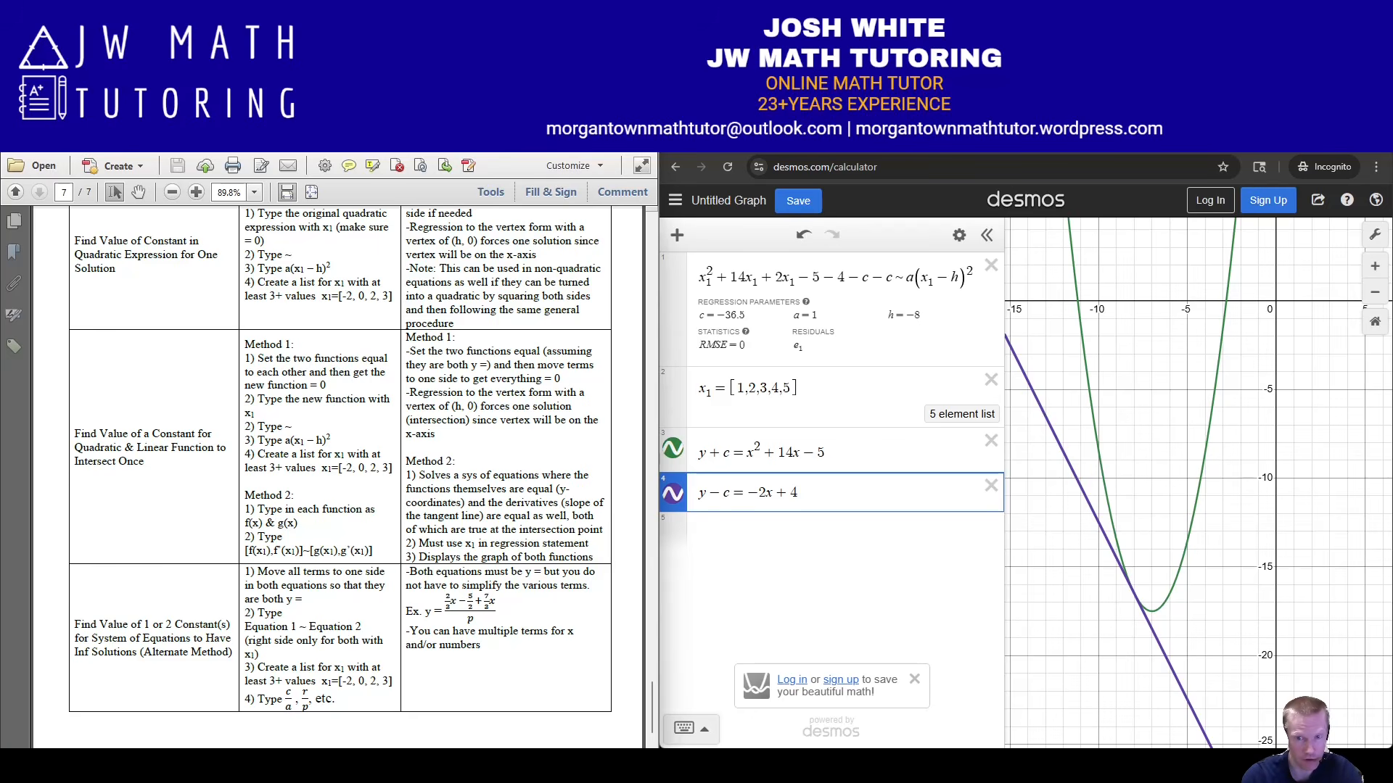
Delete all four Desmos expressions and return to the OneNote page for problem 55.
{"action": "left_click", "coordinate": [991, 486]}
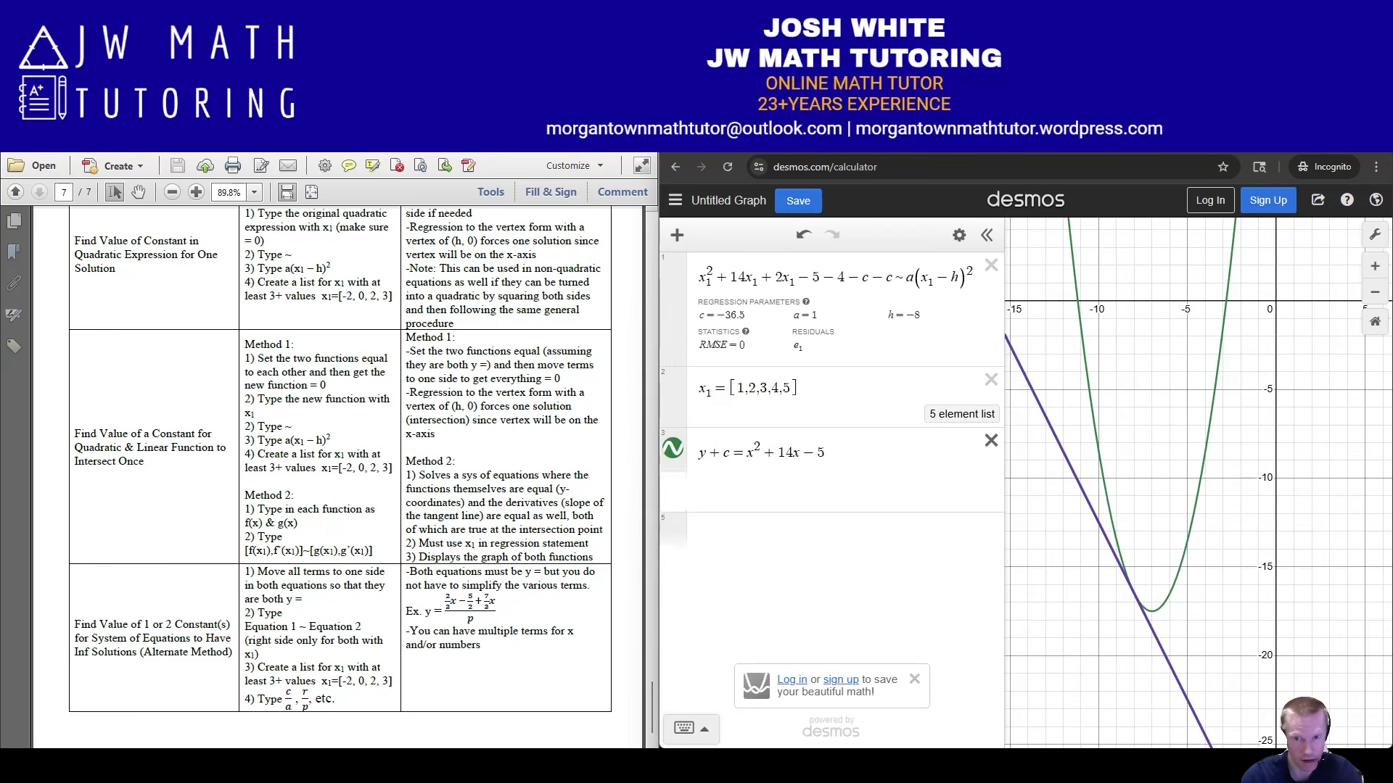
{"action": "left_click", "coordinate": [991, 441]}
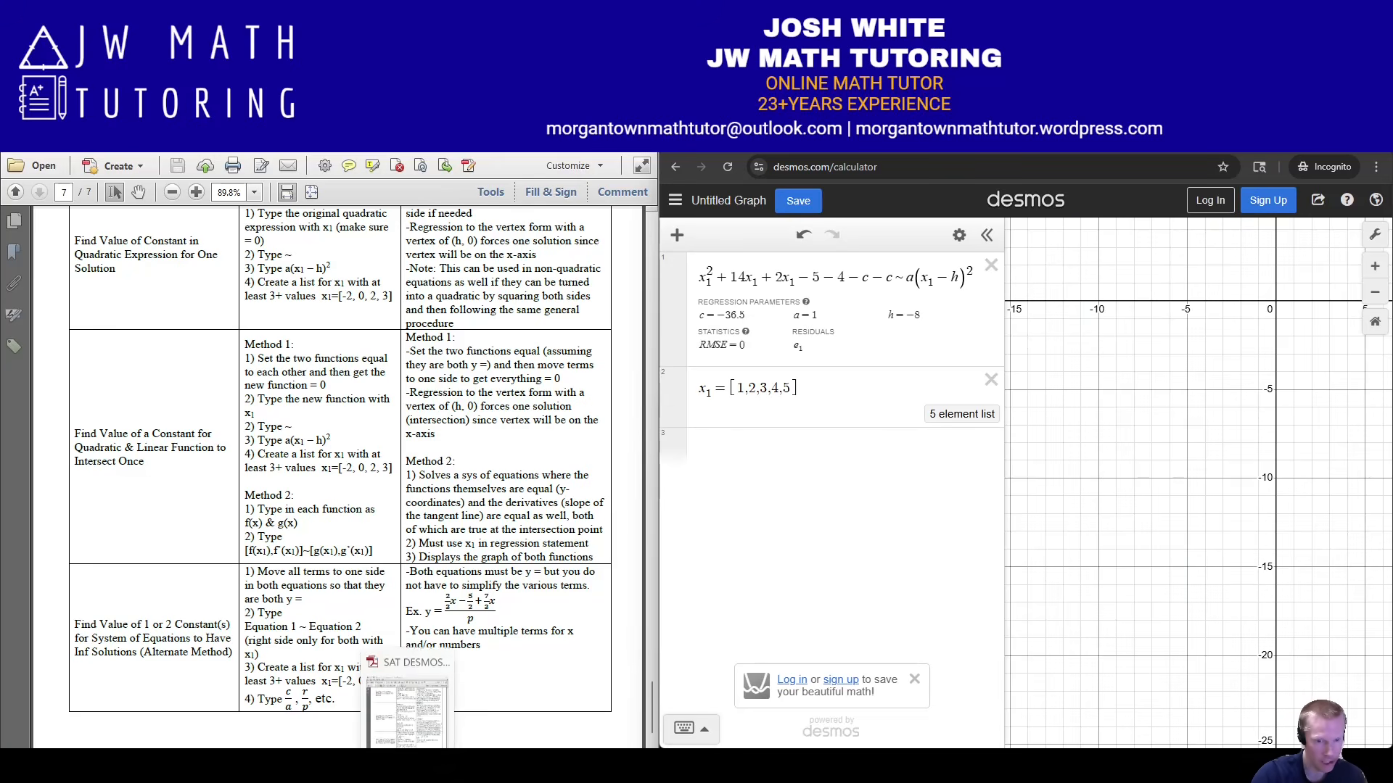
{"action": "key", "text": "alt+Tab"}
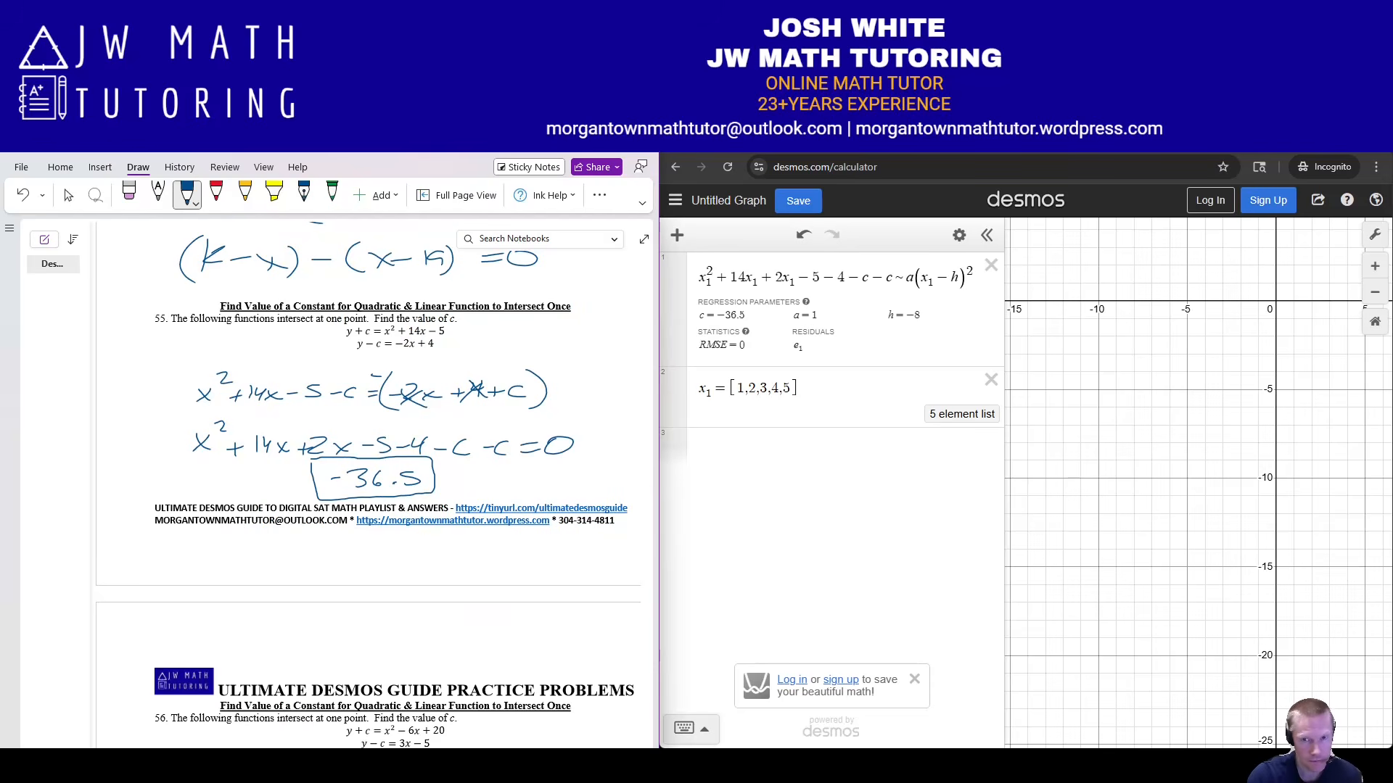
{"action": "left_click", "coordinate": [991, 380]}
{"action": "left_click", "coordinate": [991, 265]}
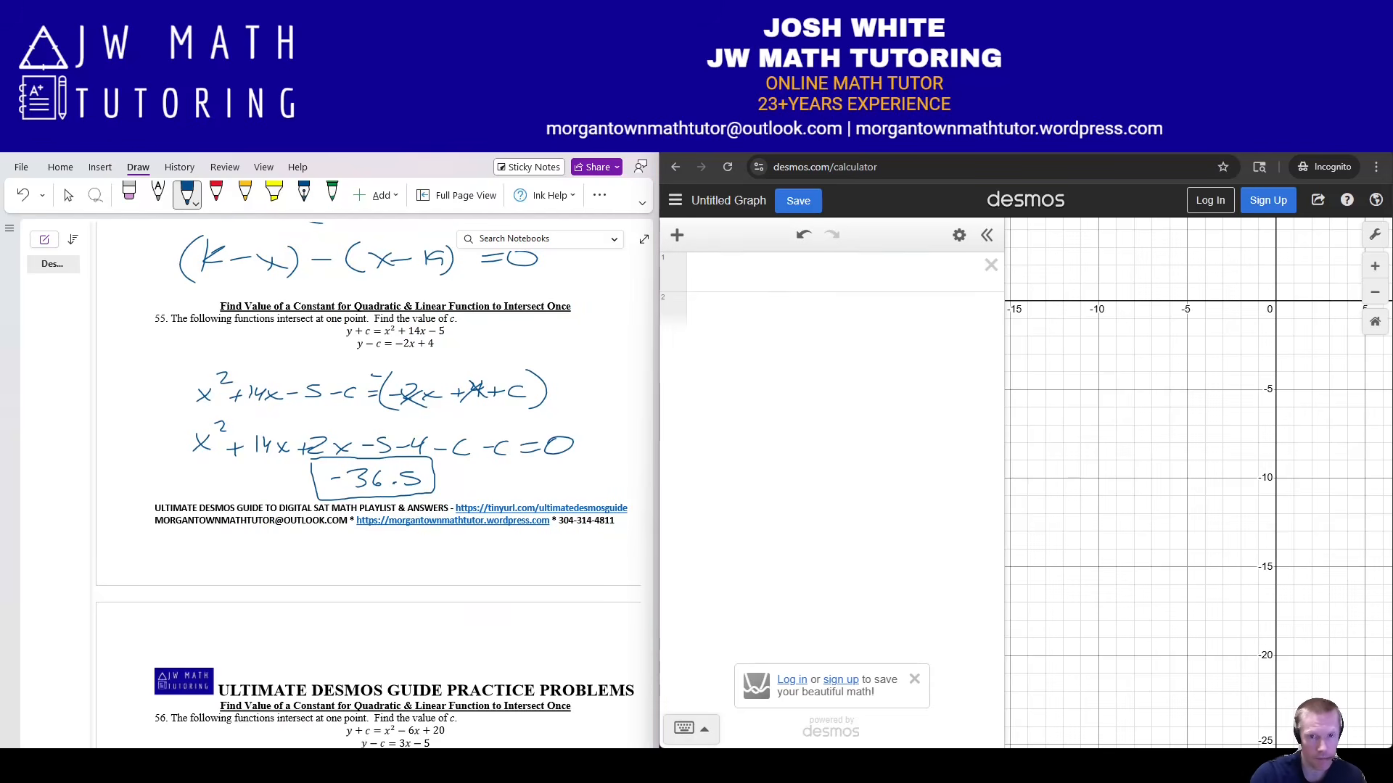
Start two Desmos rows labelled f(x)= and g(x)=.
{"action": "left_click", "coordinate": [812, 273]}
{"action": "type", "text": "f"}
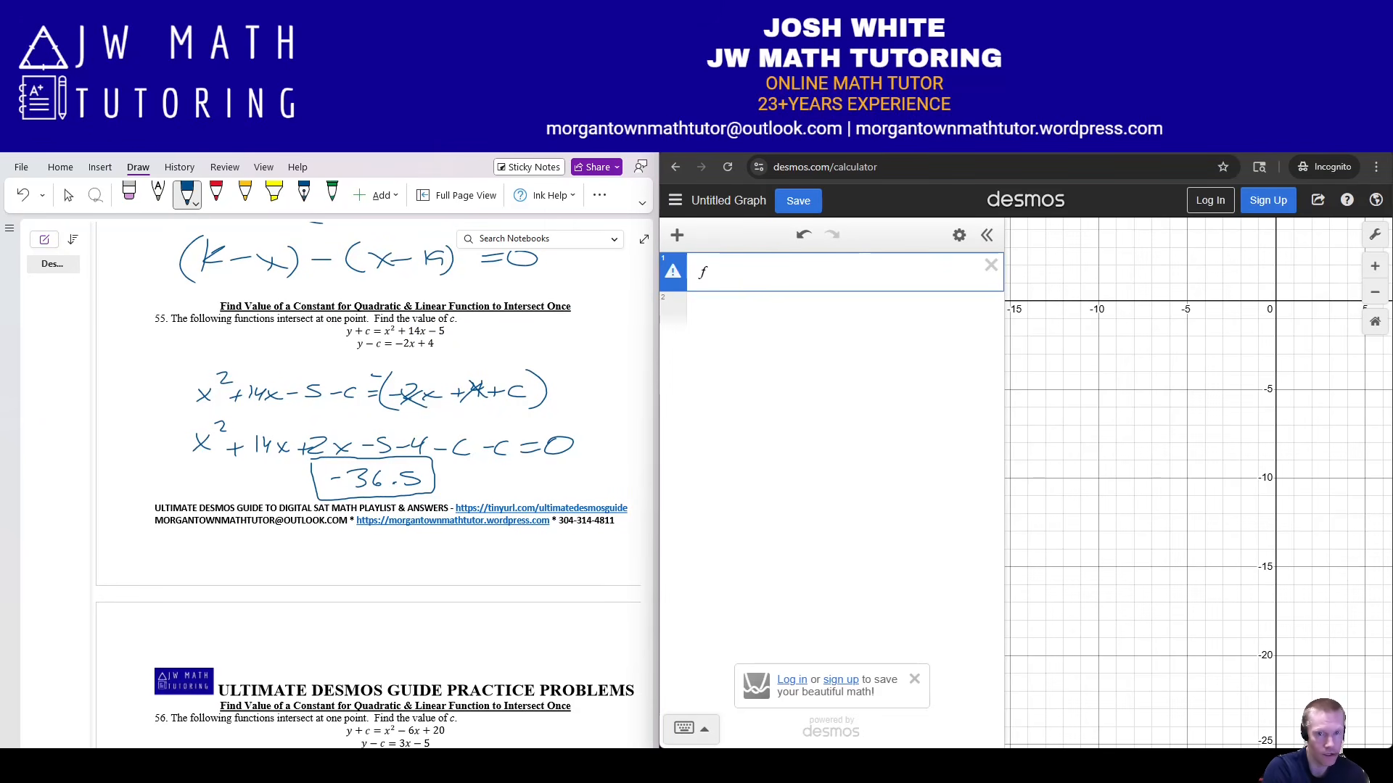
{"action": "type", "text": "(x) ="}
{"action": "key", "text": "Return"}
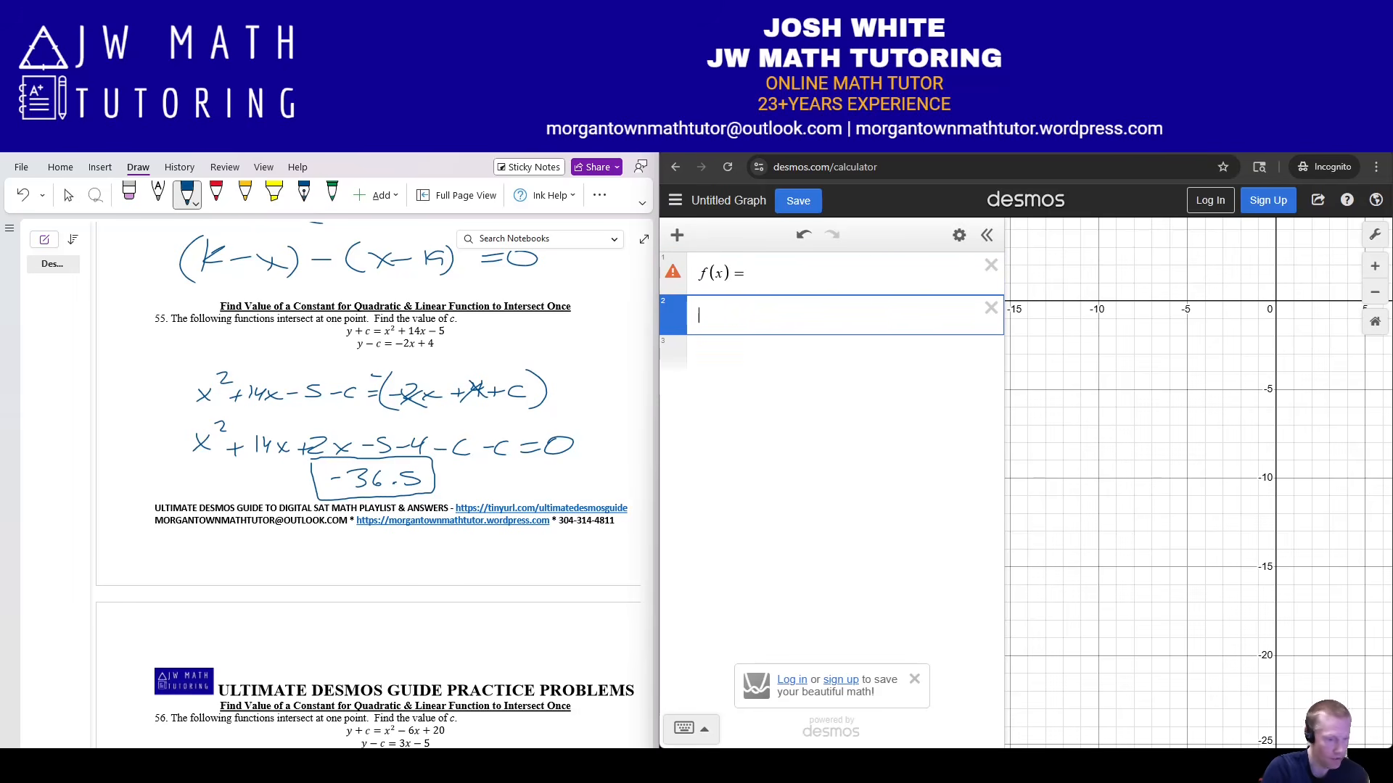
{"action": "type", "text": "g(x)="}
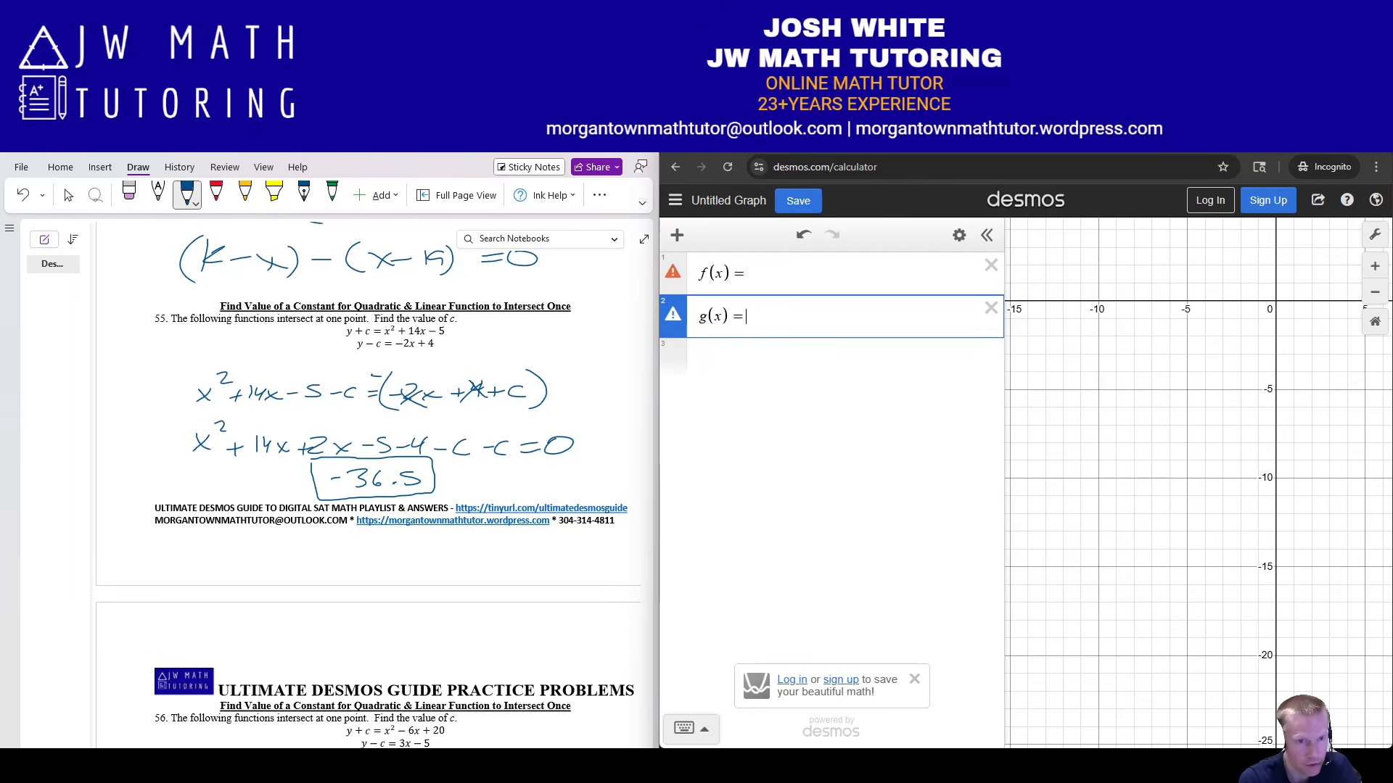
Cross out the −c in the line equation in ink.
{"action": "left_click_drag", "start_coordinate": [358, 327], "coordinate": [451, 330]}
{"action": "left_click_drag", "start_coordinate": [470, 327], "coordinate": [470, 335]}
{"action": "left_click_drag", "start_coordinate": [370, 345], "coordinate": [385, 340]}
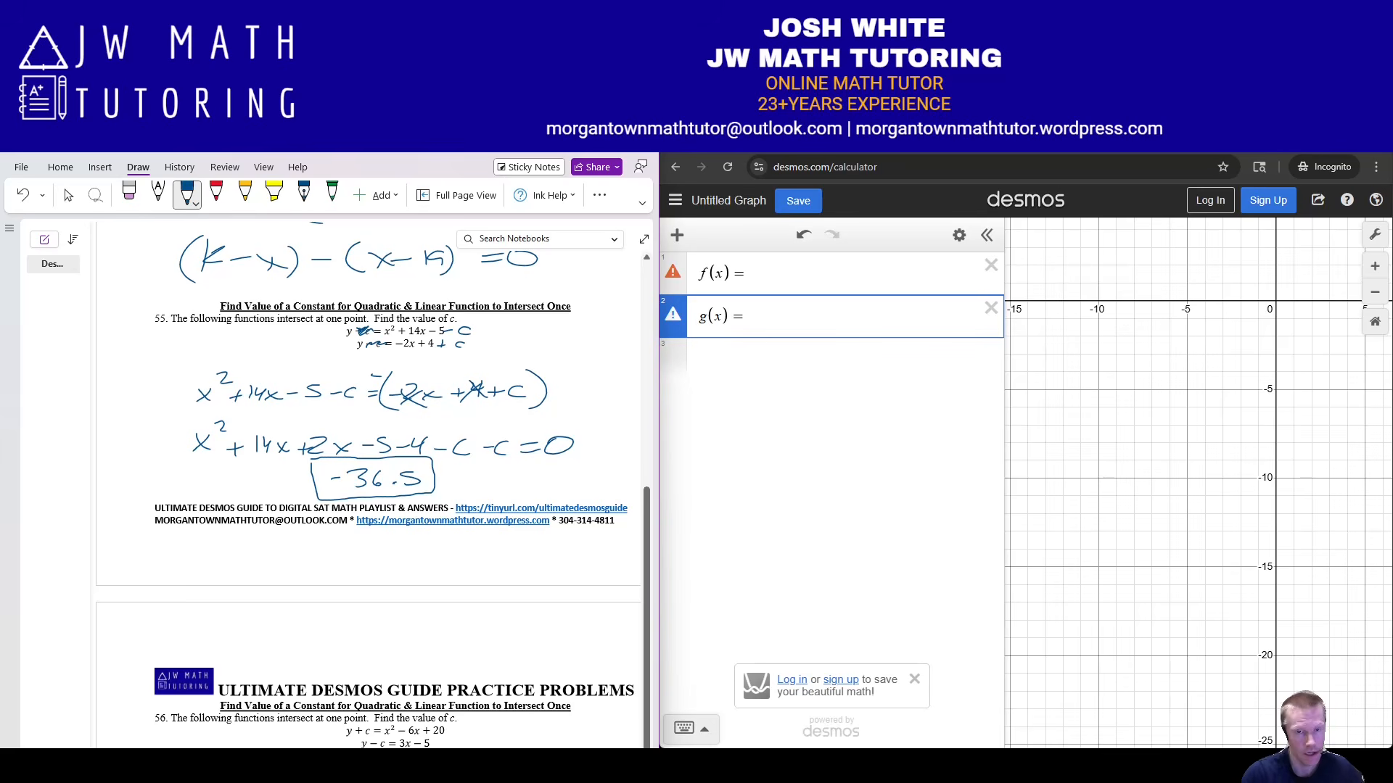
Define f(x) = x² + 14x − 5 − c and g(x) = −2x + 4 + c.
{"action": "left_click", "coordinate": [752, 274]}
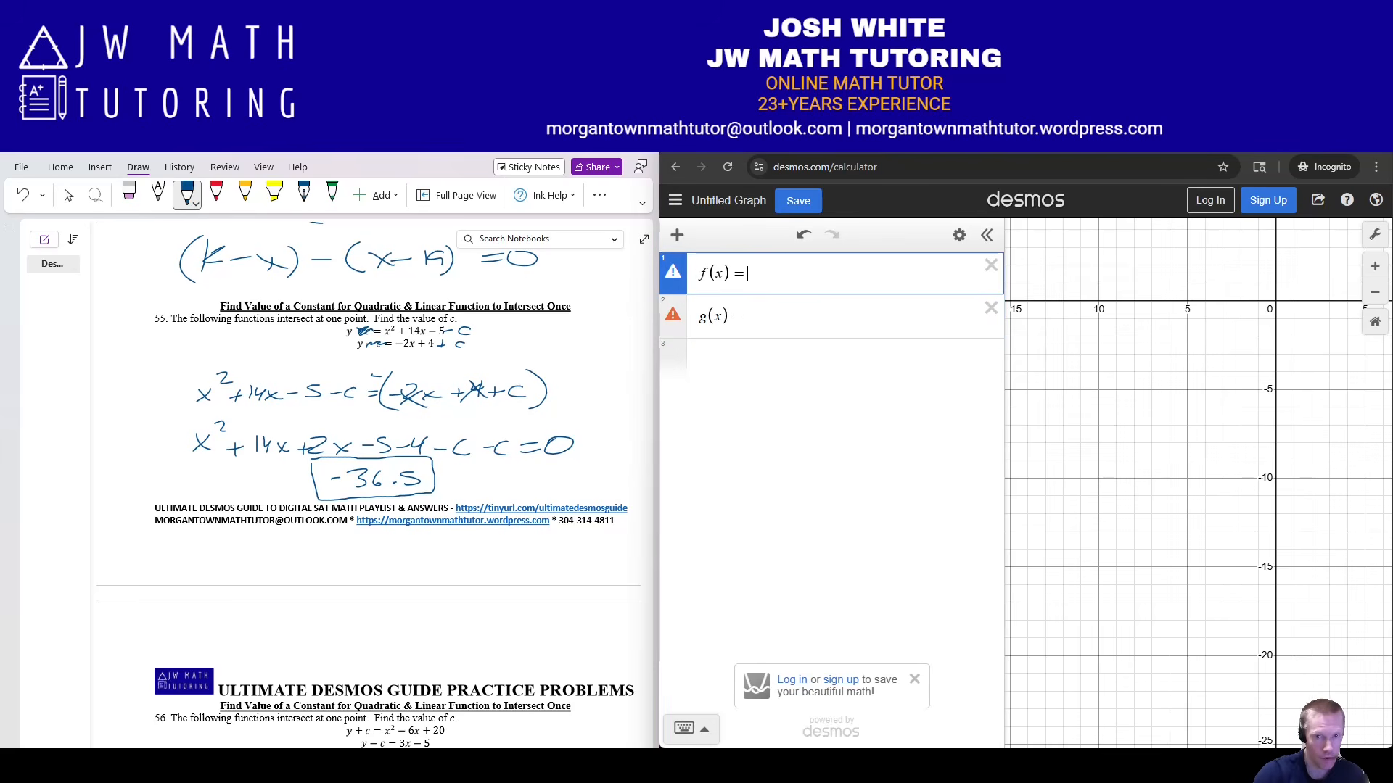
{"action": "type", "text": "x^2"}
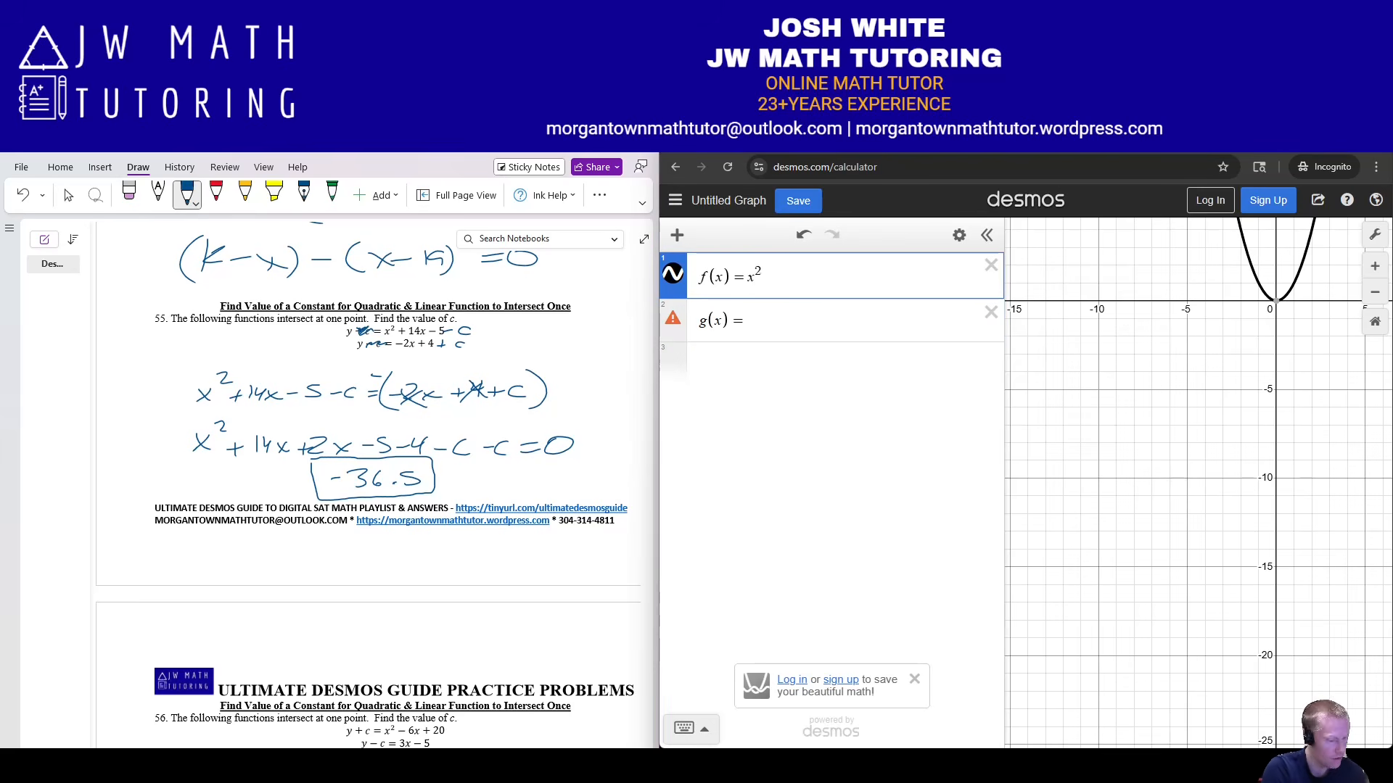
{"action": "key", "text": "Right"}
{"action": "type", "text": "+14x"}
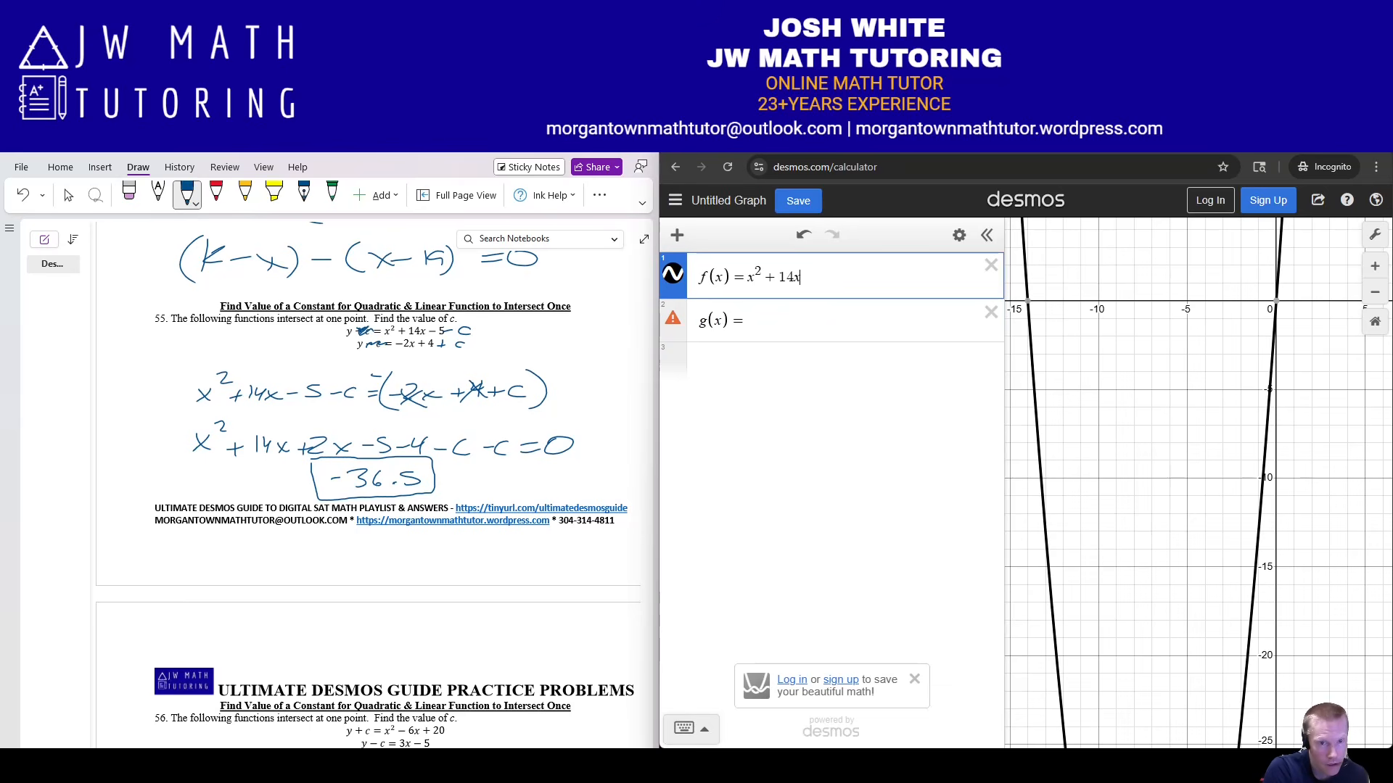
{"action": "type", "text": "-5"}
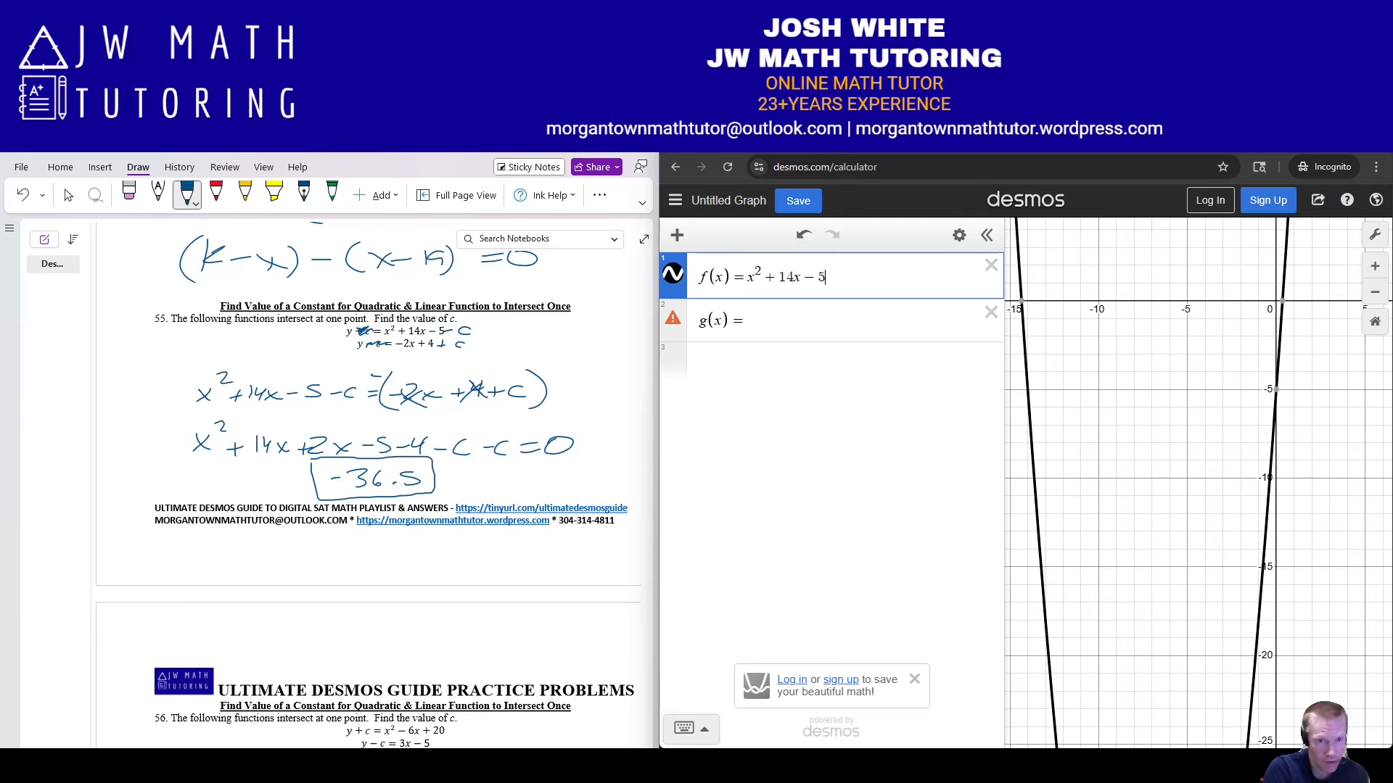
{"action": "type", "text": "-c"}
{"action": "key", "text": "Down"}
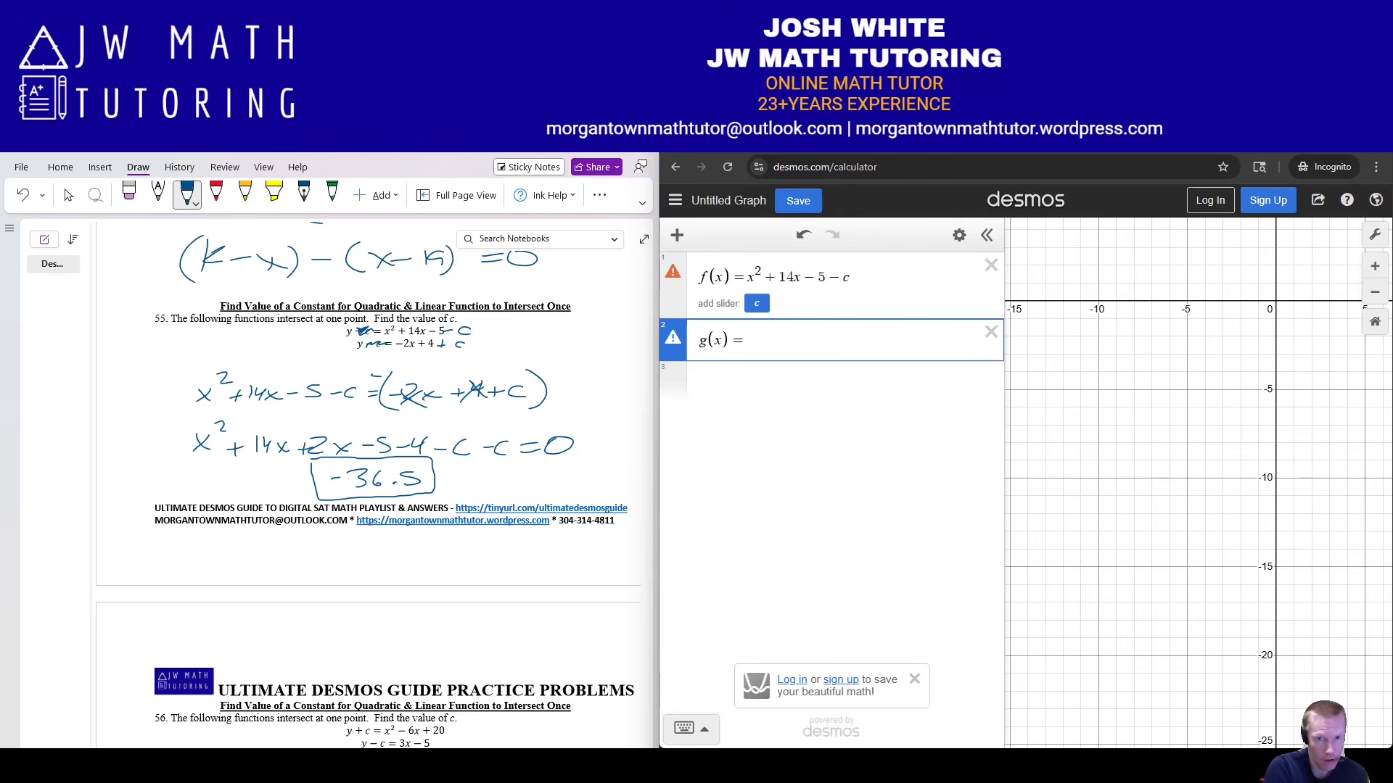
{"action": "type", "text": "-2x+4"}
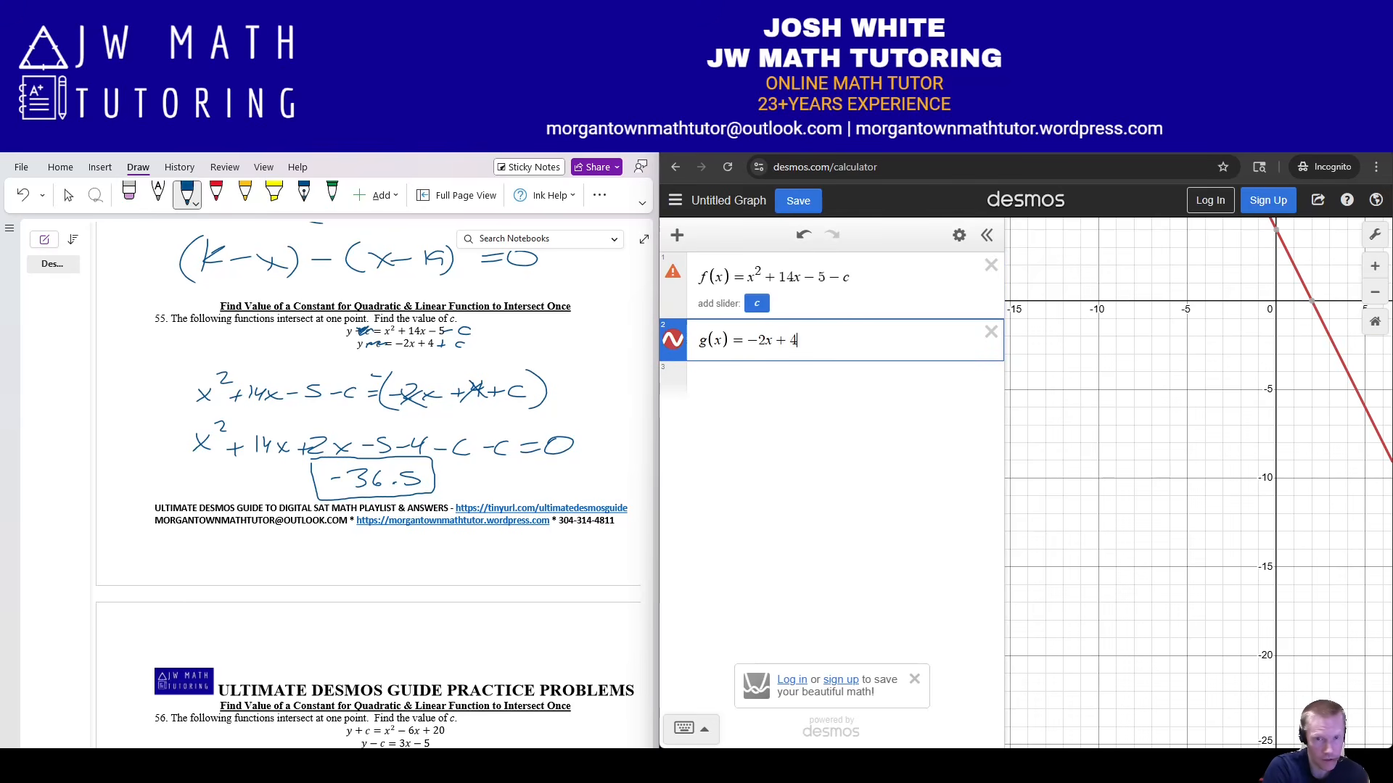
{"action": "type", "text": "+c"}
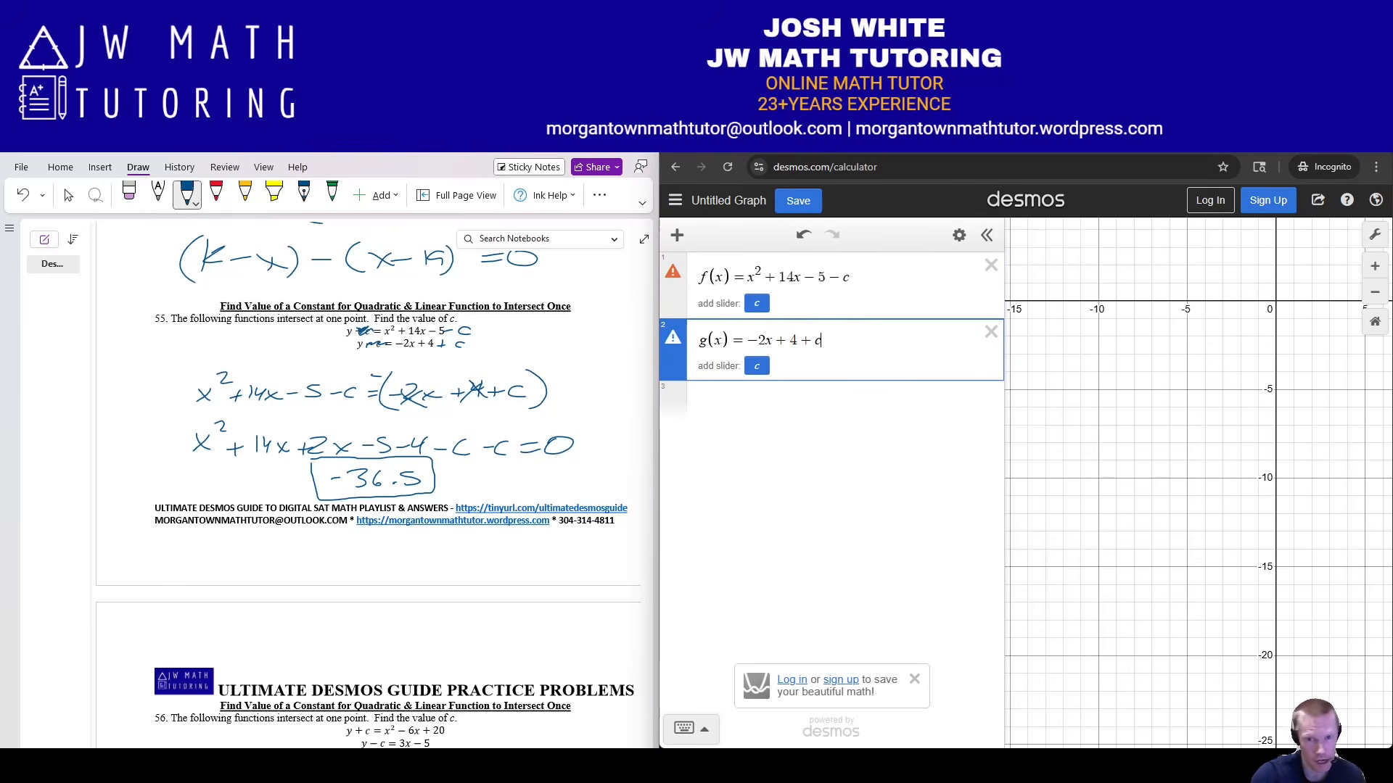
Add the regression [f(x), f′(x)] ~ [g(x), g′(x)] in a new row.
{"action": "key", "text": "Return"}
{"action": "type", "text": "["}
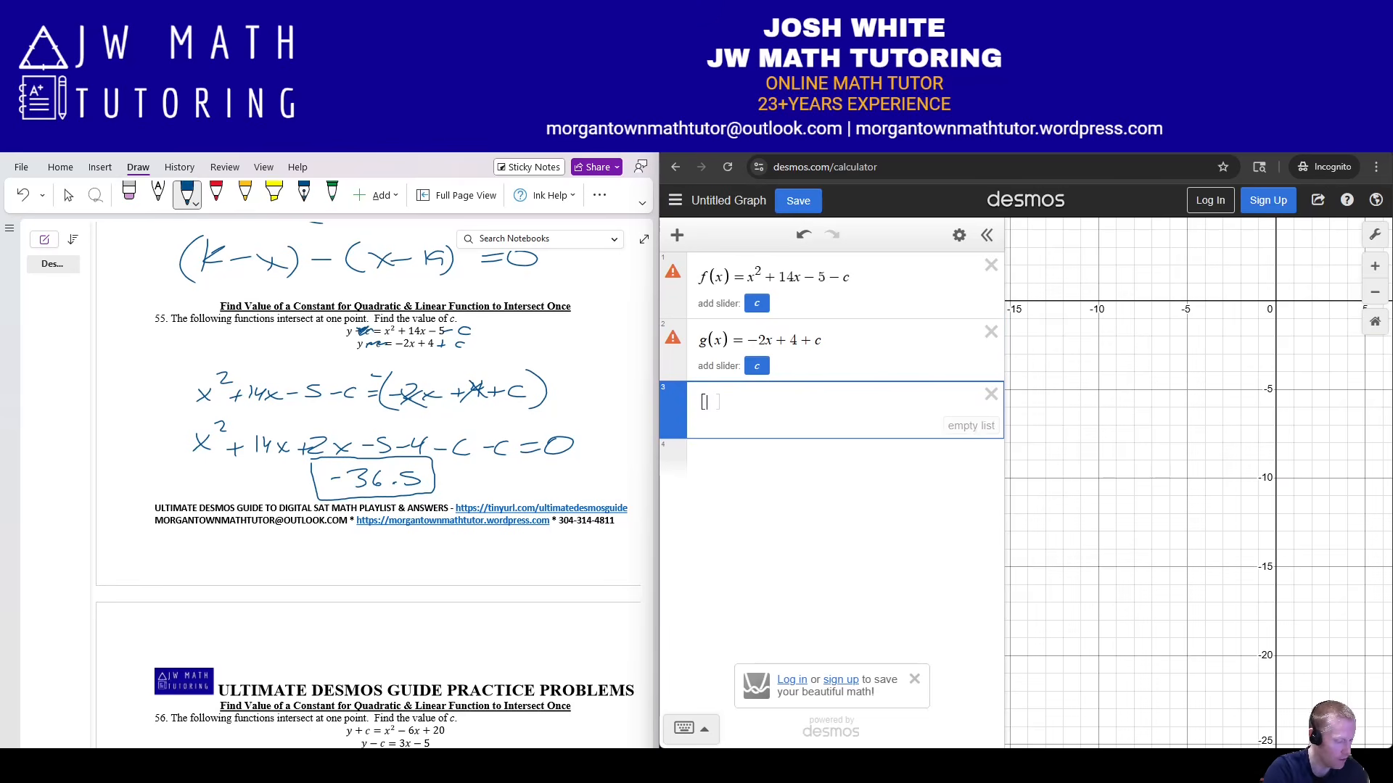
{"action": "type", "text": "f(x),g"}
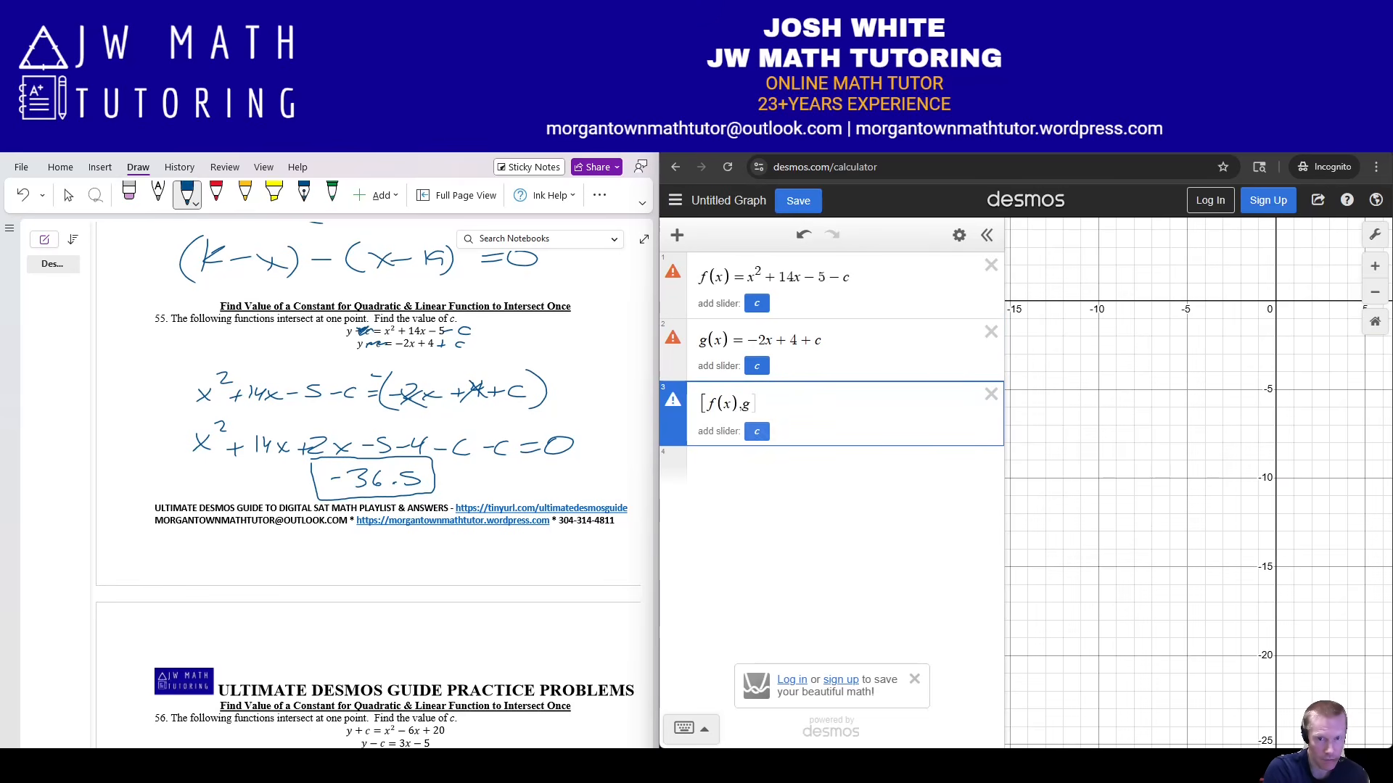
{"action": "key", "text": "BackSpace"}
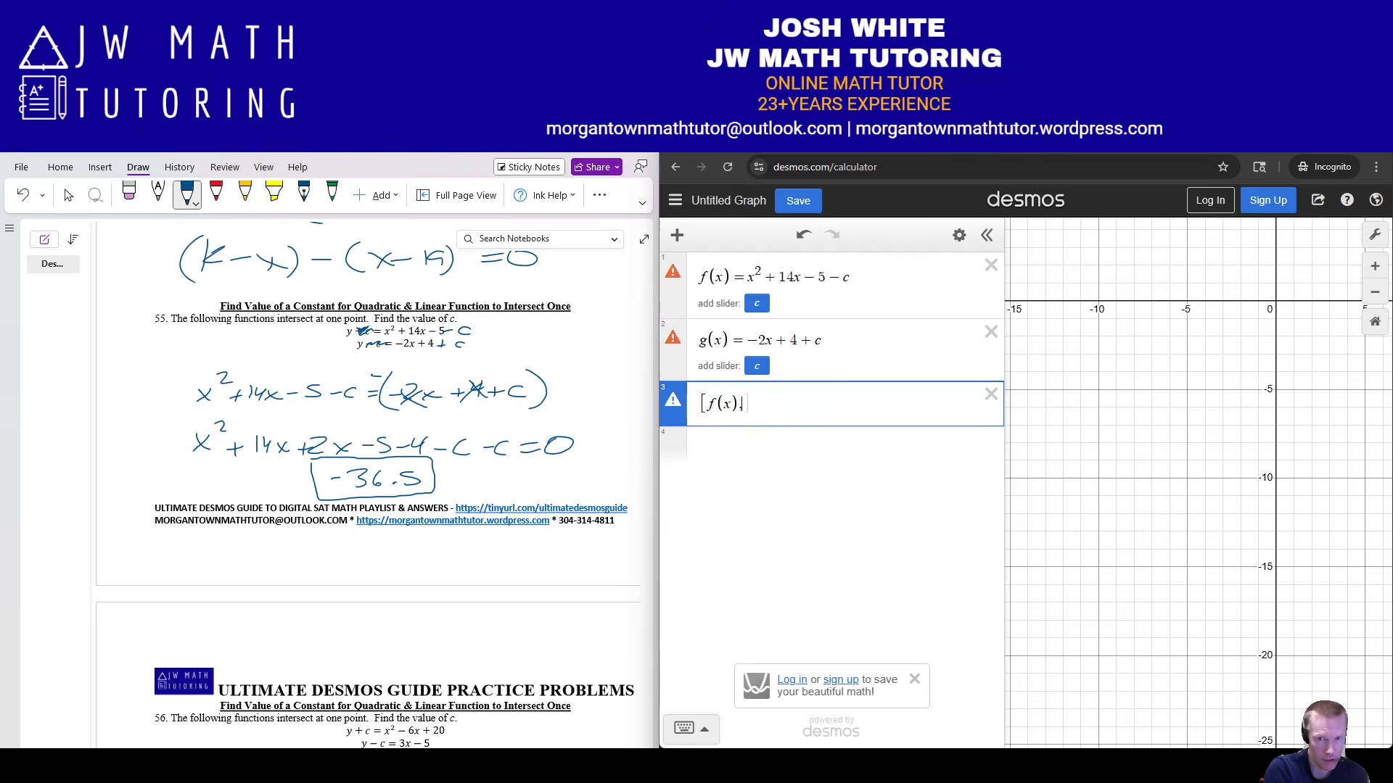
{"action": "type", "text": "f'(x)"}
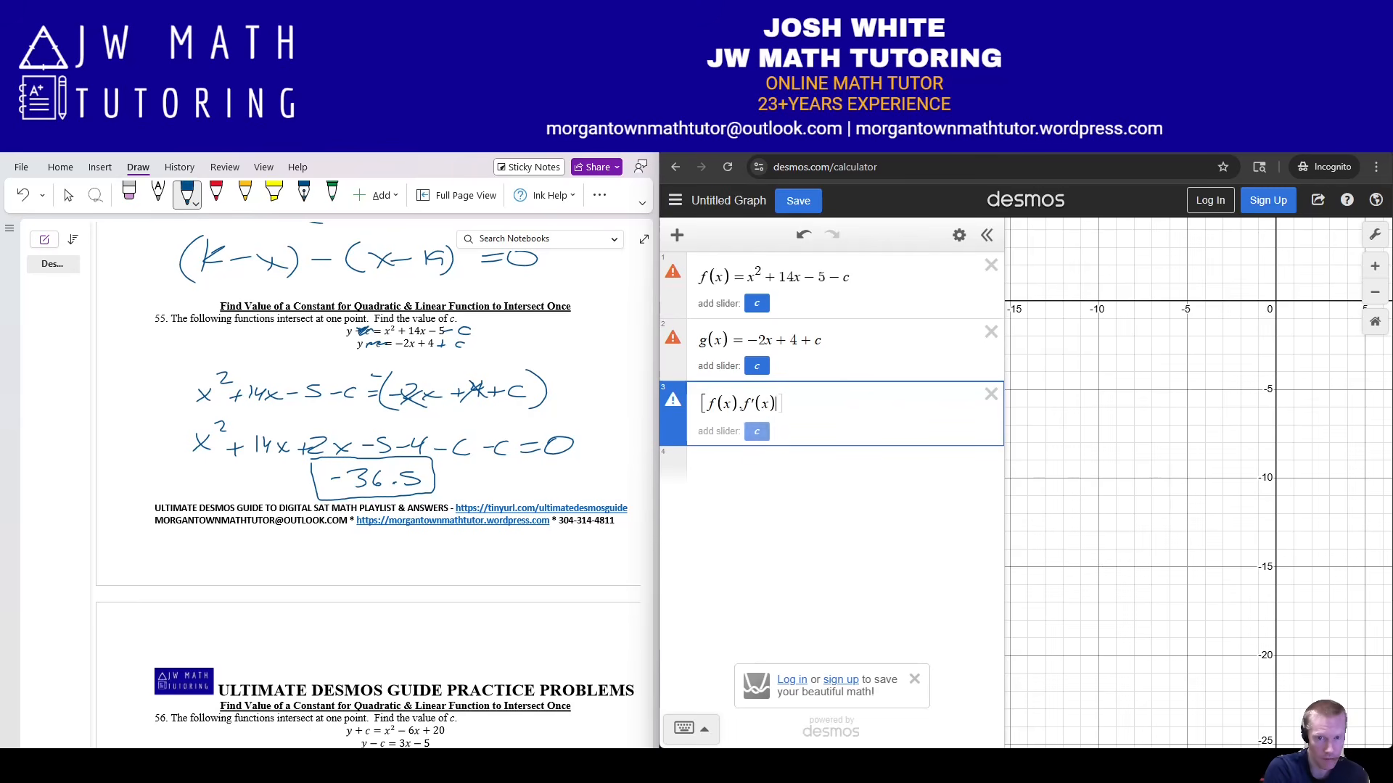
{"action": "type", "text": "]"}
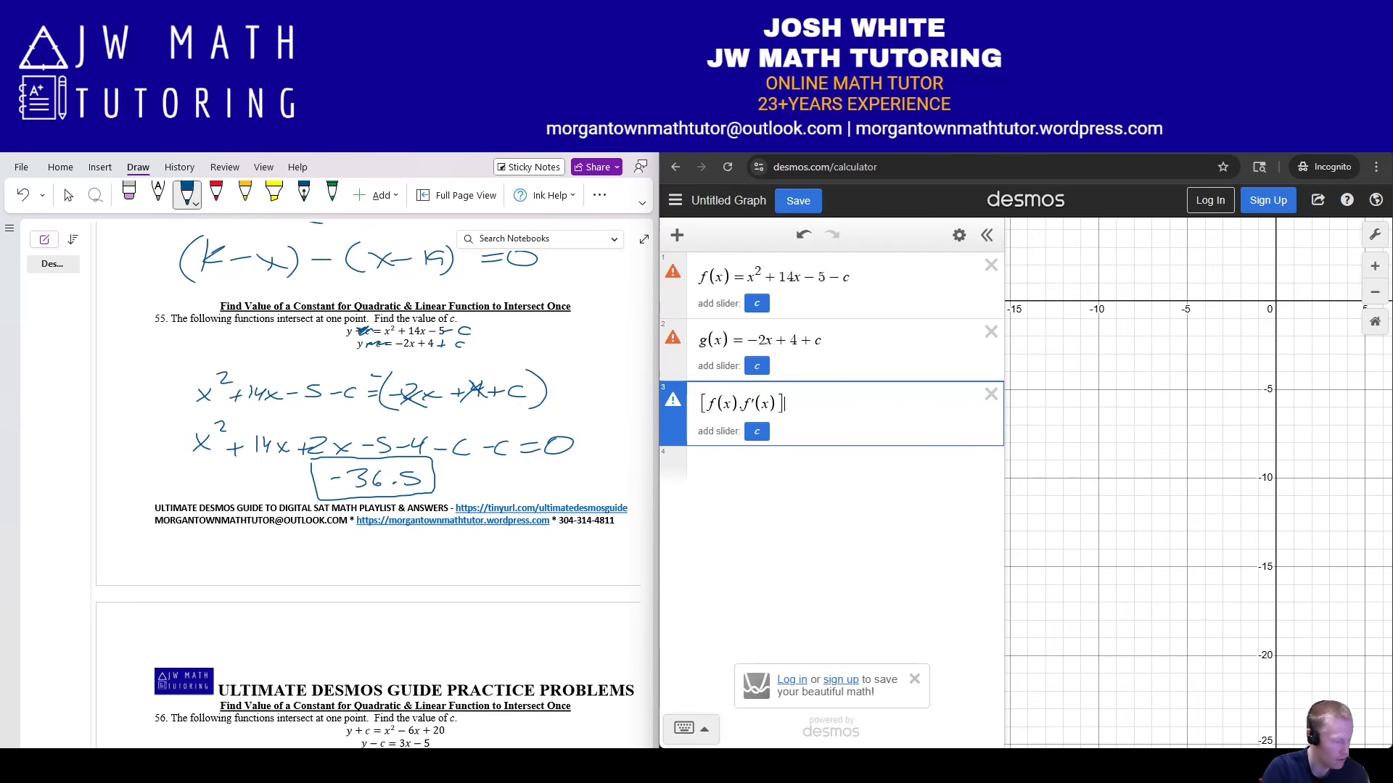
{"action": "type", "text": "~["}
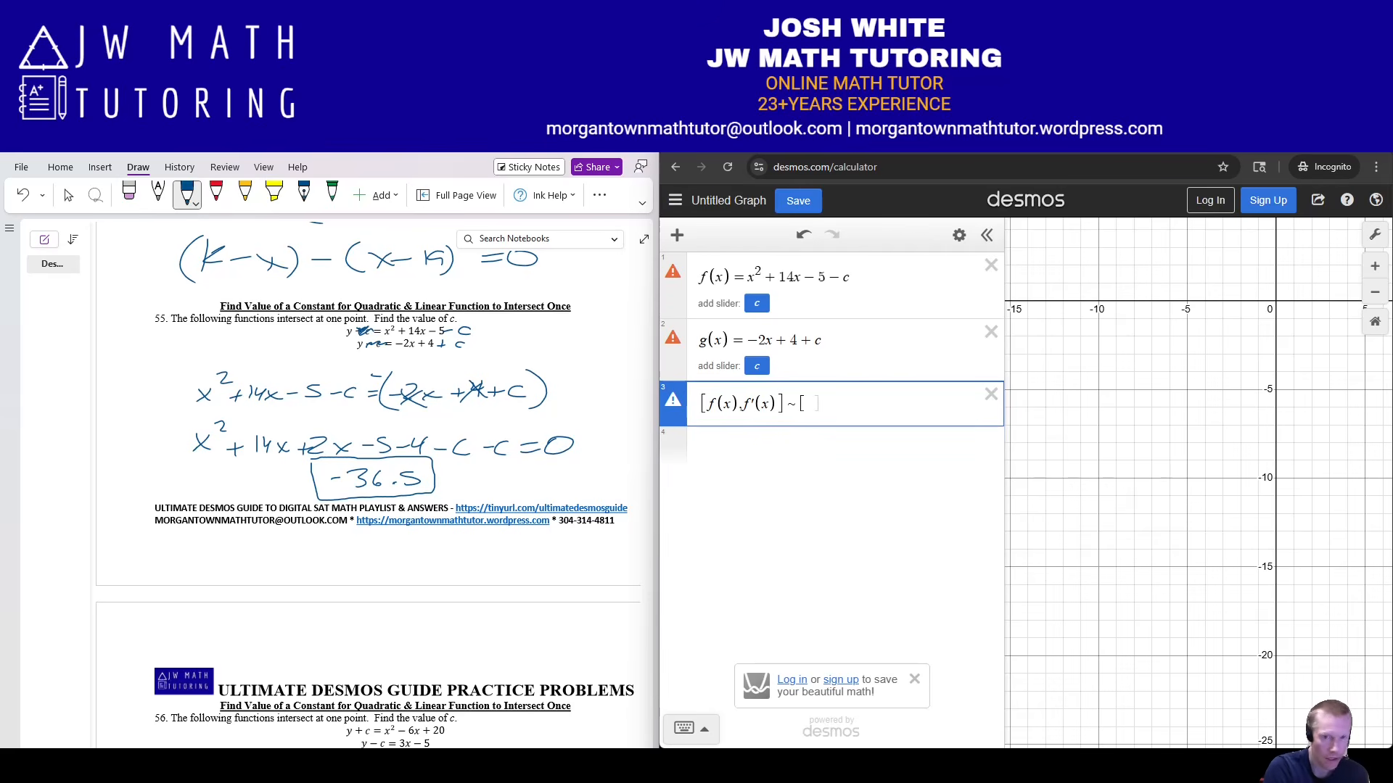
{"action": "type", "text": "g(x),"}
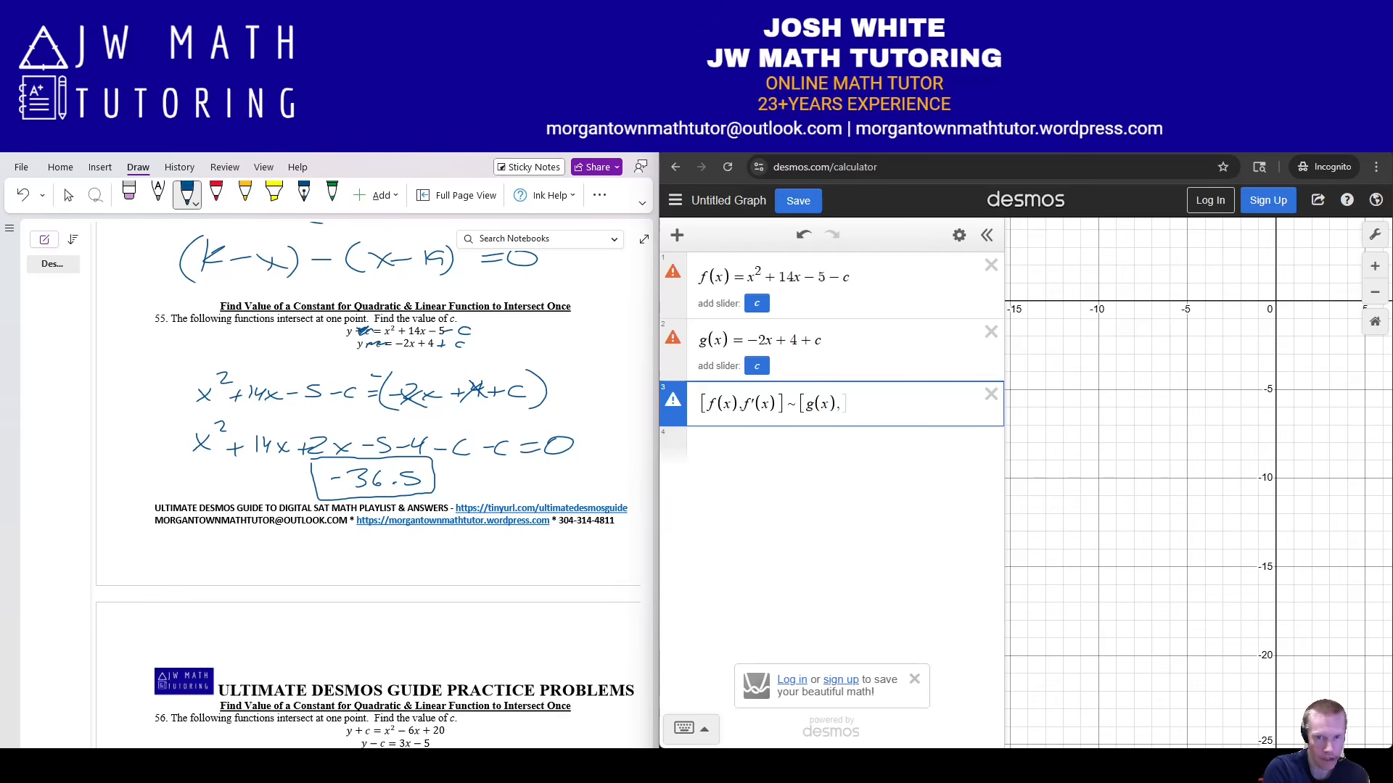
{"action": "type", "text": "g'(x)"}
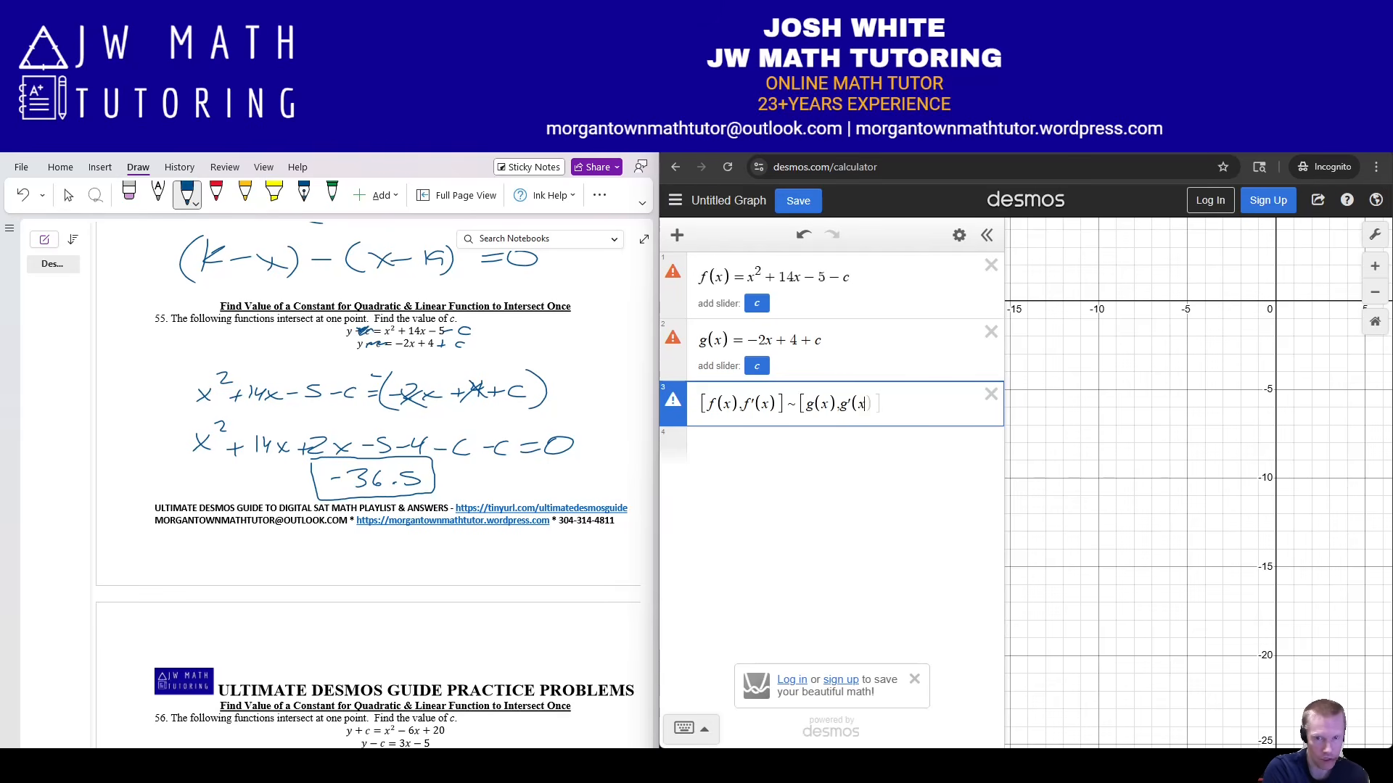
{"action": "type", "text": "]"}
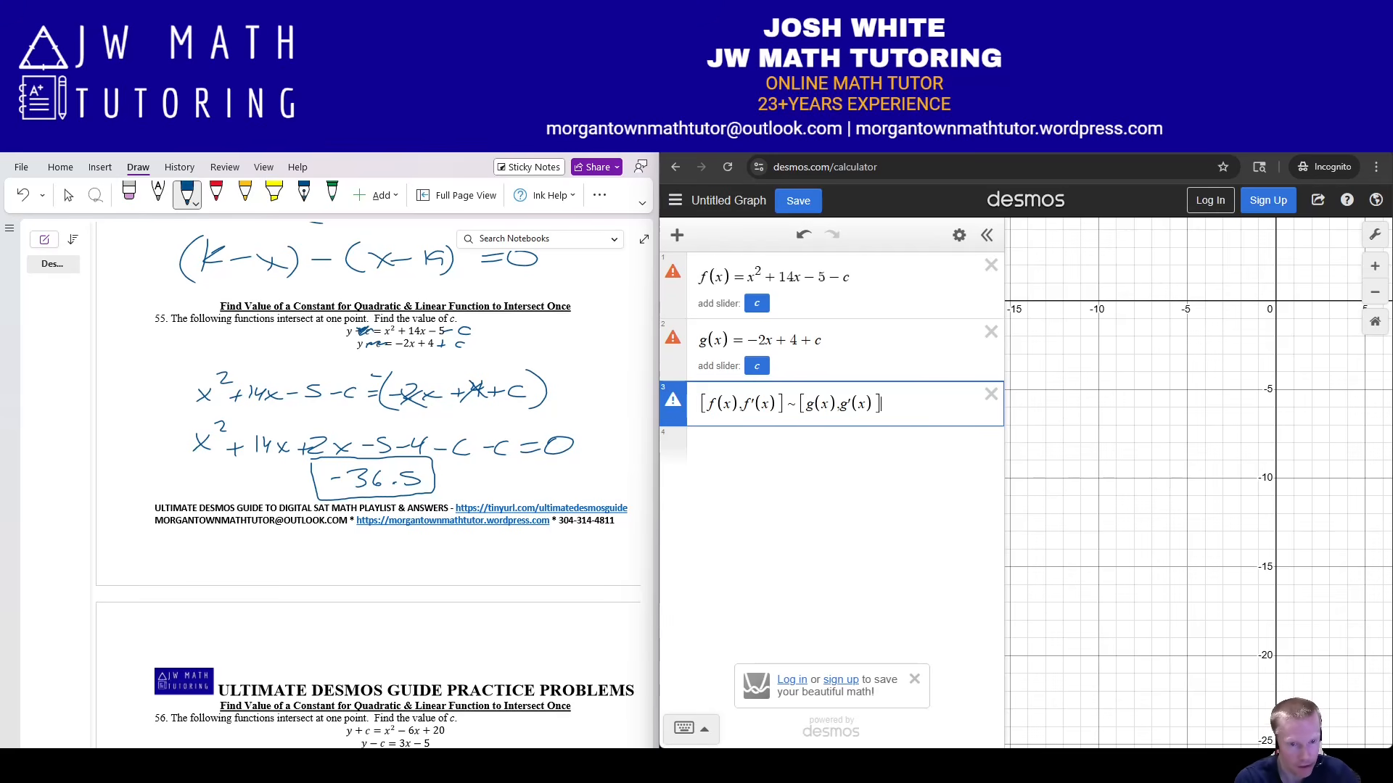
{"action": "left_click", "coordinate": [183, 765]}
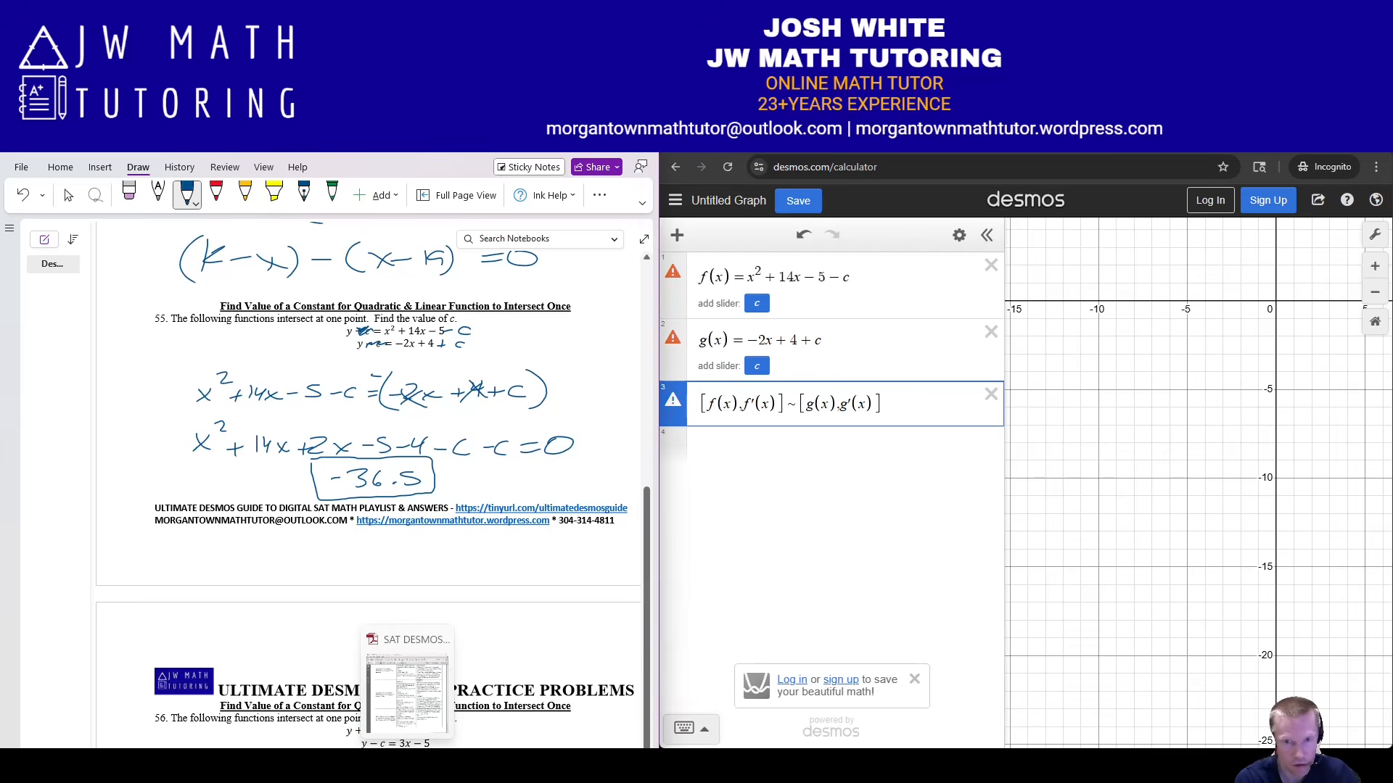
Following the guide PDF, change each regression x to x₁, giving c = −36.5 and x₁ = −8.
{"action": "left_click", "coordinate": [407, 765]}
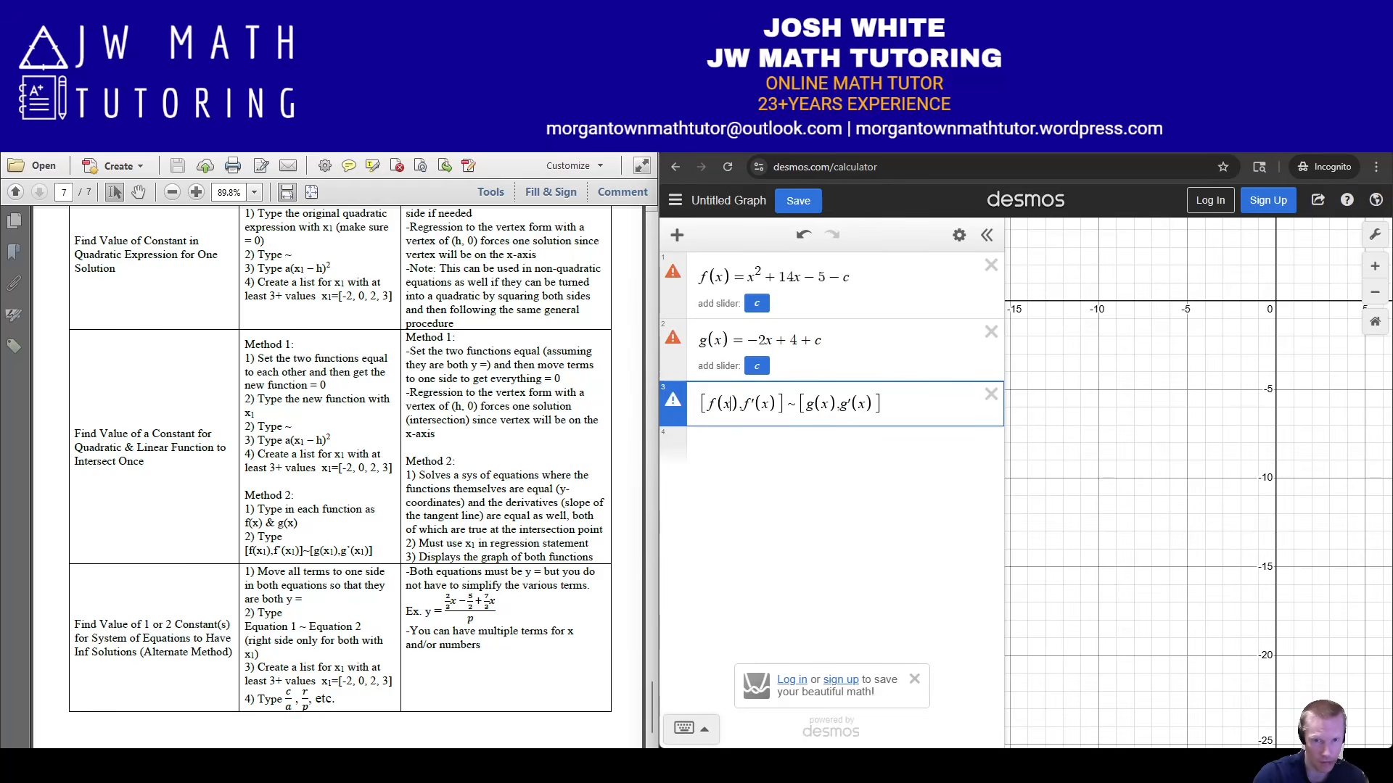
{"action": "mouse_move", "coordinate": [673, 401]}
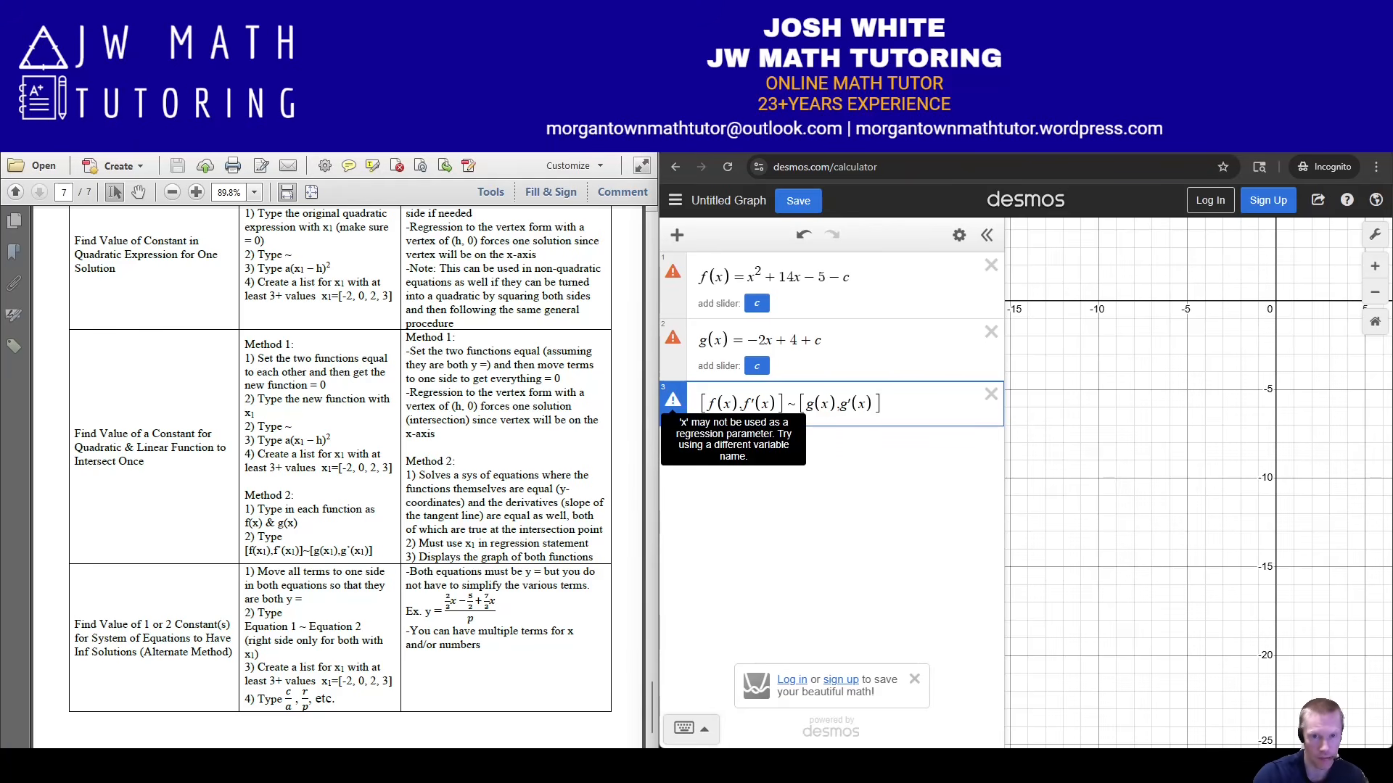
{"action": "left_click", "coordinate": [730, 404]}
{"action": "type", "text": "_1"}
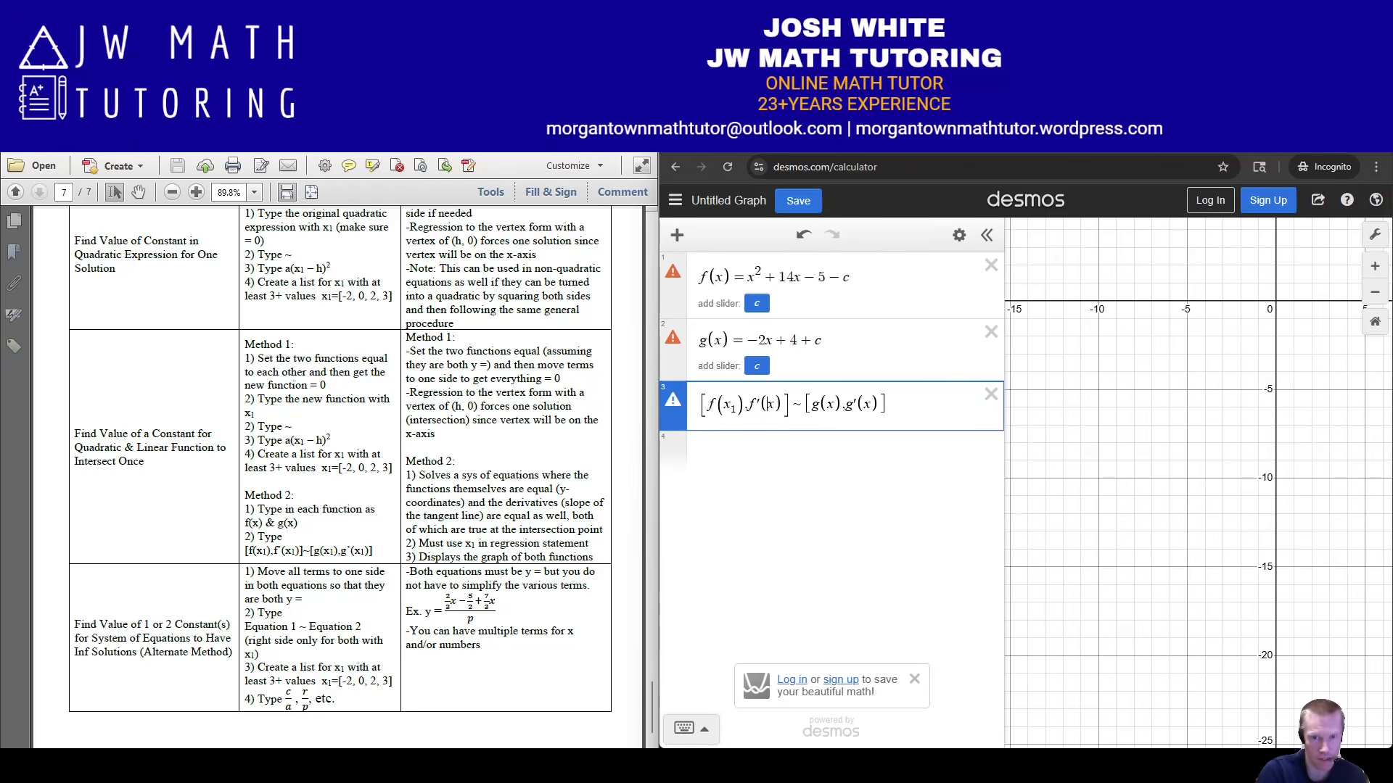
{"action": "left_click", "coordinate": [773, 404]}
{"action": "type", "text": "_1"}
{"action": "left_click", "coordinate": [835, 404]}
{"action": "type", "text": "_1"}
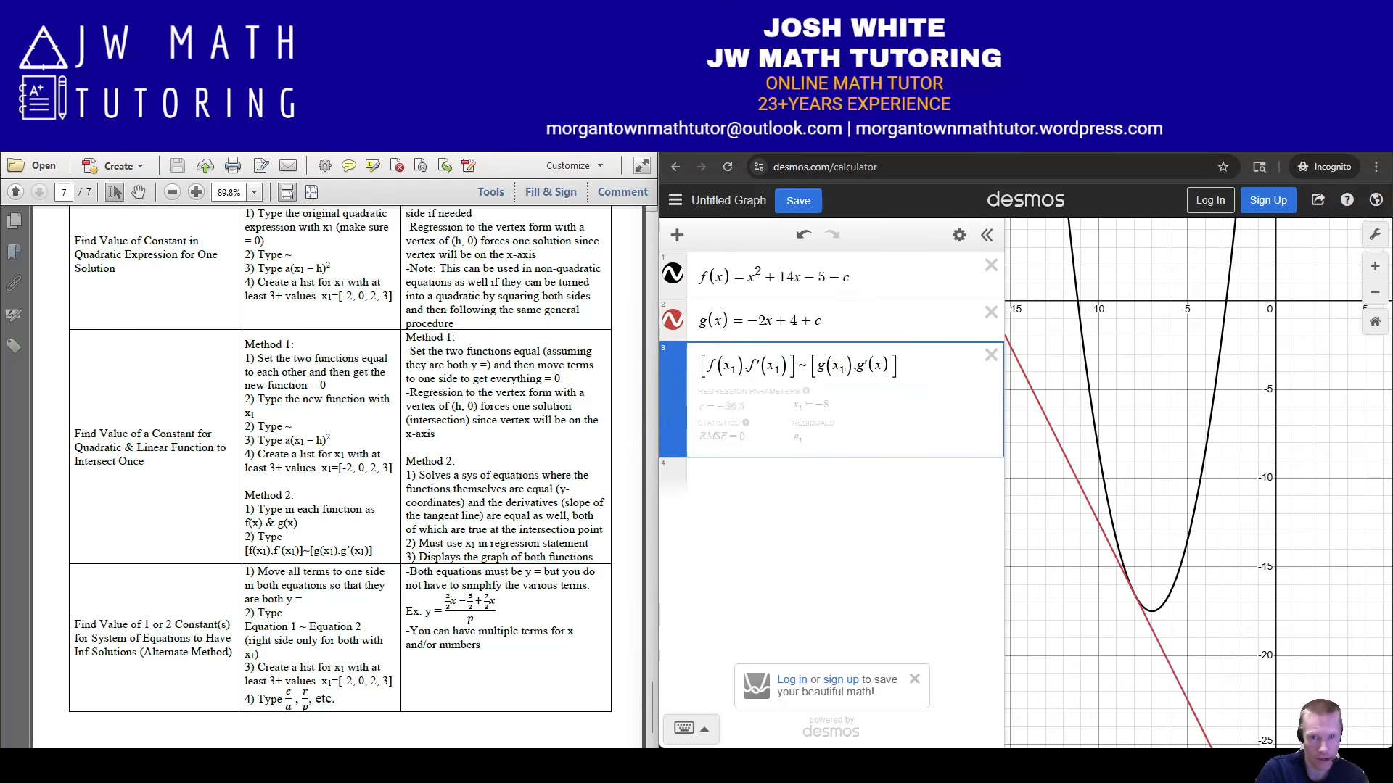
{"action": "type", "text": "_1"}
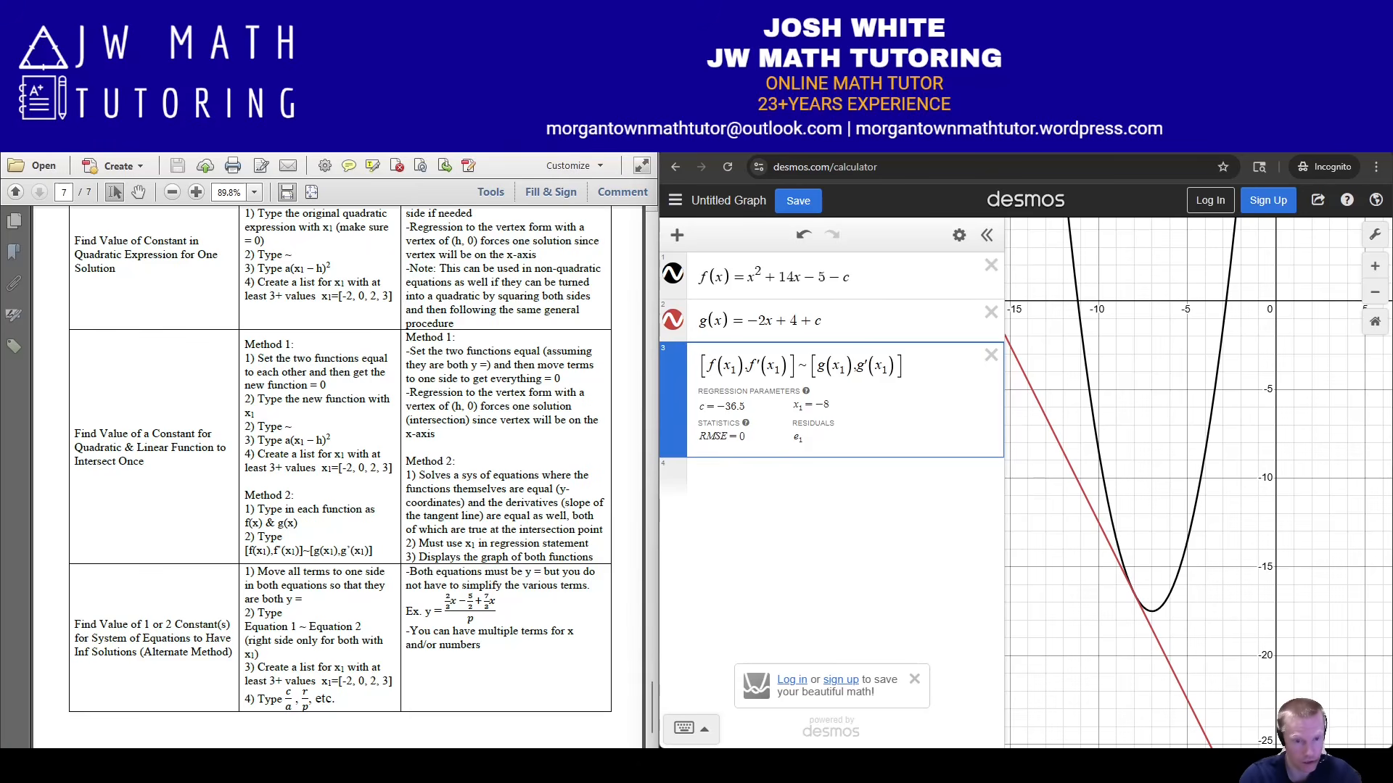
{"action": "key", "text": "alt+Tab"}
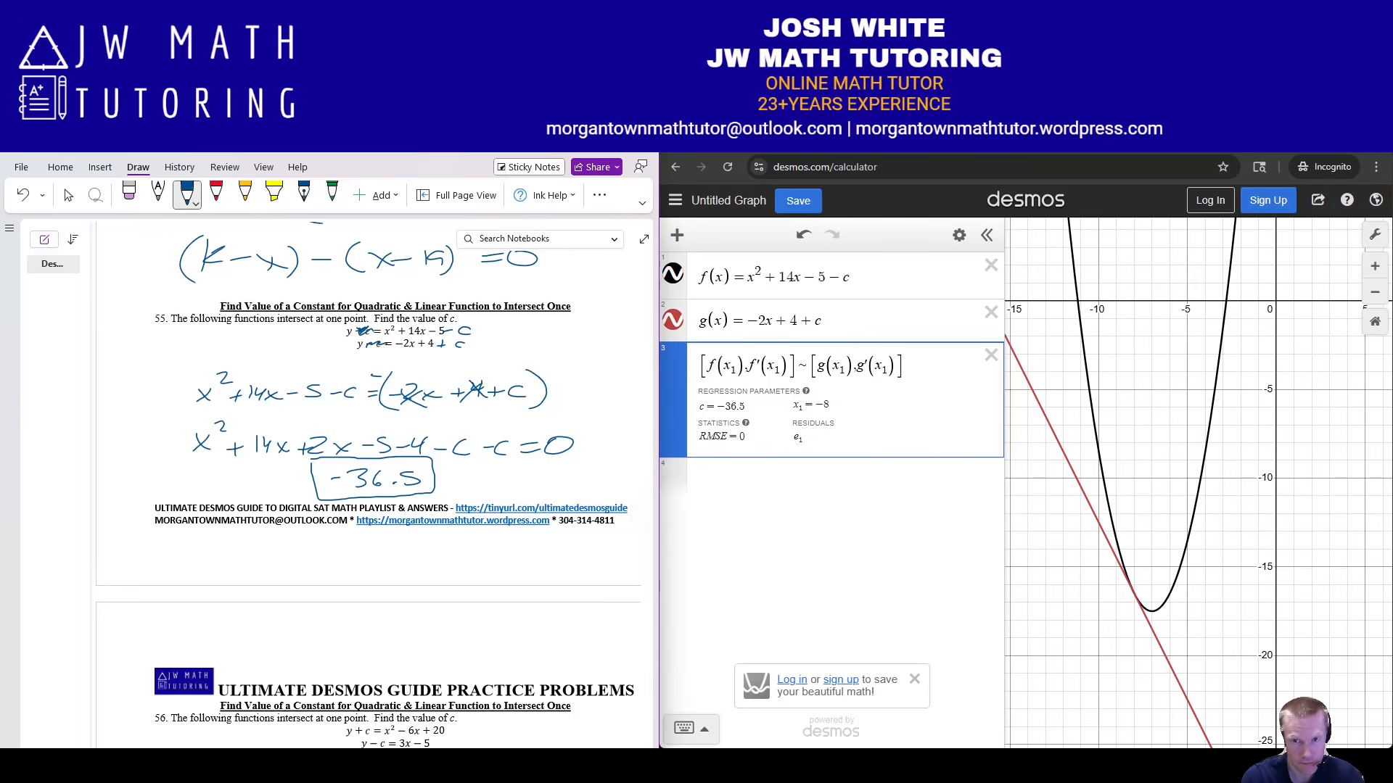
Delete all Desmos expressions and ink problem 56's c terms moved to the right sides.
{"action": "left_click", "coordinate": [959, 235]}
{"action": "left_click", "coordinate": [701, 234]}
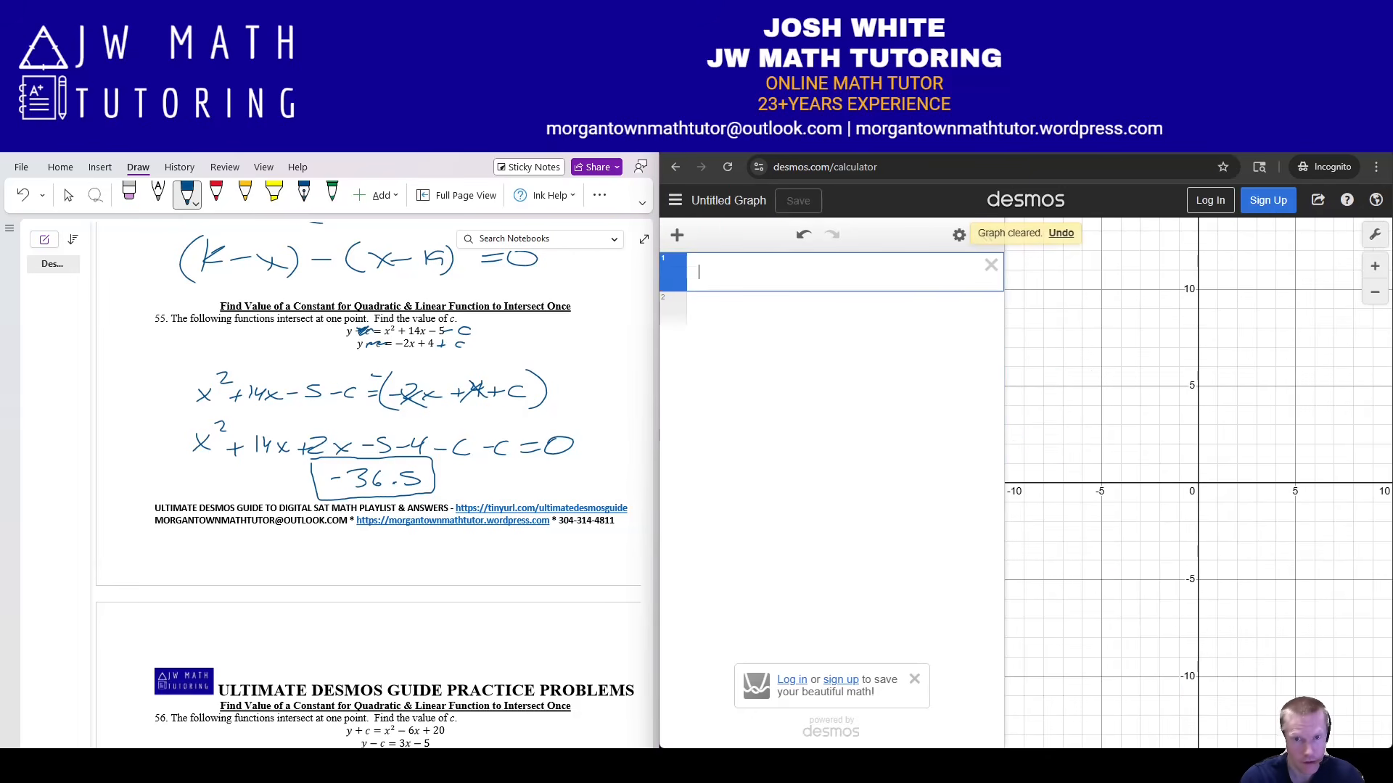
{"action": "scroll", "coordinate": [369, 486], "scroll_direction": "down", "scroll_amount": 5}
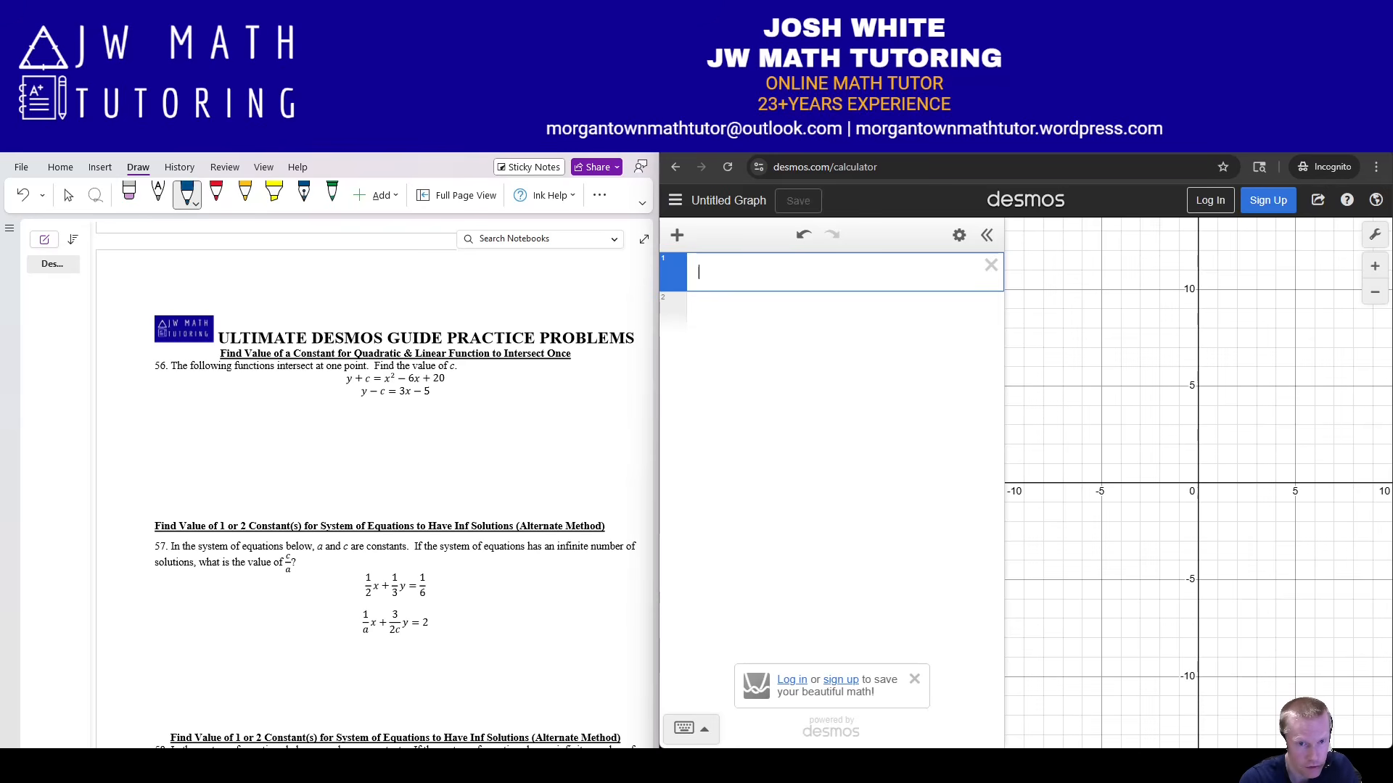
{"action": "mouse_move", "coordinate": [465, 376]}
{"action": "left_mouse_down"}
{"action": "mouse_move", "coordinate": [477, 385]}
{"action": "mouse_move", "coordinate": [455, 395]}
{"action": "left_mouse_up"}
{"action": "left_click_drag", "start_coordinate": [448, 392], "coordinate": [469, 401]}
{"action": "left_click_drag", "start_coordinate": [363, 380], "coordinate": [393, 391]}
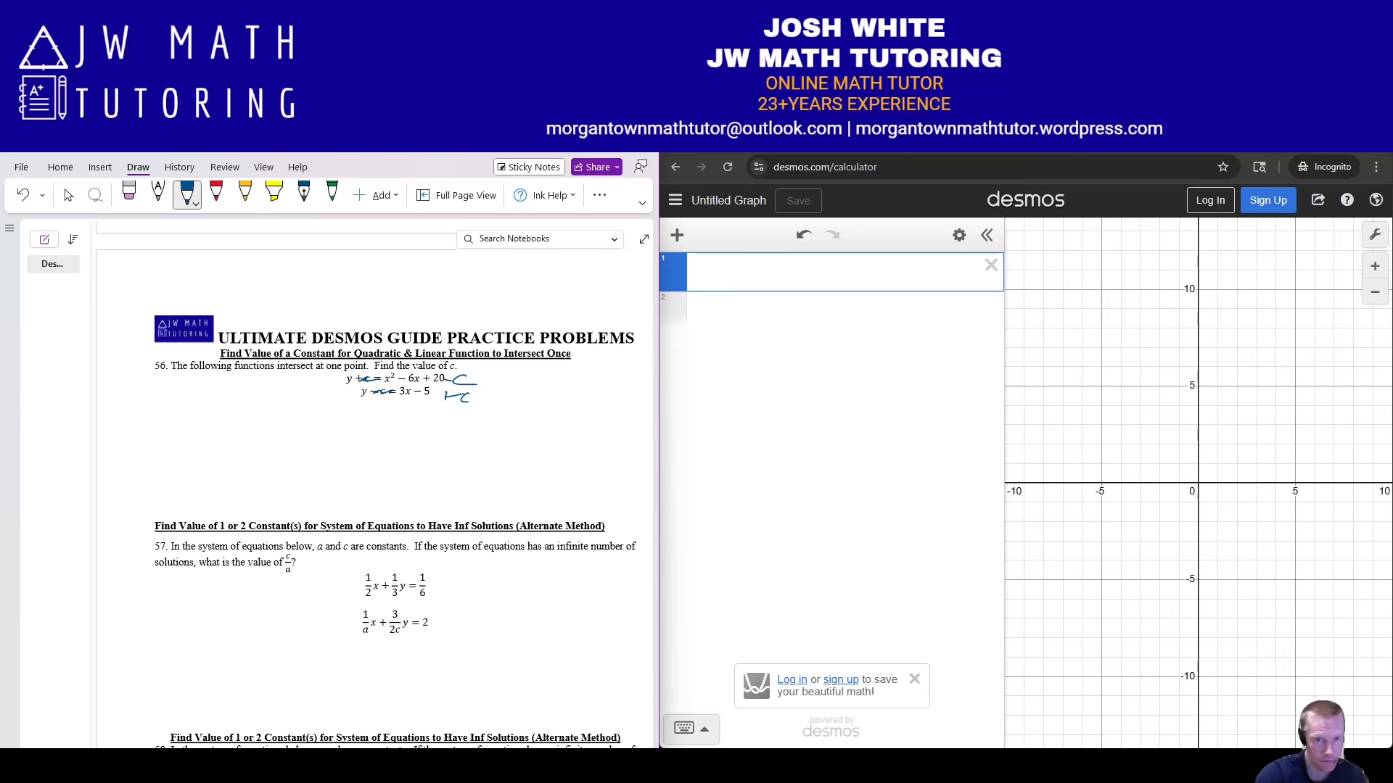
{"action": "left_click", "coordinate": [784, 272]}
Define f(x) = x² − 6x + 20 − c and g(x) = 3x − 5 + c.
{"action": "type", "text": "f"}
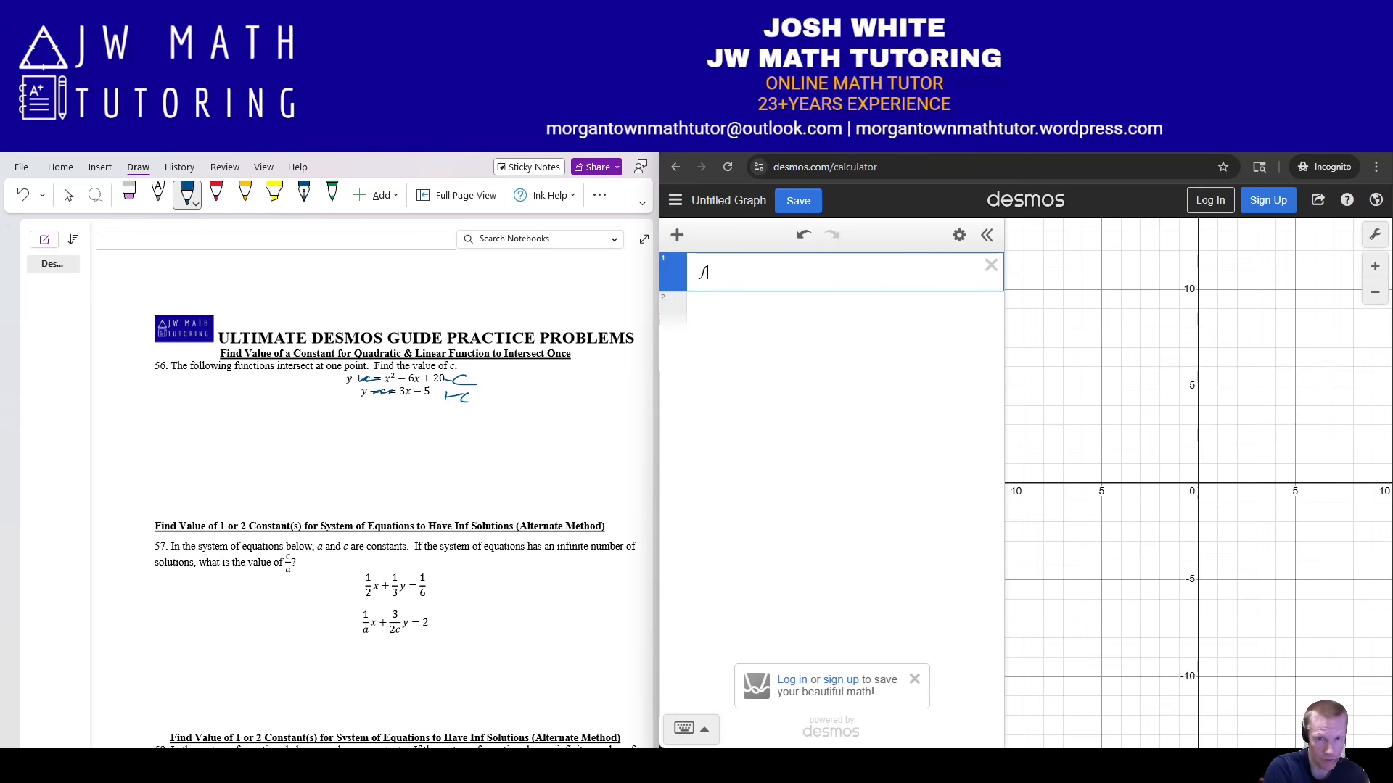
{"action": "type", "text": "(x)=x^2"}
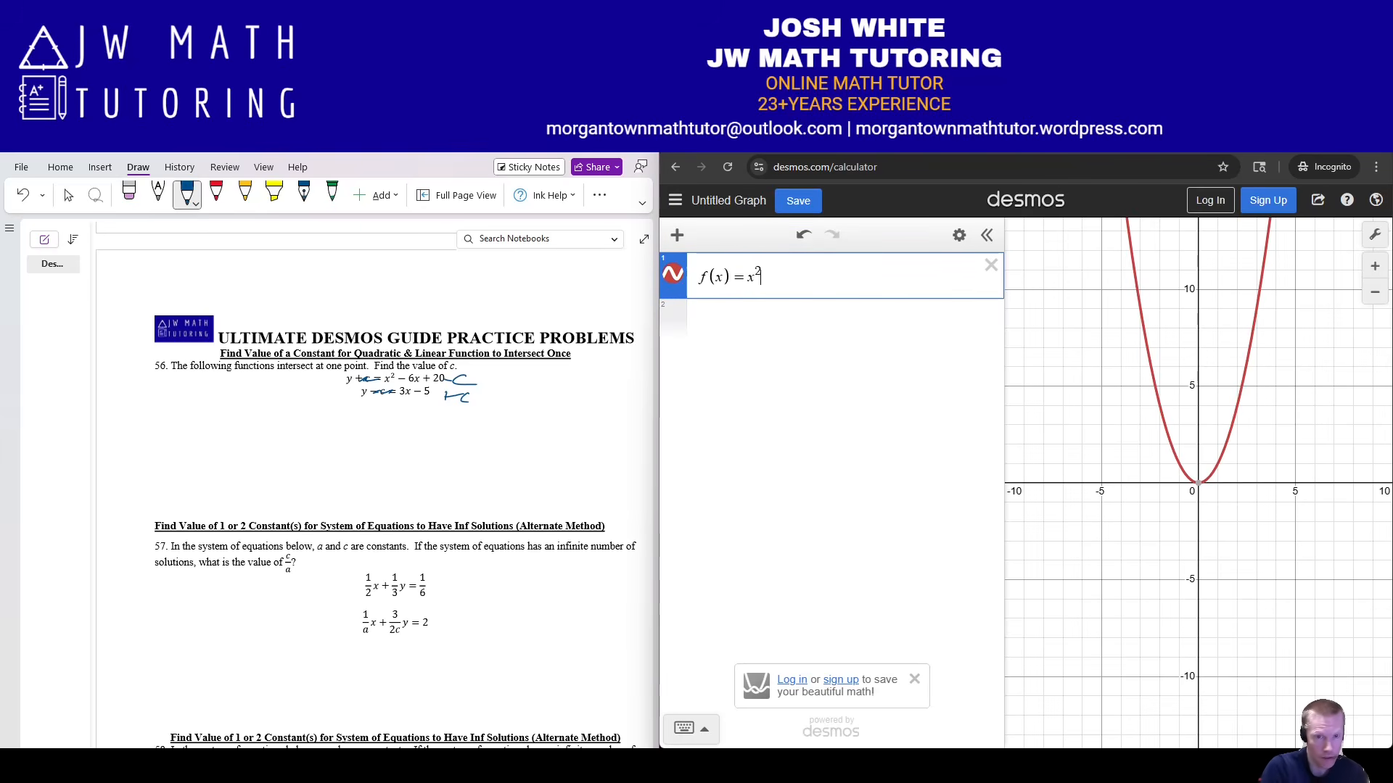
{"action": "key", "text": "Right"}
{"action": "type", "text": "-6x+20"}
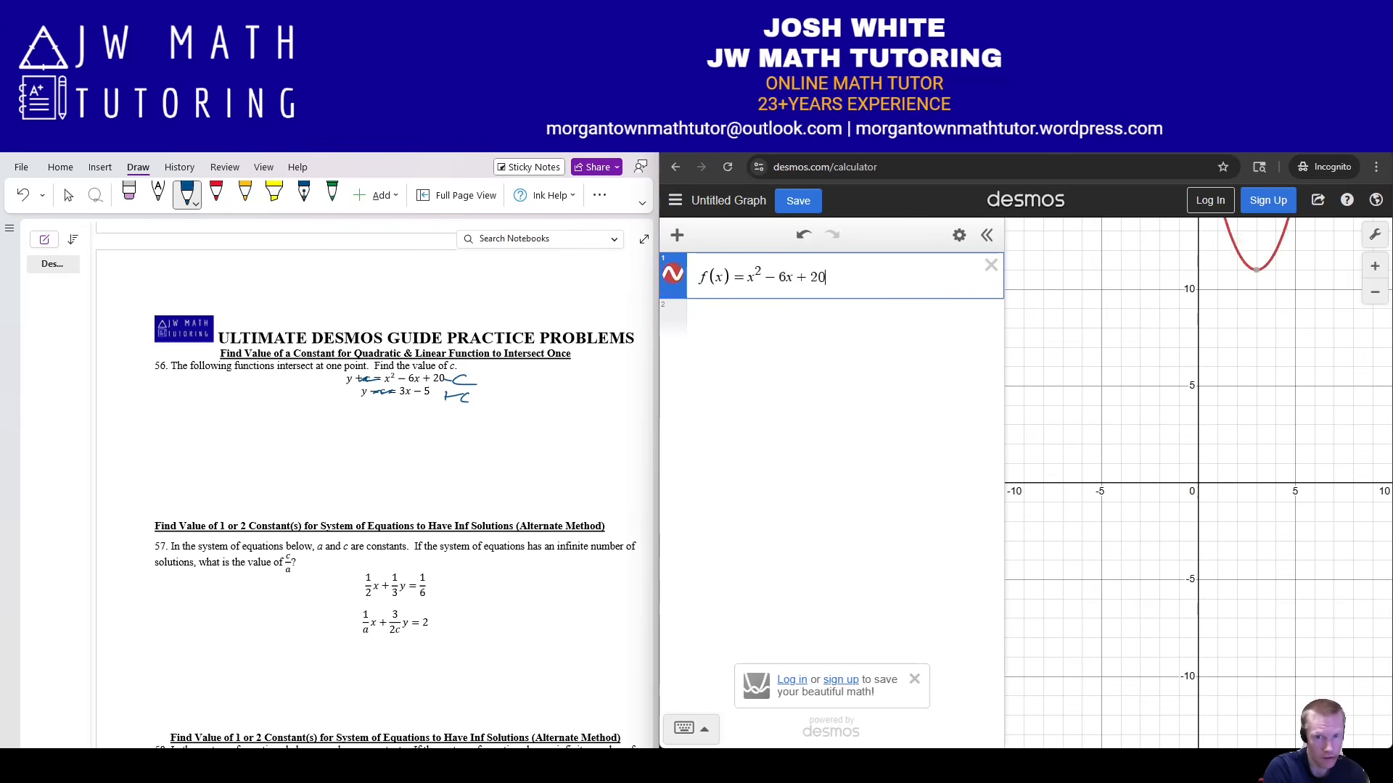
{"action": "type", "text": "-c"}
{"action": "key", "text": "Return"}
{"action": "type", "text": "g(x)="}
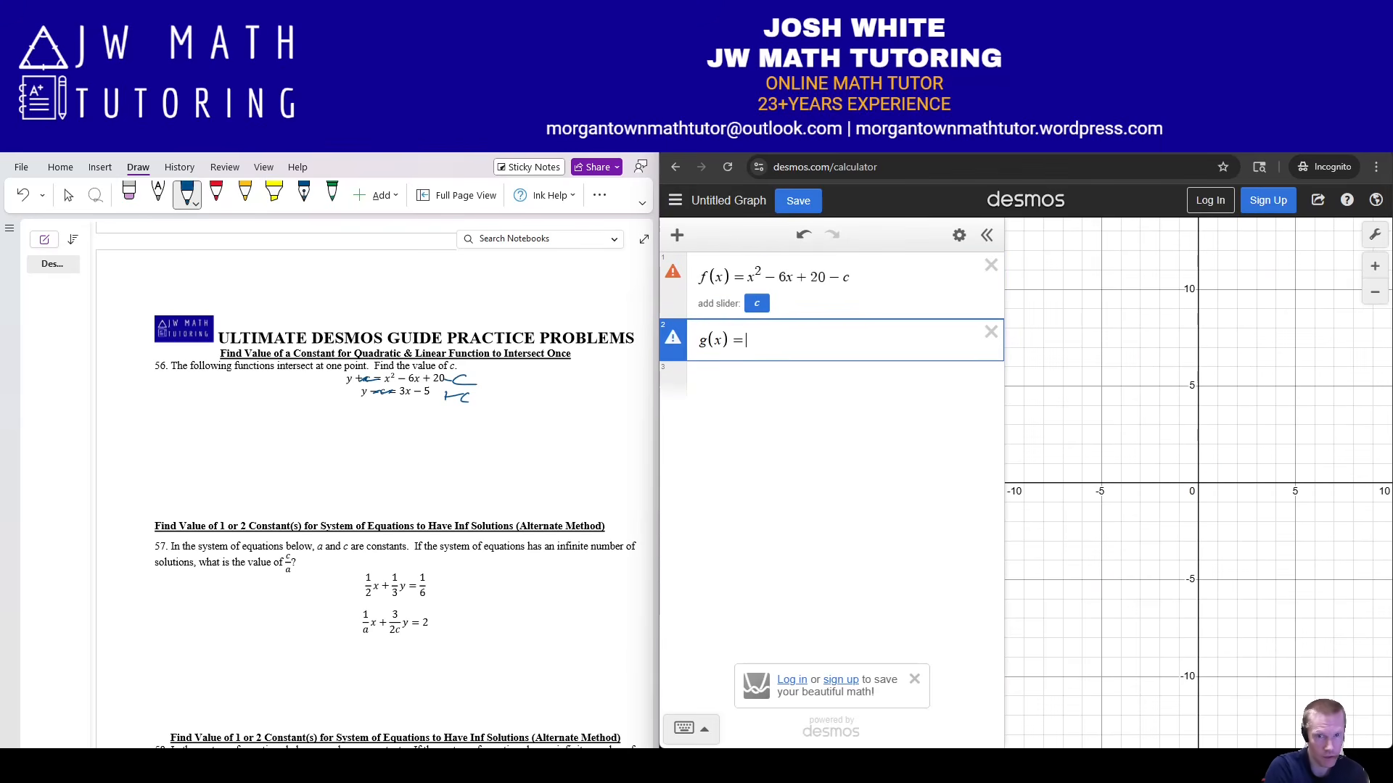
{"action": "type", "text": "3x-5+c"}
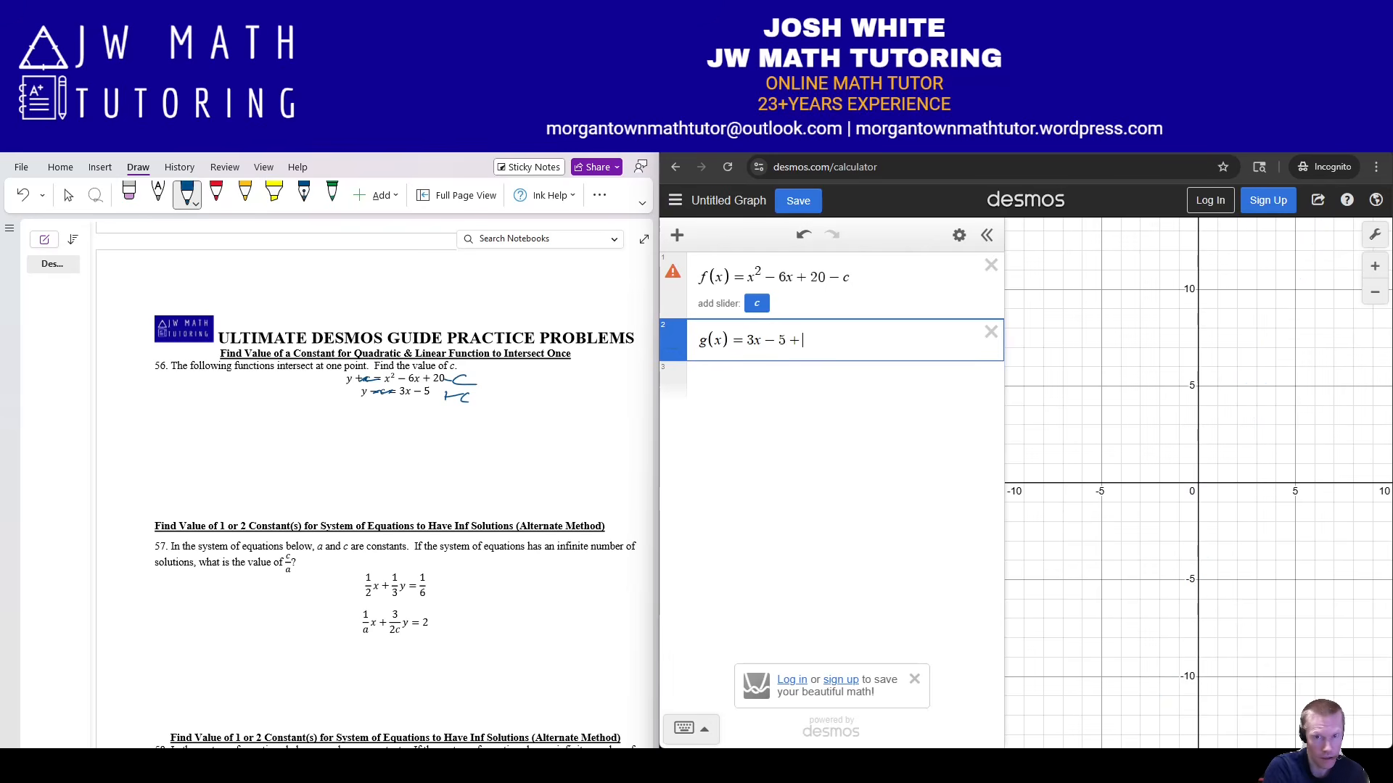
Enter the tangency regression using x₁ in every argument, yielding c = 2.375 and x₁ = 4.5.
{"action": "key", "text": "Return"}
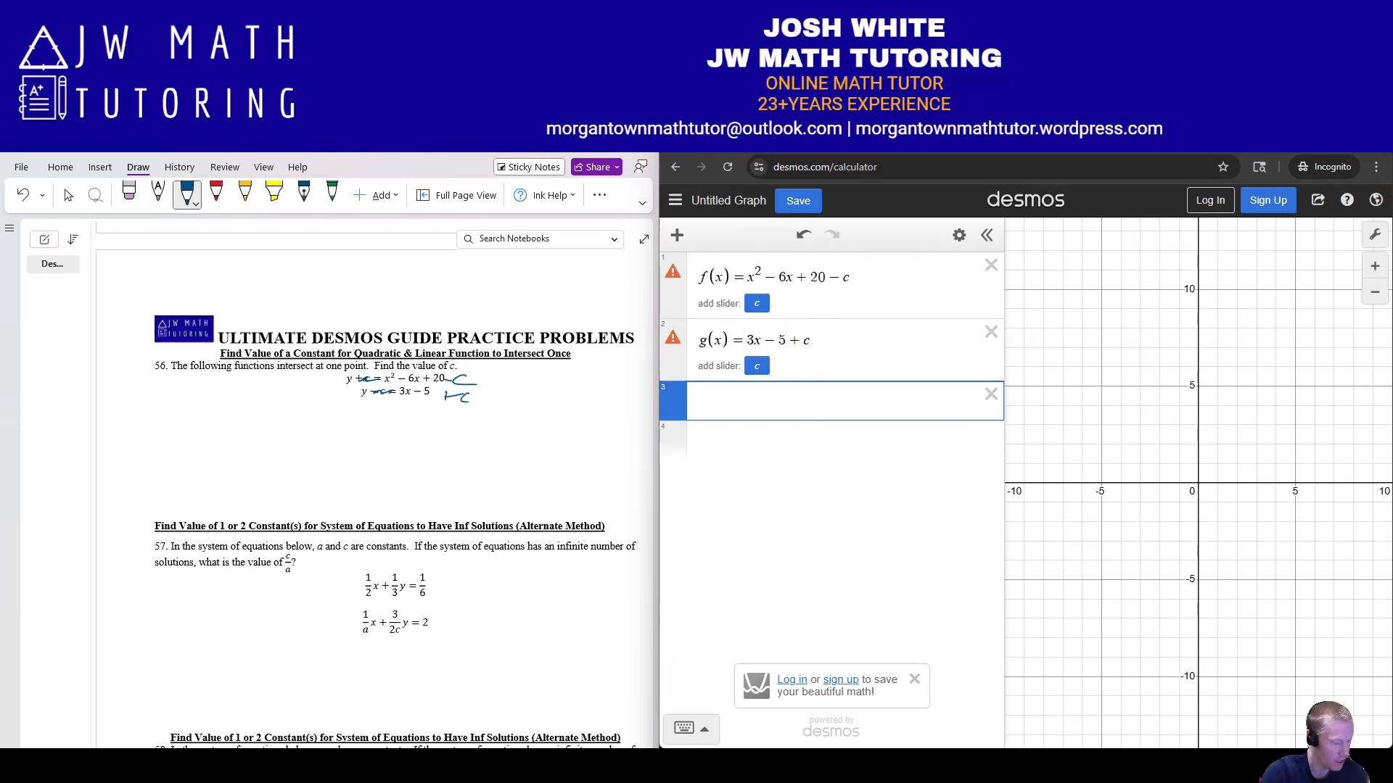
{"action": "type", "text": "[f(x),f"}
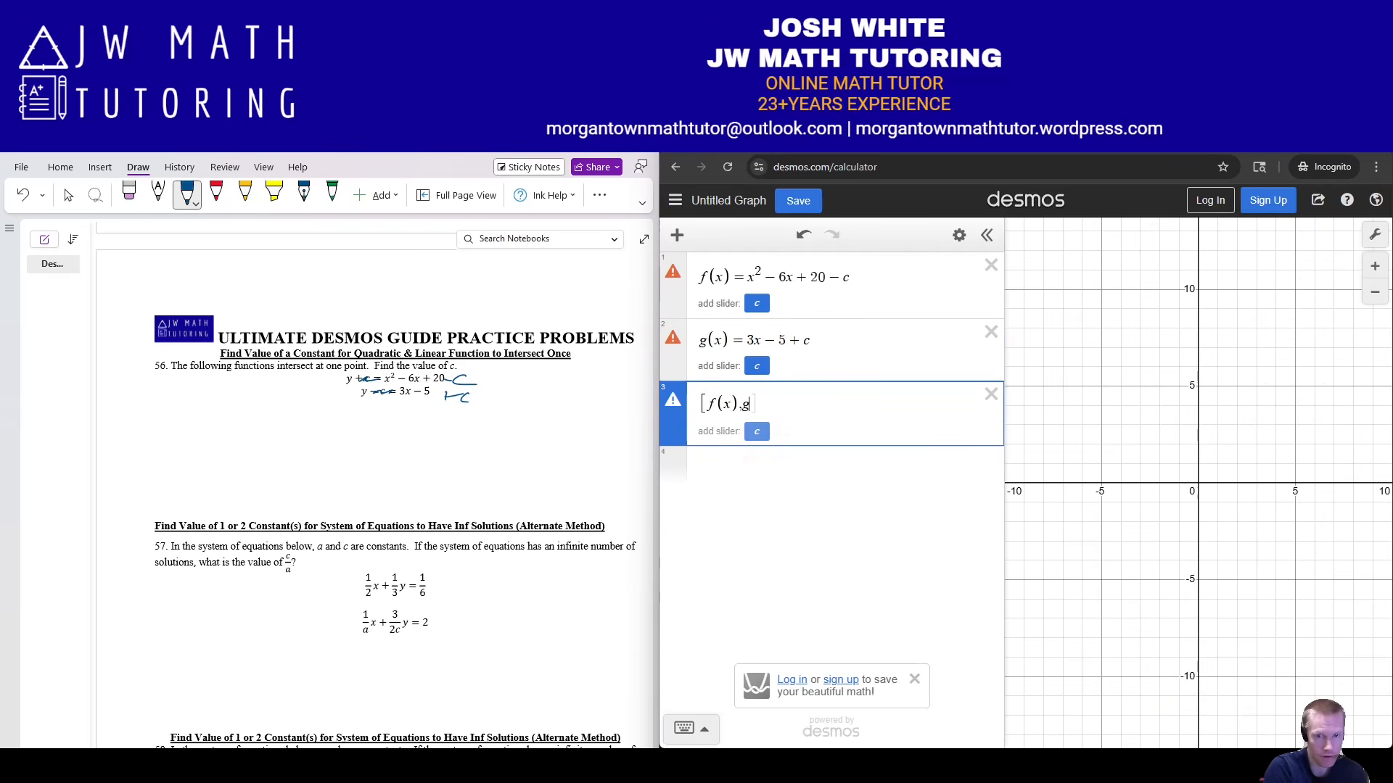
{"action": "type", "text": "'(x_1)"}
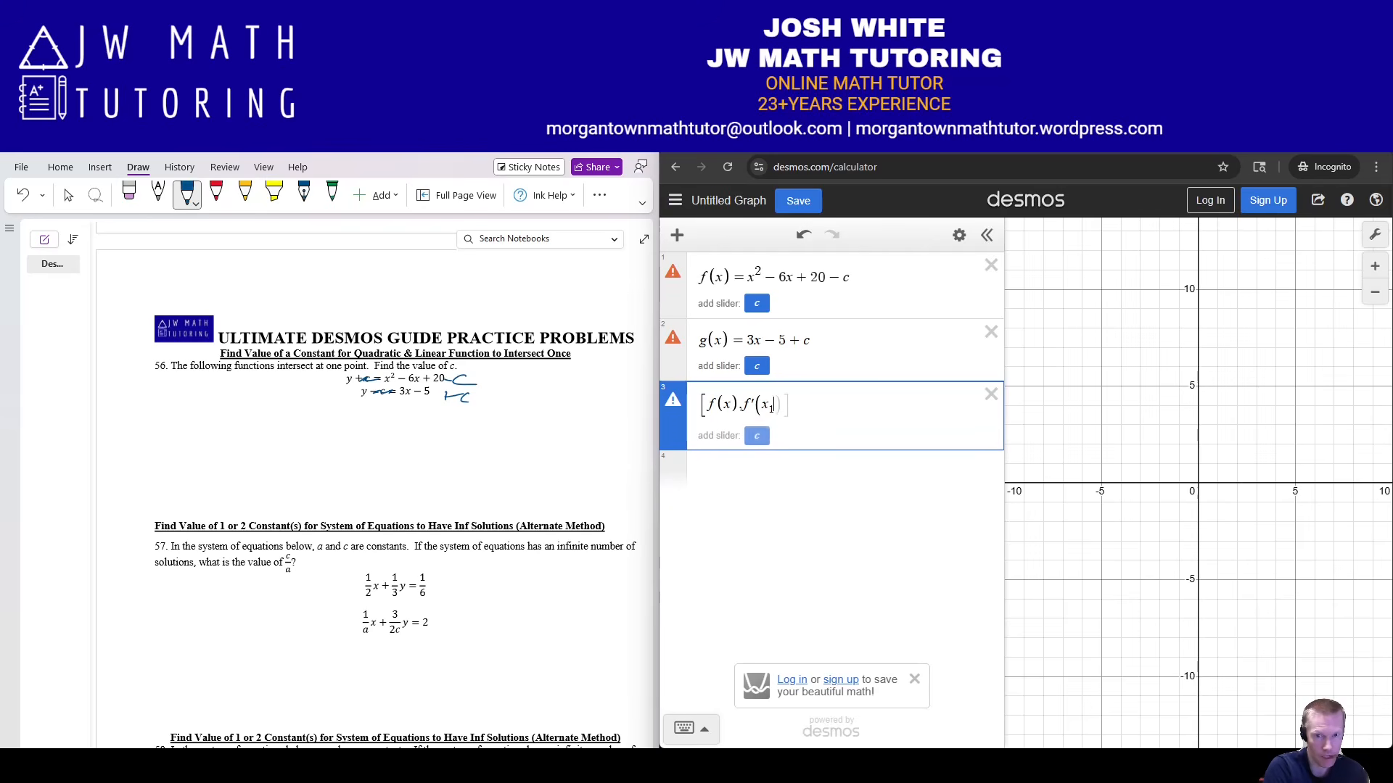
{"action": "key", "text": "Left"}
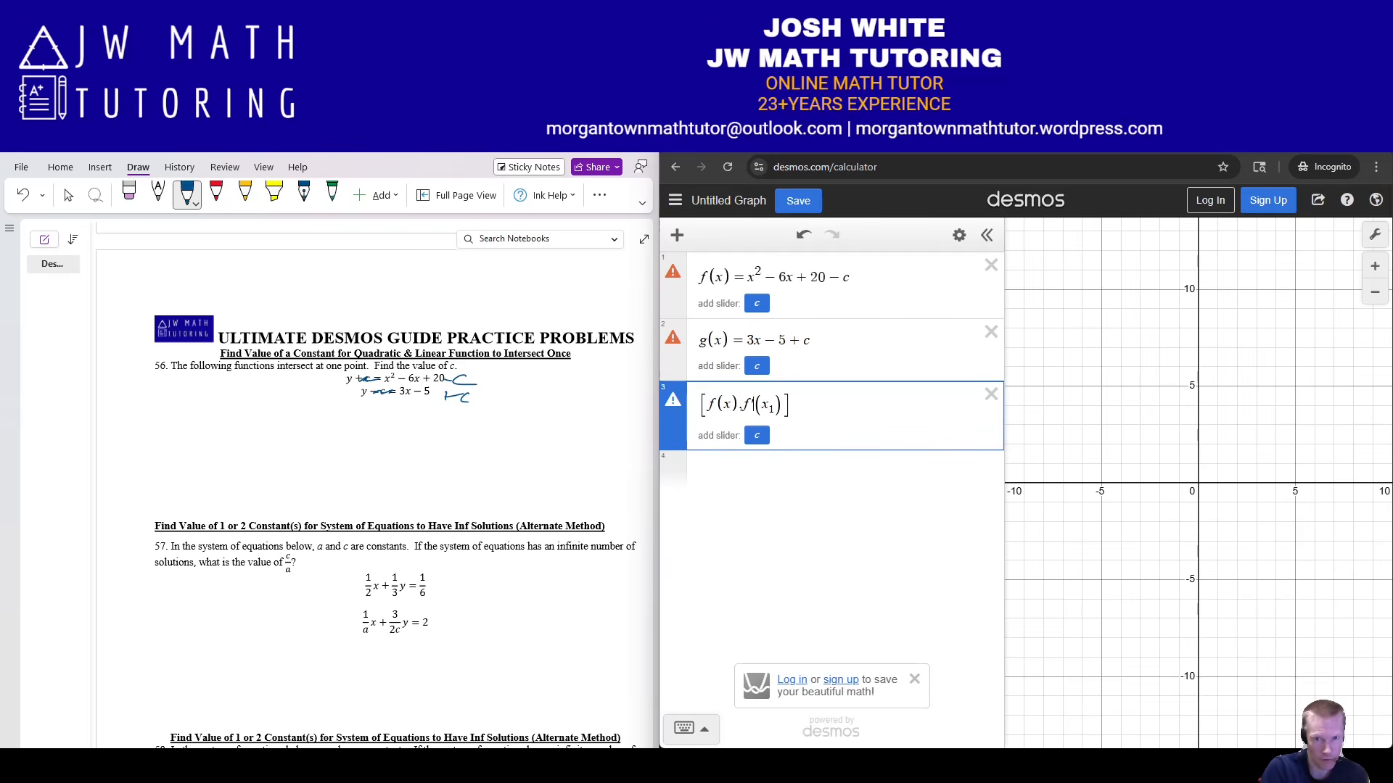
{"action": "type", "text": "1"}
{"action": "key", "text": "Right"}
{"action": "key", "text": "Right"}
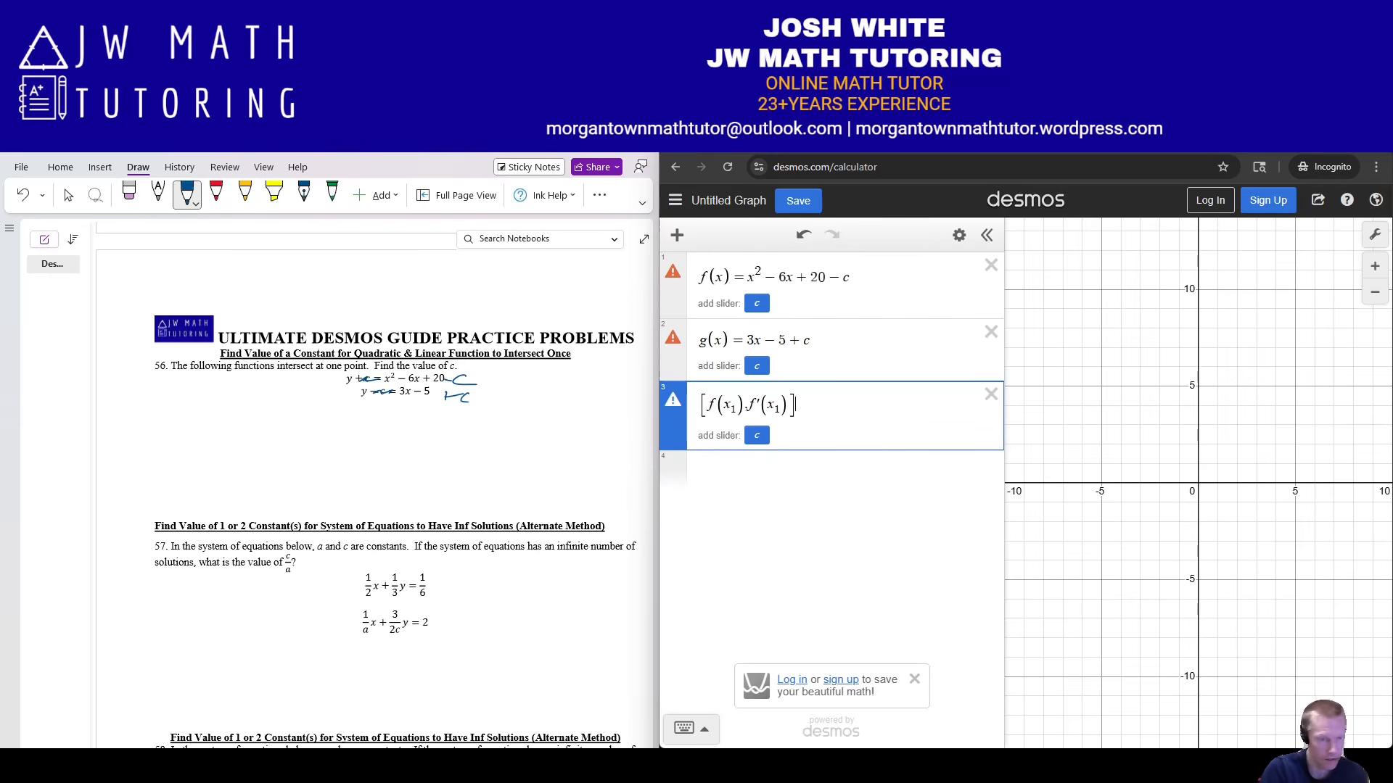
{"action": "type", "text": "~"}
{"action": "type", "text": "[g(x"}
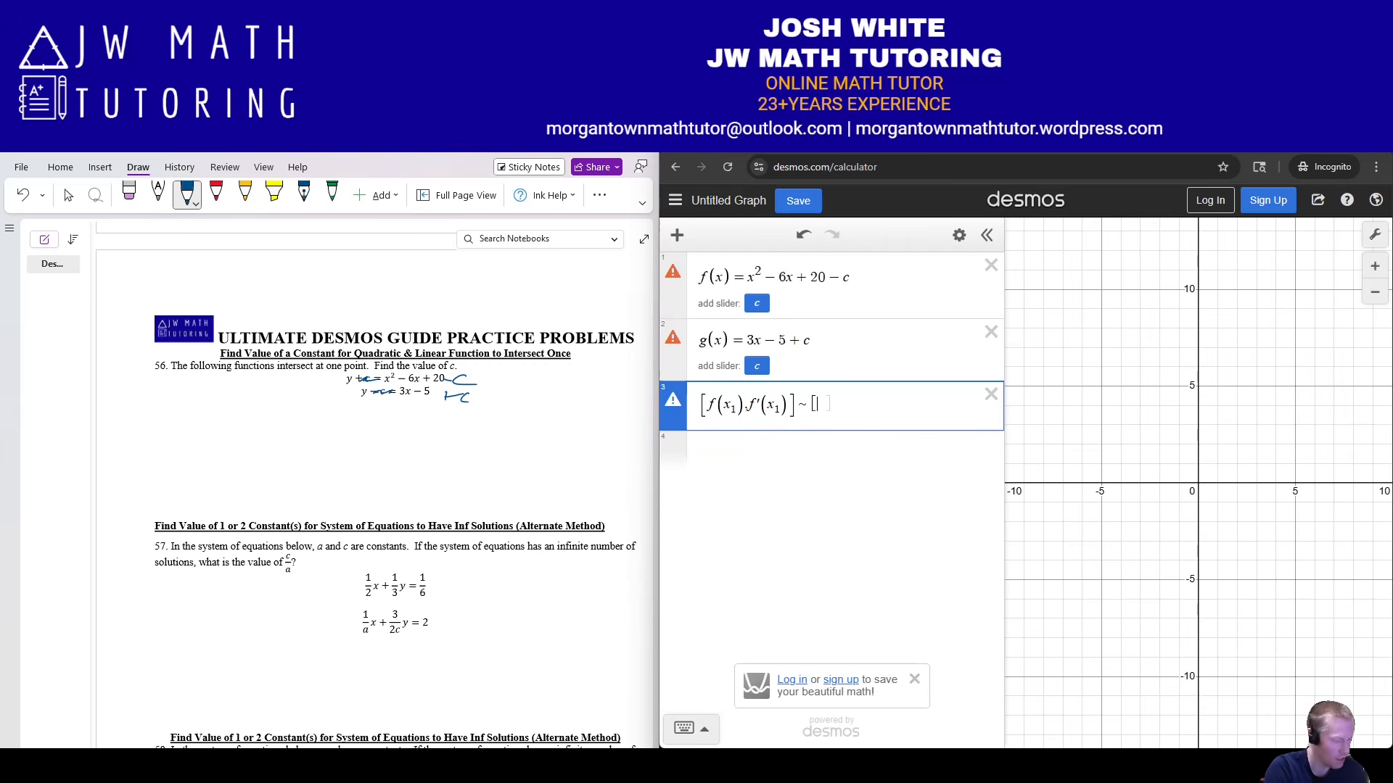
{"action": "type", "text": "1"}
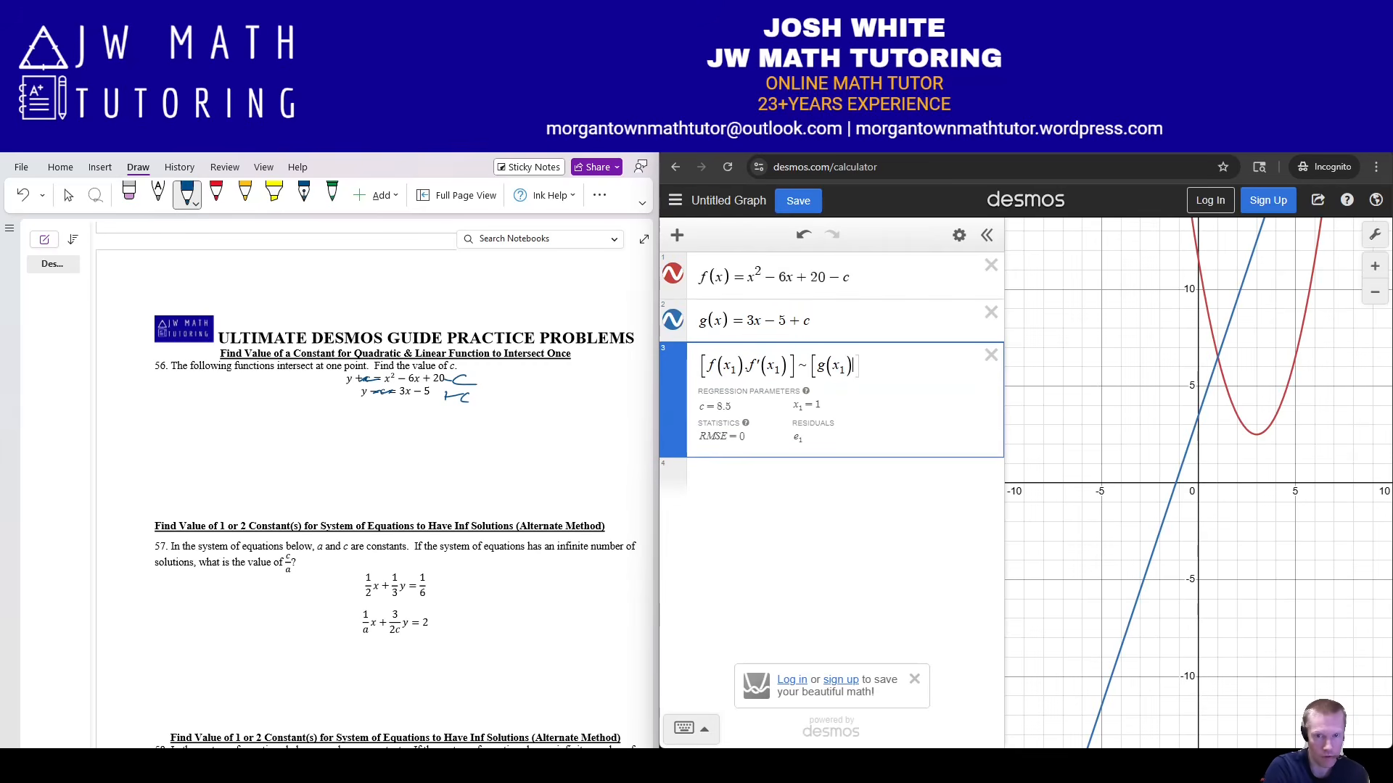
{"action": "key", "text": "Right"}
{"action": "type", "text": ",g1"}
{"action": "key", "text": "BackSpace"}
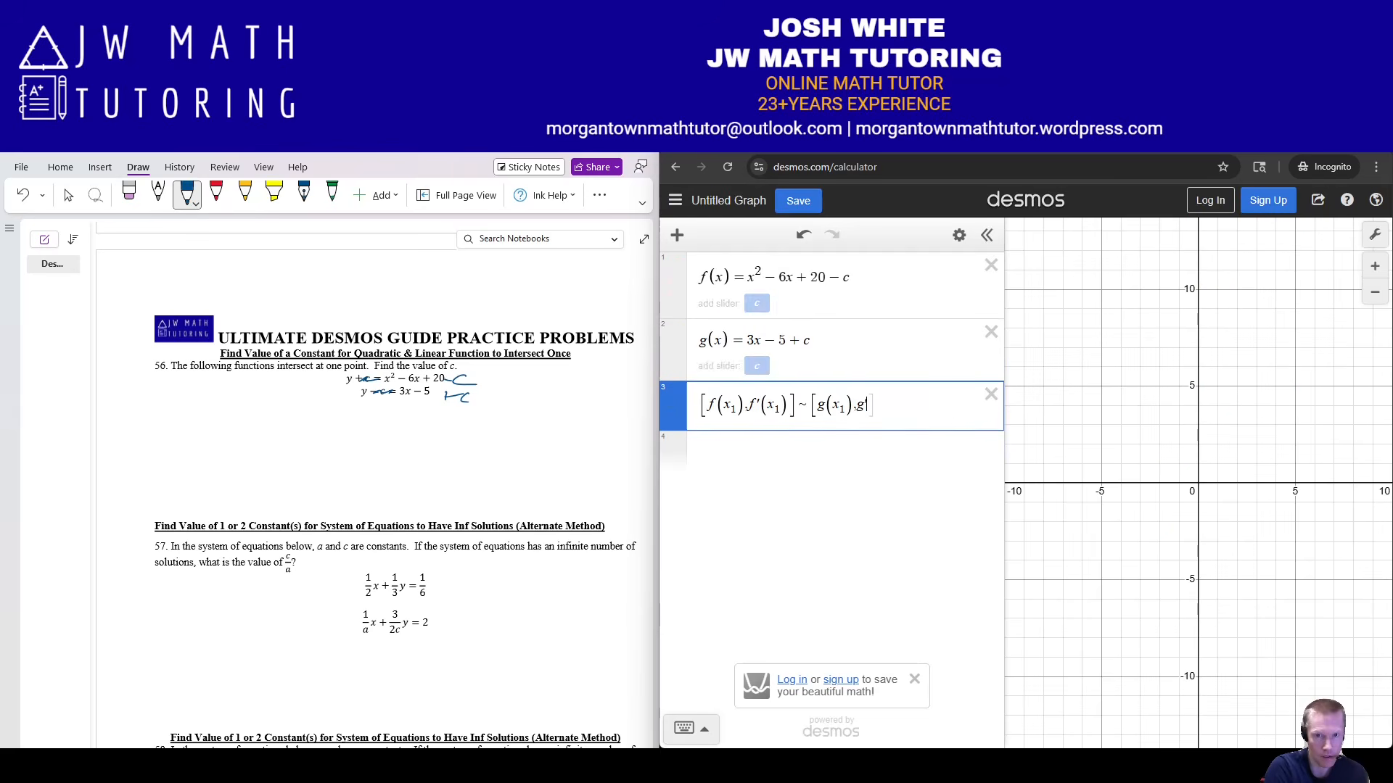
{"action": "type", "text": "'(x1"}
{"action": "key", "text": "Right"}
{"action": "key", "text": "Right"}
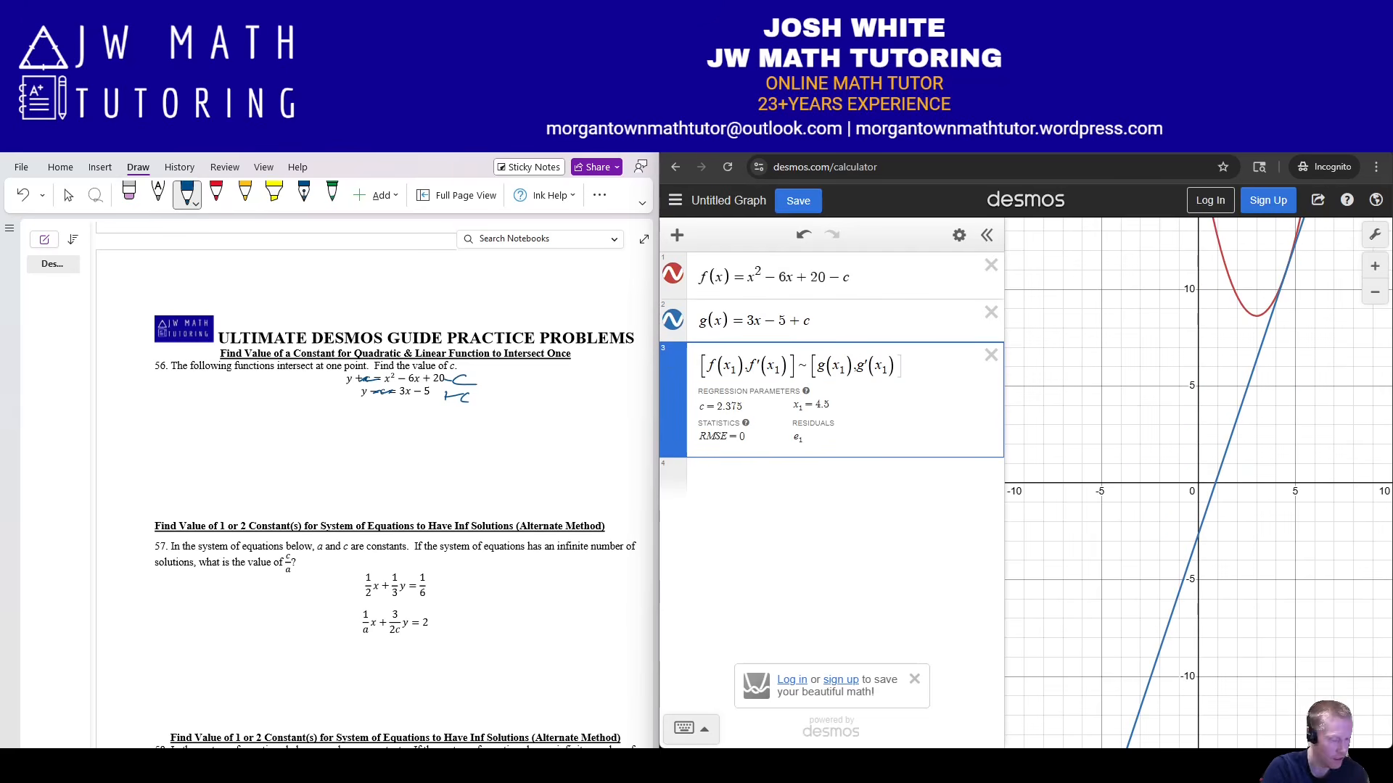
{"action": "key", "text": "Right"}
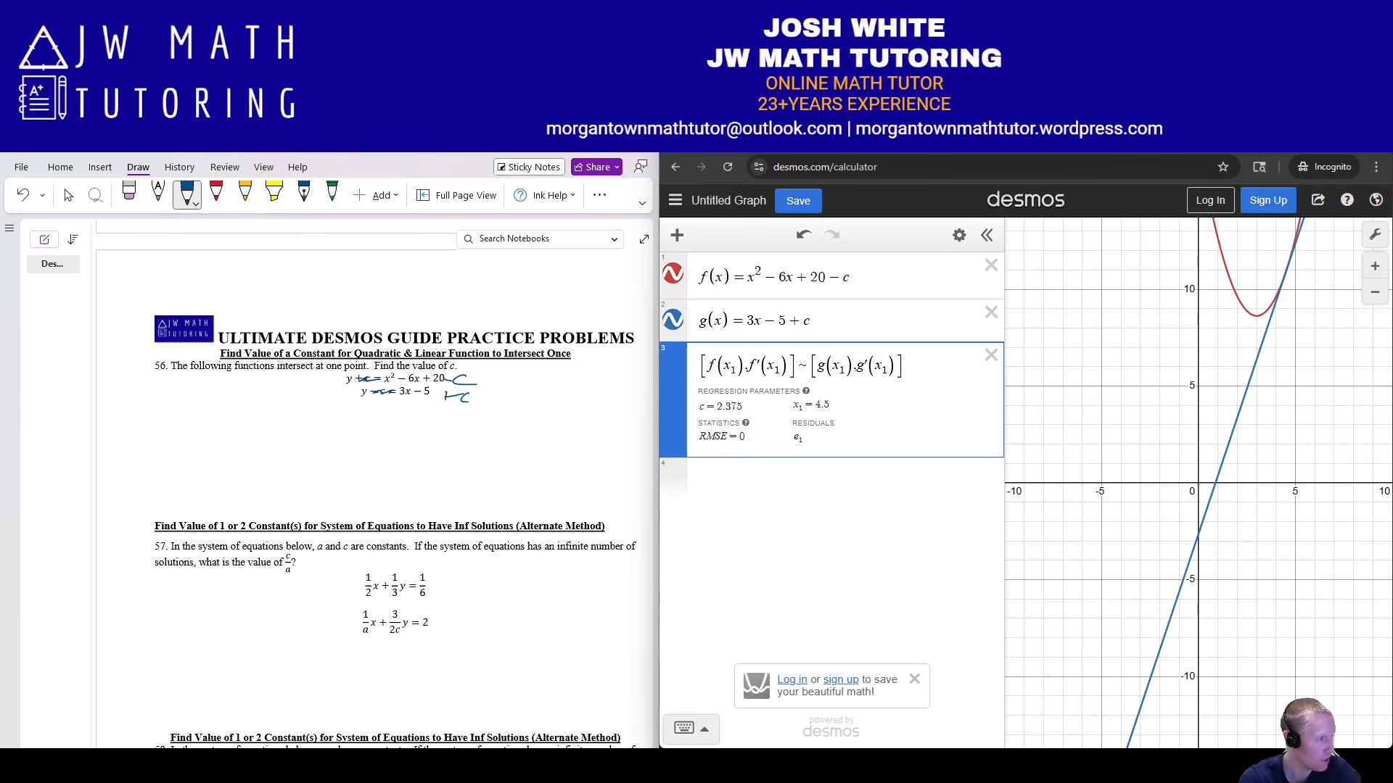
{"action": "key", "text": "Return"}
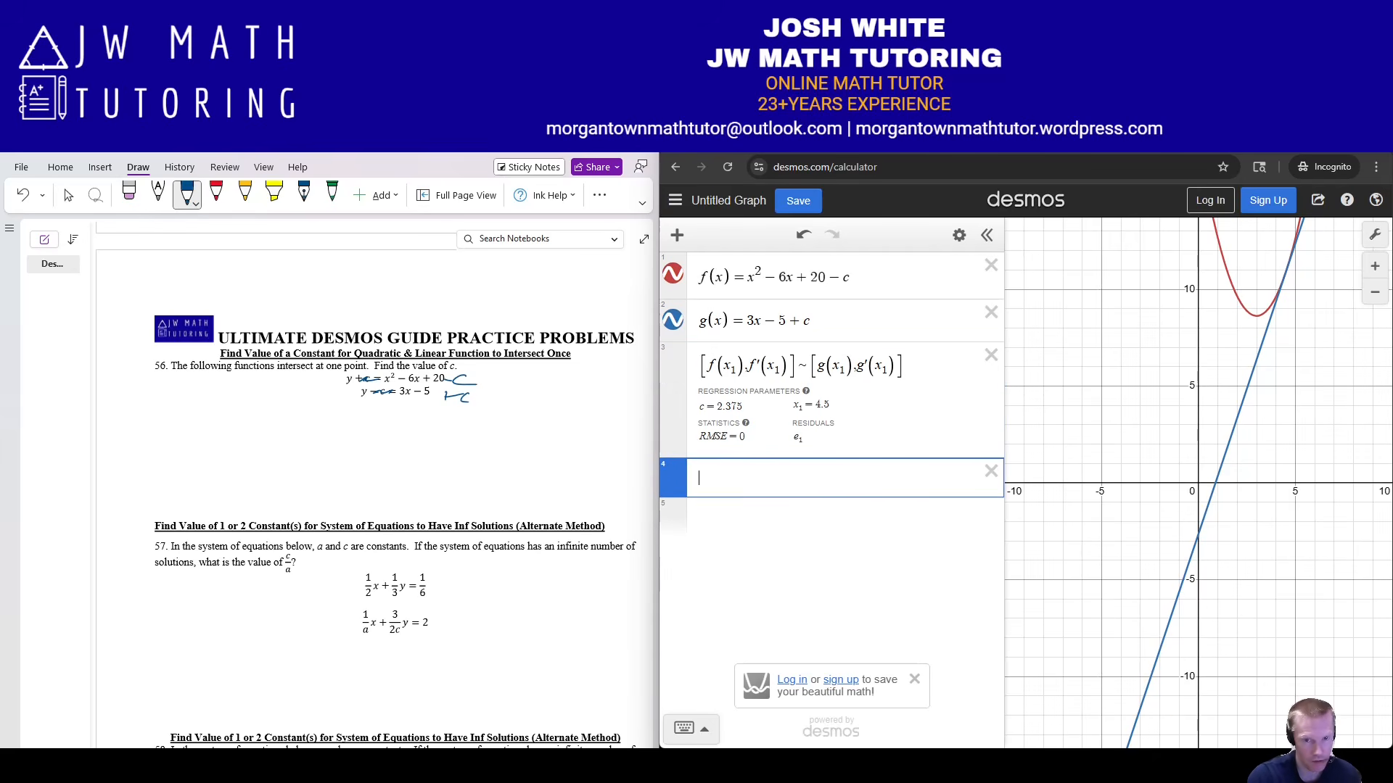
Show c as 19/8 in Desmos and ink the boxed answer '2.375, 19/8' under problem 56.
{"action": "type", "text": "c"}
{"action": "left_click", "coordinate": [672, 479]}
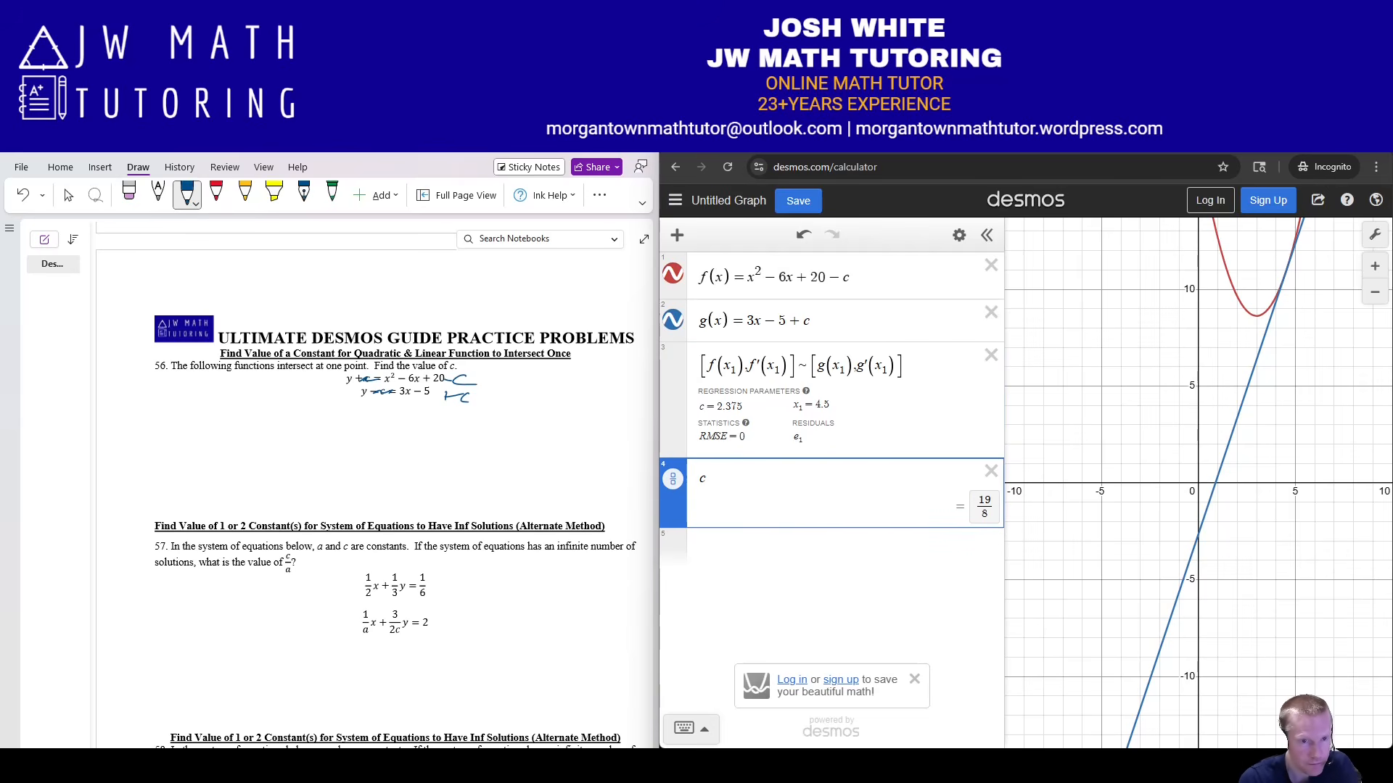
{"action": "mouse_move", "coordinate": [250, 430]}
{"action": "left_mouse_down"}
{"action": "mouse_move", "coordinate": [270, 461]}
{"action": "mouse_move", "coordinate": [295, 441]}
{"action": "mouse_move", "coordinate": [291, 457]}
{"action": "left_mouse_up"}
{"action": "left_click", "coordinate": [277, 457]}
{"action": "mouse_move", "coordinate": [304, 430]}
{"action": "left_mouse_down"}
{"action": "mouse_move", "coordinate": [313, 457]}
{"action": "mouse_move", "coordinate": [340, 444]}
{"action": "left_mouse_up"}
{"action": "mouse_move", "coordinate": [339, 430]}
{"action": "left_mouse_down"}
{"action": "mouse_move", "coordinate": [355, 427]}
{"action": "mouse_move", "coordinate": [337, 450]}
{"action": "left_mouse_up"}
{"action": "left_click_drag", "start_coordinate": [363, 452], "coordinate": [361, 468]}
{"action": "left_click_drag", "start_coordinate": [405, 424], "coordinate": [406, 437]}
{"action": "mouse_move", "coordinate": [378, 449]}
{"action": "left_mouse_down"}
{"action": "mouse_move", "coordinate": [412, 444]}
{"action": "mouse_move", "coordinate": [399, 455]}
{"action": "left_mouse_up"}
{"action": "mouse_move", "coordinate": [227, 422]}
{"action": "left_mouse_down"}
{"action": "mouse_move", "coordinate": [385, 484]}
{"action": "mouse_move", "coordinate": [460, 418]}
{"action": "mouse_move", "coordinate": [226, 424]}
{"action": "left_mouse_up"}
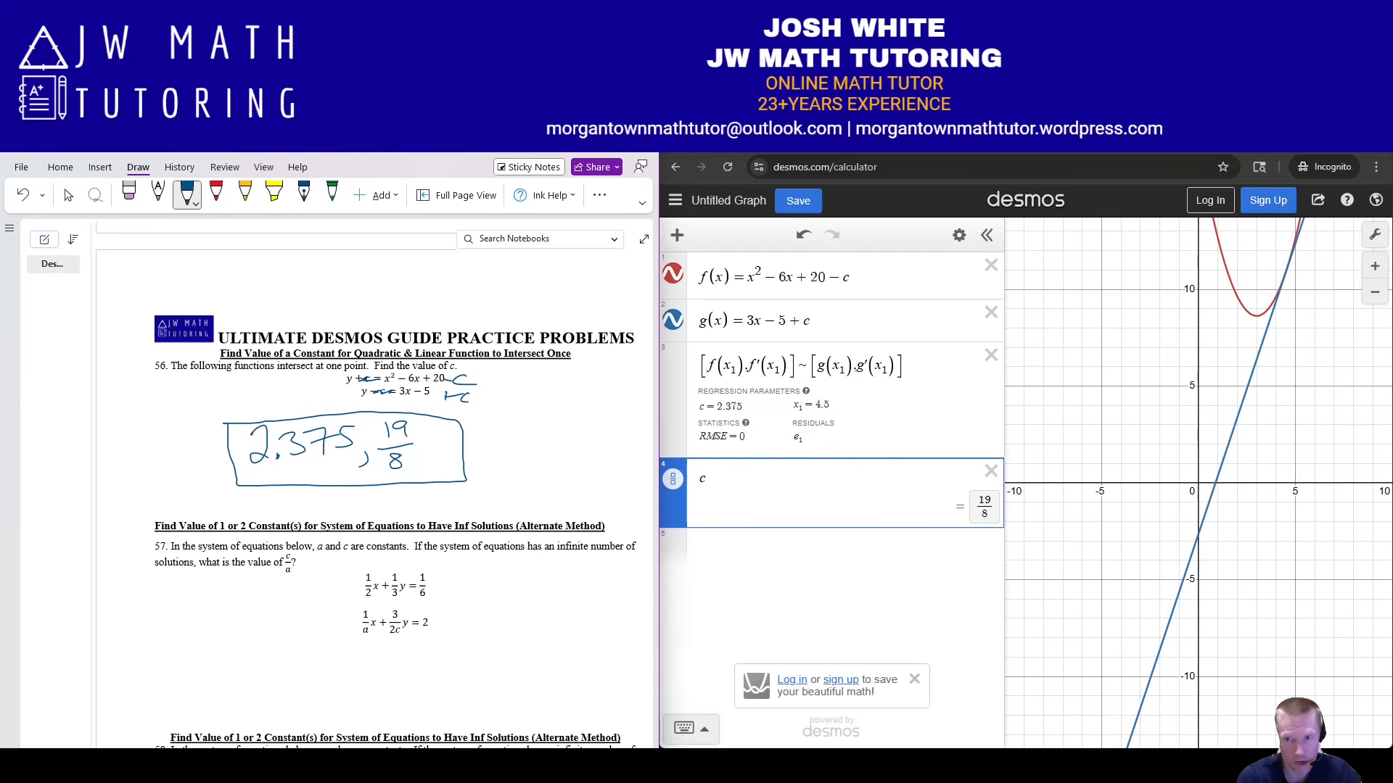
{"action": "left_click_drag", "start_coordinate": [1204, 391], "coordinate": [1071, 516]}
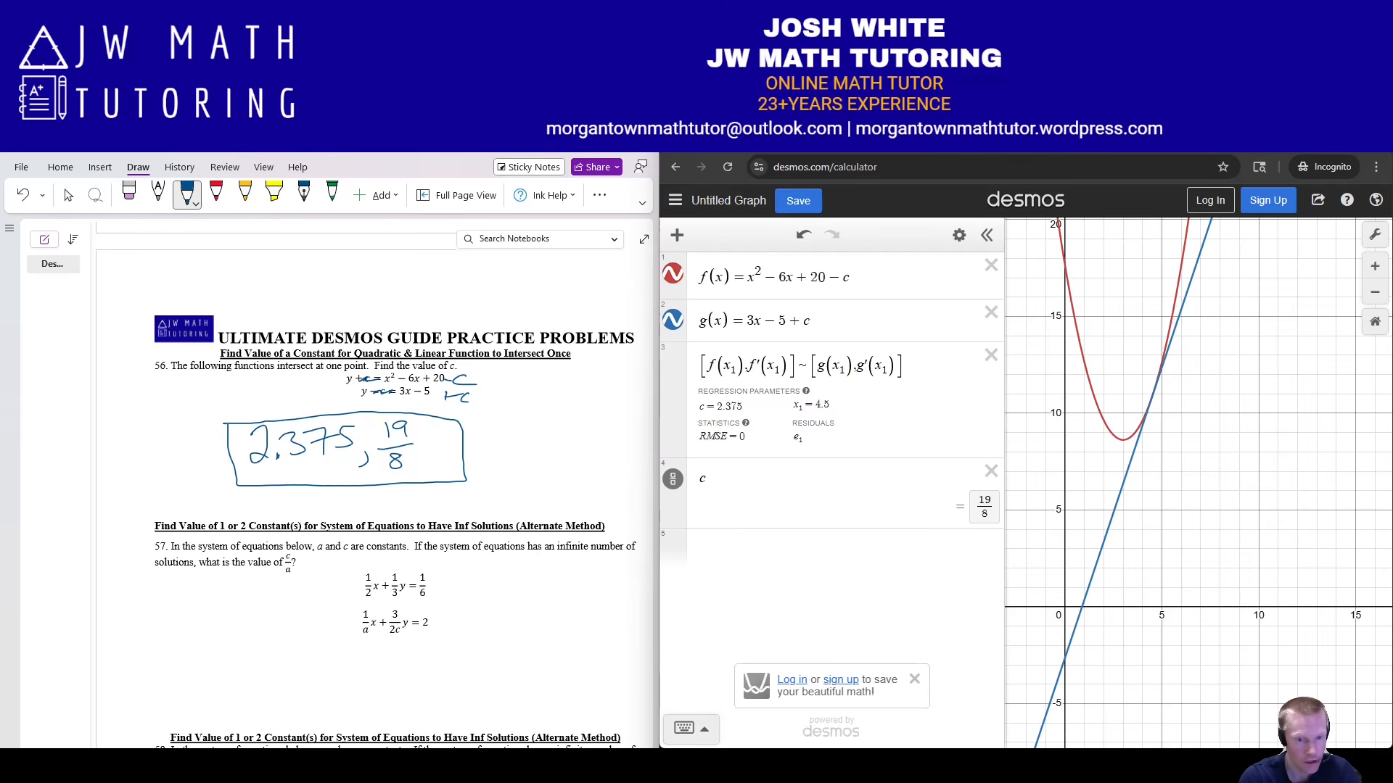
Review the guide PDF's method table, then delete all expressions from Desmos.
{"action": "left_click", "coordinate": [407, 766]}
{"action": "scroll", "coordinate": [340, 477], "scroll_direction": "down", "scroll_amount": 3}
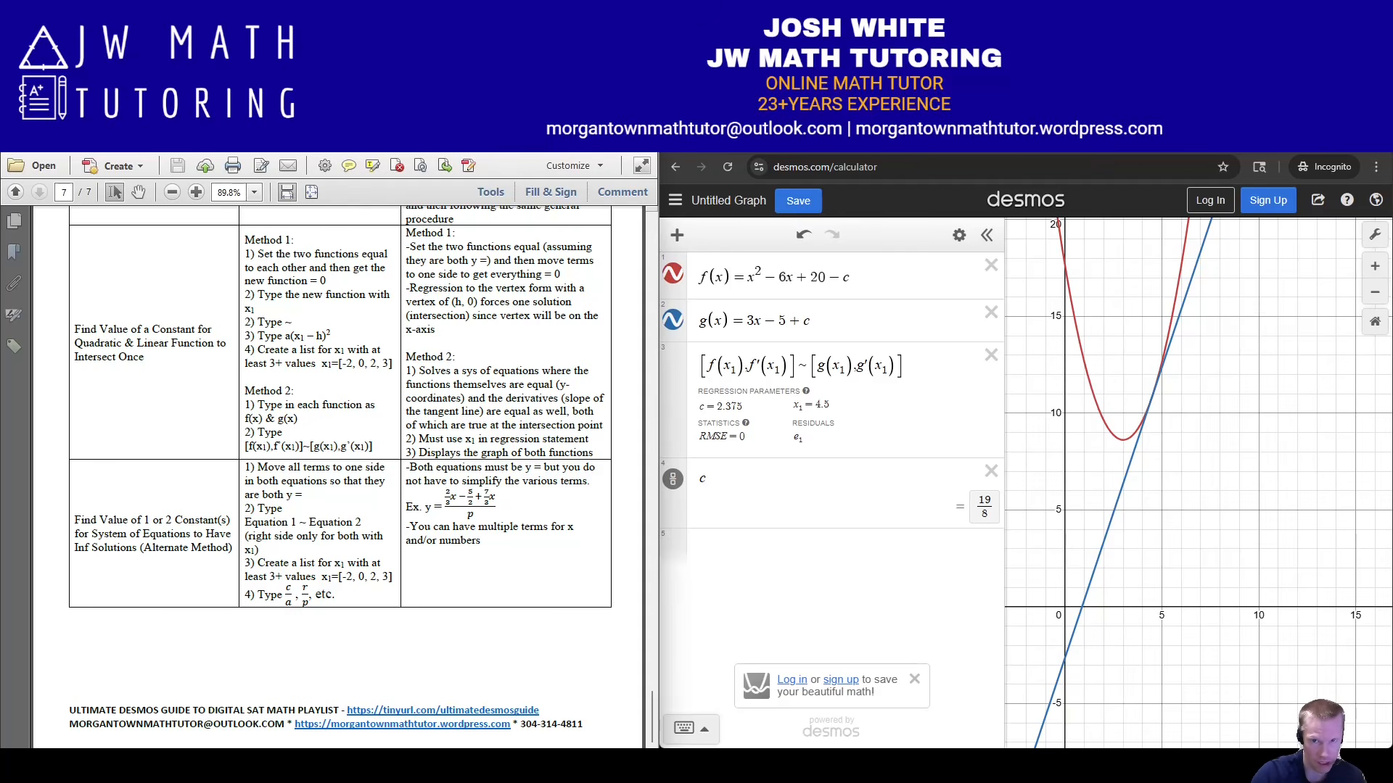
{"action": "left_click", "coordinate": [959, 235]}
{"action": "left_click", "coordinate": [707, 232]}
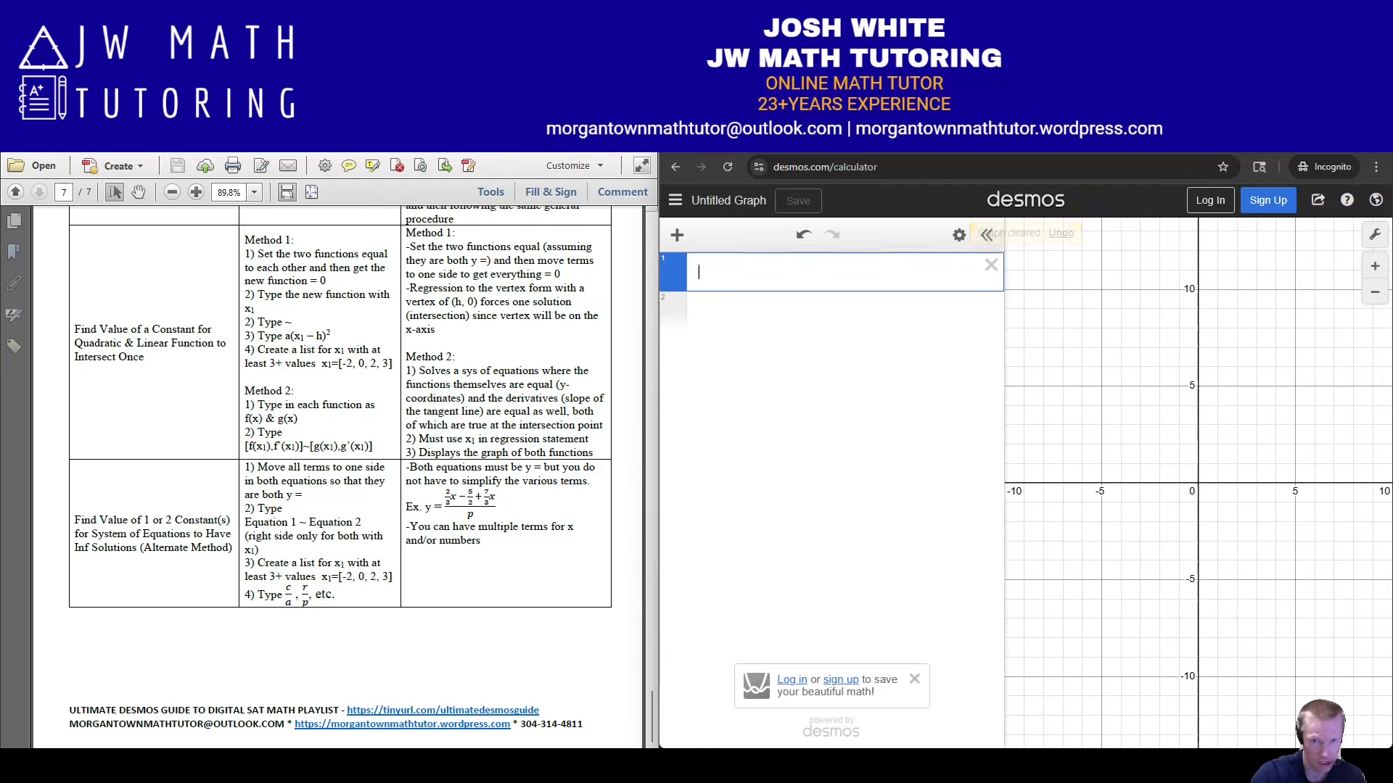
Ink problem 57's first equation rewritten as 3(1/6 − ½x), striking the left x term.
{"action": "key", "text": "alt+Tab"}
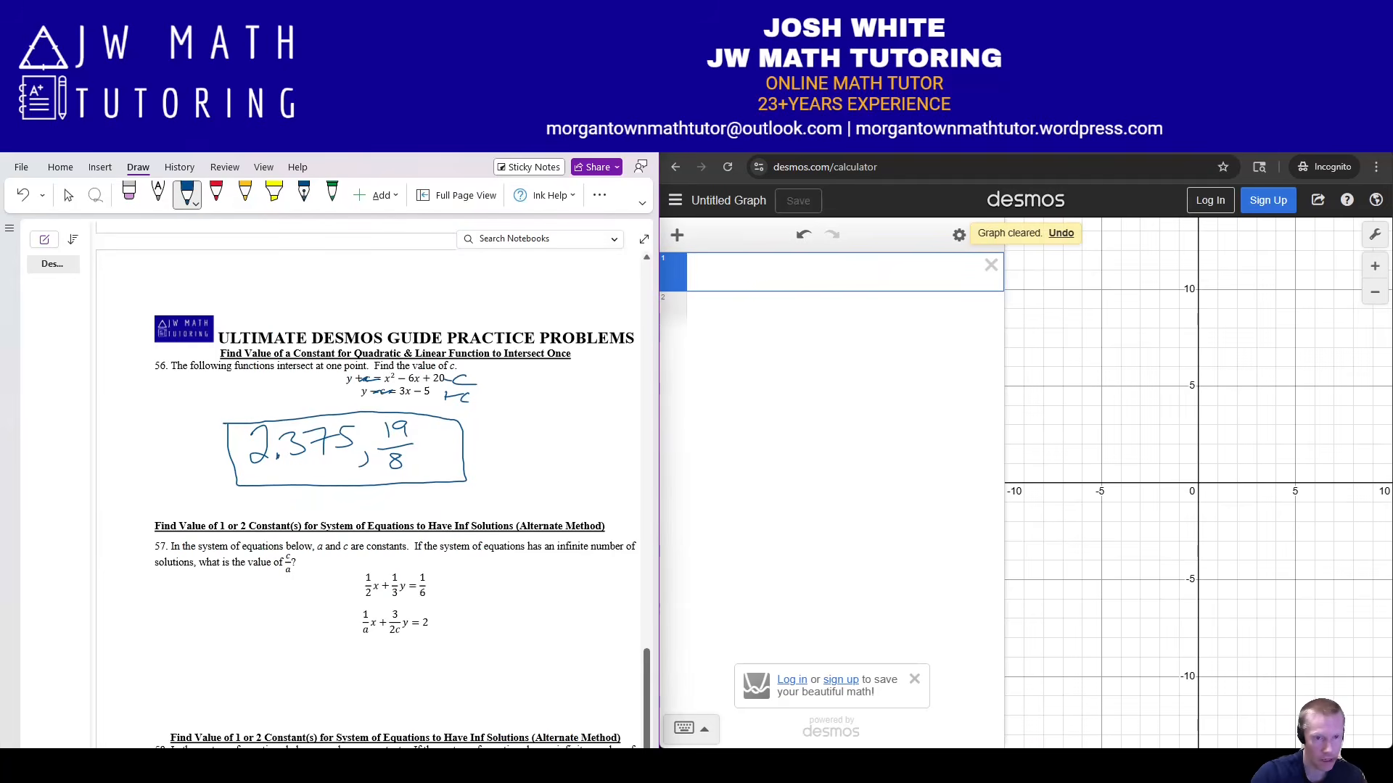
{"action": "scroll", "coordinate": [370, 478], "scroll_direction": "down", "scroll_amount": 3}
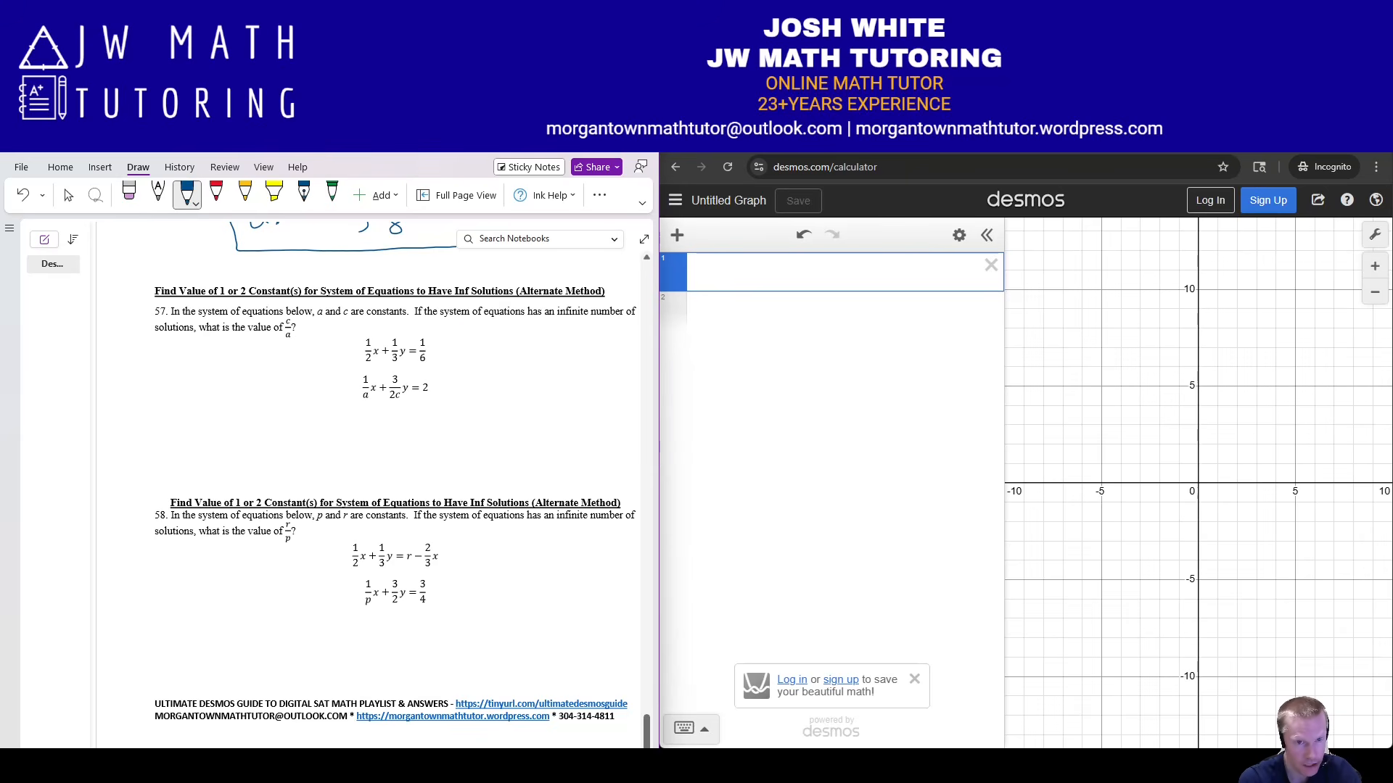
{"action": "left_click_drag", "start_coordinate": [434, 345], "coordinate": [449, 345]}
{"action": "mouse_move", "coordinate": [462, 333]}
{"action": "left_mouse_down"}
{"action": "mouse_move", "coordinate": [480, 367]}
{"action": "mouse_move", "coordinate": [500, 361]}
{"action": "left_mouse_up"}
{"action": "left_click_drag", "start_coordinate": [500, 349], "coordinate": [488, 362]}
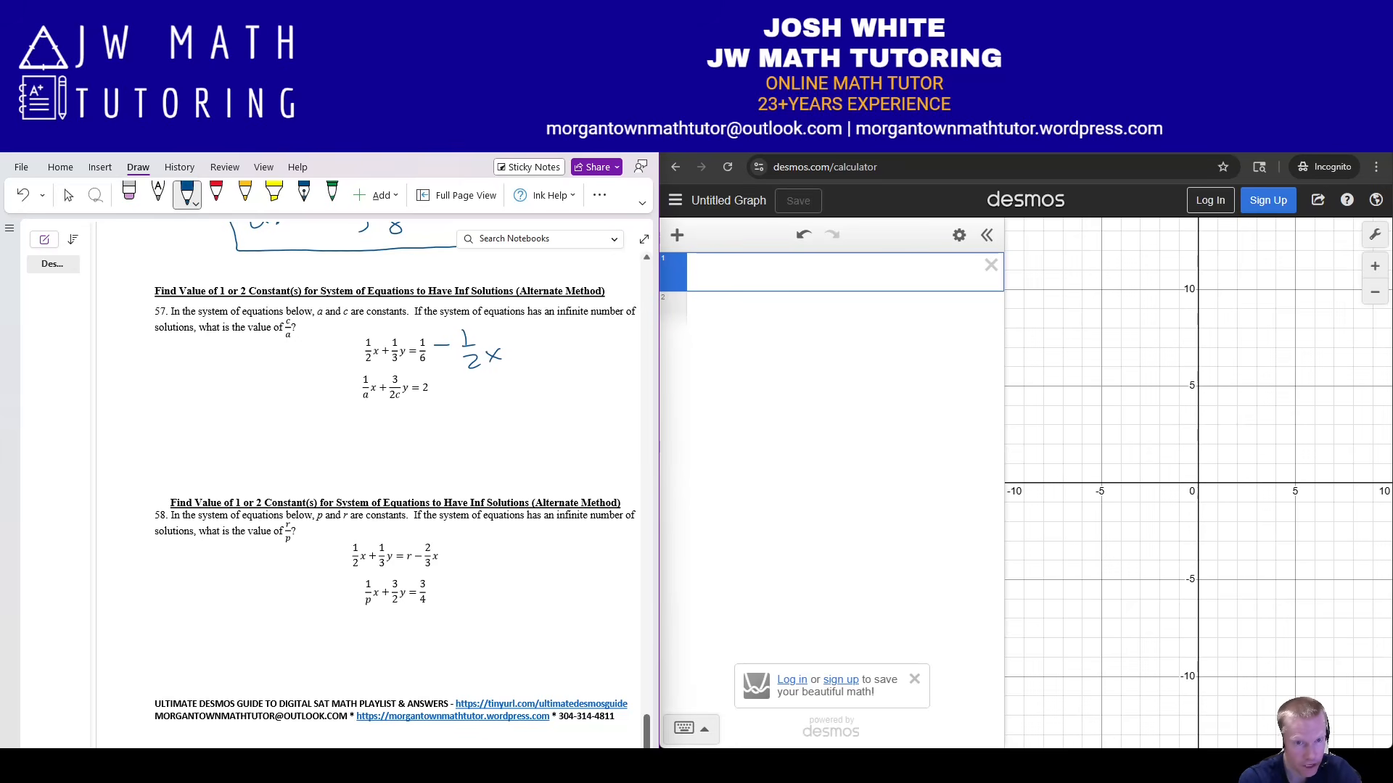
{"action": "left_click_drag", "start_coordinate": [366, 340], "coordinate": [396, 373]}
{"action": "mouse_move", "coordinate": [511, 324]}
{"action": "left_mouse_down"}
{"action": "mouse_move", "coordinate": [519, 377]}
{"action": "mouse_move", "coordinate": [538, 357]}
{"action": "left_mouse_up"}
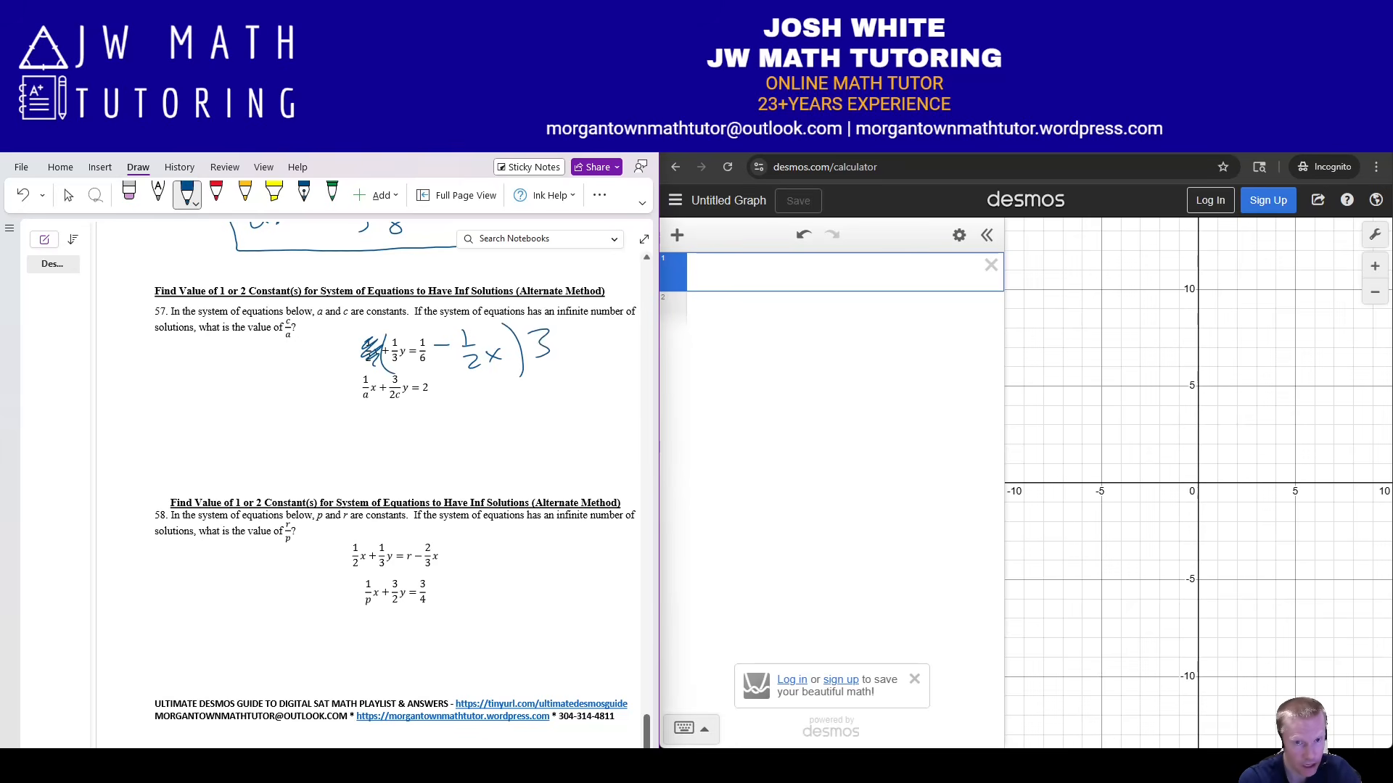
{"action": "left_click_drag", "start_coordinate": [360, 327], "coordinate": [363, 343]}
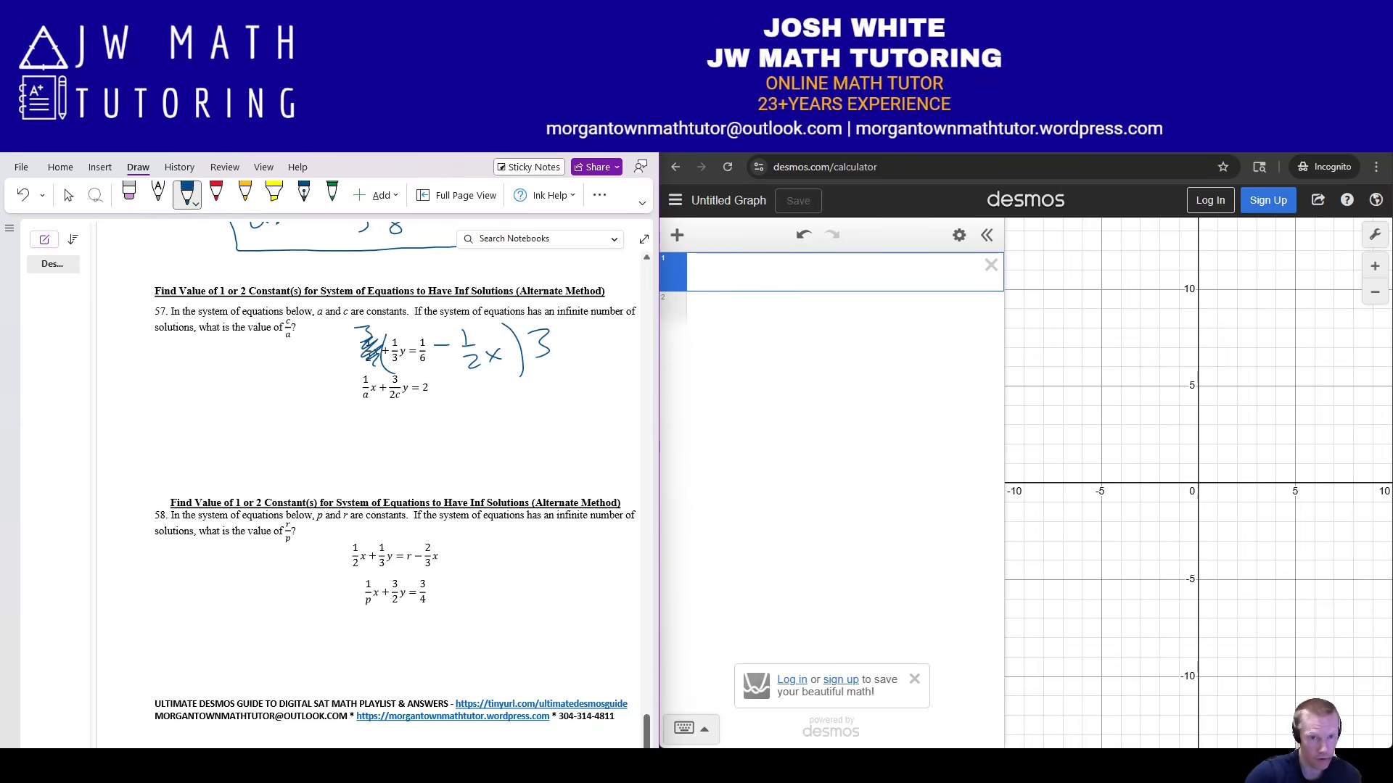
{"action": "left_click", "coordinate": [699, 272]}
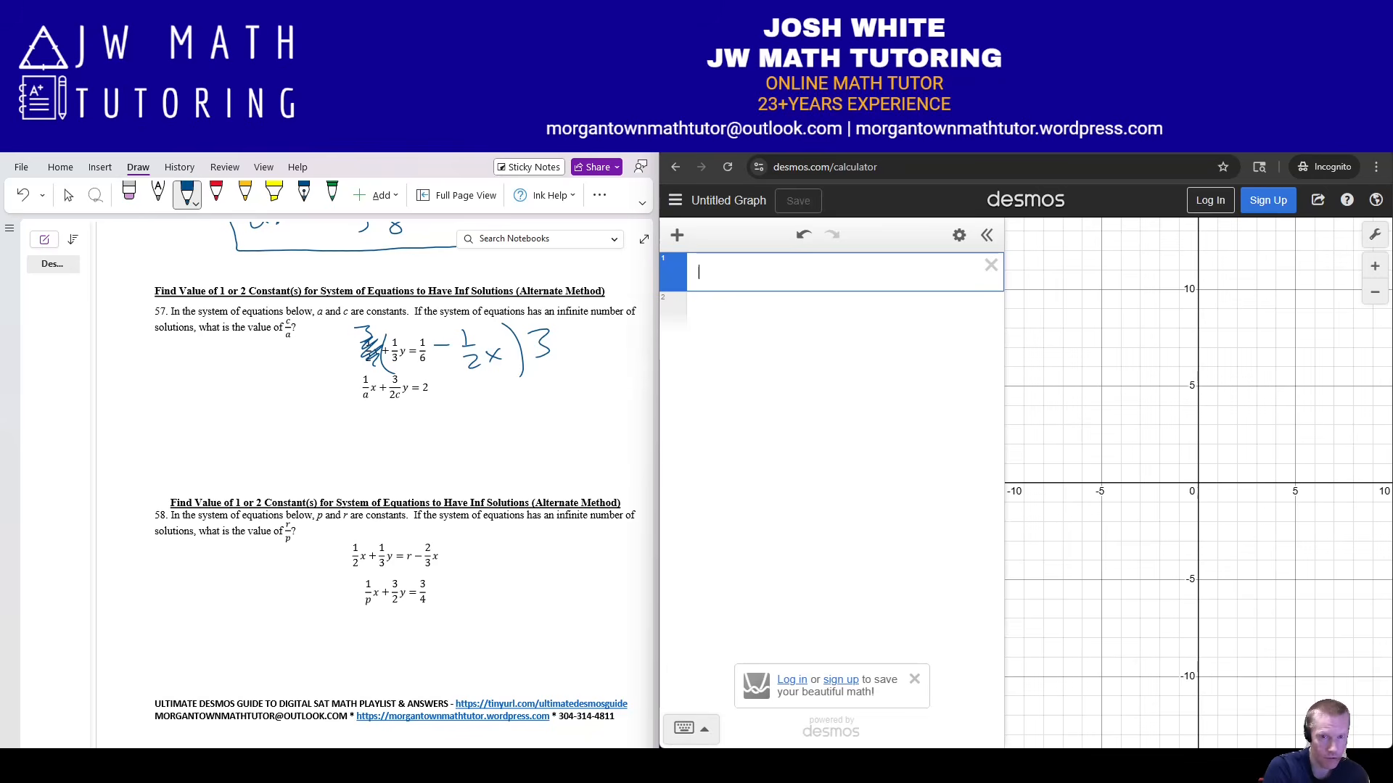
Enter the regression's left side 3(1/6 − ½x₁) ~ in Desmos.
{"action": "type", "text": "3"}
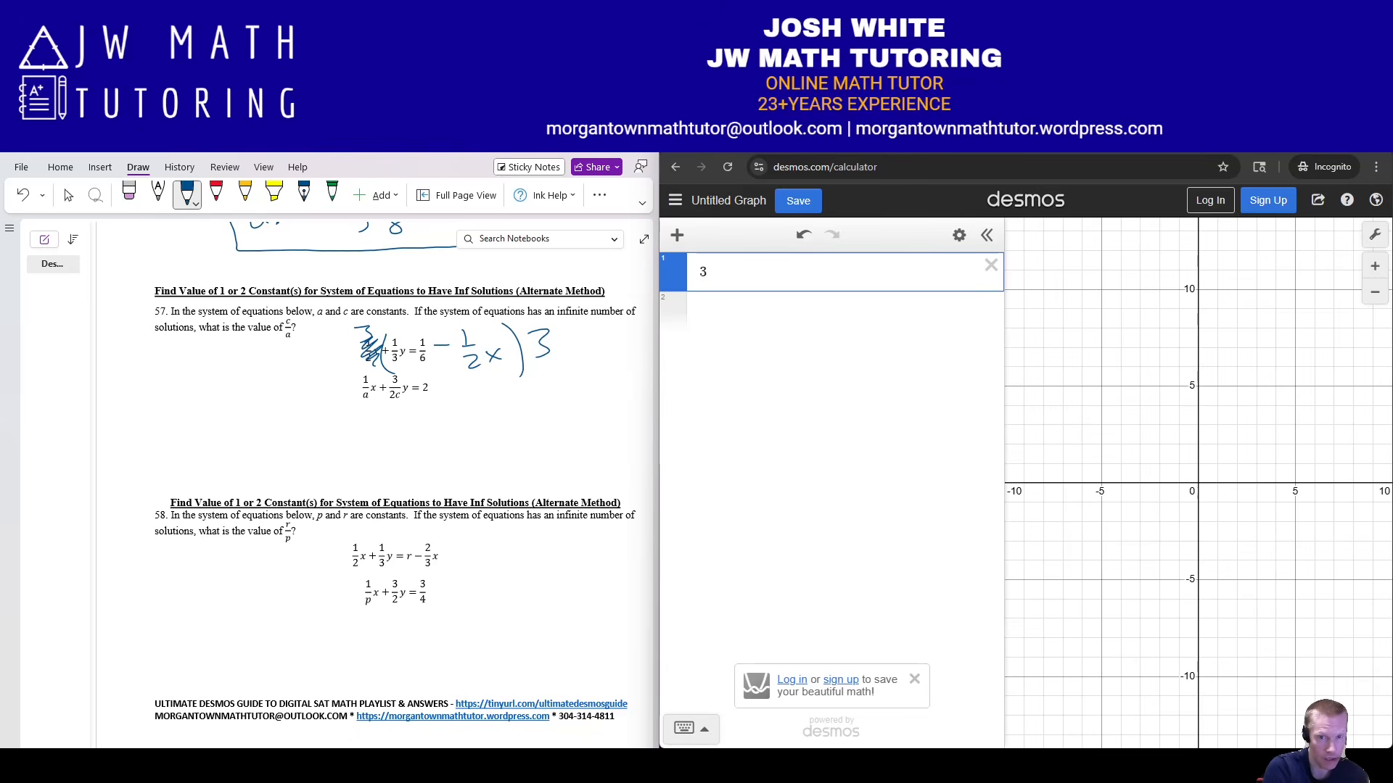
{"action": "type", "text": "(1/6"}
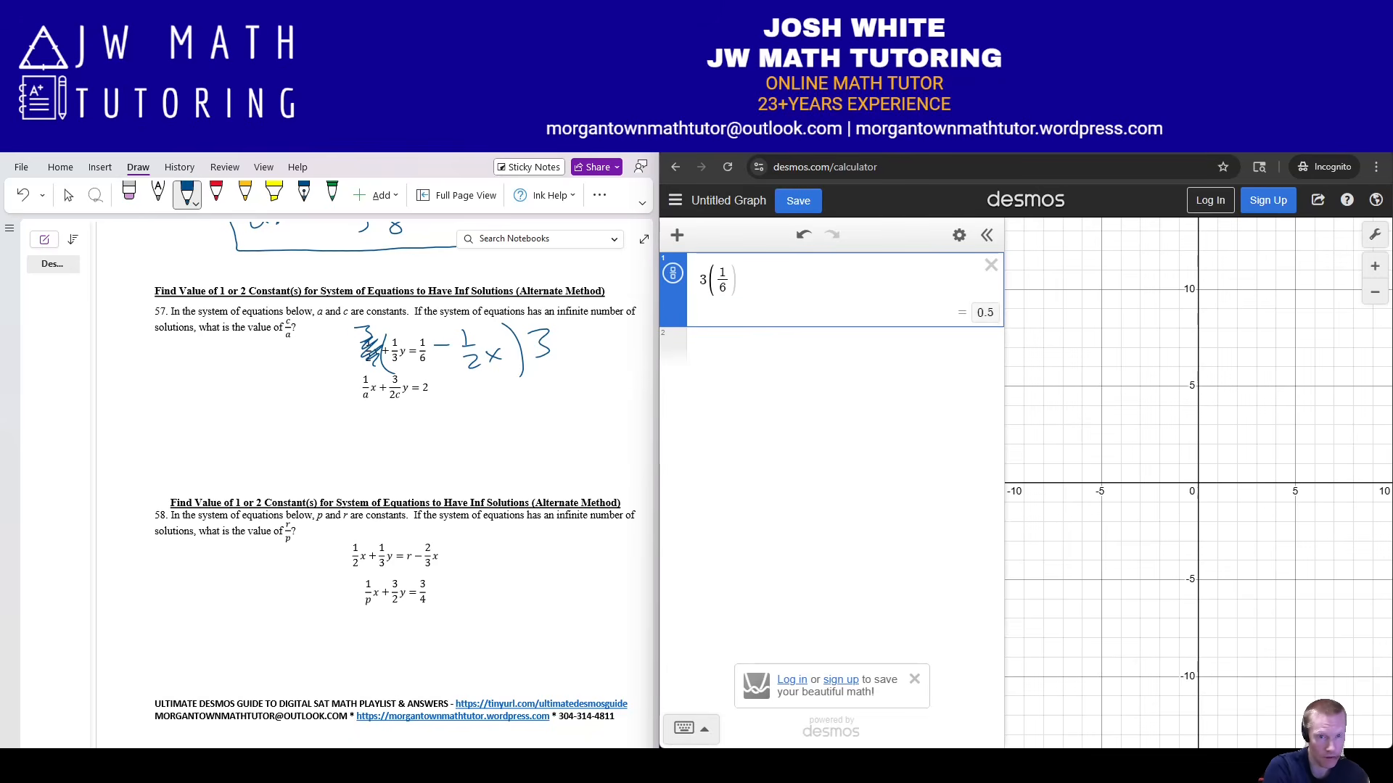
{"action": "type", "text": "-1/2"}
{"action": "key", "text": "Right"}
{"action": "type", "text": "x_1"}
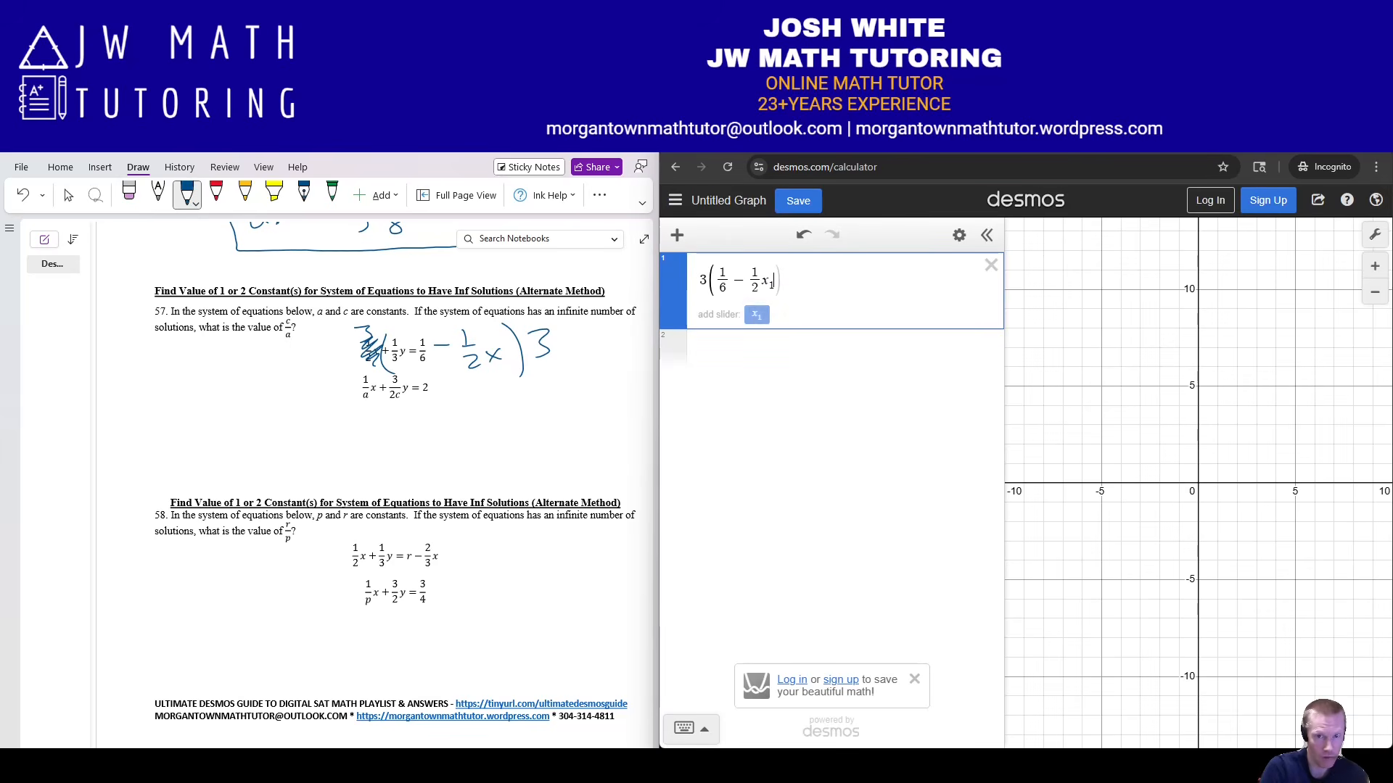
{"action": "type", "text": ")~"}
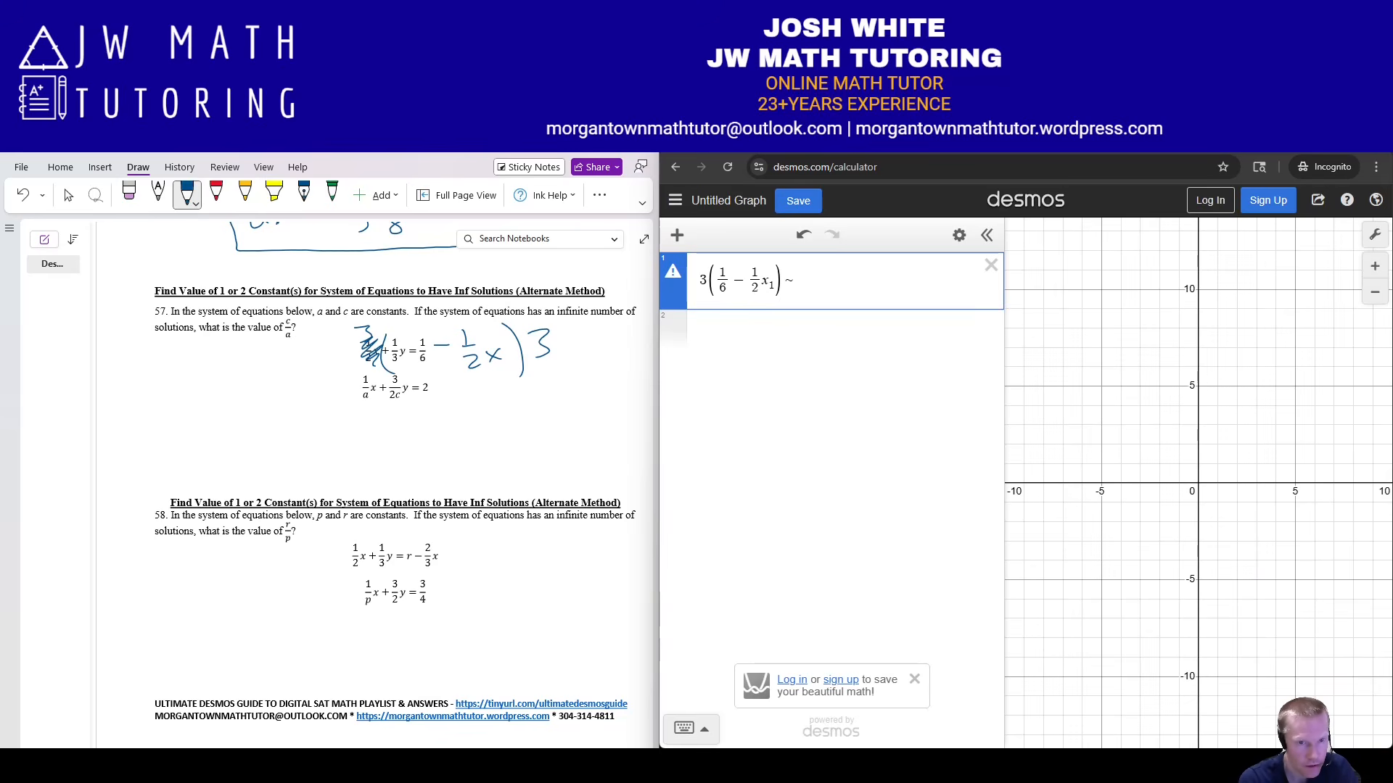
Ink problem 57's second equation rearranged, moving the (1/a)x term and writing −½x on the right.
{"action": "left_click_drag", "start_coordinate": [362, 370], "coordinate": [360, 410]}
{"action": "left_click_drag", "start_coordinate": [427, 373], "coordinate": [432, 410]}
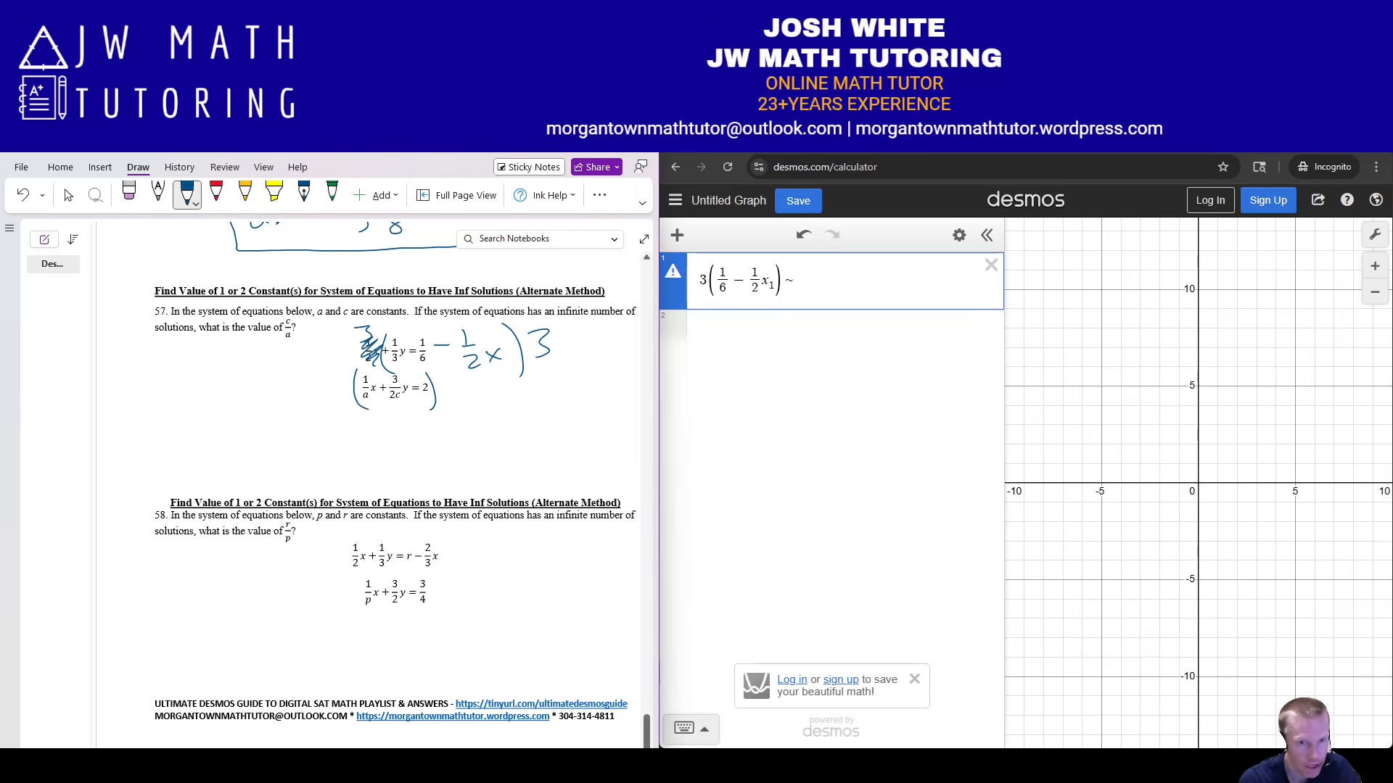
{"action": "left_click_drag", "start_coordinate": [333, 365], "coordinate": [345, 378]}
{"action": "left_click_drag", "start_coordinate": [351, 425], "coordinate": [365, 426]}
{"action": "left_click_drag", "start_coordinate": [357, 428], "coordinate": [387, 429]}
{"action": "left_click_drag", "start_coordinate": [387, 421], "coordinate": [377, 430]}
{"action": "left_click_drag", "start_coordinate": [430, 387], "coordinate": [464, 390]}
{"action": "left_click_drag", "start_coordinate": [454, 395], "coordinate": [487, 411]}
{"action": "left_click_drag", "start_coordinate": [488, 398], "coordinate": [473, 411]}
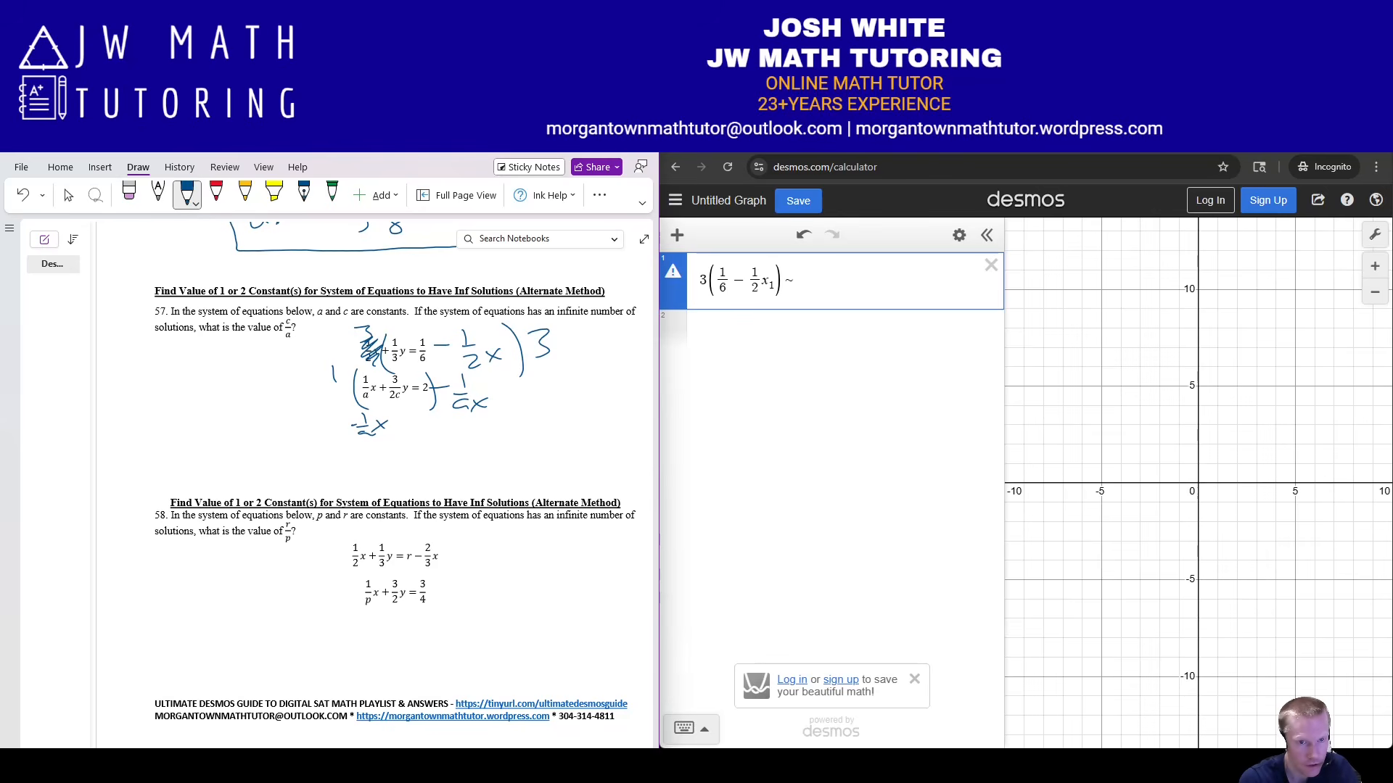
{"action": "left_click_drag", "start_coordinate": [357, 369], "coordinate": [382, 405]}
{"action": "left_click_drag", "start_coordinate": [473, 397], "coordinate": [488, 395]}
{"action": "left_click_drag", "start_coordinate": [491, 381], "coordinate": [474, 396]}
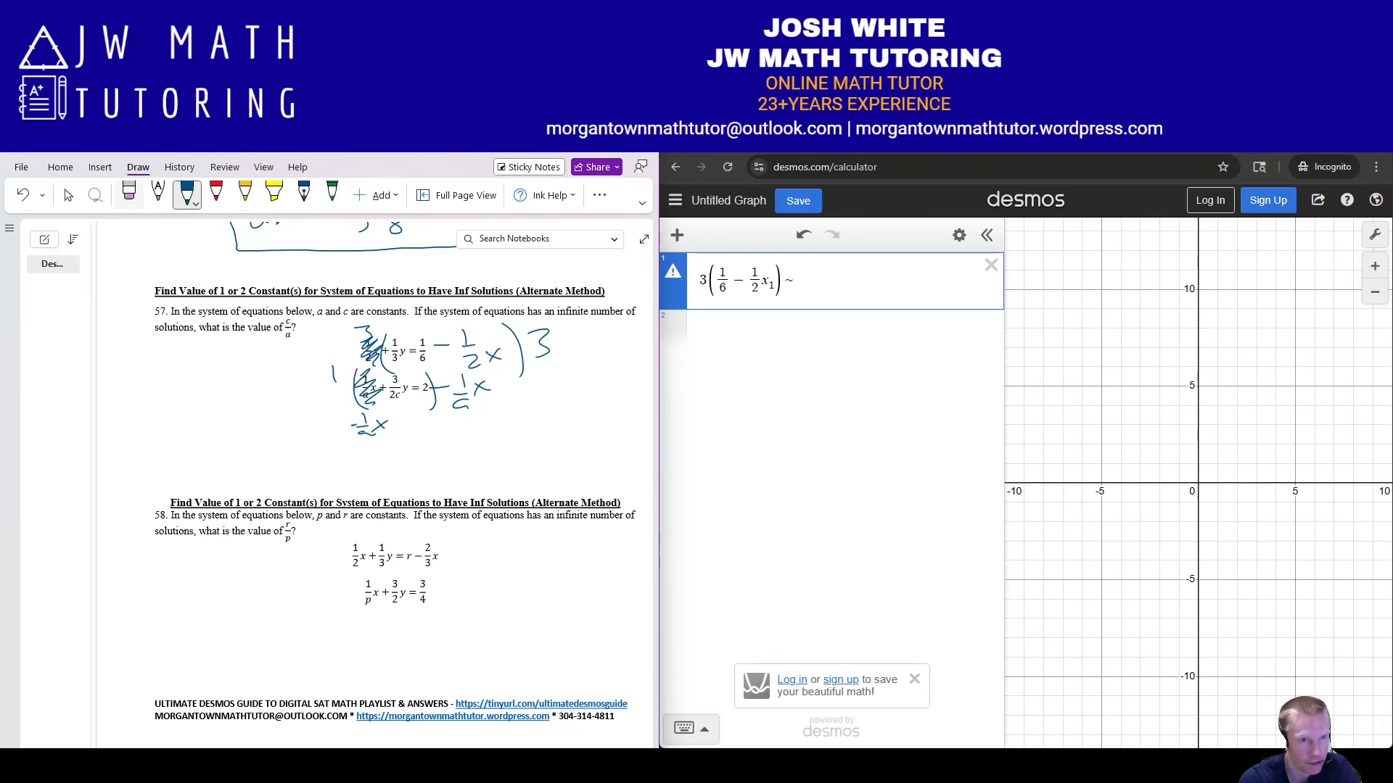
Erase a stray mark and ink the 2/3 multiplier, brackets and 2c/3 factor.
{"action": "left_click", "coordinate": [129, 195]}
{"action": "left_click_drag", "start_coordinate": [333, 367], "coordinate": [334, 381]}
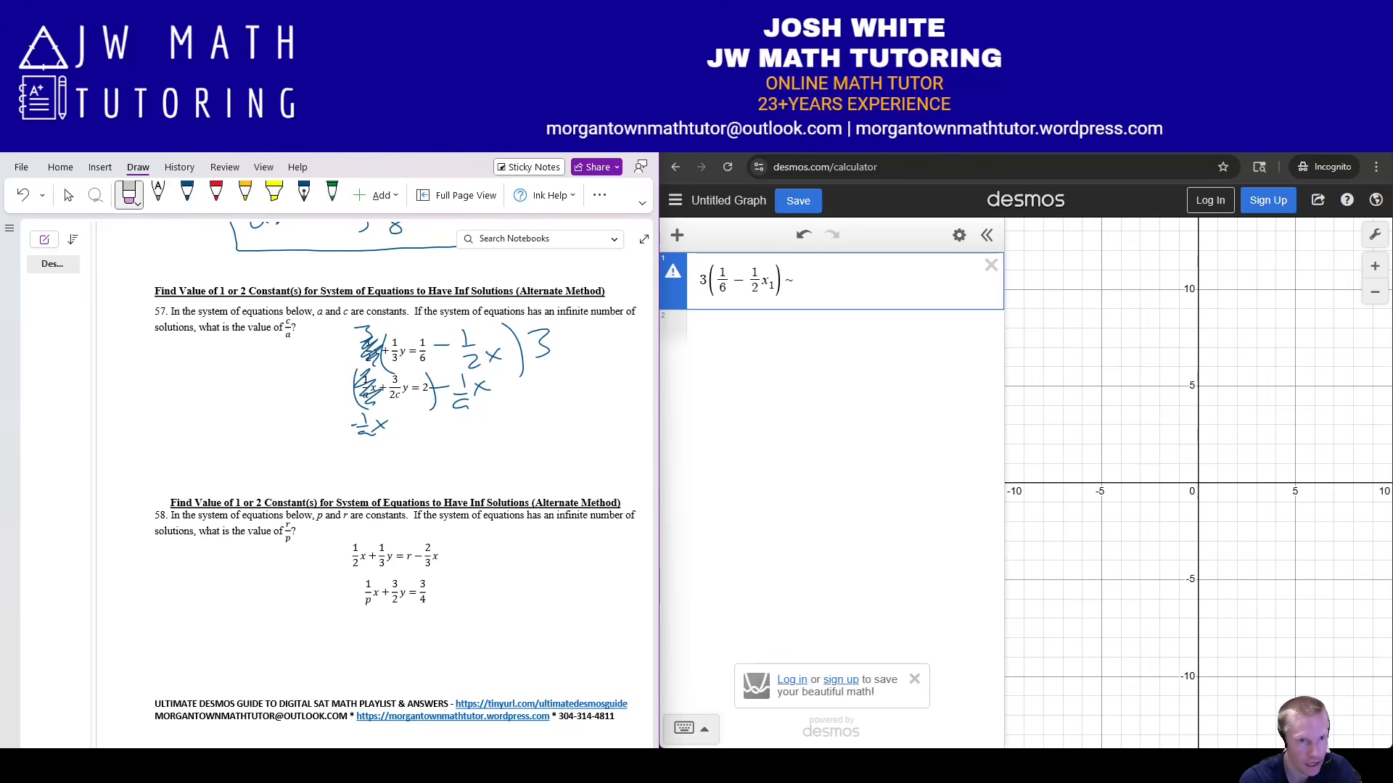
{"action": "left_click", "coordinate": [187, 194]}
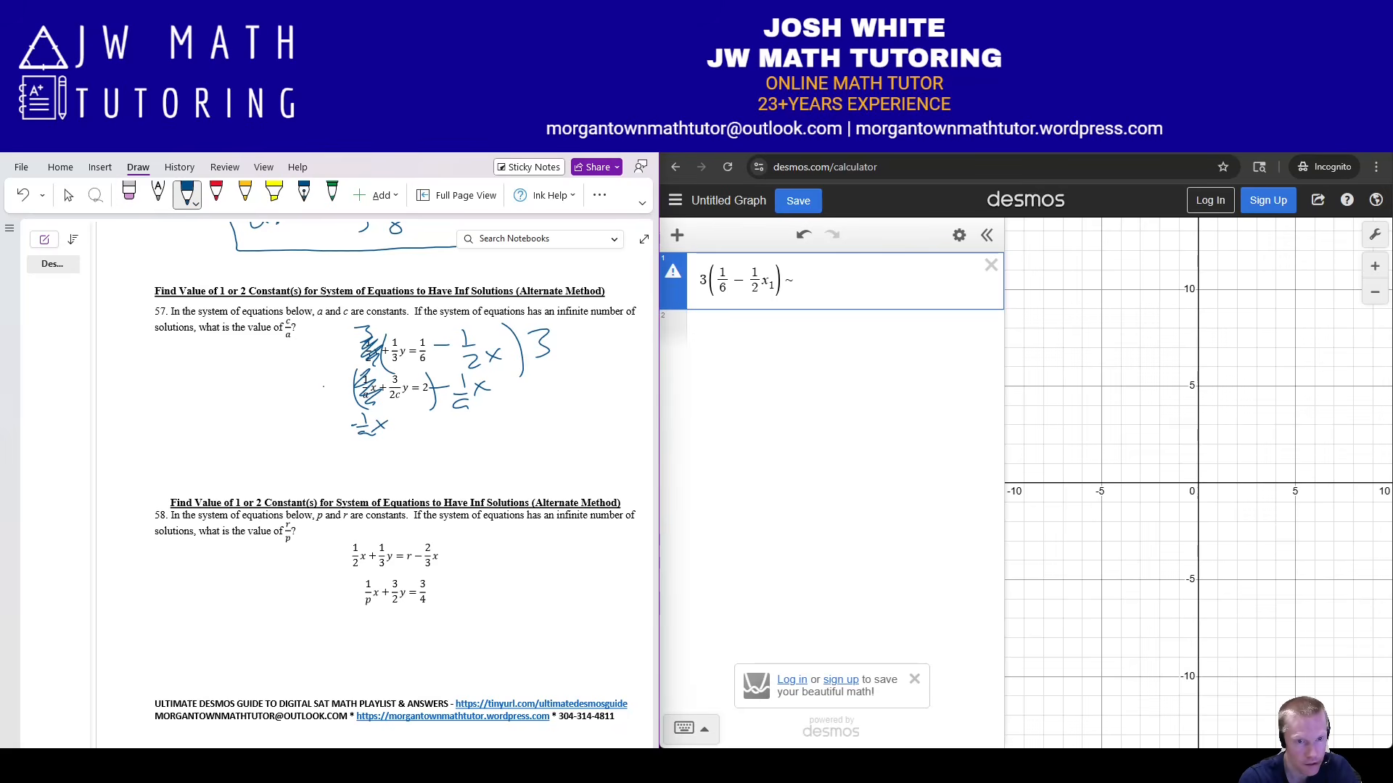
{"action": "left_click_drag", "start_coordinate": [324, 371], "coordinate": [348, 395]}
{"action": "left_click_drag", "start_coordinate": [330, 407], "coordinate": [332, 419]}
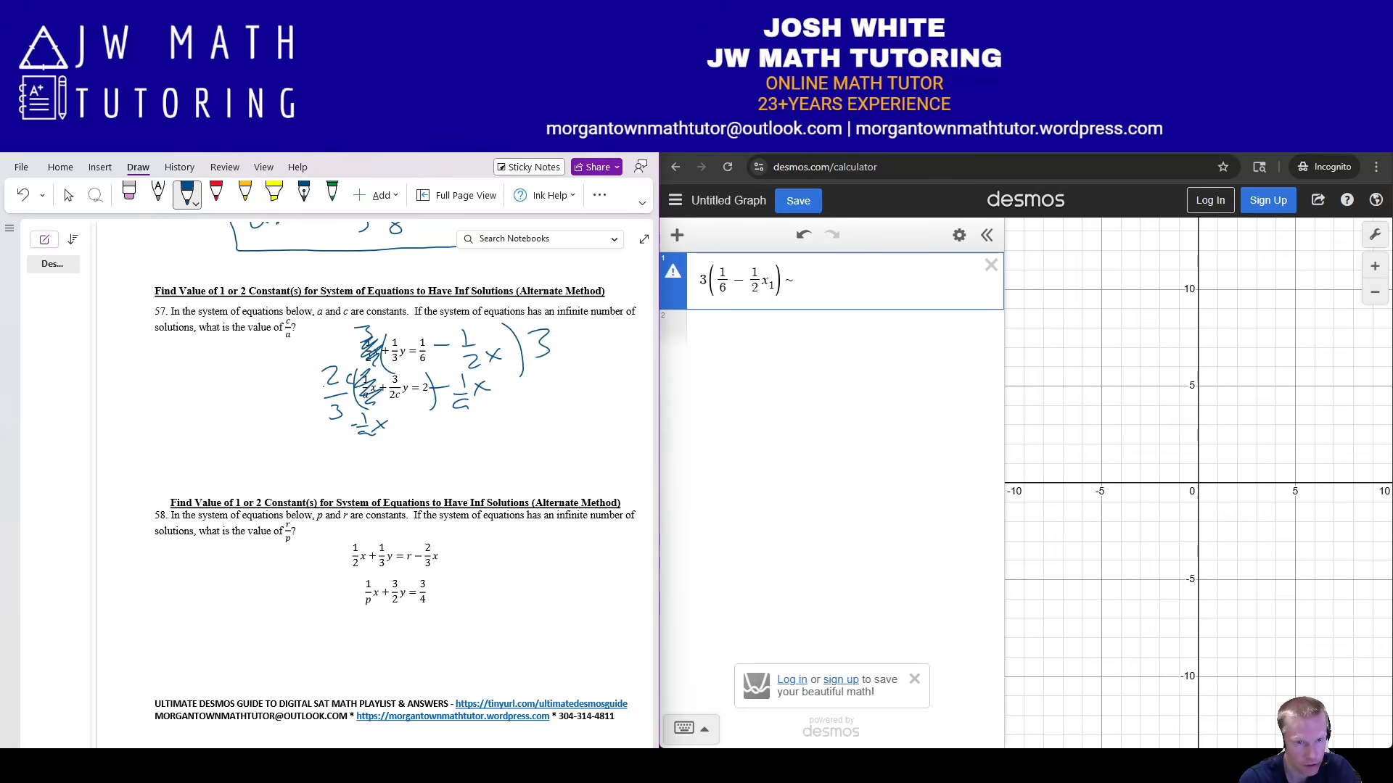
{"action": "left_click_drag", "start_coordinate": [429, 374], "coordinate": [441, 427]}
{"action": "left_click_drag", "start_coordinate": [496, 376], "coordinate": [498, 425]}
{"action": "left_click_drag", "start_coordinate": [517, 378], "coordinate": [537, 388]}
{"action": "mouse_move", "coordinate": [523, 402]}
{"action": "left_mouse_down"}
{"action": "mouse_move", "coordinate": [556, 400]}
{"action": "mouse_move", "coordinate": [534, 425]}
{"action": "left_mouse_up"}
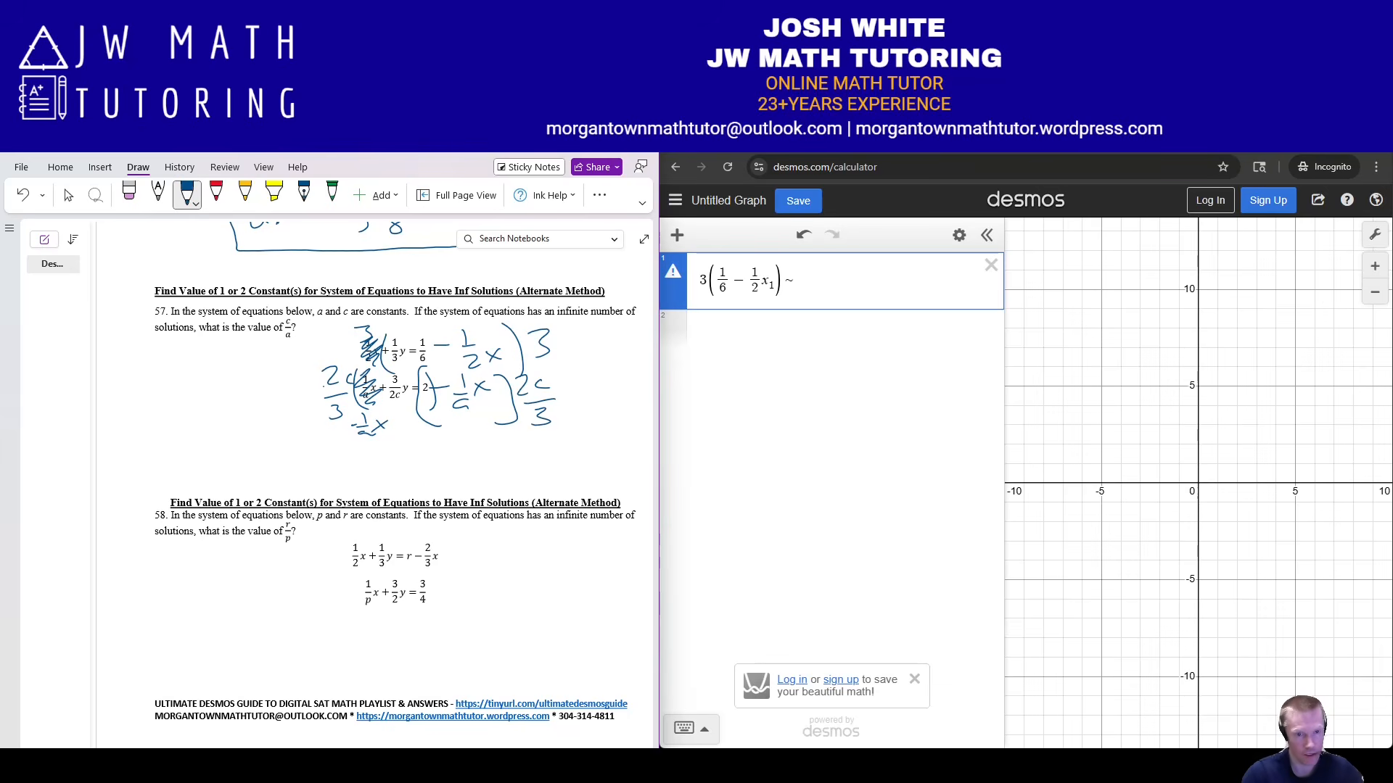
Complete the regression's right side as (2c/3)(2 − (1/a)x₁).
{"action": "left_click", "coordinate": [796, 280]}
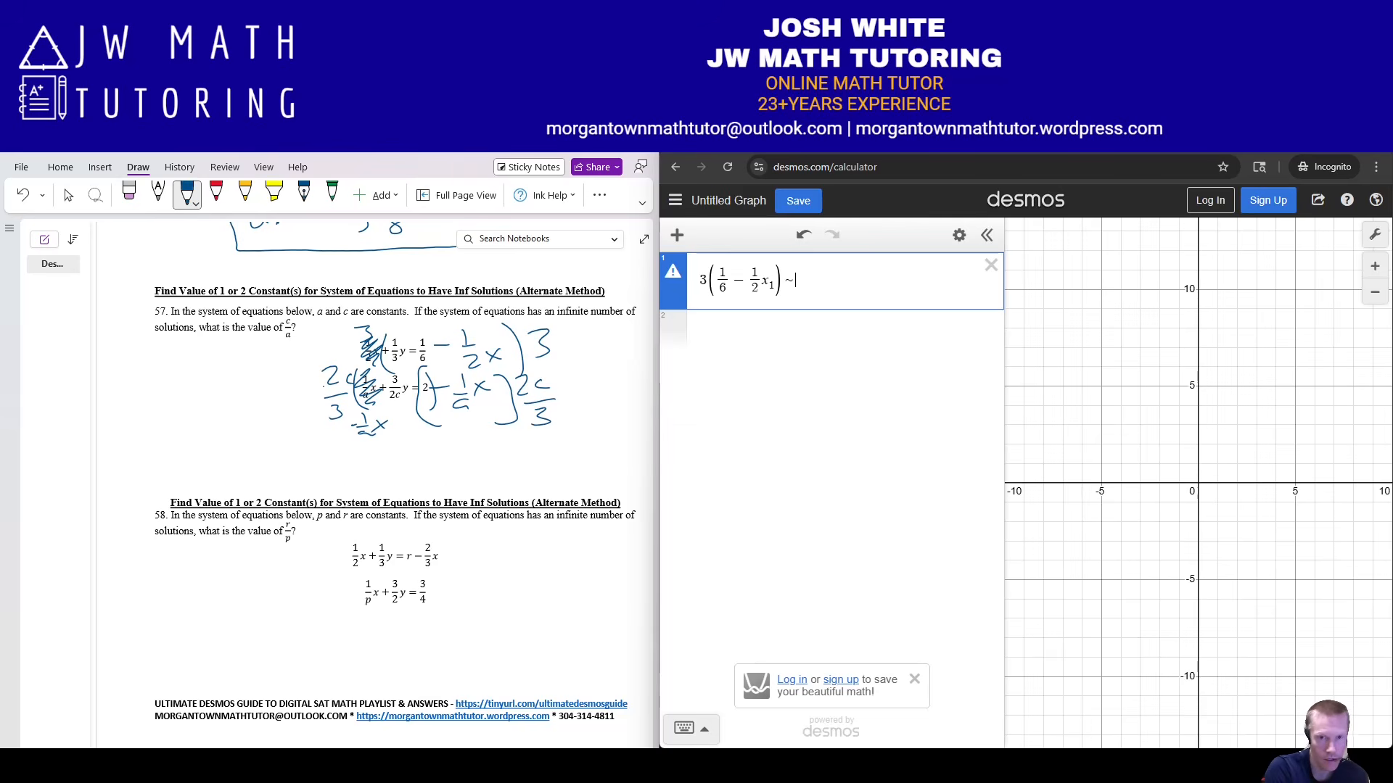
{"action": "type", "text": "2c/3"}
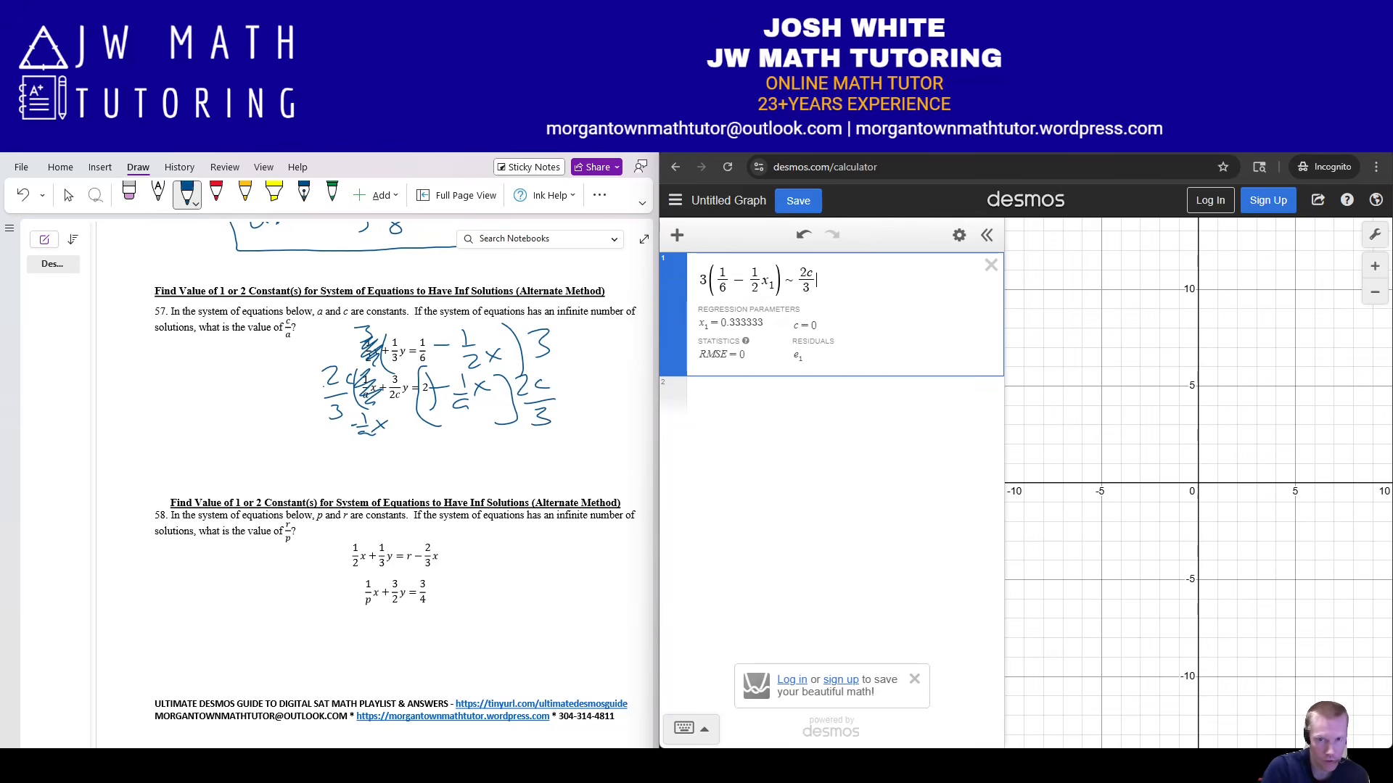
{"action": "key", "text": "Right"}
{"action": "type", "text": "(2"}
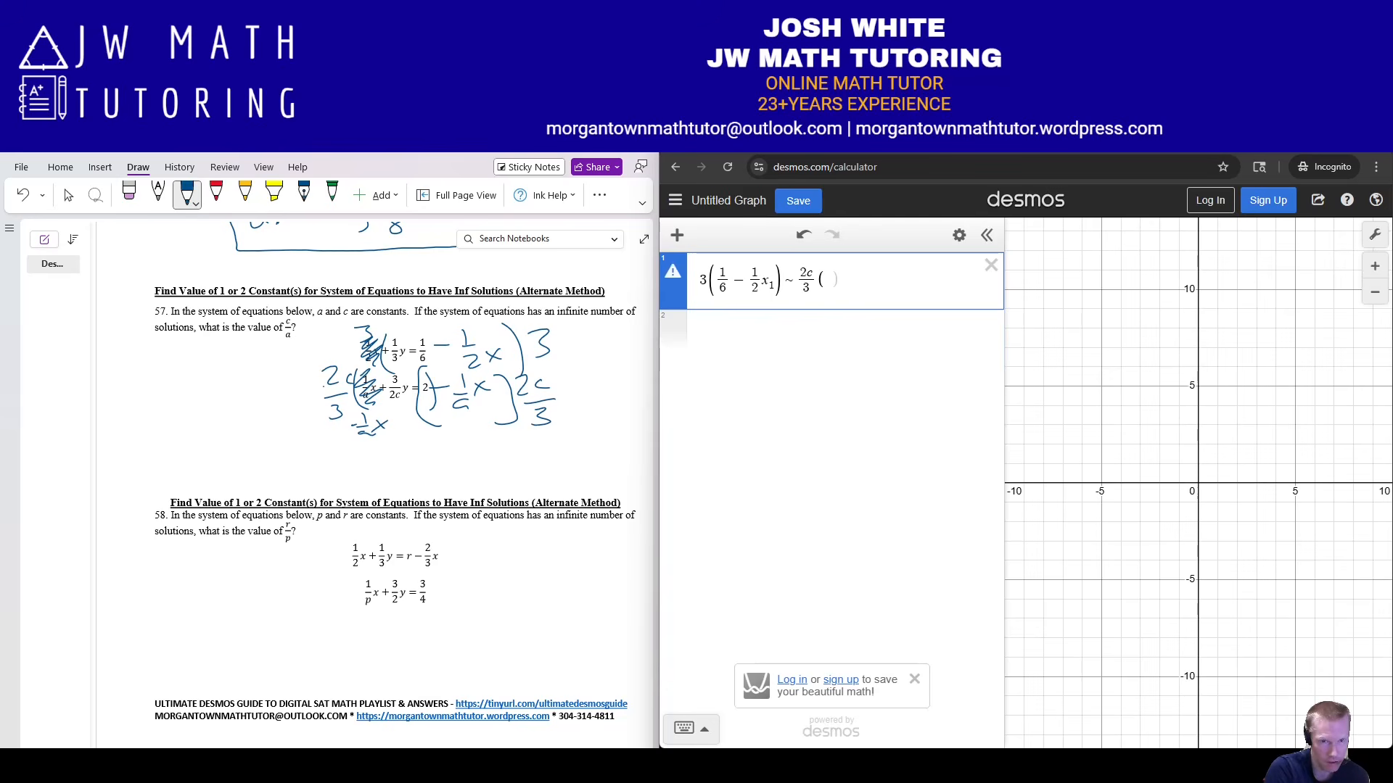
{"action": "type", "text": "-1/a"}
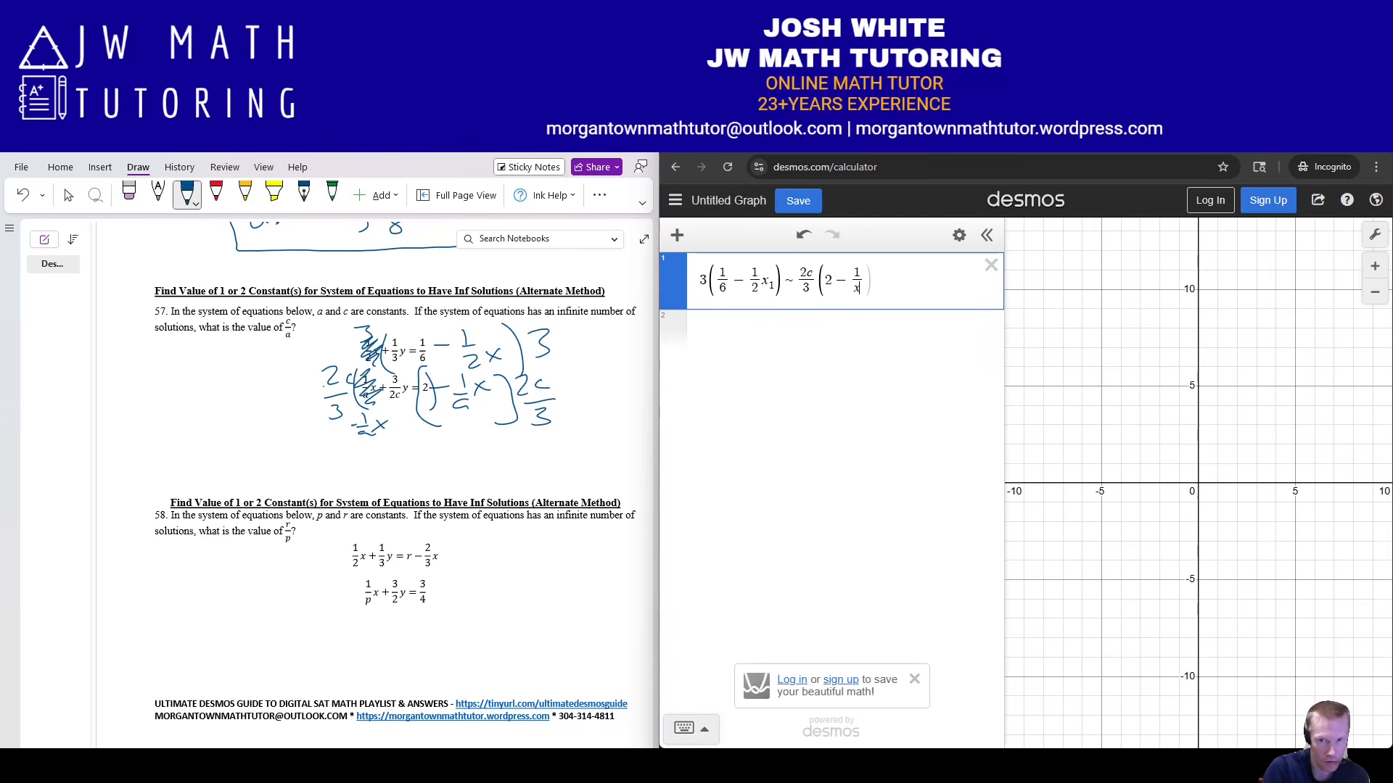
{"action": "key", "text": "Right"}
{"action": "type", "text": "x1"}
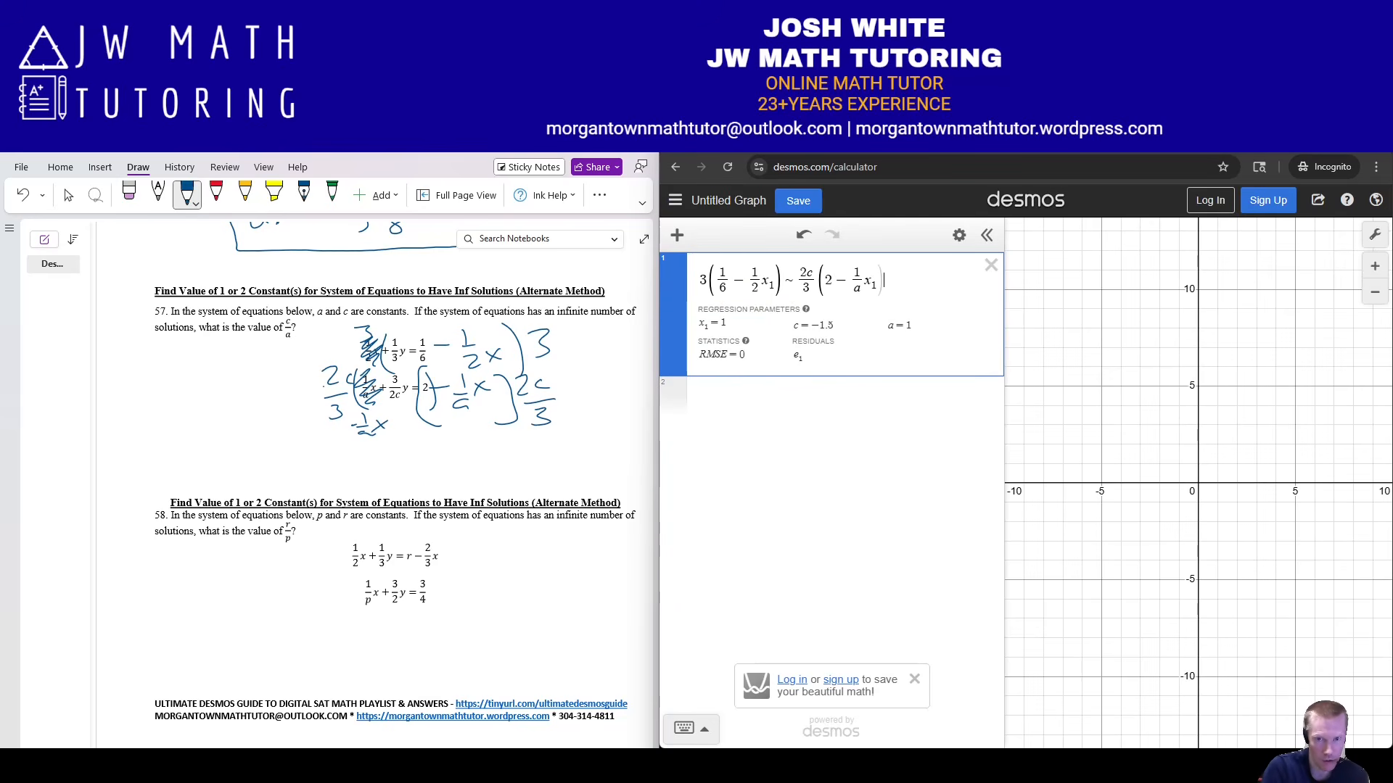
{"action": "key", "text": "Return"}
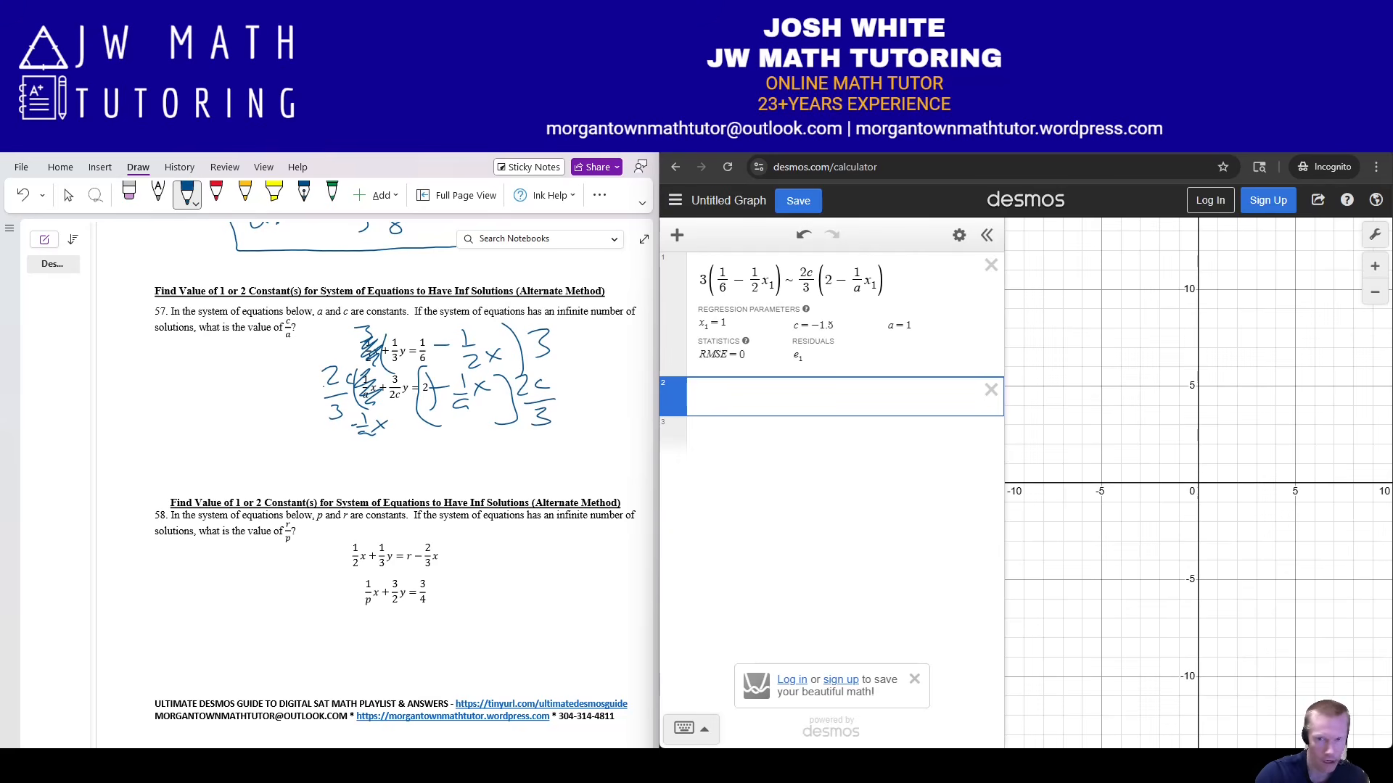
Set x₁ = [1,2,3,4,5] and add a c/a row in Desmos.
{"action": "type", "text": "x"}
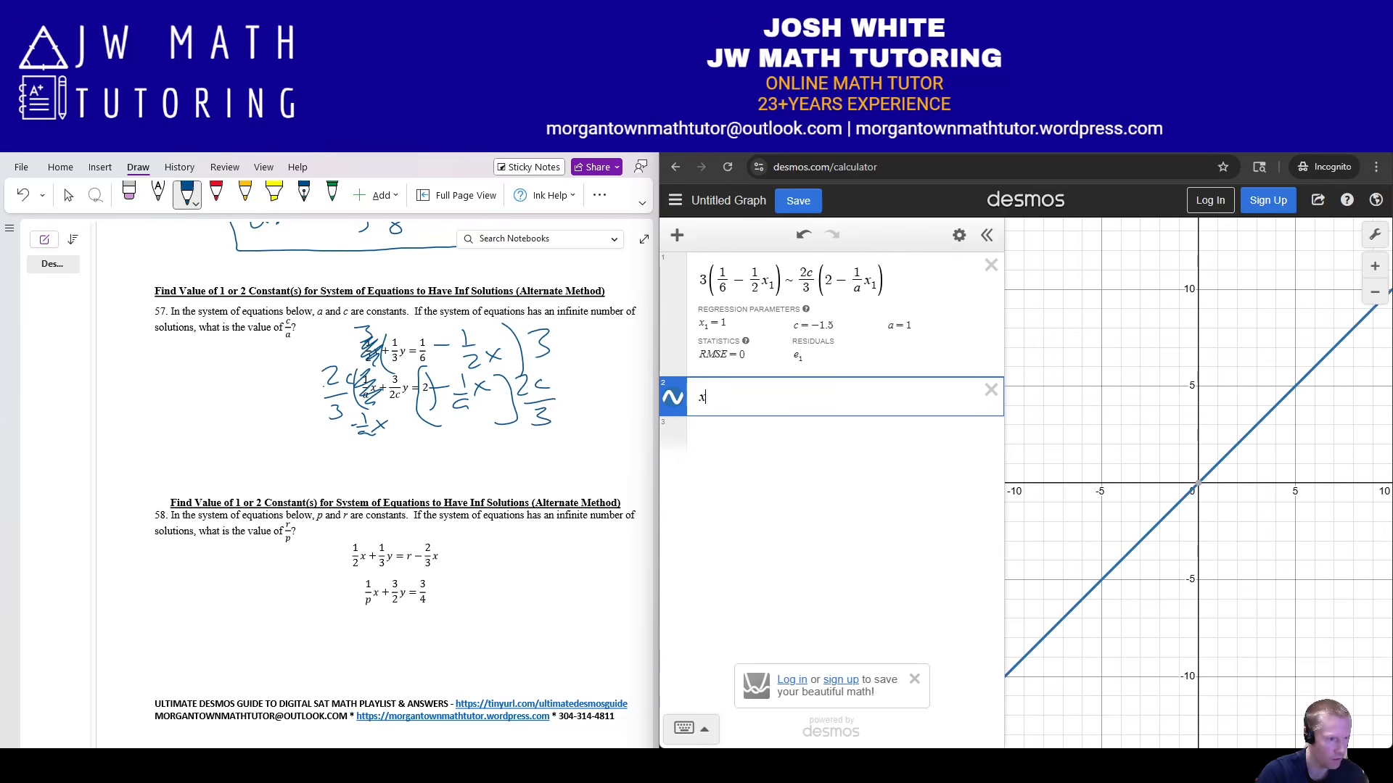
{"action": "type", "text": "_1="}
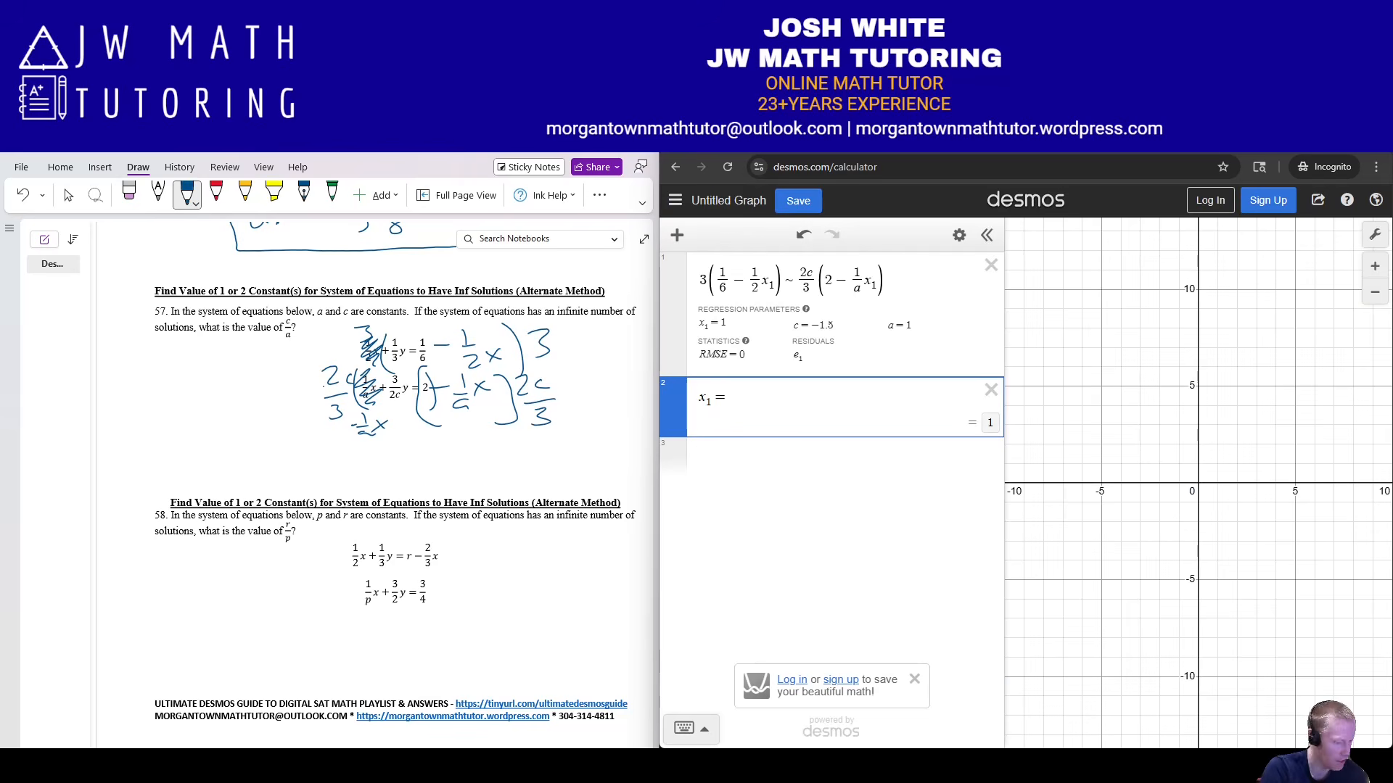
{"action": "type", "text": "[1,2,3,"}
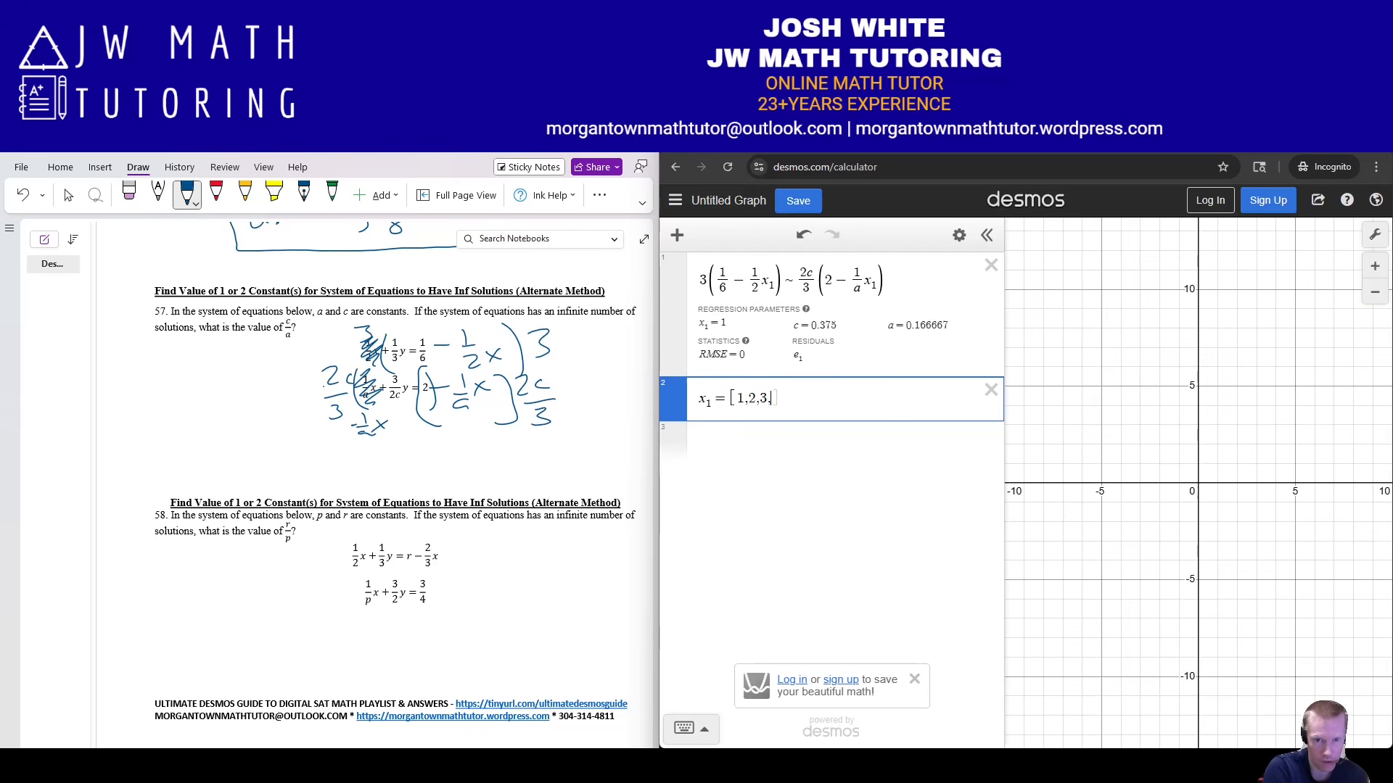
{"action": "type", "text": "4,5"}
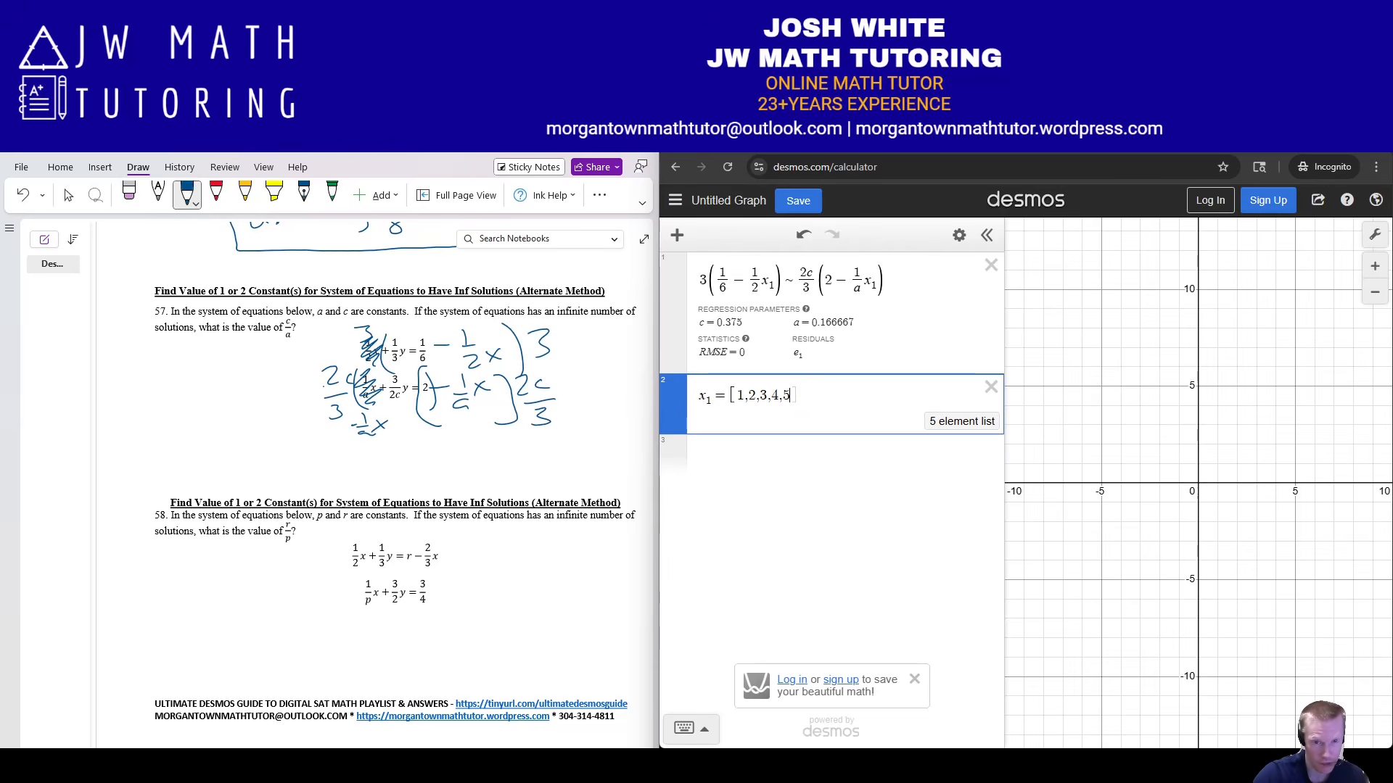
{"action": "key", "text": "Return"}
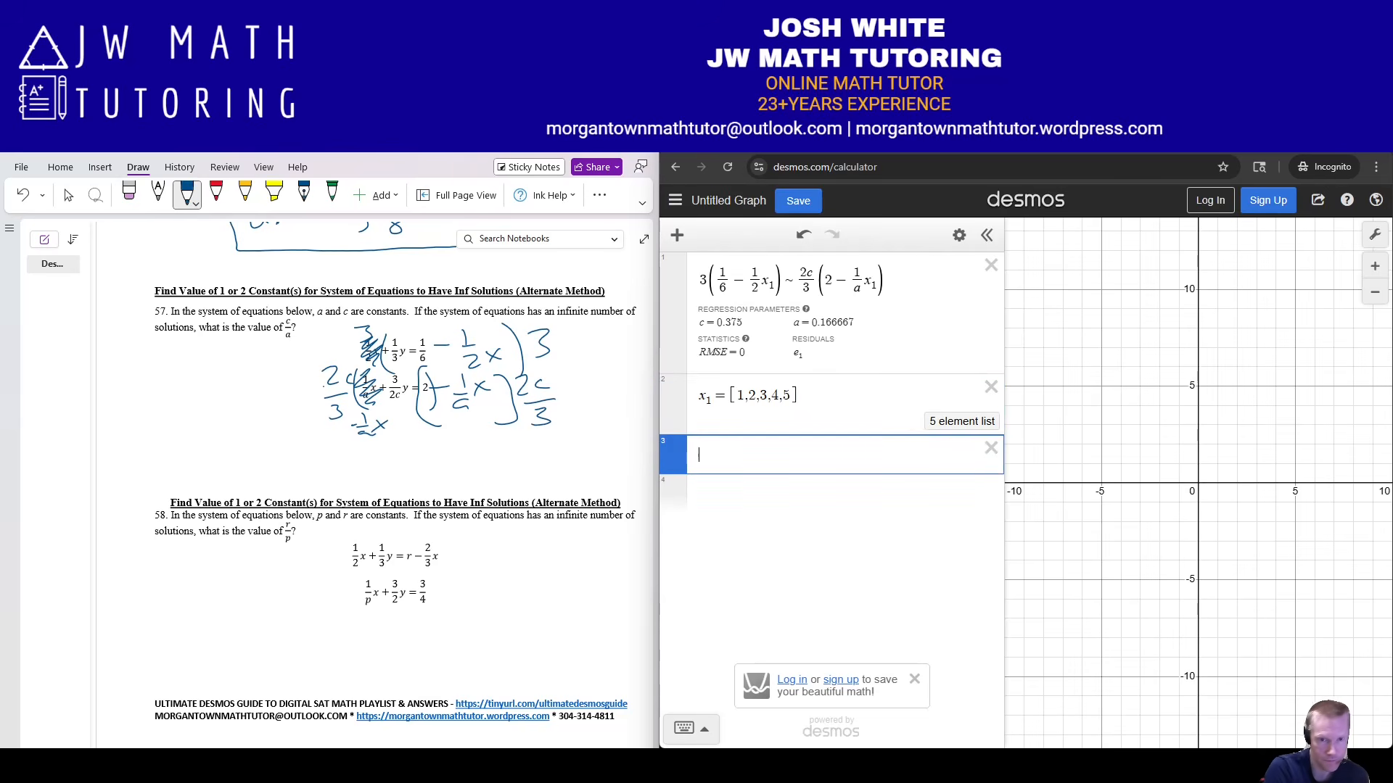
{"action": "type", "text": "c/a"}
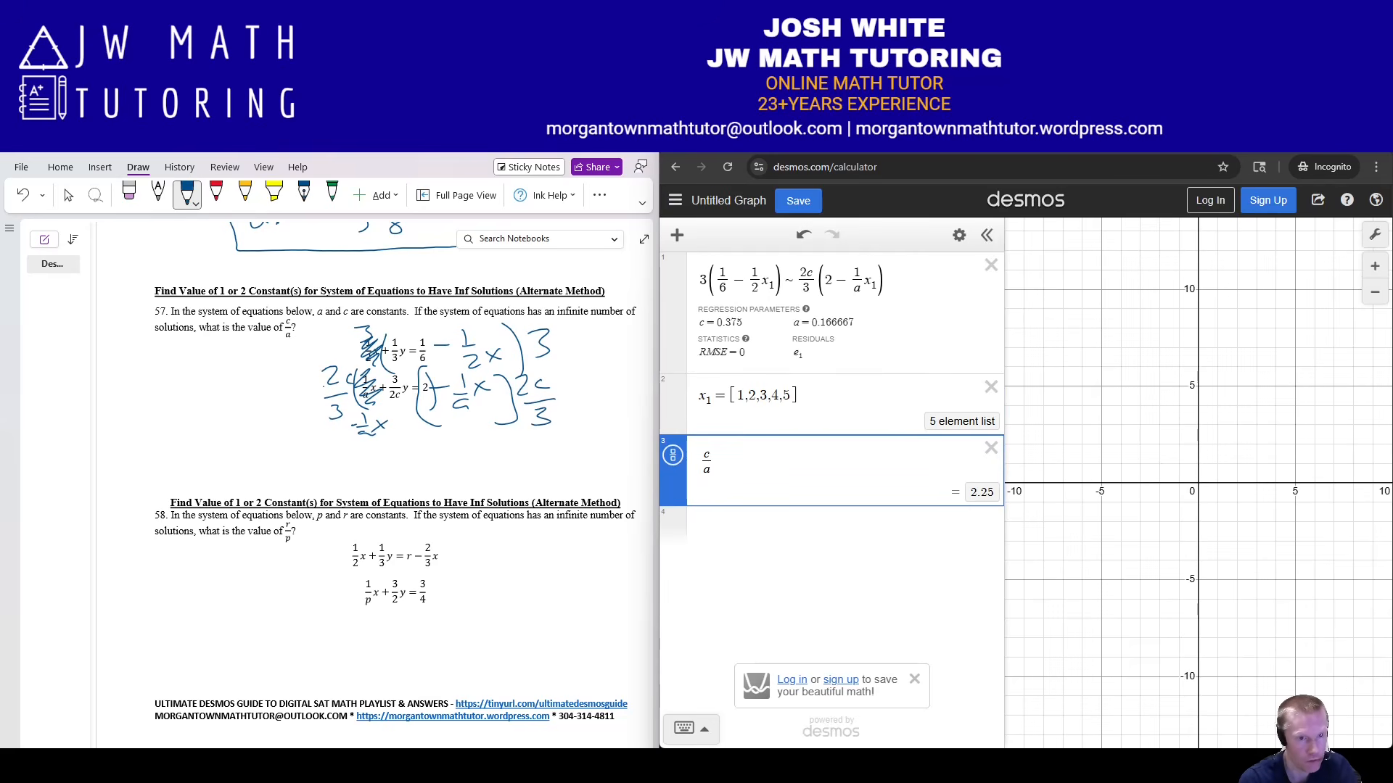
Ink and box 2.25 and 9/4 beside problem 57, showing c/a as the fraction 9/4.
{"action": "mouse_move", "coordinate": [151, 397]}
{"action": "left_mouse_down"}
{"action": "mouse_move", "coordinate": [169, 423]}
{"action": "mouse_move", "coordinate": [202, 395]}
{"action": "mouse_move", "coordinate": [209, 417]}
{"action": "left_mouse_up"}
{"action": "left_click", "coordinate": [178, 421]}
{"action": "mouse_move", "coordinate": [231, 388]}
{"action": "left_mouse_down"}
{"action": "mouse_move", "coordinate": [215, 397]}
{"action": "mouse_move", "coordinate": [219, 445]}
{"action": "left_mouse_up"}
{"action": "left_click_drag", "start_coordinate": [244, 425], "coordinate": [227, 461]}
{"action": "left_click_drag", "start_coordinate": [241, 443], "coordinate": [251, 455]}
{"action": "left_click_drag", "start_coordinate": [255, 439], "coordinate": [265, 450]}
{"action": "left_click_drag", "start_coordinate": [260, 443], "coordinate": [259, 459]}
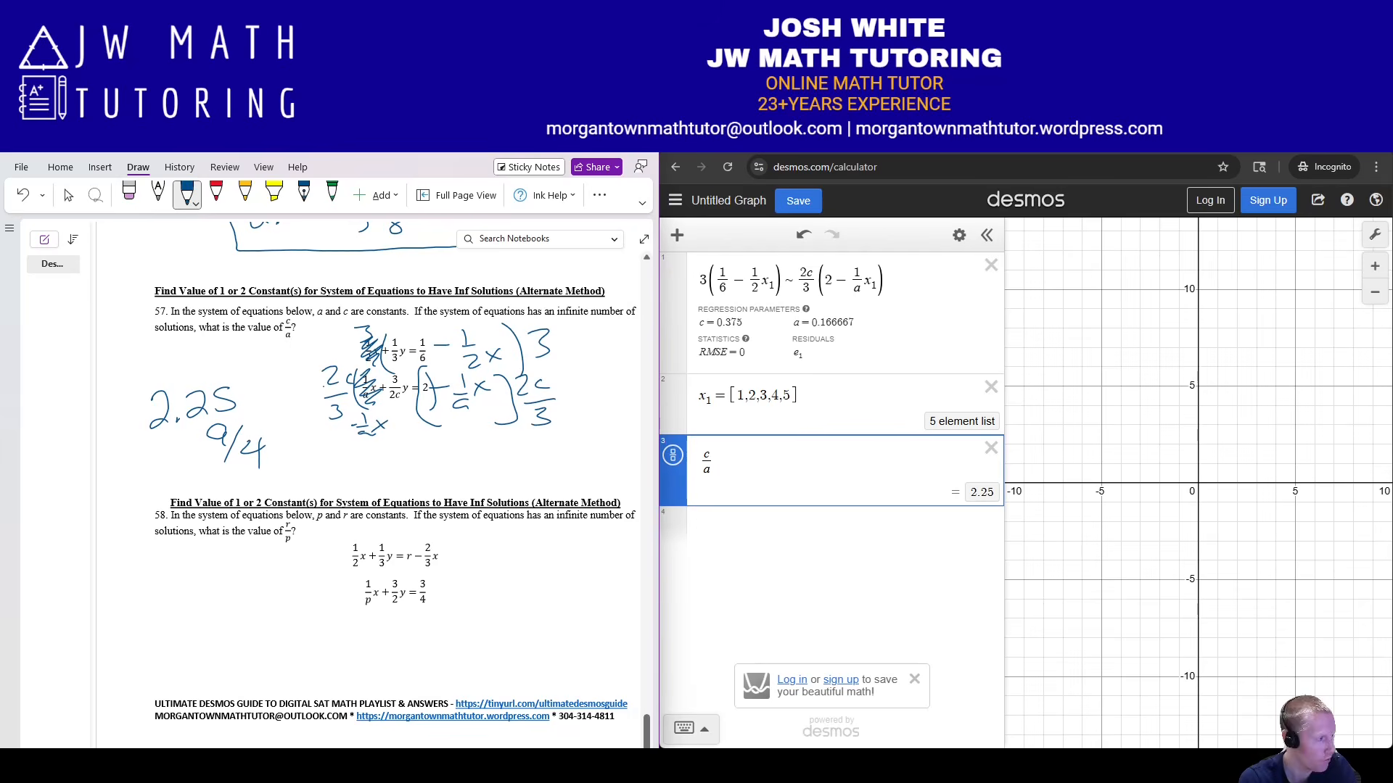
{"action": "left_click", "coordinate": [672, 455]}
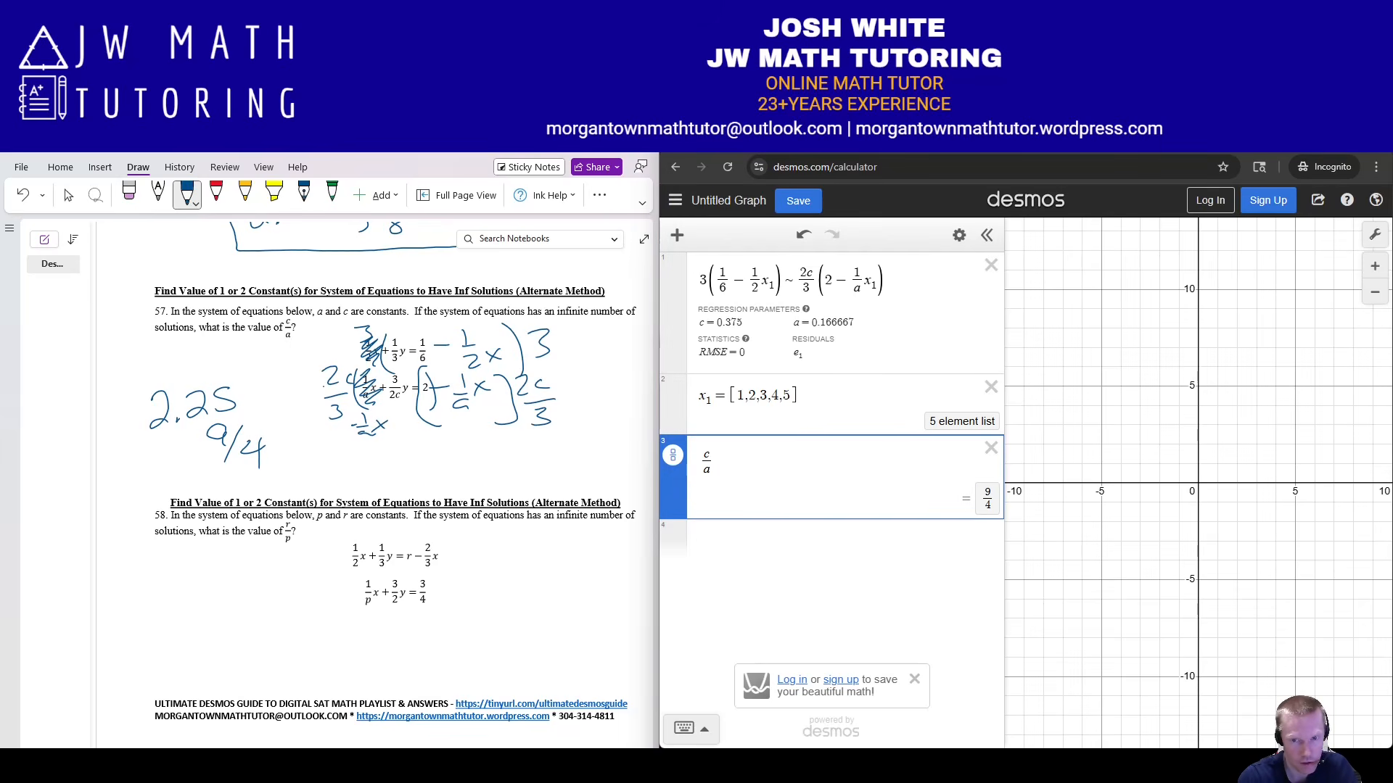
{"action": "mouse_move", "coordinate": [142, 378]}
{"action": "left_mouse_down"}
{"action": "mouse_move", "coordinate": [217, 486]}
{"action": "mouse_move", "coordinate": [279, 373]}
{"action": "mouse_move", "coordinate": [139, 378]}
{"action": "left_mouse_up"}
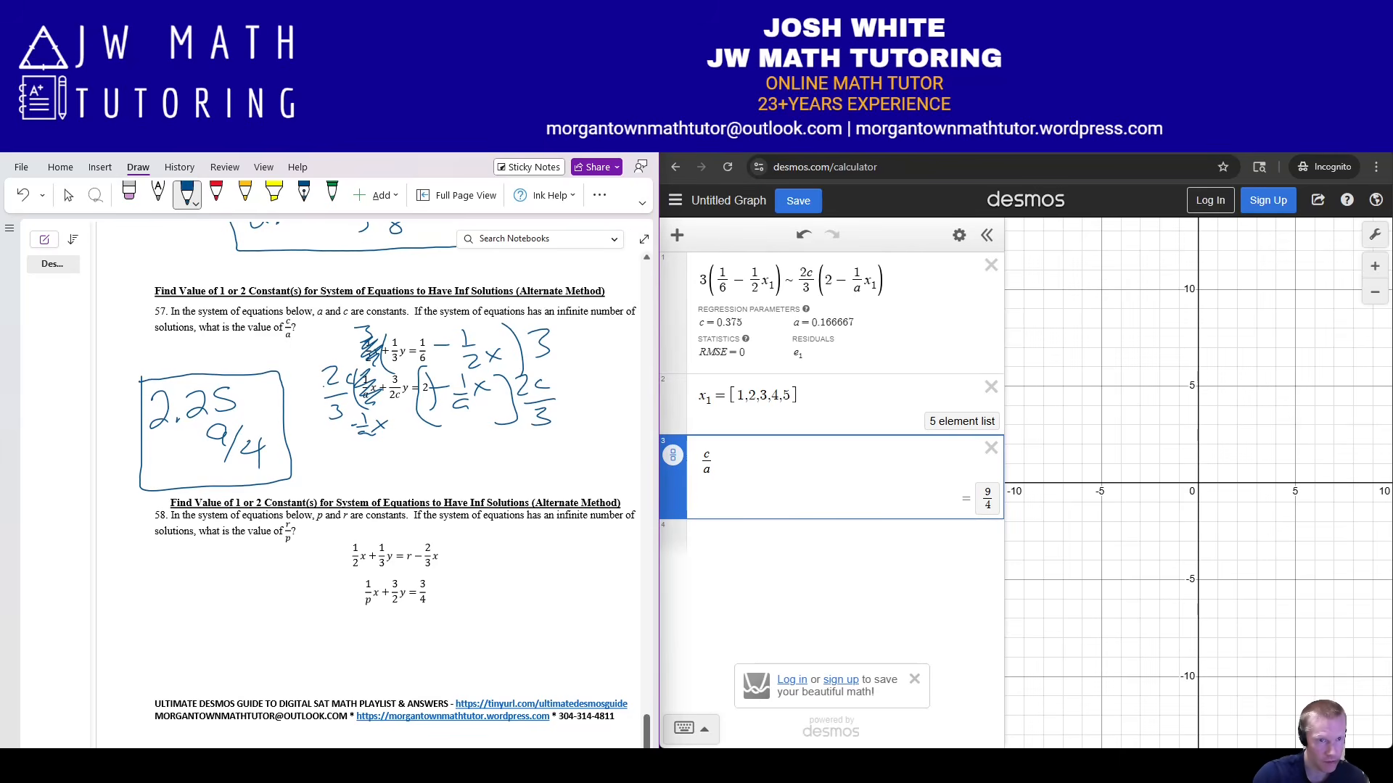
Erase the old working ink around problem 57's equations.
{"action": "left_click", "coordinate": [129, 193]}
{"action": "mouse_move", "coordinate": [364, 328]}
{"action": "left_mouse_down"}
{"action": "mouse_move", "coordinate": [419, 395]}
{"action": "mouse_move", "coordinate": [372, 428]}
{"action": "left_mouse_up"}
{"action": "left_click_drag", "start_coordinate": [433, 392], "coordinate": [463, 382]}
{"action": "left_click", "coordinate": [350, 379]}
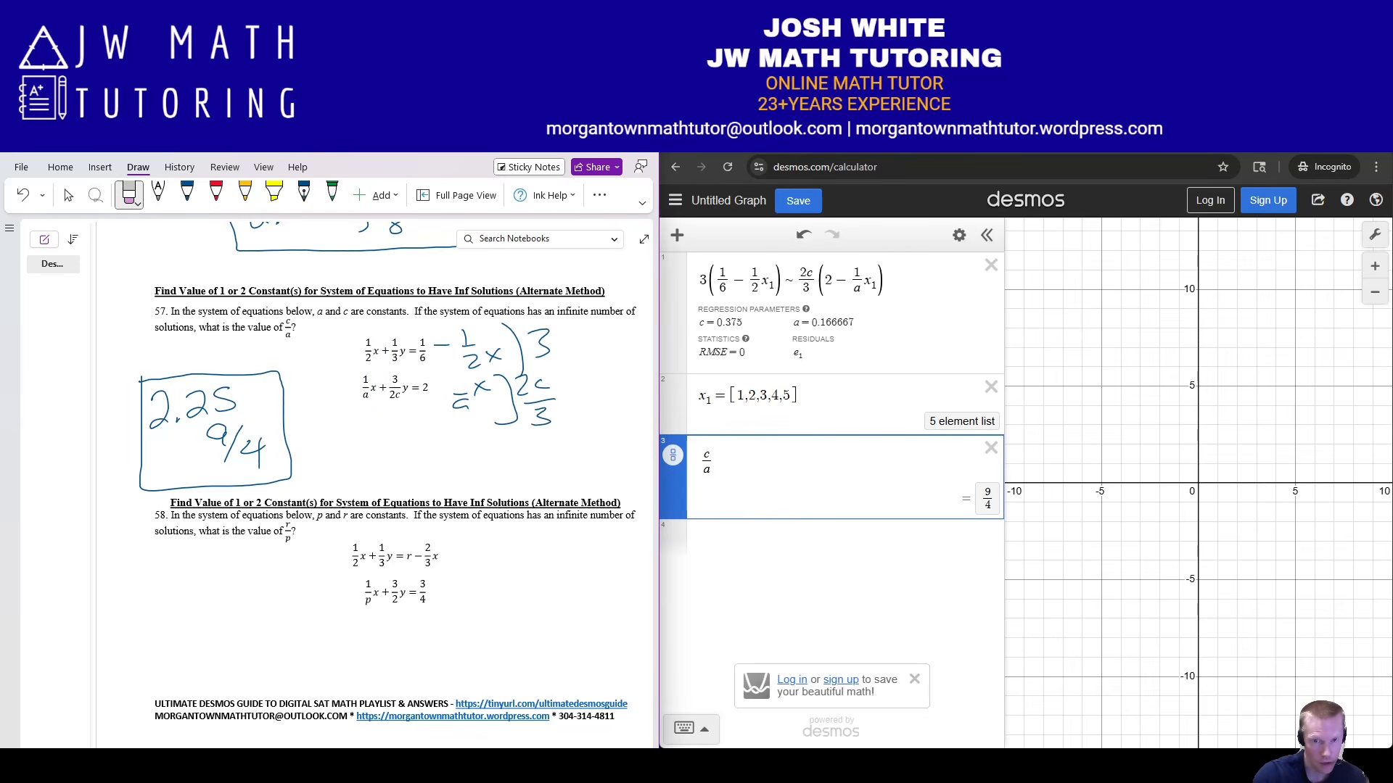
Enter ½x + ⅓y = 1/6 in a new Desmos row.
{"action": "left_click", "coordinate": [791, 540]}
{"action": "type", "text": "1/2"}
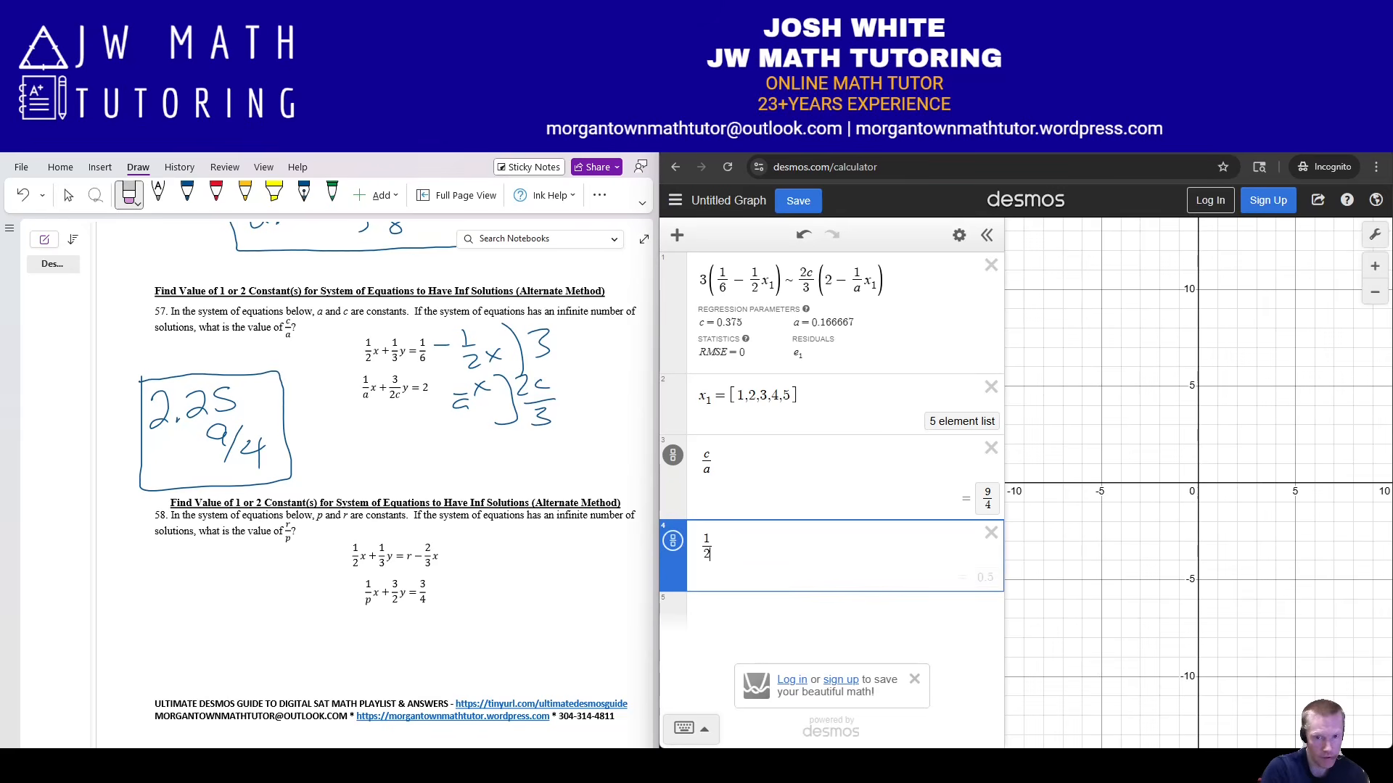
{"action": "key", "text": "Right"}
{"action": "type", "text": "x+1/3"}
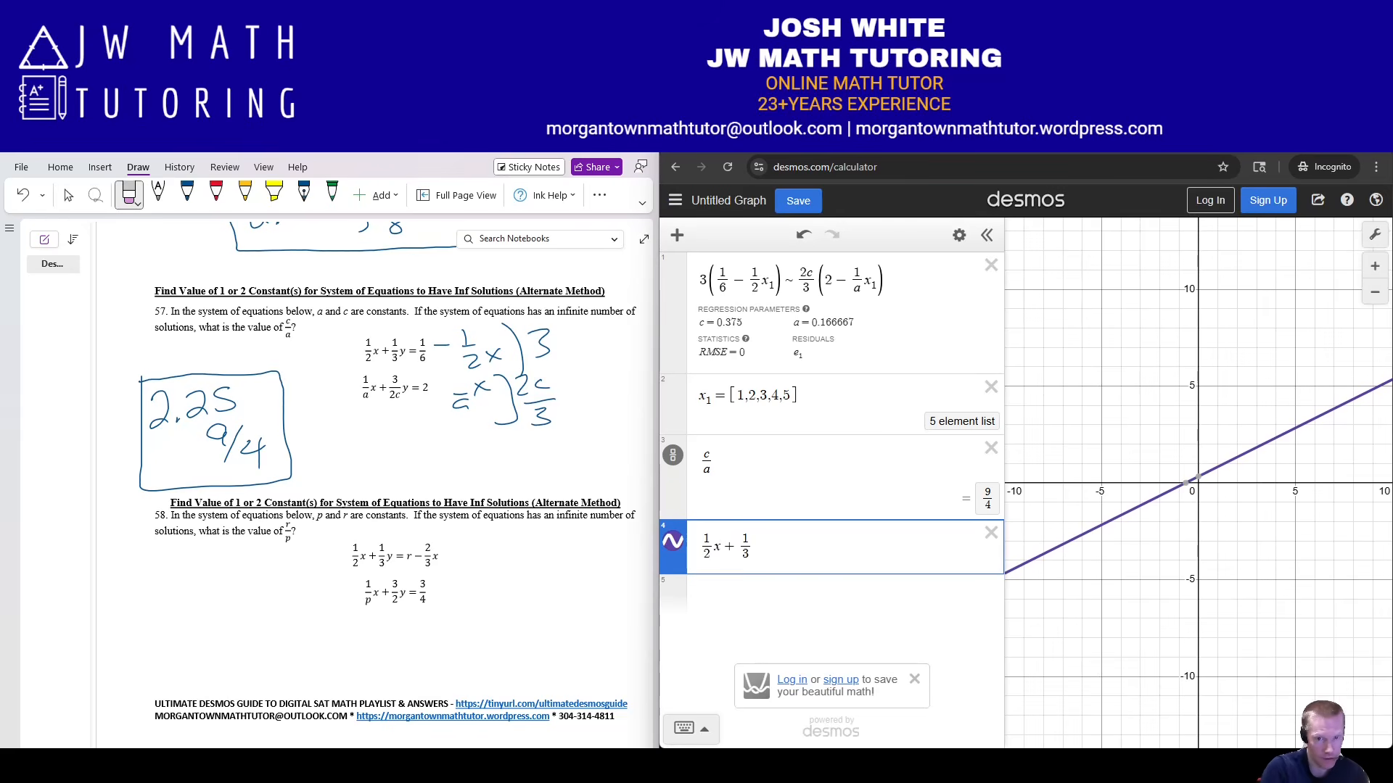
{"action": "key", "text": "Right"}
{"action": "type", "text": "y="}
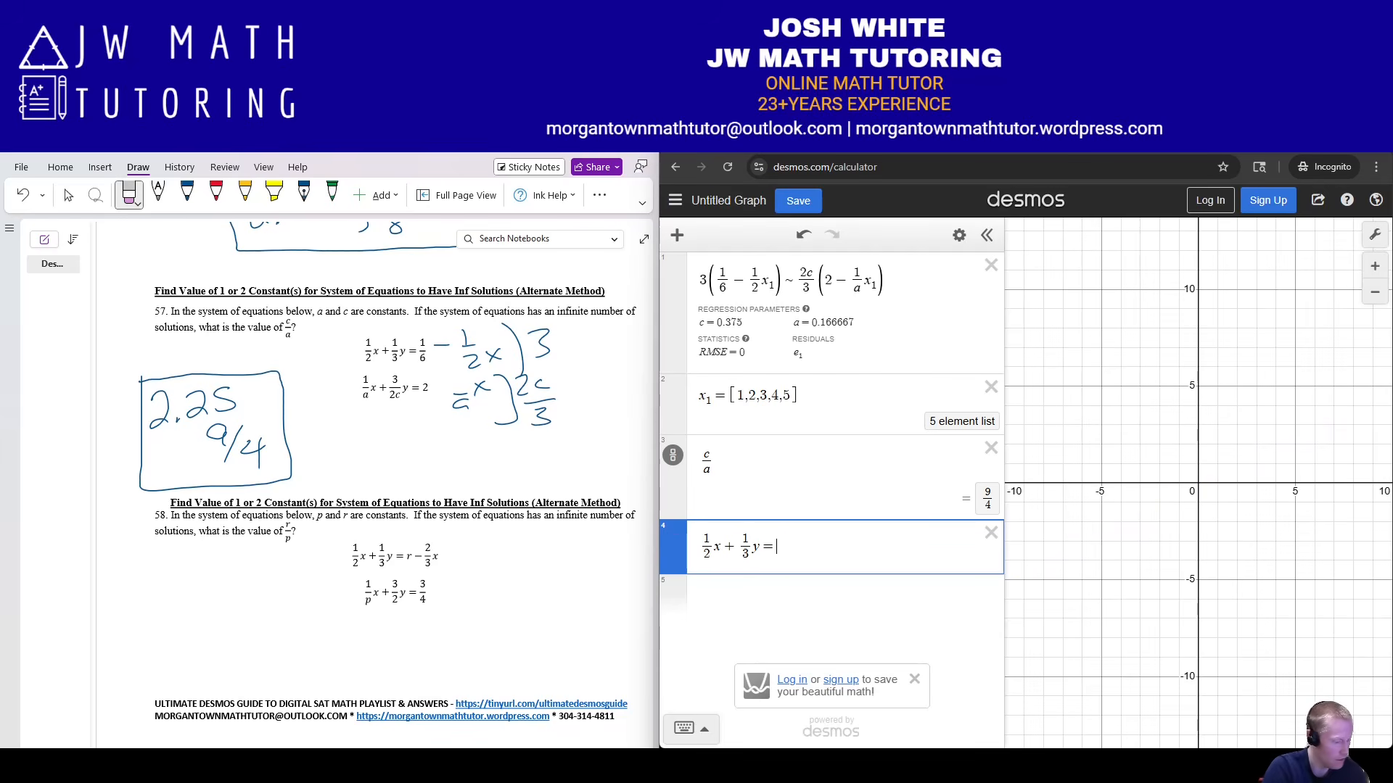
{"action": "type", "text": "1/6"}
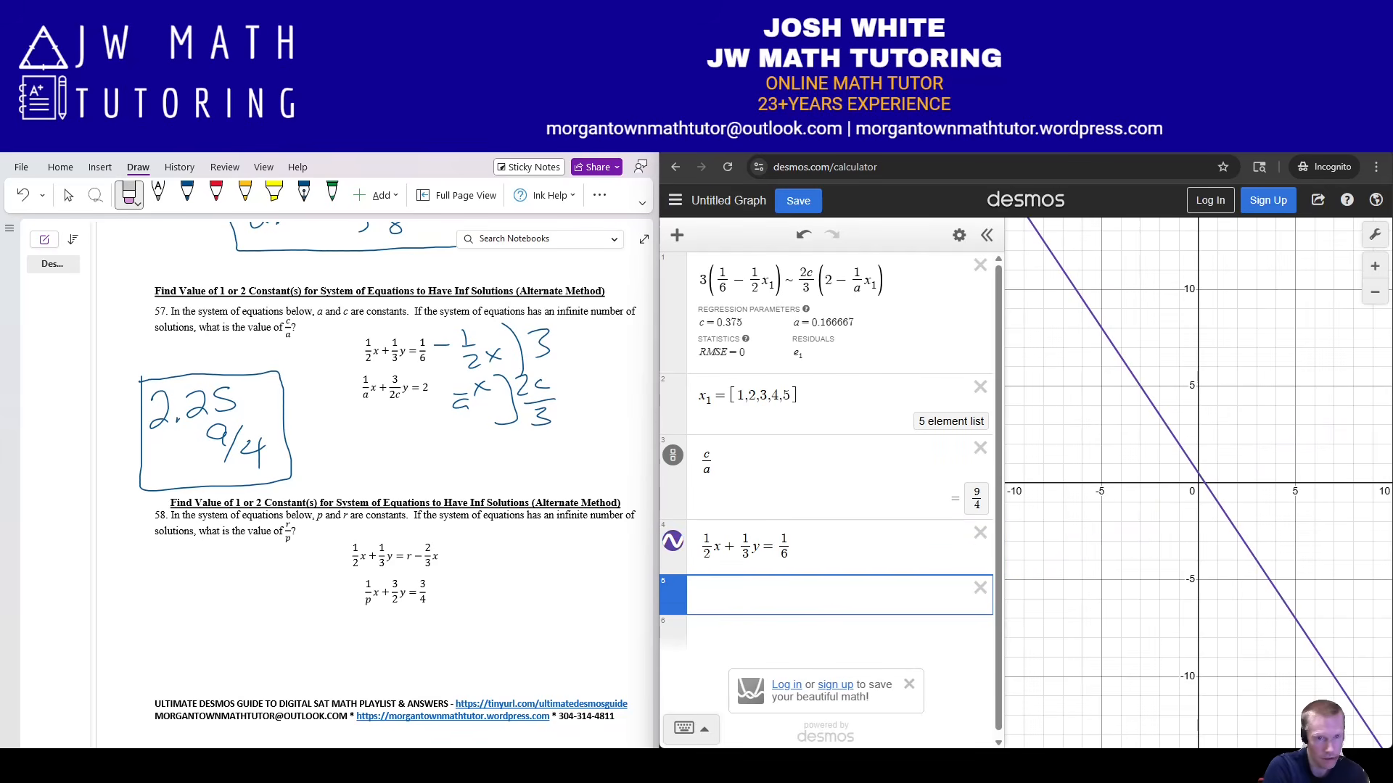
Enter (1/a)x + (3/(2c))y = 2 as the next equation.
{"action": "type", "text": "1/ax"}
{"action": "key", "text": "BackSpace"}
{"action": "key", "text": "Right"}
{"action": "type", "text": "x"}
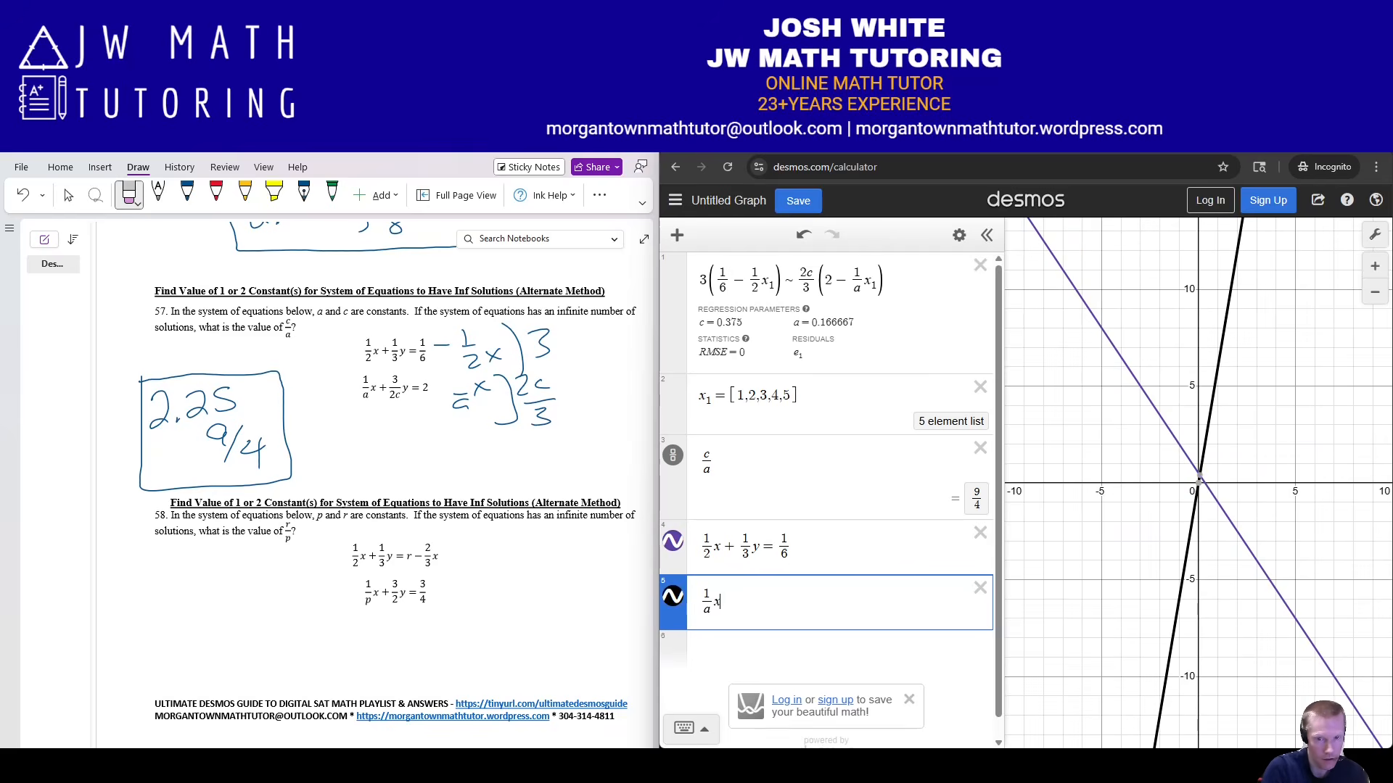
{"action": "type", "text": "+3/"}
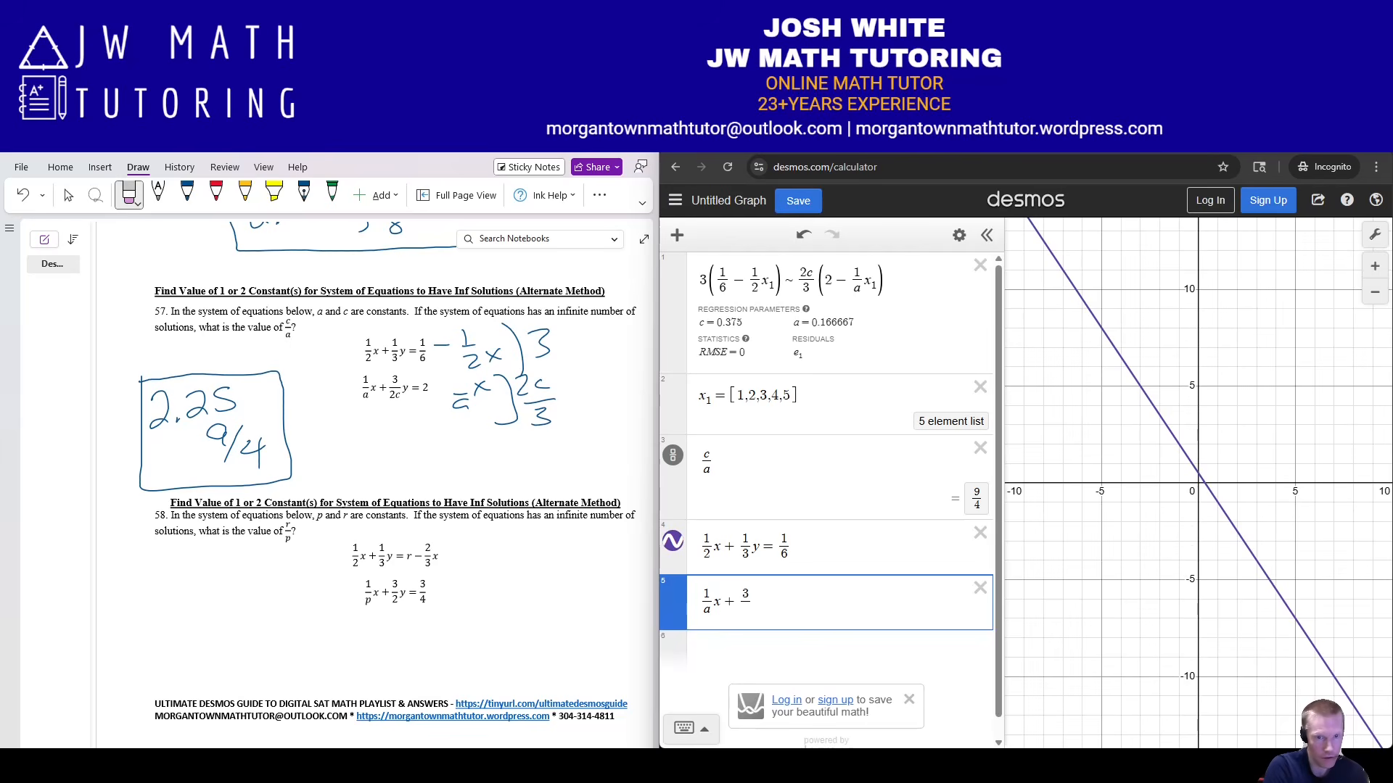
{"action": "type", "text": "2c"}
{"action": "key", "text": "Right"}
{"action": "type", "text": "y = "}
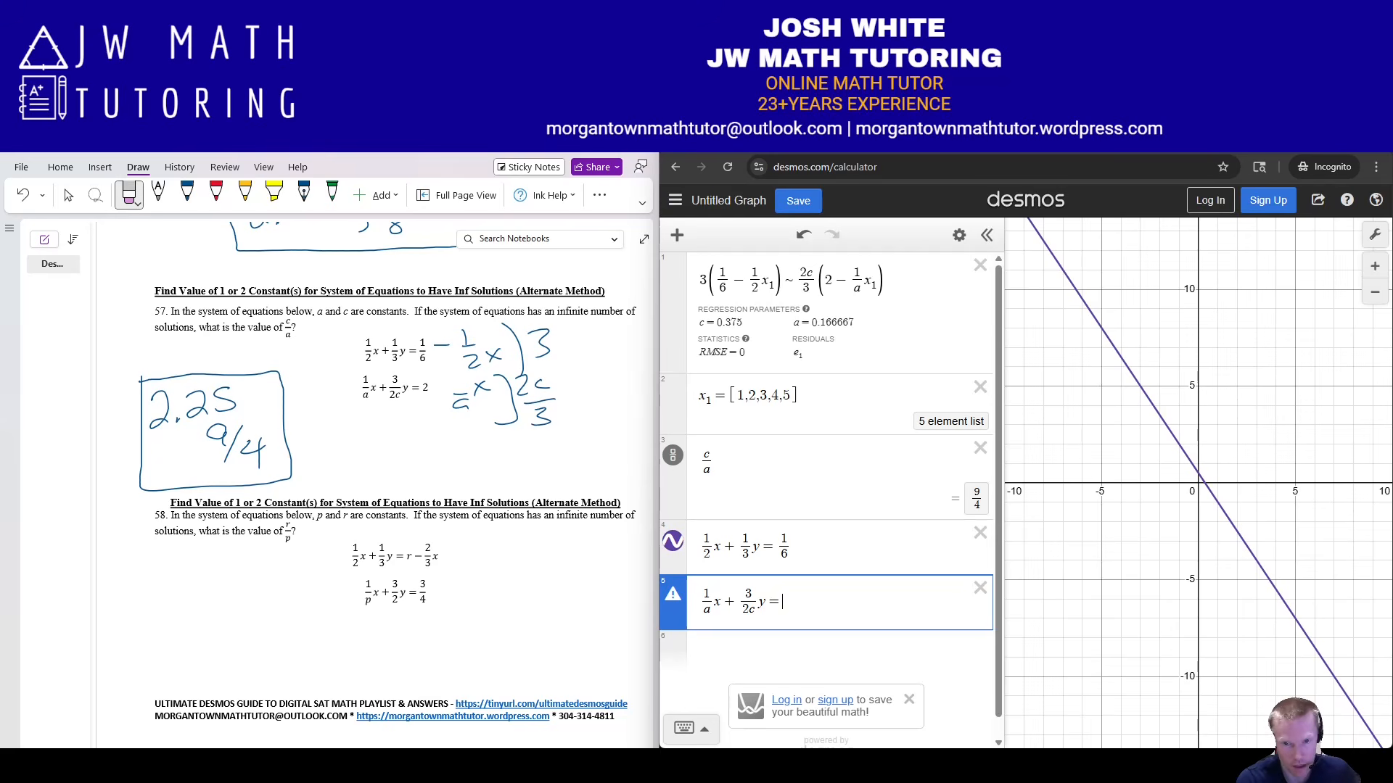
{"action": "type", "text": "2"}
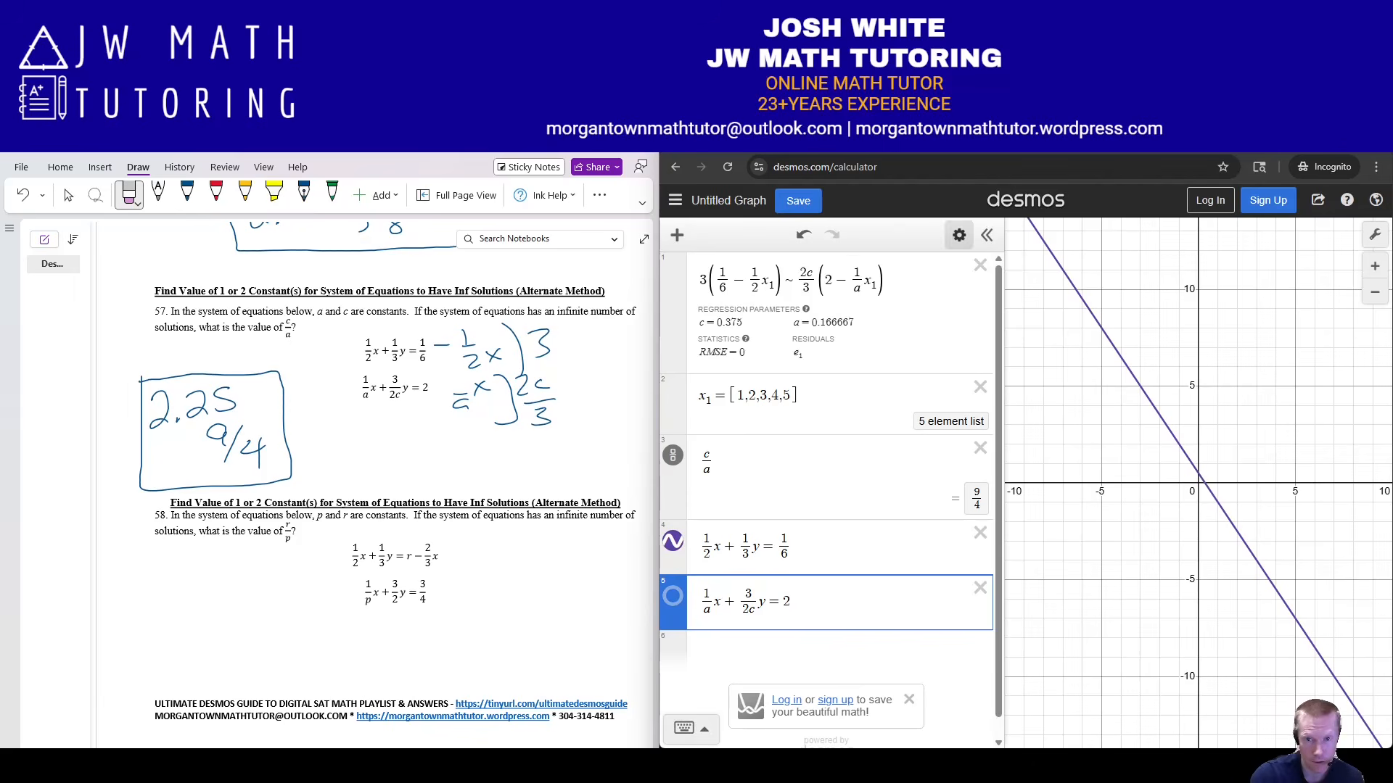
{"action": "left_click", "coordinate": [959, 235]}
Clear all Desmos expressions, then ink −½x in blue beside problem 58's first equation.
{"action": "left_click", "coordinate": [699, 235]}
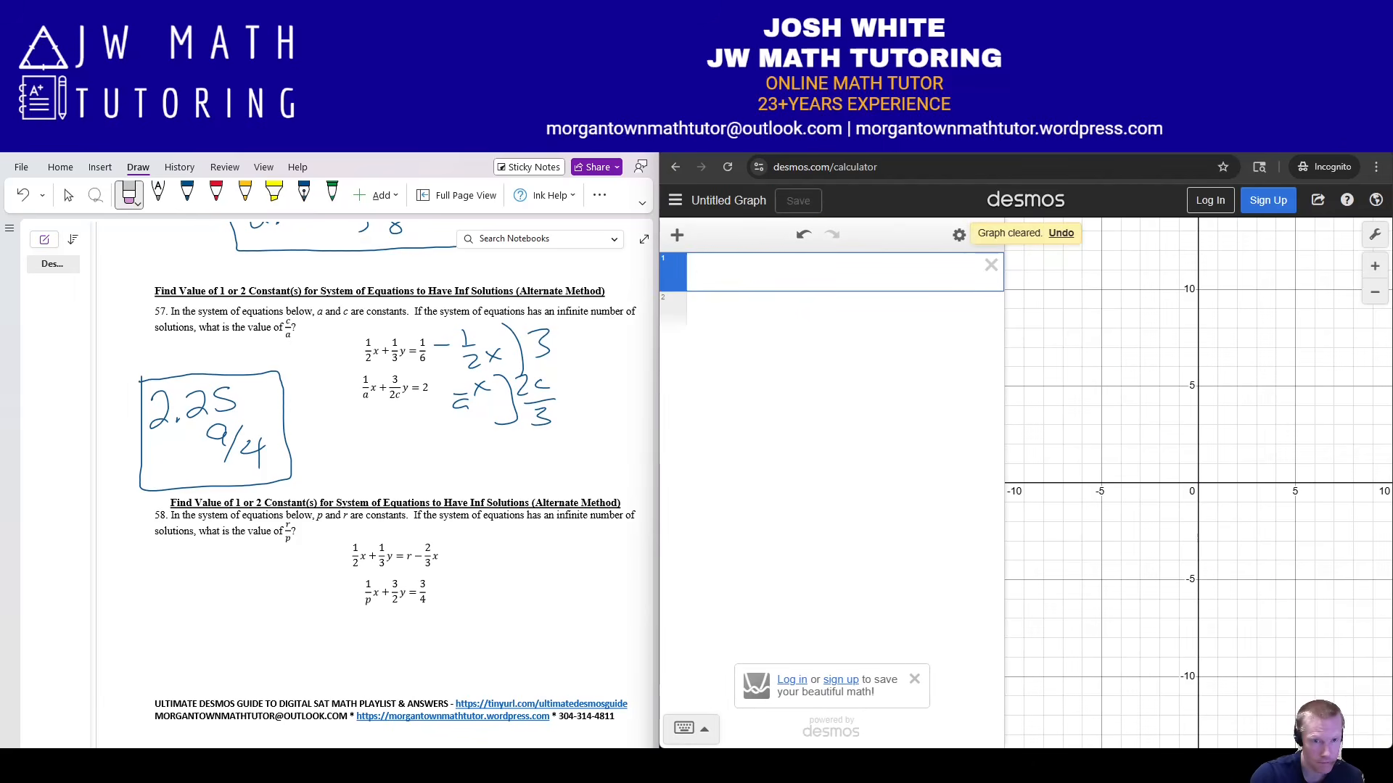
{"action": "scroll", "coordinate": [377, 479], "scroll_direction": "down", "scroll_amount": 2}
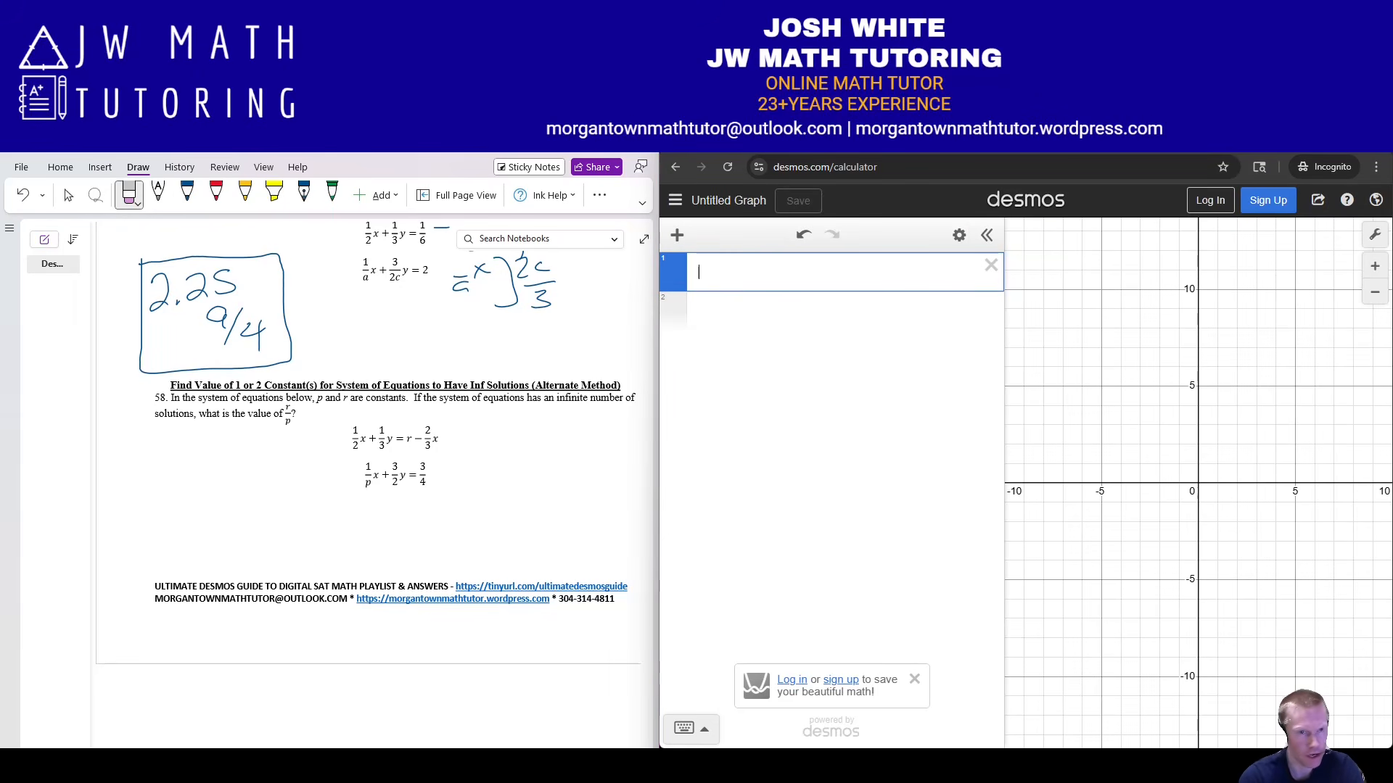
{"action": "left_click", "coordinate": [187, 193]}
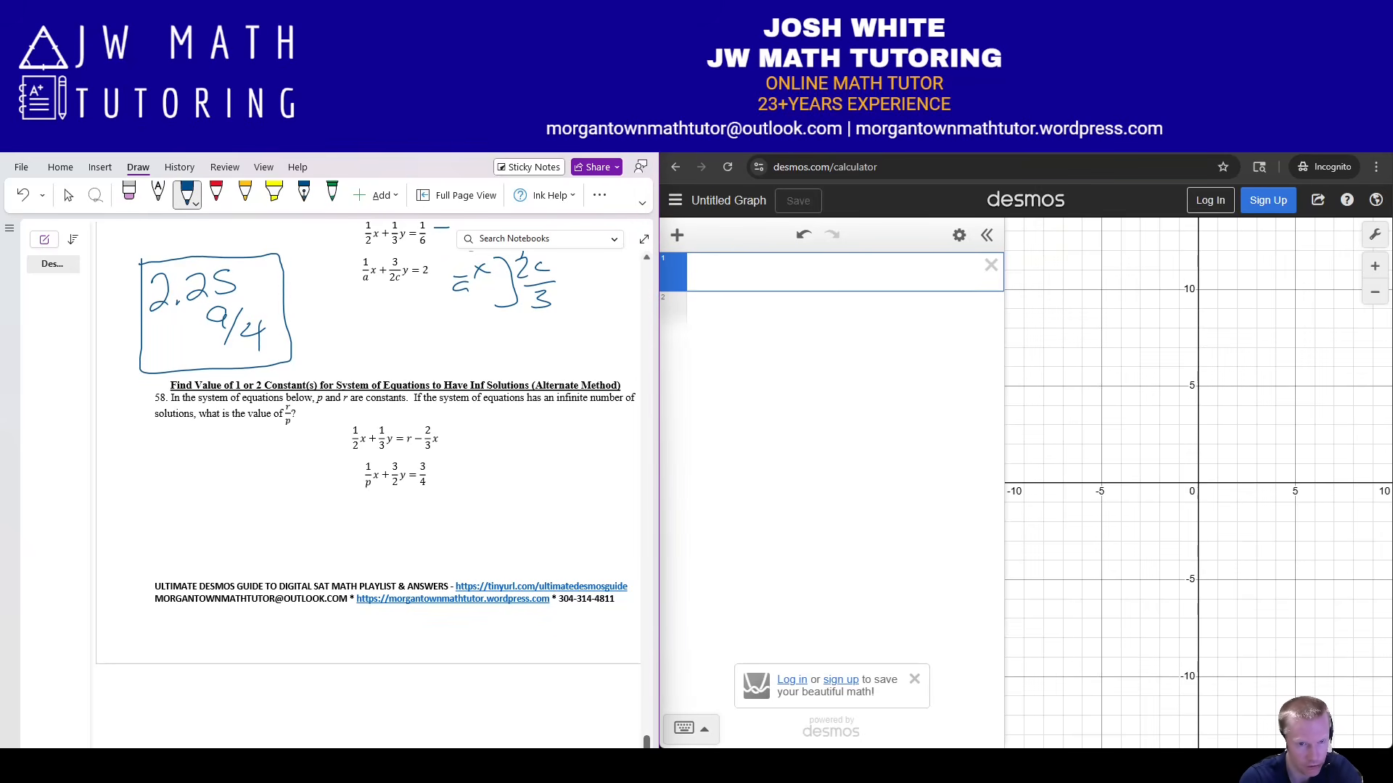
{"action": "left_click_drag", "start_coordinate": [468, 426], "coordinate": [476, 458]}
{"action": "left_click_drag", "start_coordinate": [480, 436], "coordinate": [494, 450]}
{"action": "left_click_drag", "start_coordinate": [493, 436], "coordinate": [480, 450]}
Ink parentheses around the first equation with a 3/2 multiplier.
{"action": "left_click_drag", "start_coordinate": [350, 428], "coordinate": [359, 459]}
{"action": "left_click_drag", "start_coordinate": [374, 424], "coordinate": [371, 459]}
{"action": "mouse_move", "coordinate": [494, 420]}
{"action": "left_mouse_down"}
{"action": "mouse_move", "coordinate": [505, 444]}
{"action": "mouse_move", "coordinate": [492, 462]}
{"action": "left_mouse_up"}
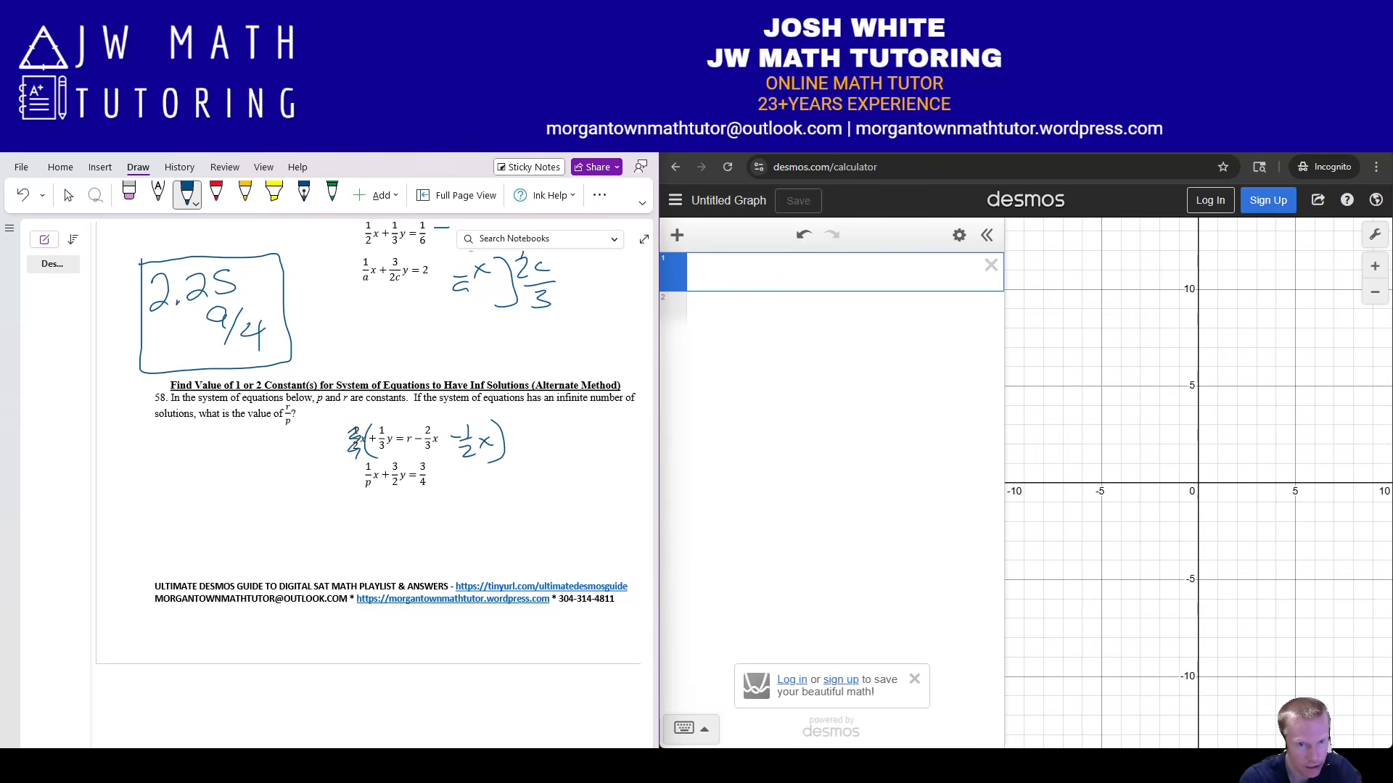
{"action": "left_click_drag", "start_coordinate": [352, 413], "coordinate": [353, 424]}
{"action": "left_click_drag", "start_coordinate": [516, 416], "coordinate": [517, 429]}
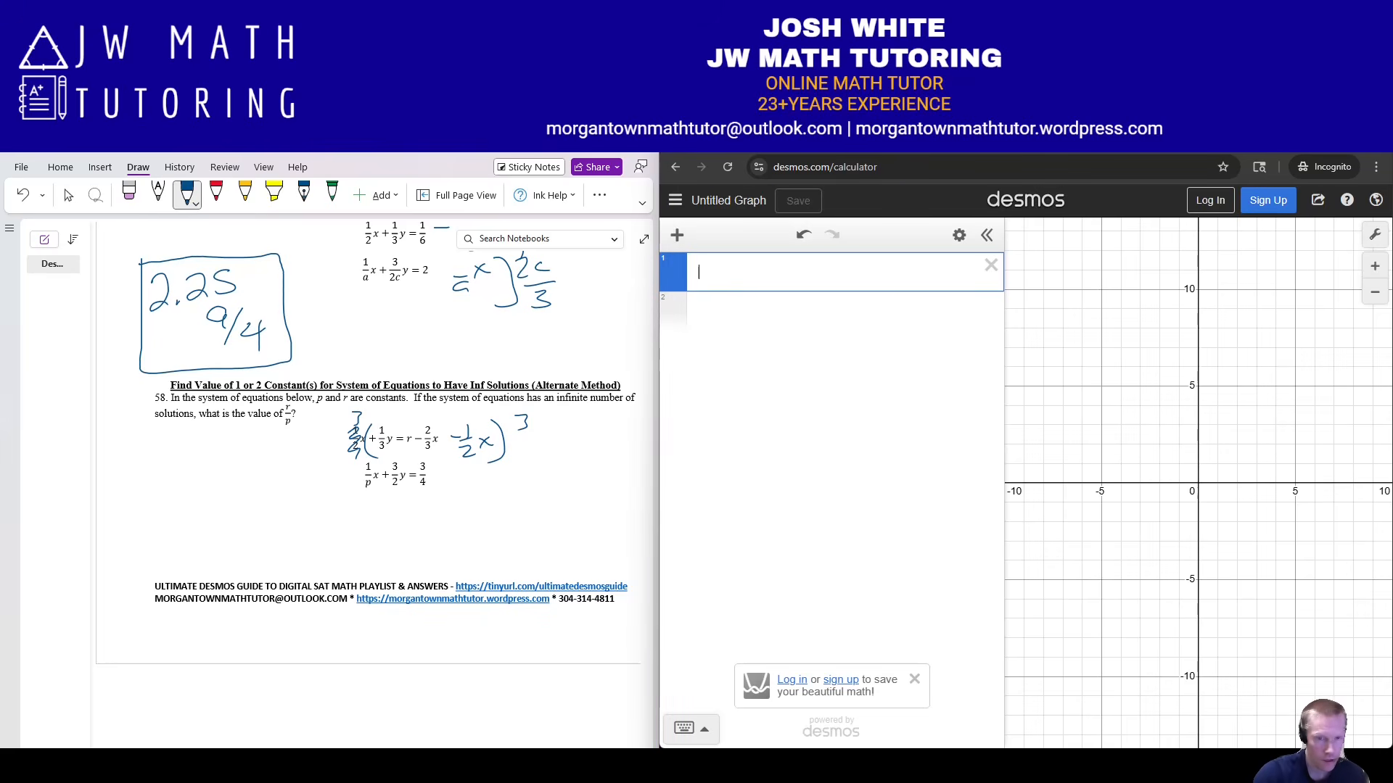
Type the regression left side 3(r − 2/3x₁ − 1/2x₁) ~ in Desmos row 1.
{"action": "type", "text": "(3"}
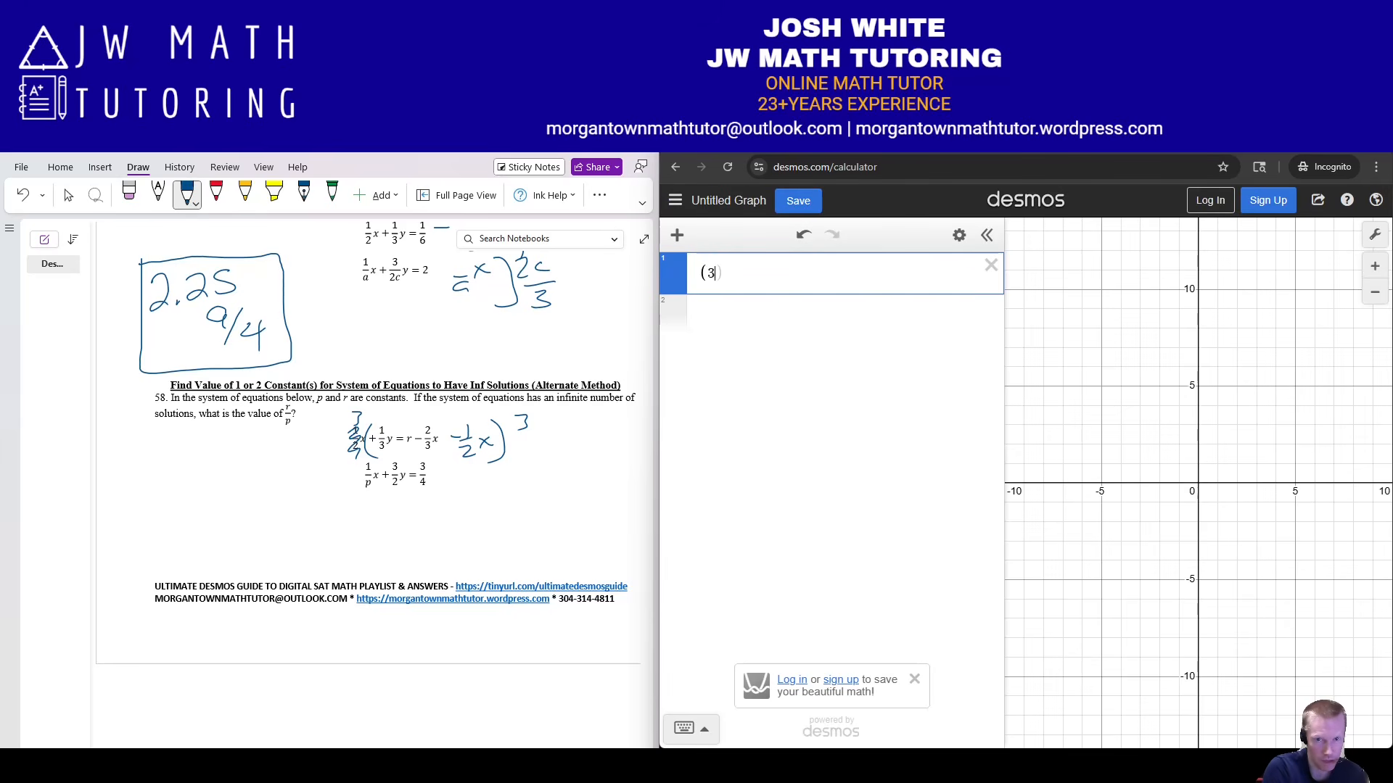
{"action": "key", "text": "Left"}
{"action": "type", "text": "3"}
{"action": "key", "text": "Right"}
{"action": "type", "text": "r-2/3"}
{"action": "key", "text": "Right"}
{"action": "type", "text": "x1"}
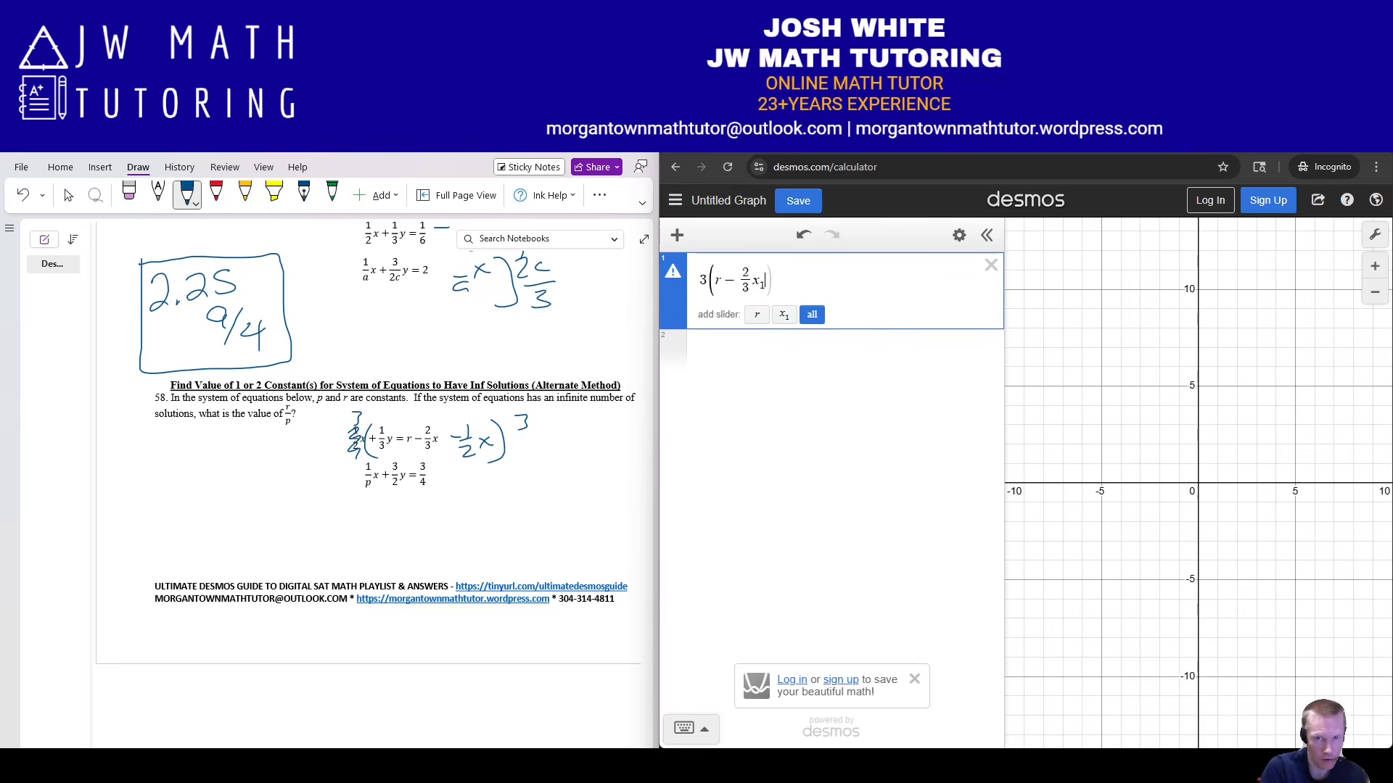
{"action": "type", "text": "-1/2"}
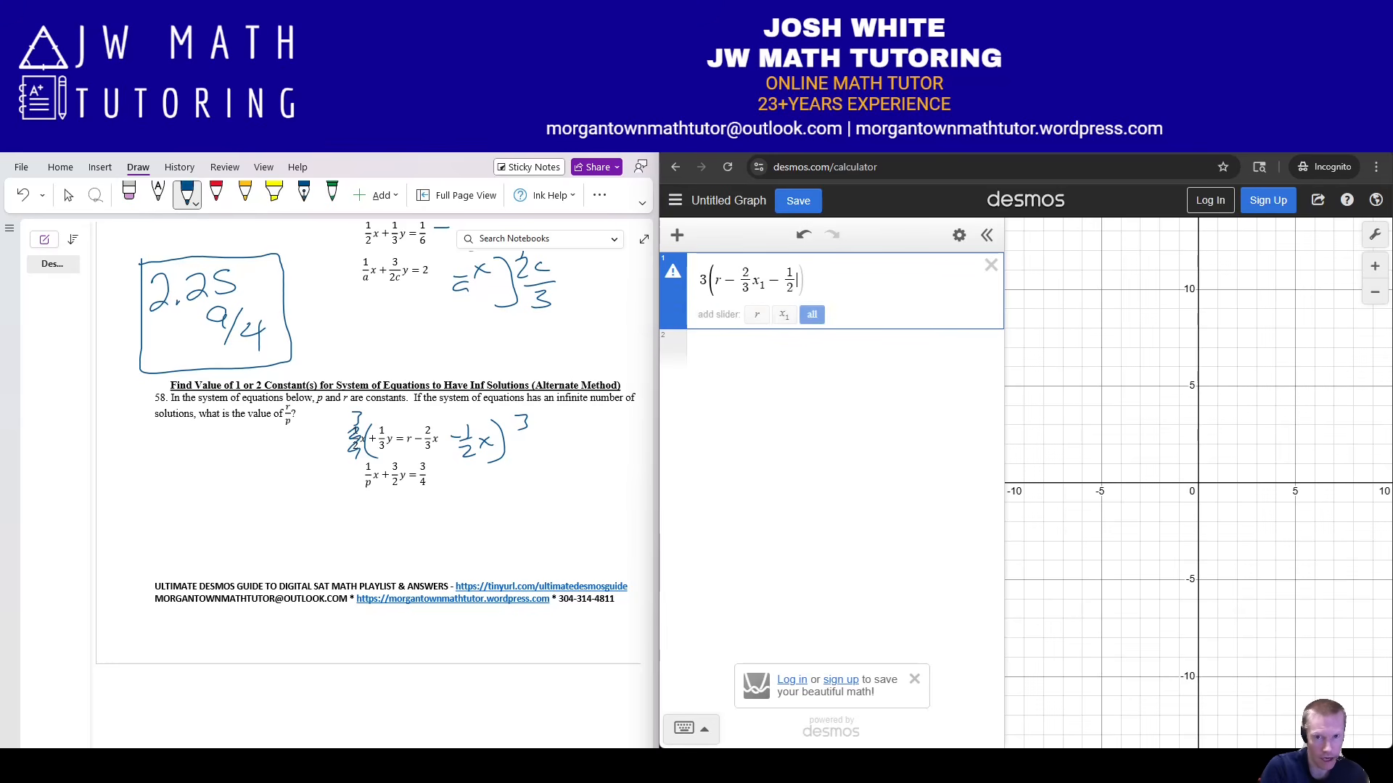
{"action": "key", "text": "Right"}
{"action": "type", "text": "x1)~"}
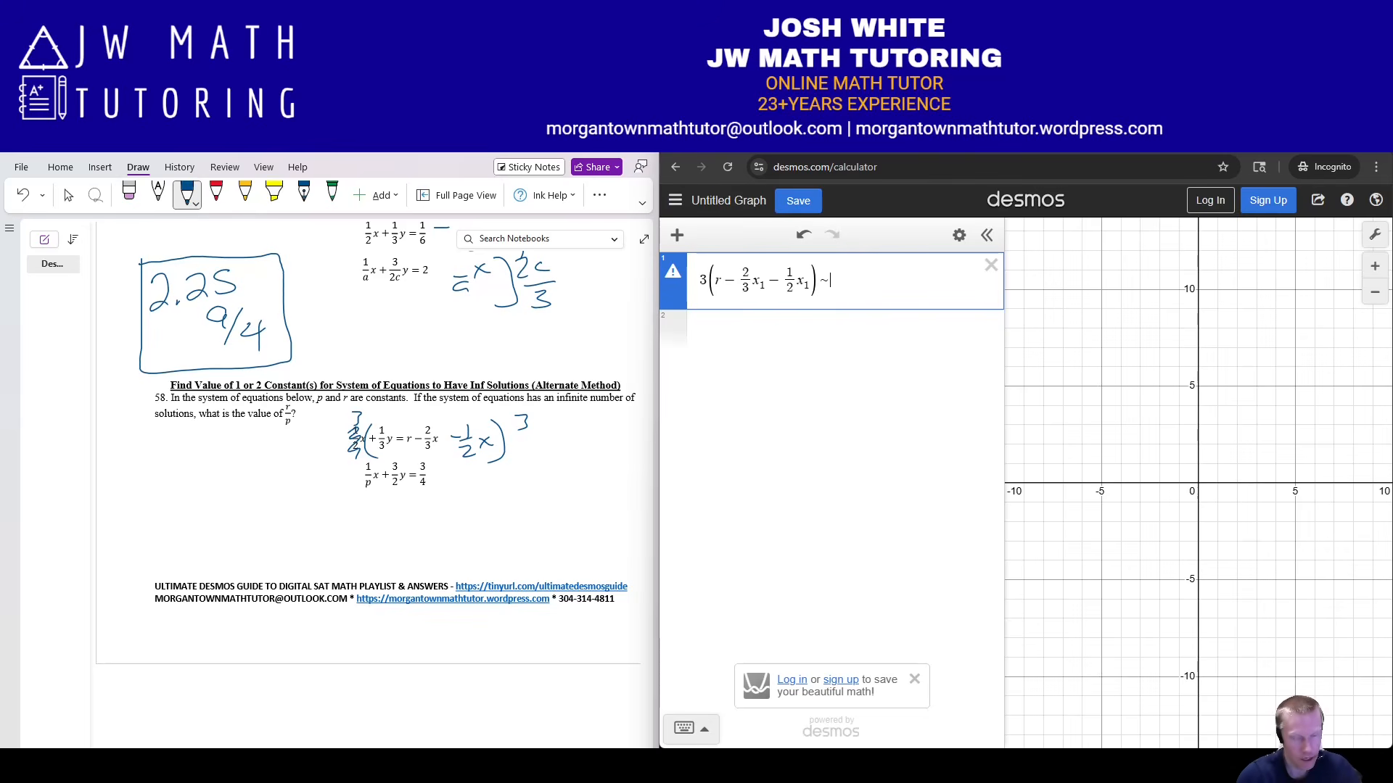
Ink parentheses and −1/p x beside problem 58's second equation, scratching out part of it.
{"action": "left_click_drag", "start_coordinate": [362, 460], "coordinate": [356, 494]}
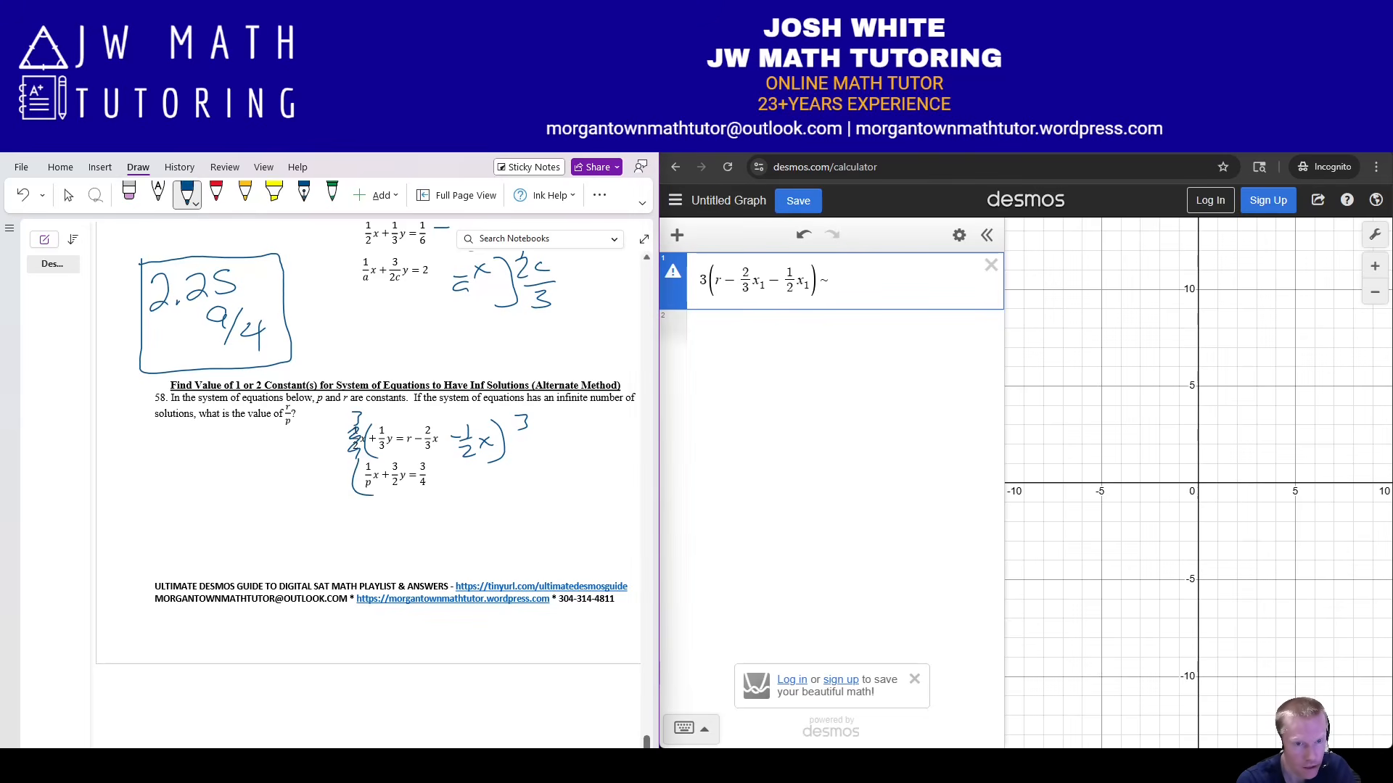
{"action": "left_click_drag", "start_coordinate": [430, 462], "coordinate": [433, 495]}
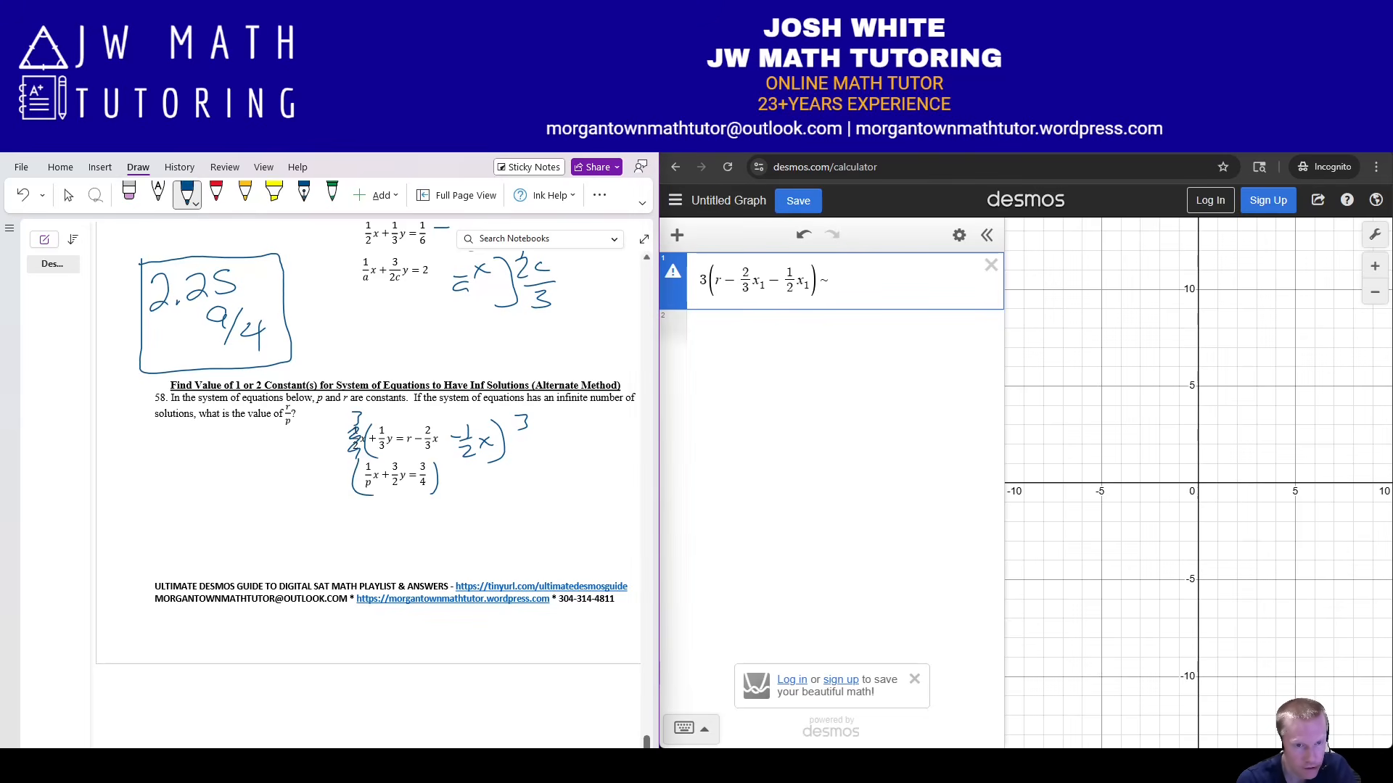
{"action": "left_click_drag", "start_coordinate": [370, 495], "coordinate": [370, 508]}
{"action": "left_click_drag", "start_coordinate": [364, 510], "coordinate": [376, 510]}
{"action": "left_click_drag", "start_coordinate": [364, 518], "coordinate": [394, 514]}
{"action": "left_click_drag", "start_coordinate": [396, 500], "coordinate": [381, 513]}
{"action": "left_click_drag", "start_coordinate": [444, 477], "coordinate": [460, 476]}
{"action": "left_click_drag", "start_coordinate": [455, 476], "coordinate": [486, 473]}
{"action": "left_click_drag", "start_coordinate": [487, 461], "coordinate": [473, 474]}
{"action": "mouse_move", "coordinate": [362, 472]}
{"action": "left_mouse_down"}
{"action": "mouse_move", "coordinate": [382, 493]}
{"action": "mouse_move", "coordinate": [369, 529]}
{"action": "left_mouse_up"}
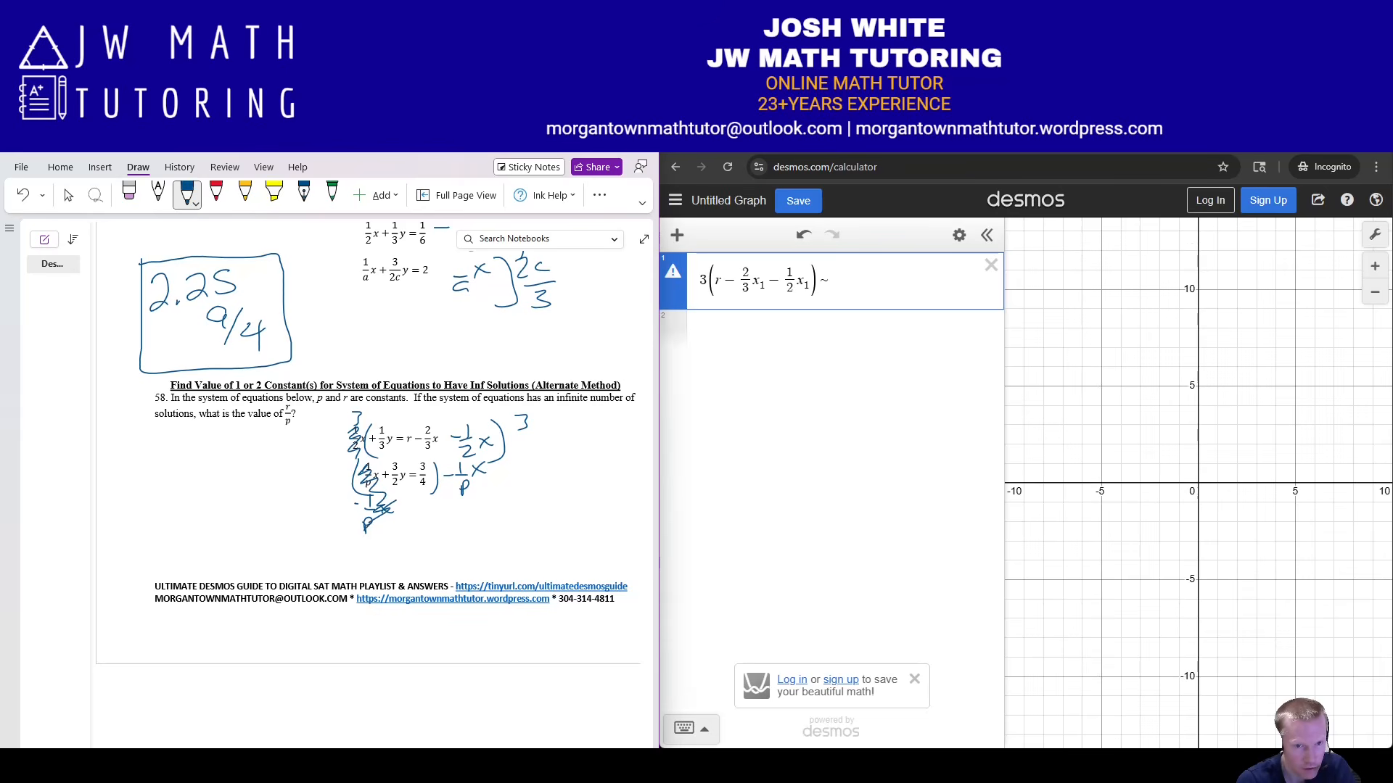
Add an opening parenthesis and ink a 2/3 multiplier beside the second equation.
{"action": "left_click_drag", "start_coordinate": [388, 452], "coordinate": [387, 494]}
{"action": "left_click_drag", "start_coordinate": [316, 457], "coordinate": [332, 465]}
{"action": "mouse_move", "coordinate": [318, 479]}
{"action": "left_mouse_down"}
{"action": "mouse_move", "coordinate": [333, 478]}
{"action": "mouse_move", "coordinate": [320, 510]}
{"action": "left_mouse_up"}
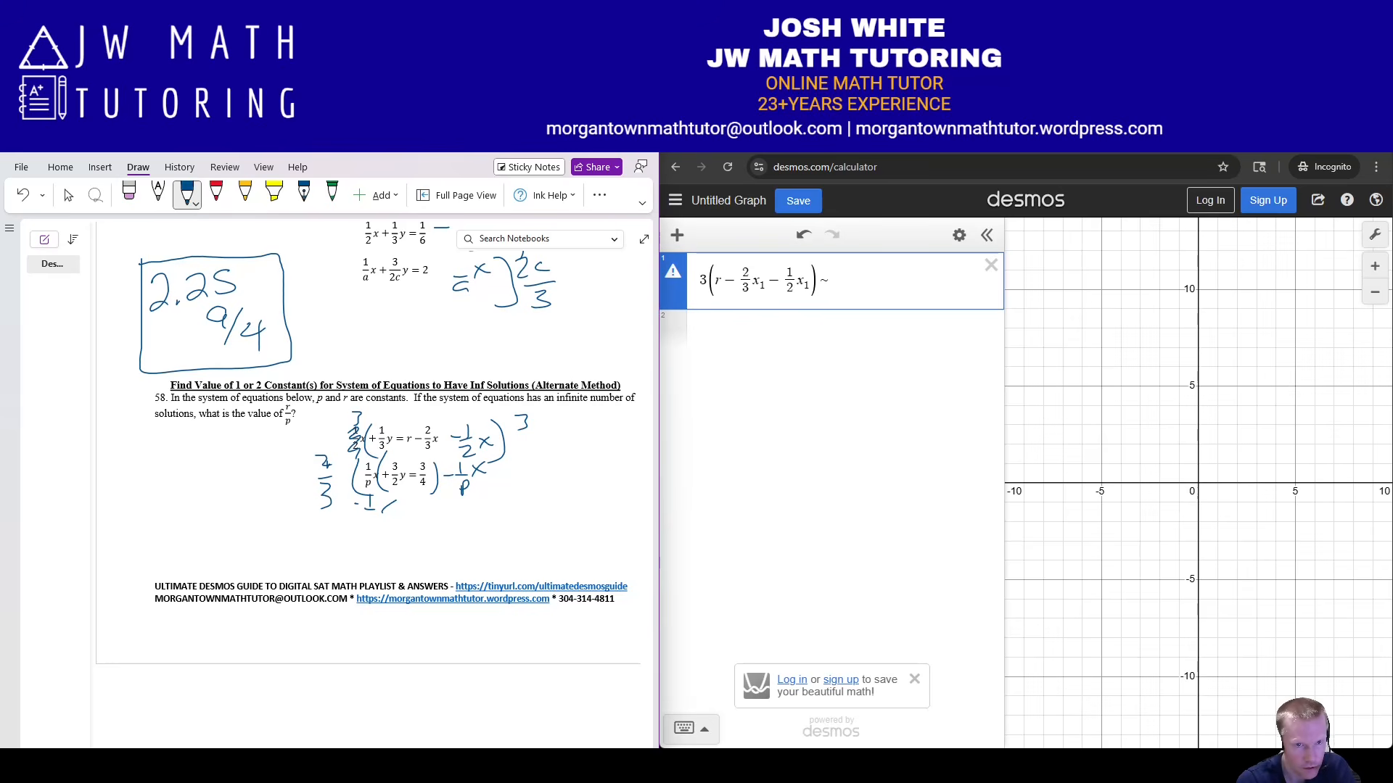
{"action": "left_click_drag", "start_coordinate": [507, 460], "coordinate": [524, 473]}
{"action": "mouse_move", "coordinate": [510, 481]}
{"action": "left_mouse_down"}
{"action": "mouse_move", "coordinate": [528, 477]}
{"action": "mouse_move", "coordinate": [515, 502]}
{"action": "left_mouse_up"}
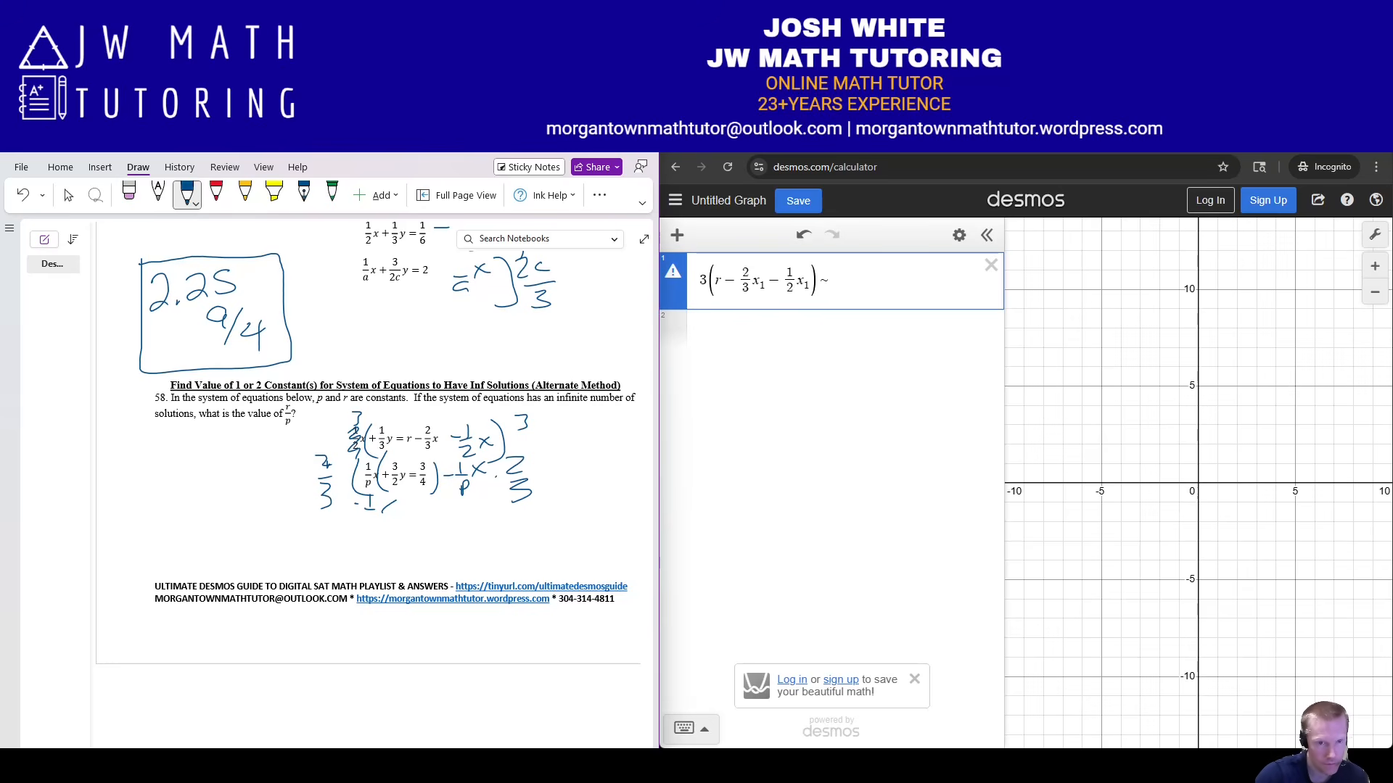
{"action": "left_click", "coordinate": [835, 331]}
{"action": "left_click", "coordinate": [830, 281]}
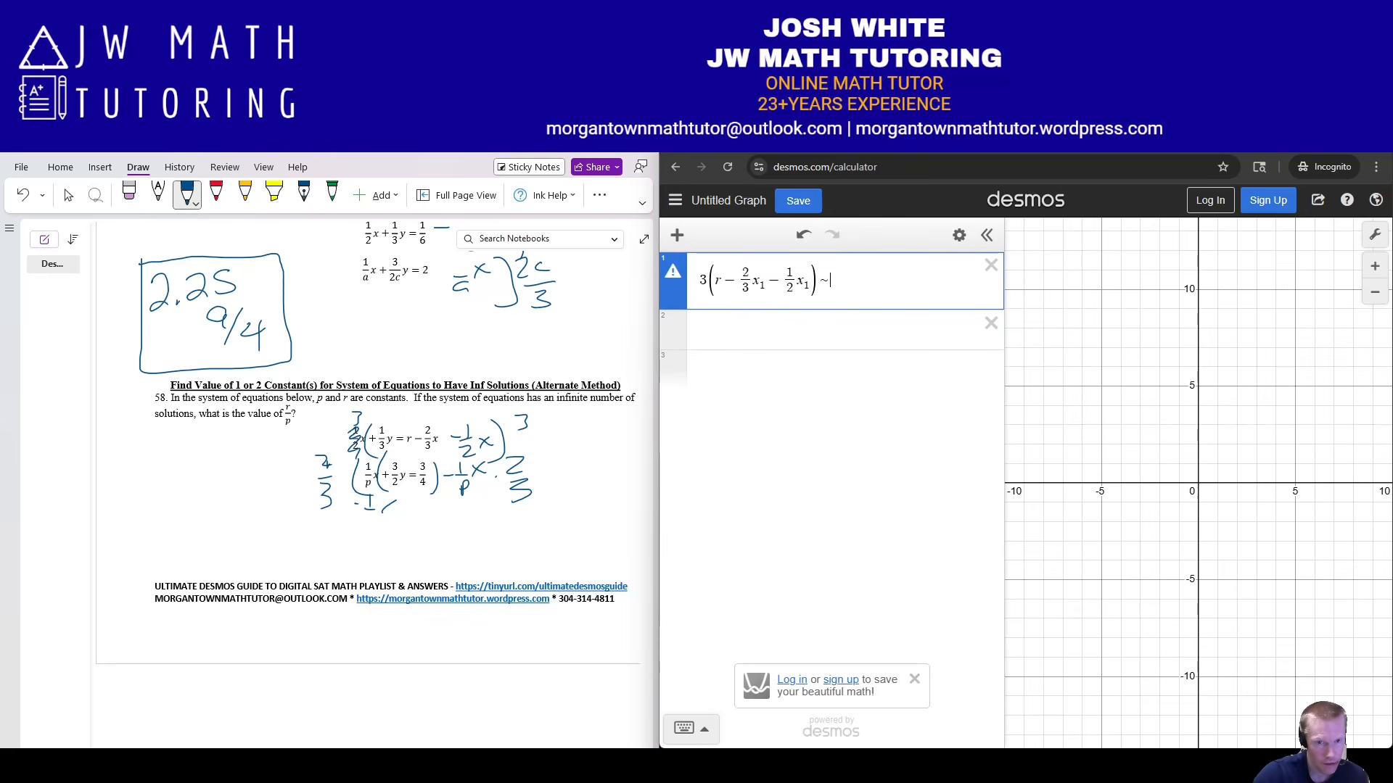
Complete the regression's right side as 2/3(3/4 − 1/p x₁).
{"action": "type", "text": "2/3"}
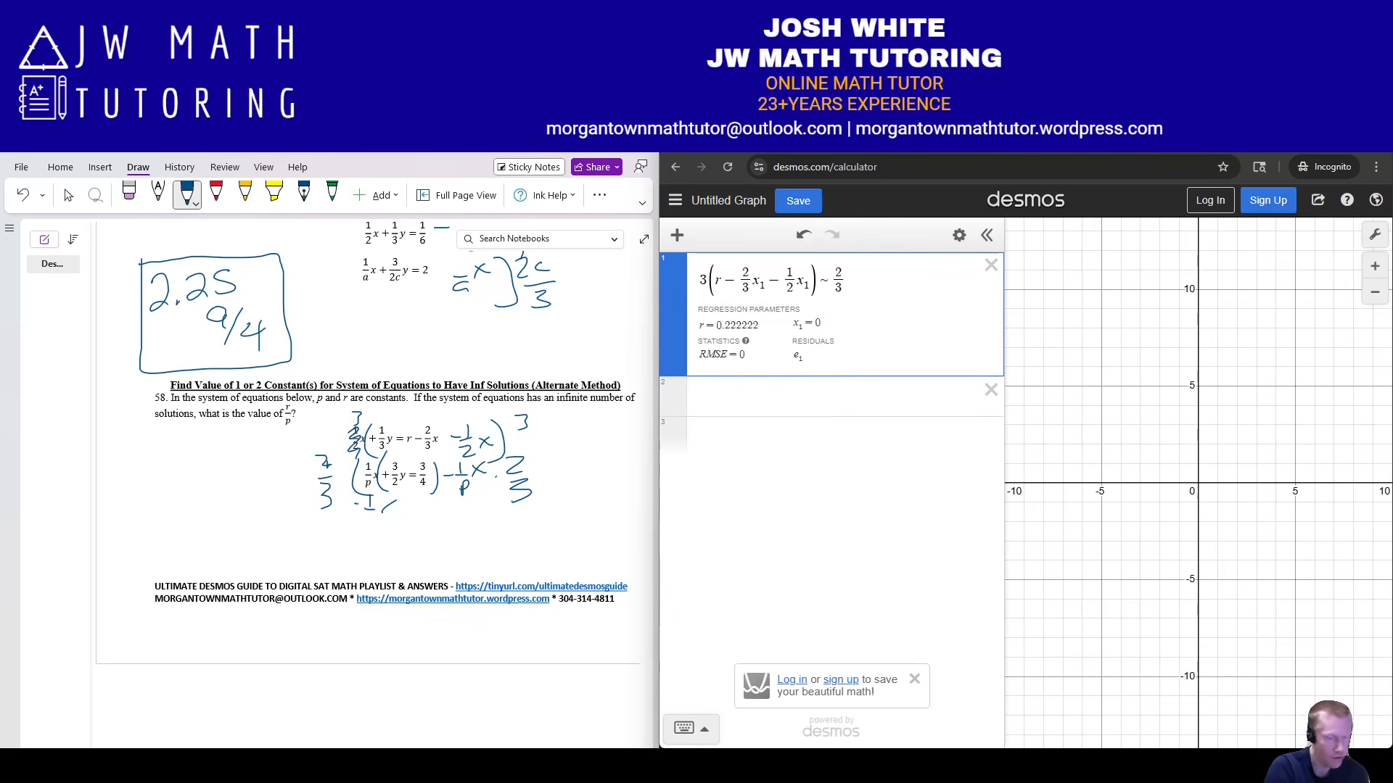
{"action": "type", "text": "("}
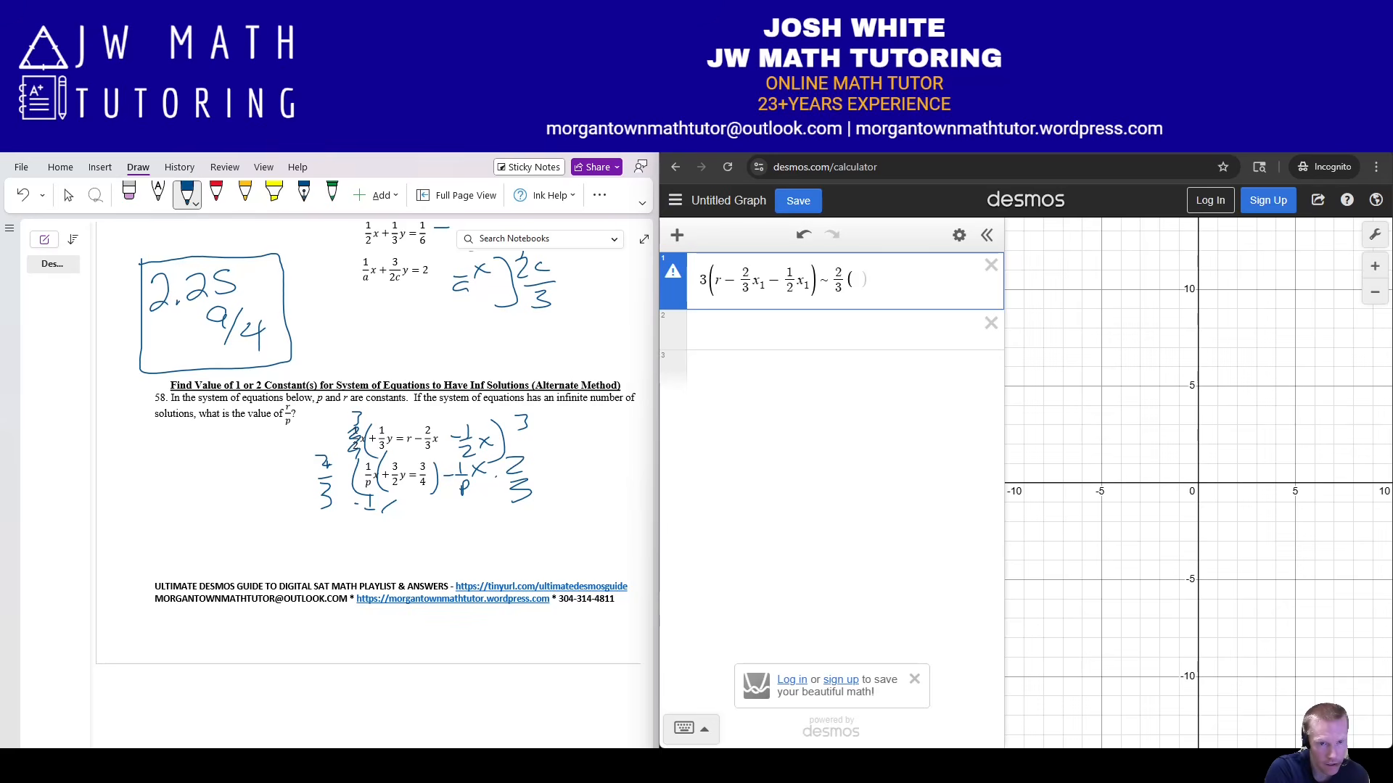
{"action": "type", "text": "3/4"}
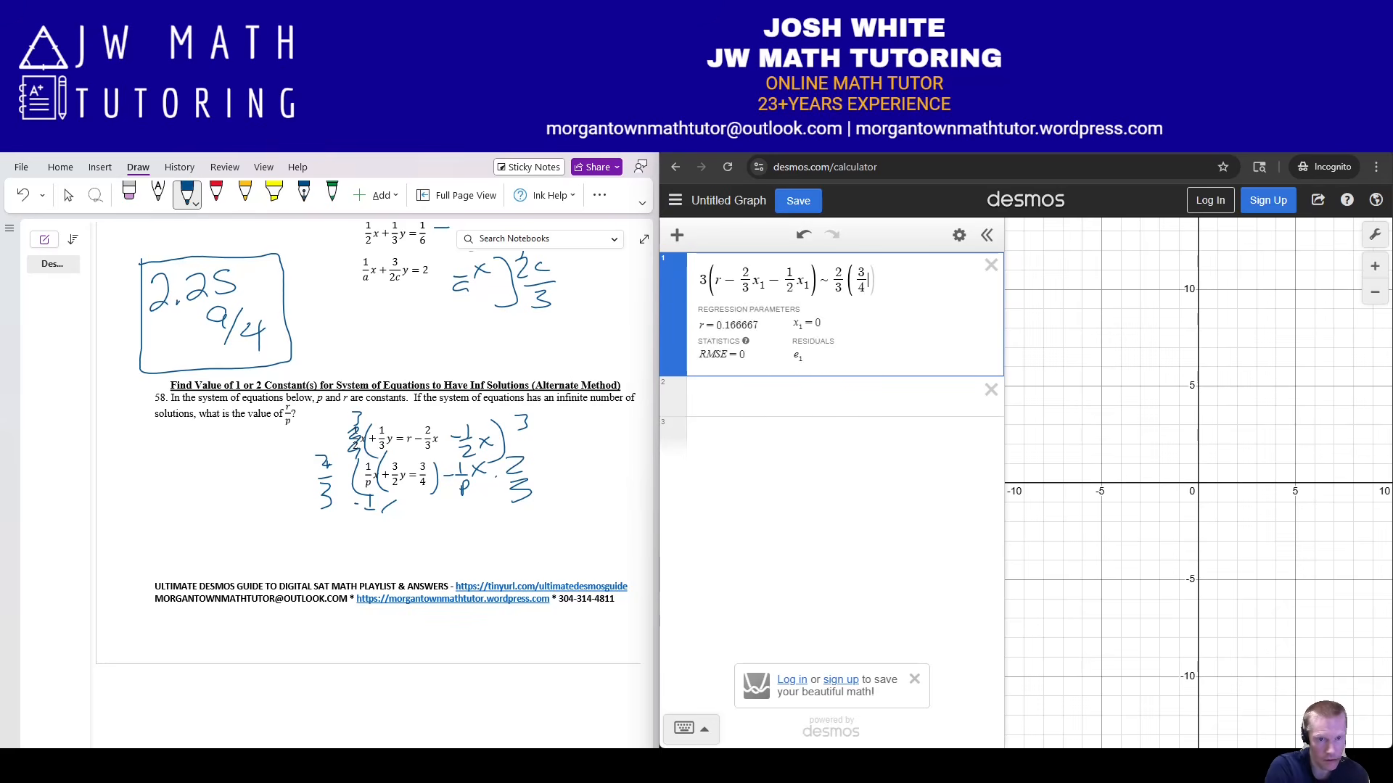
{"action": "key", "text": "Right"}
{"action": "type", "text": "-1/p"}
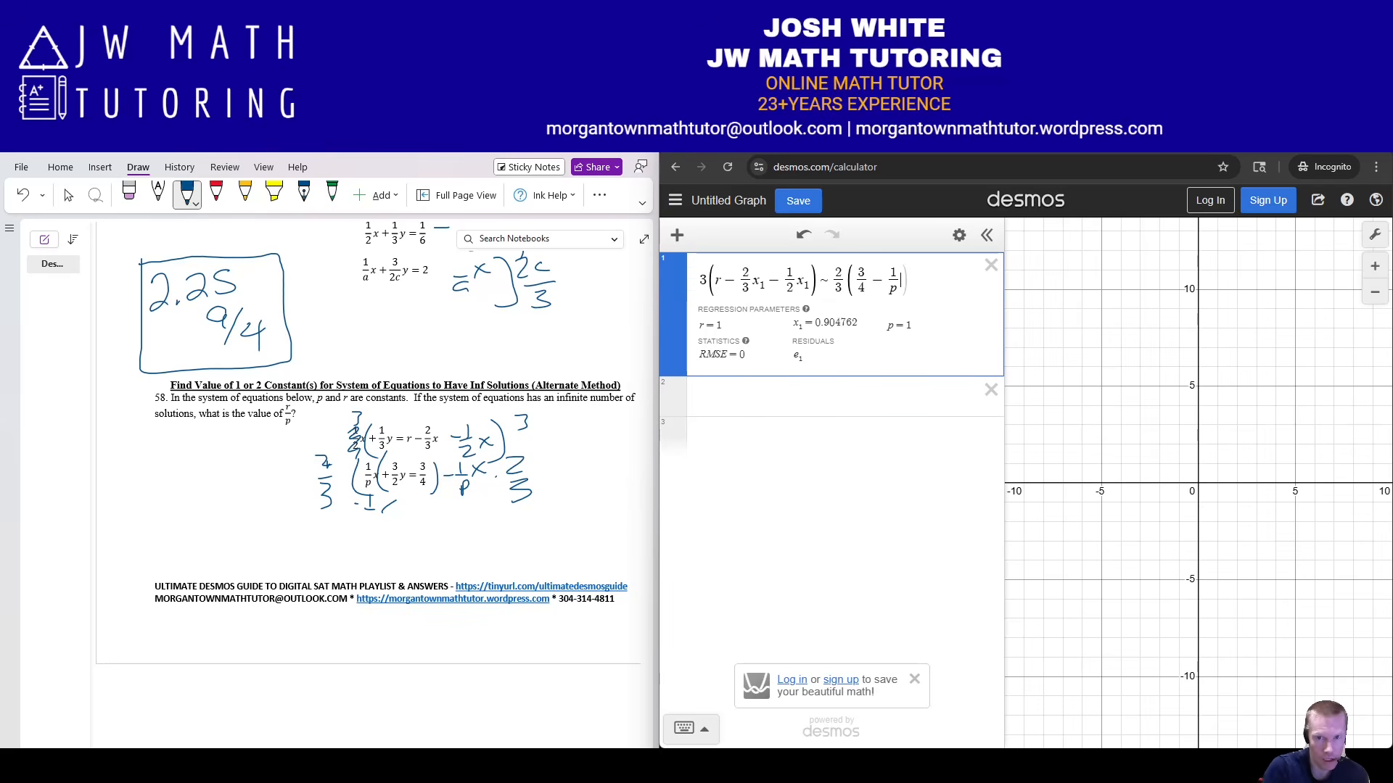
{"action": "key", "text": "Right"}
{"action": "type", "text": "x1"}
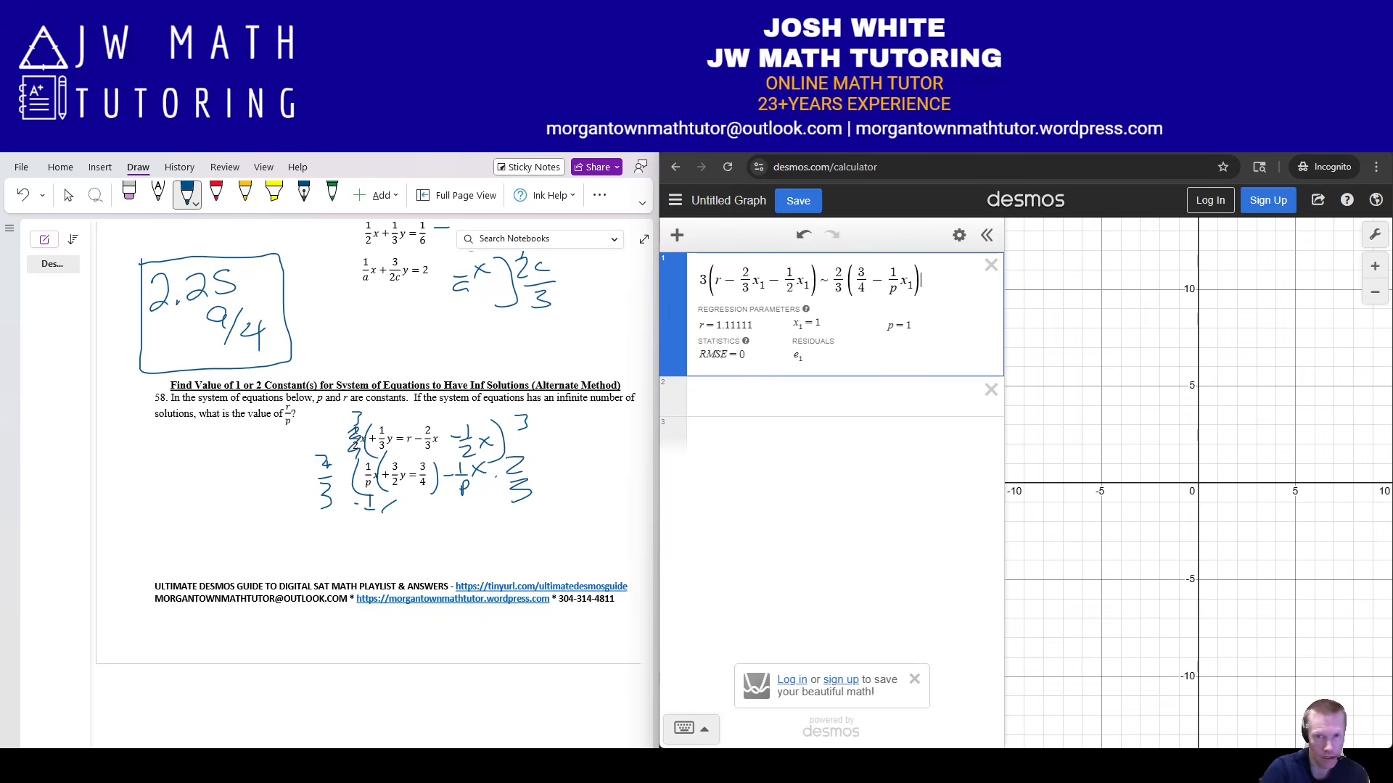
Add rows x₁ = [1...5] and r/p, toggling r/p between fraction and decimal.
{"action": "left_click", "coordinate": [768, 396]}
{"action": "type", "text": "x"}
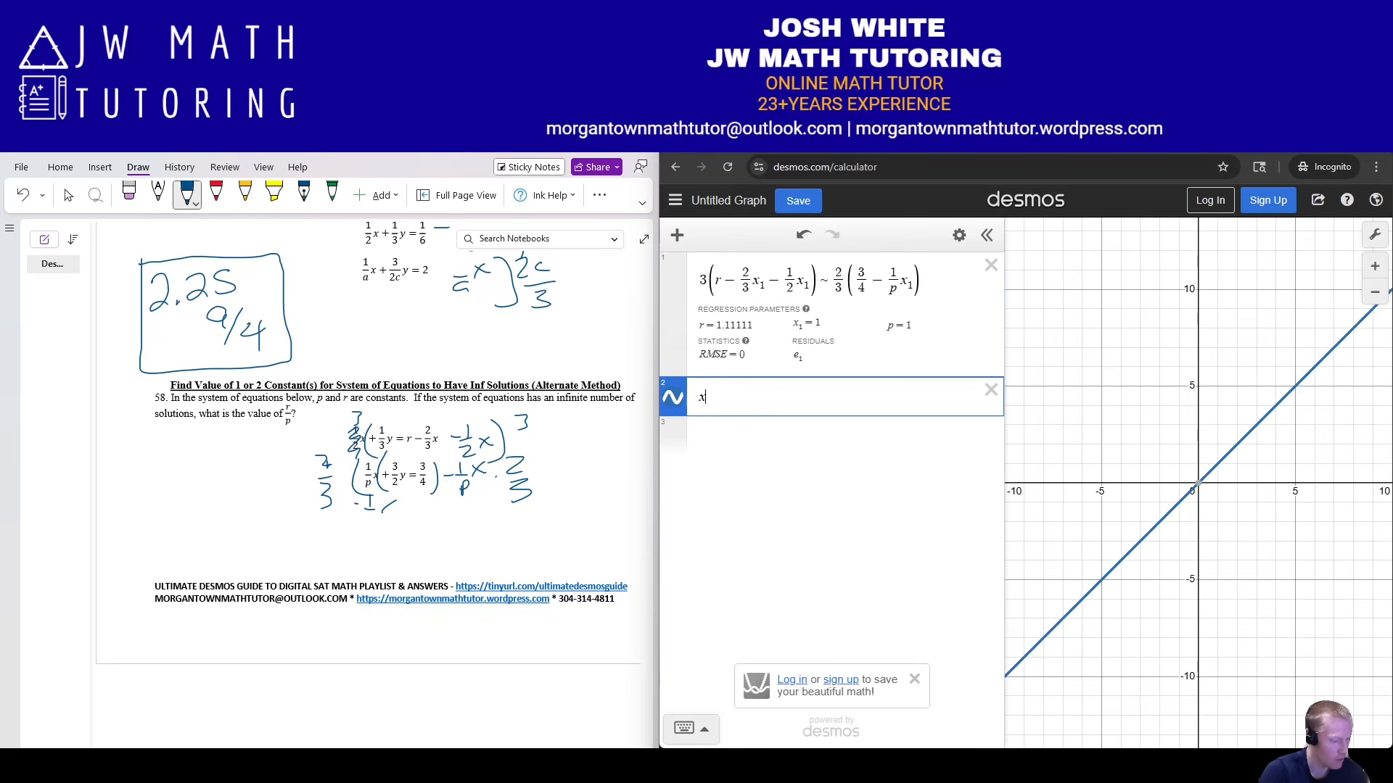
{"action": "type", "text": "1 = [1...5"}
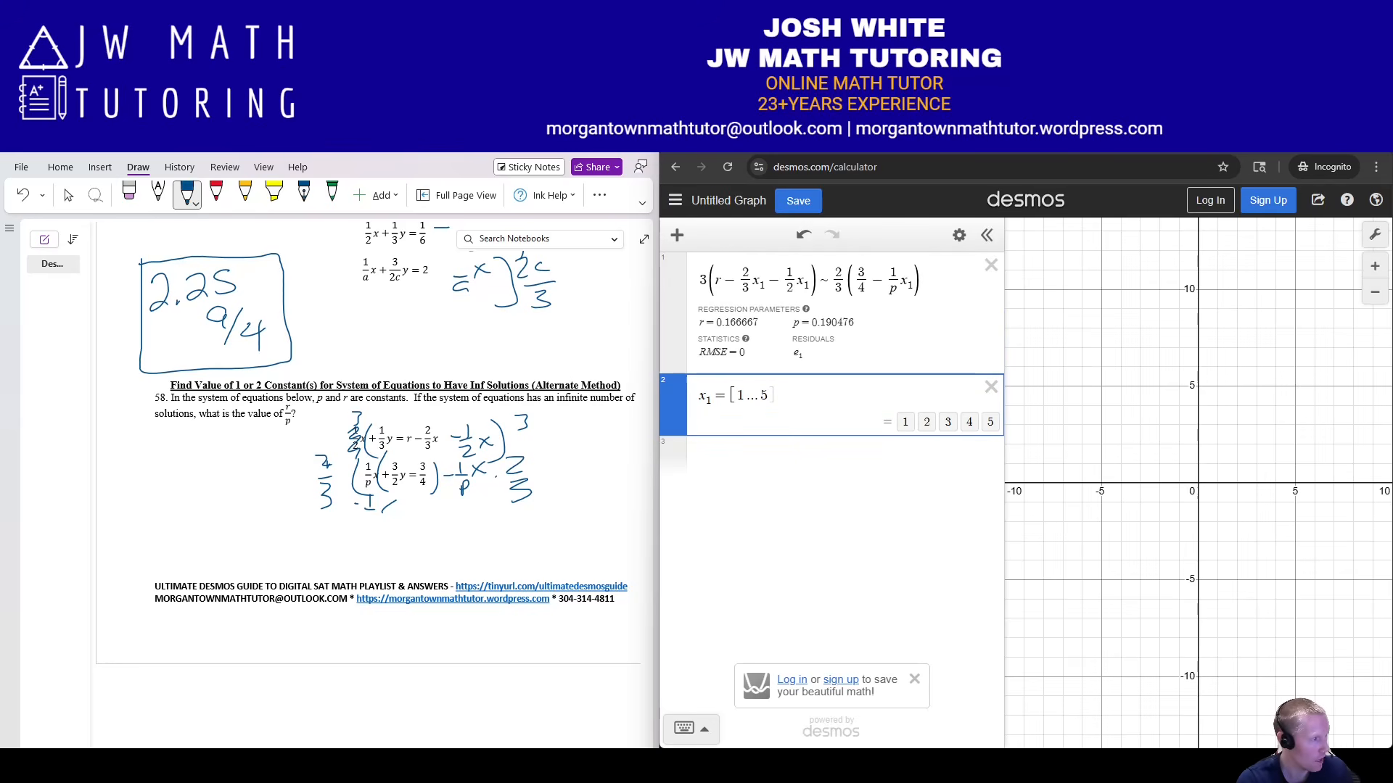
{"action": "key", "text": "Return"}
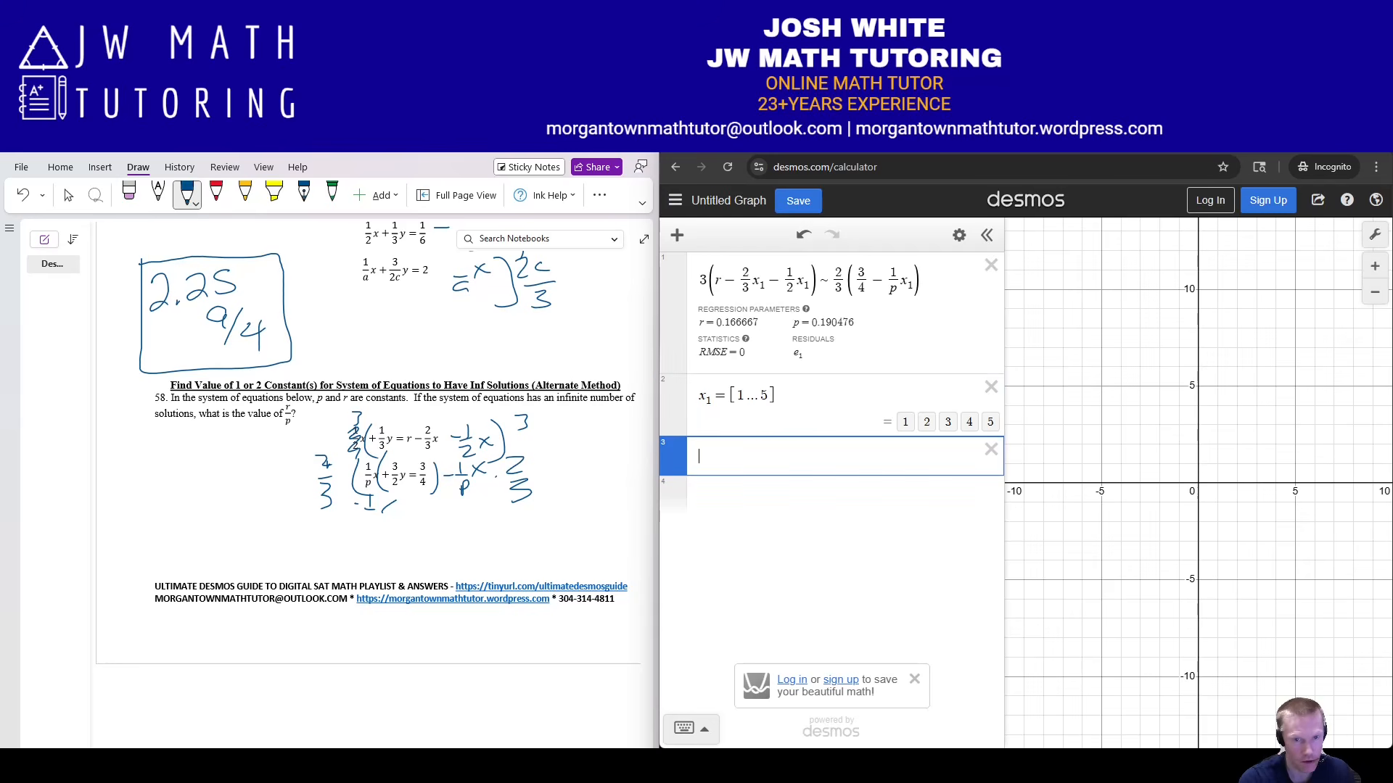
{"action": "type", "text": "r/p"}
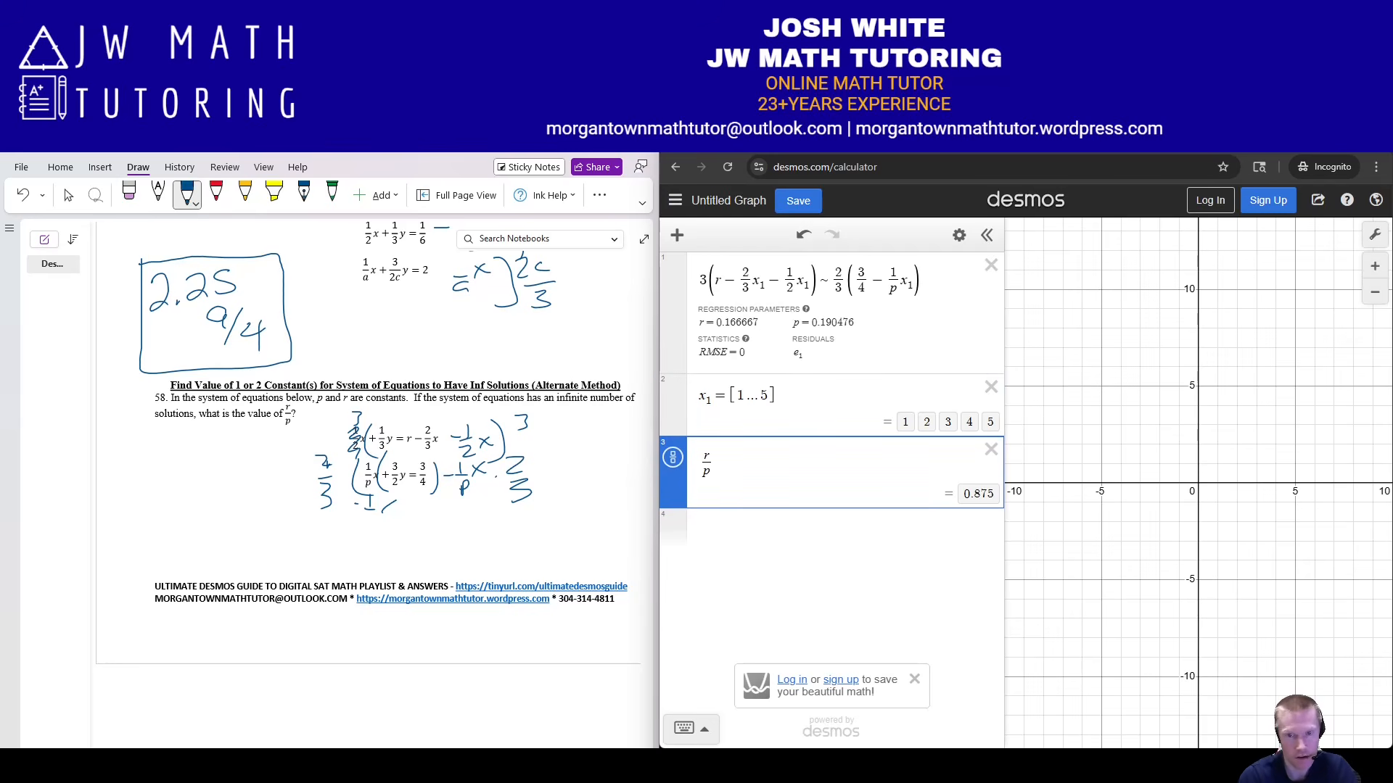
{"action": "left_click", "coordinate": [673, 457]}
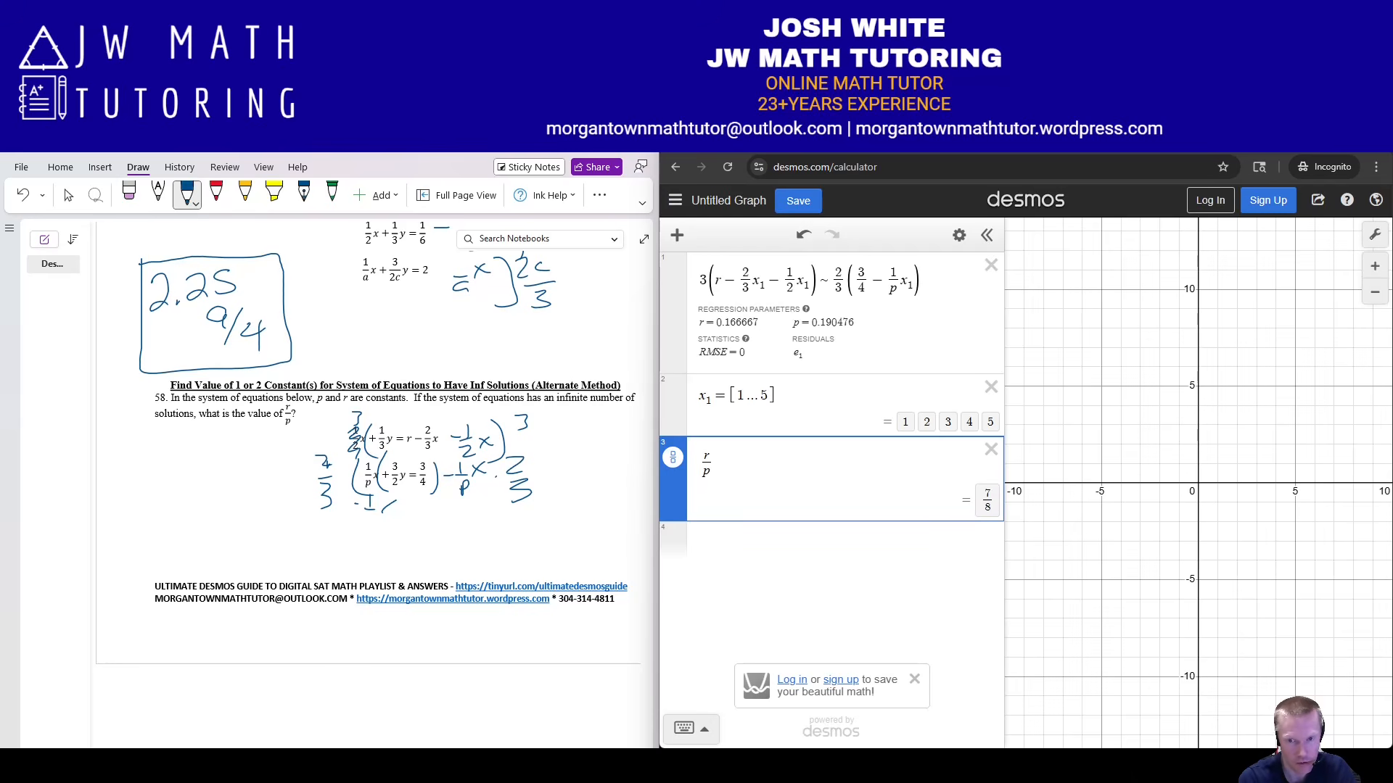
{"action": "left_click", "coordinate": [672, 457]}
Ink the answer .875, 7/8 in the notes and box it.
{"action": "left_click", "coordinate": [208, 554]}
{"action": "left_click_drag", "start_coordinate": [228, 536], "coordinate": [229, 537]}
{"action": "left_click_drag", "start_coordinate": [232, 534], "coordinate": [235, 553]}
{"action": "mouse_move", "coordinate": [278, 529]}
{"action": "left_mouse_down"}
{"action": "mouse_move", "coordinate": [259, 533]}
{"action": "mouse_move", "coordinate": [259, 550]}
{"action": "mouse_move", "coordinate": [281, 562]}
{"action": "mouse_move", "coordinate": [343, 543]}
{"action": "left_mouse_up"}
{"action": "left_click_drag", "start_coordinate": [335, 551], "coordinate": [333, 553]}
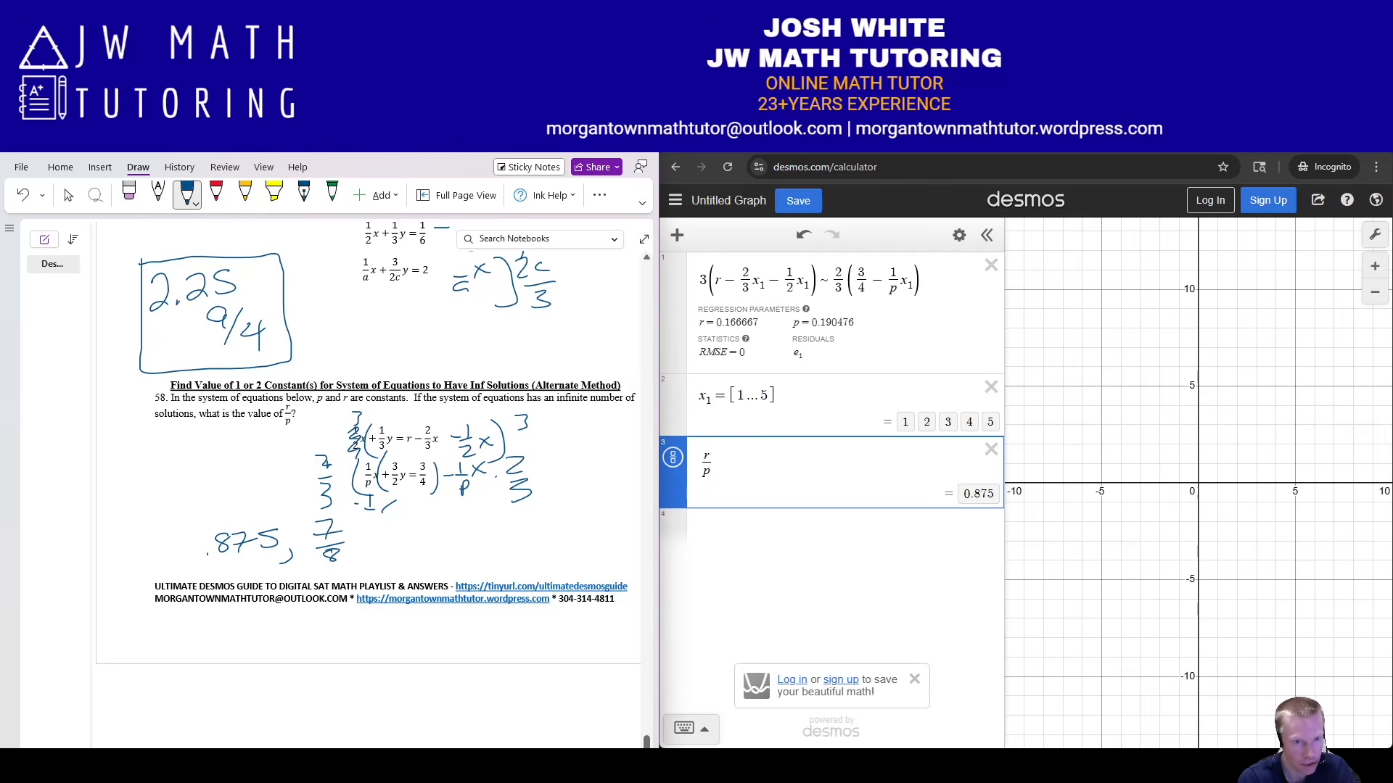
{"action": "mouse_move", "coordinate": [194, 522]}
{"action": "left_mouse_down"}
{"action": "mouse_move", "coordinate": [190, 581]}
{"action": "mouse_move", "coordinate": [362, 551]}
{"action": "mouse_move", "coordinate": [290, 514]}
{"action": "mouse_move", "coordinate": [194, 520]}
{"action": "left_mouse_up"}
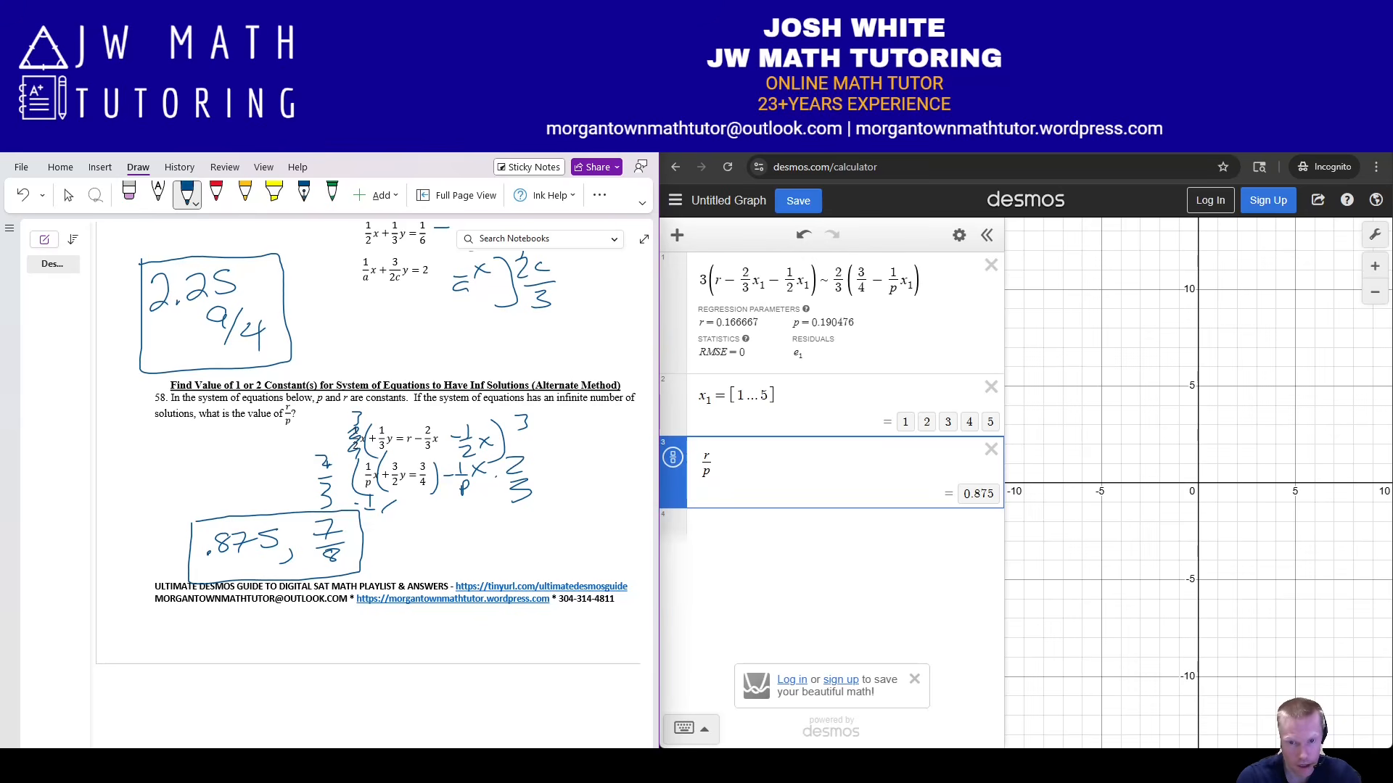
Erase the scratch ink around problem 58's equations in OneNote.
{"action": "left_click", "coordinate": [831, 529]}
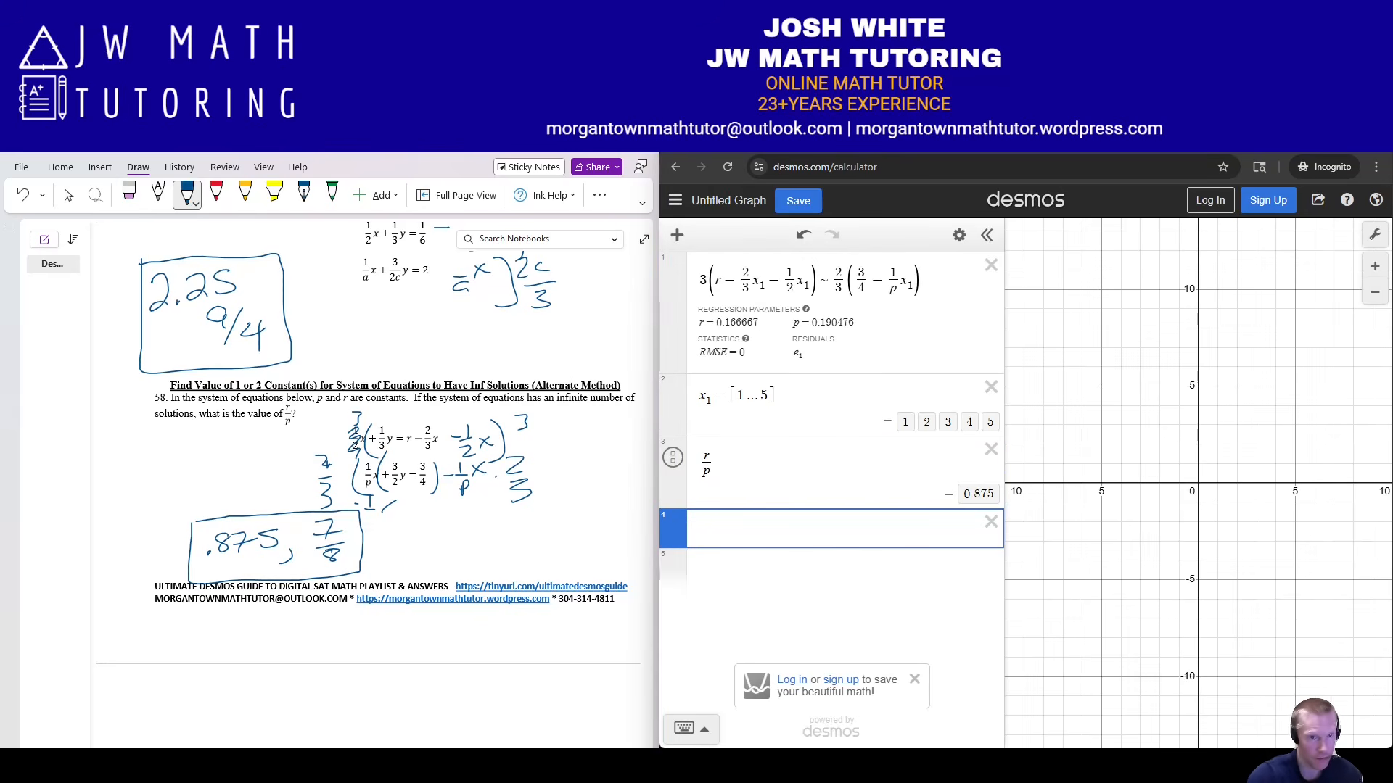
{"action": "left_click", "coordinate": [129, 193]}
{"action": "mouse_move", "coordinate": [354, 456]}
{"action": "left_mouse_down"}
{"action": "mouse_move", "coordinate": [356, 433]}
{"action": "mouse_move", "coordinate": [354, 479]}
{"action": "mouse_move", "coordinate": [366, 438]}
{"action": "left_mouse_up"}
{"action": "mouse_move", "coordinate": [523, 422]}
{"action": "left_mouse_down"}
{"action": "mouse_move", "coordinate": [465, 436]}
{"action": "mouse_move", "coordinate": [486, 442]}
{"action": "left_mouse_up"}
{"action": "left_click_drag", "start_coordinate": [397, 499], "coordinate": [383, 512]}
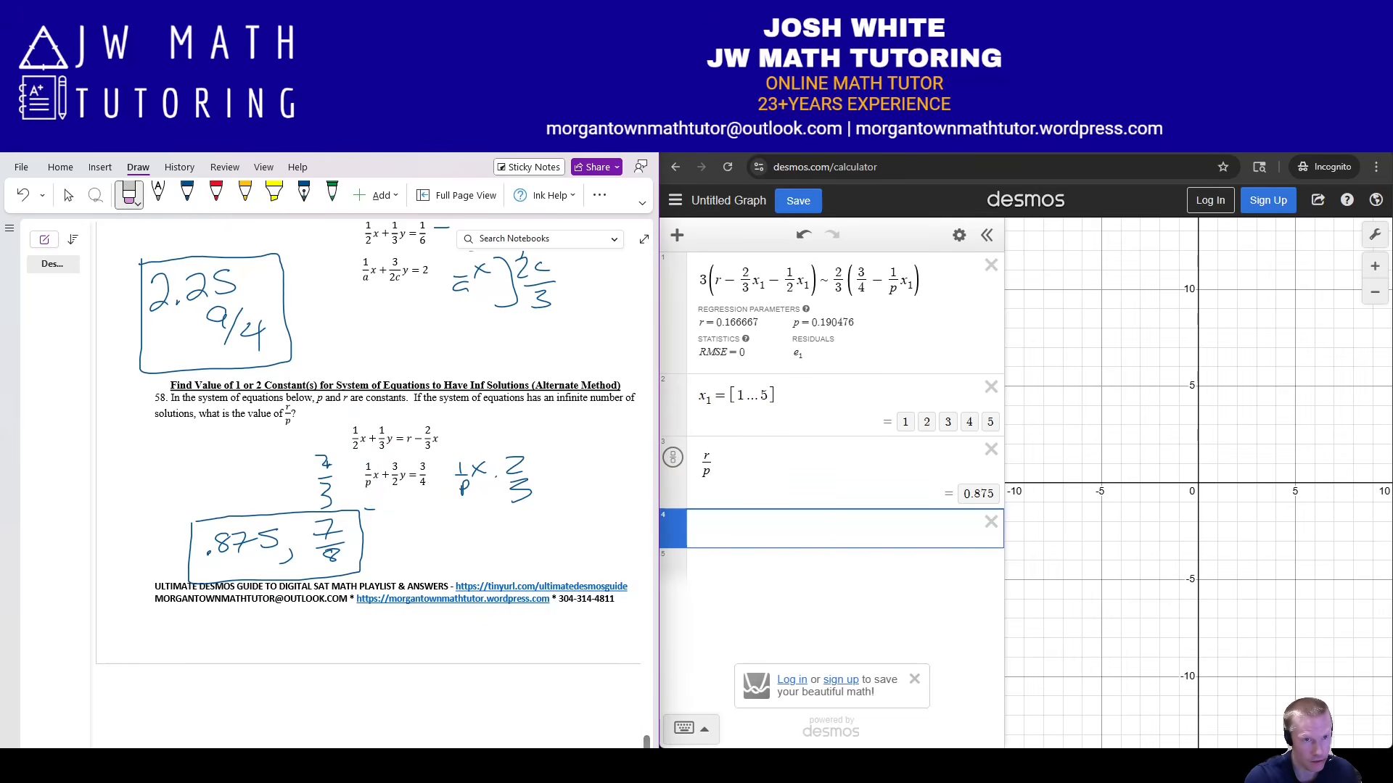
{"action": "left_click", "coordinate": [187, 193]}
Enter the first equation 1/2x + 1/3y = r − 2/3x in a new Desmos row.
{"action": "left_click", "coordinate": [699, 529]}
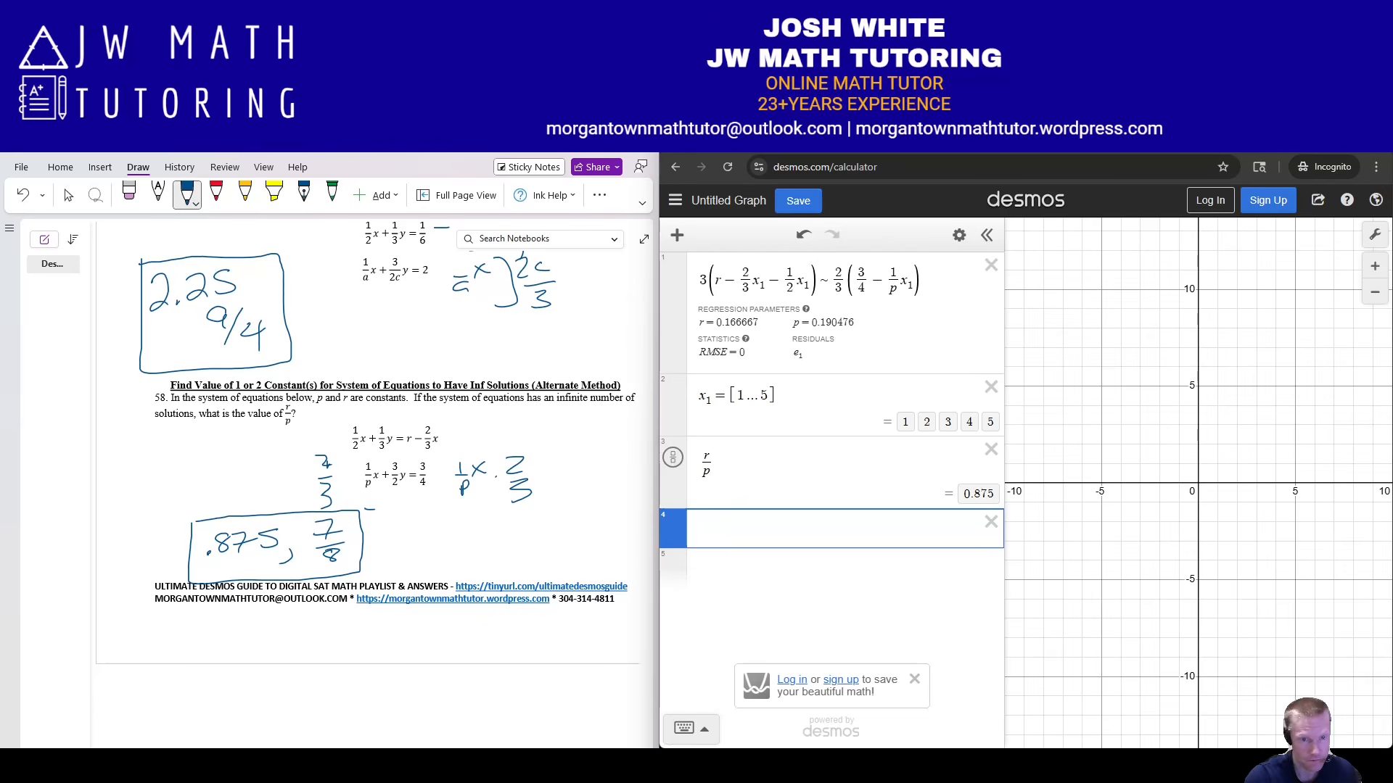
{"action": "type", "text": "1/2"}
{"action": "key", "text": "Right"}
{"action": "type", "text": "x"}
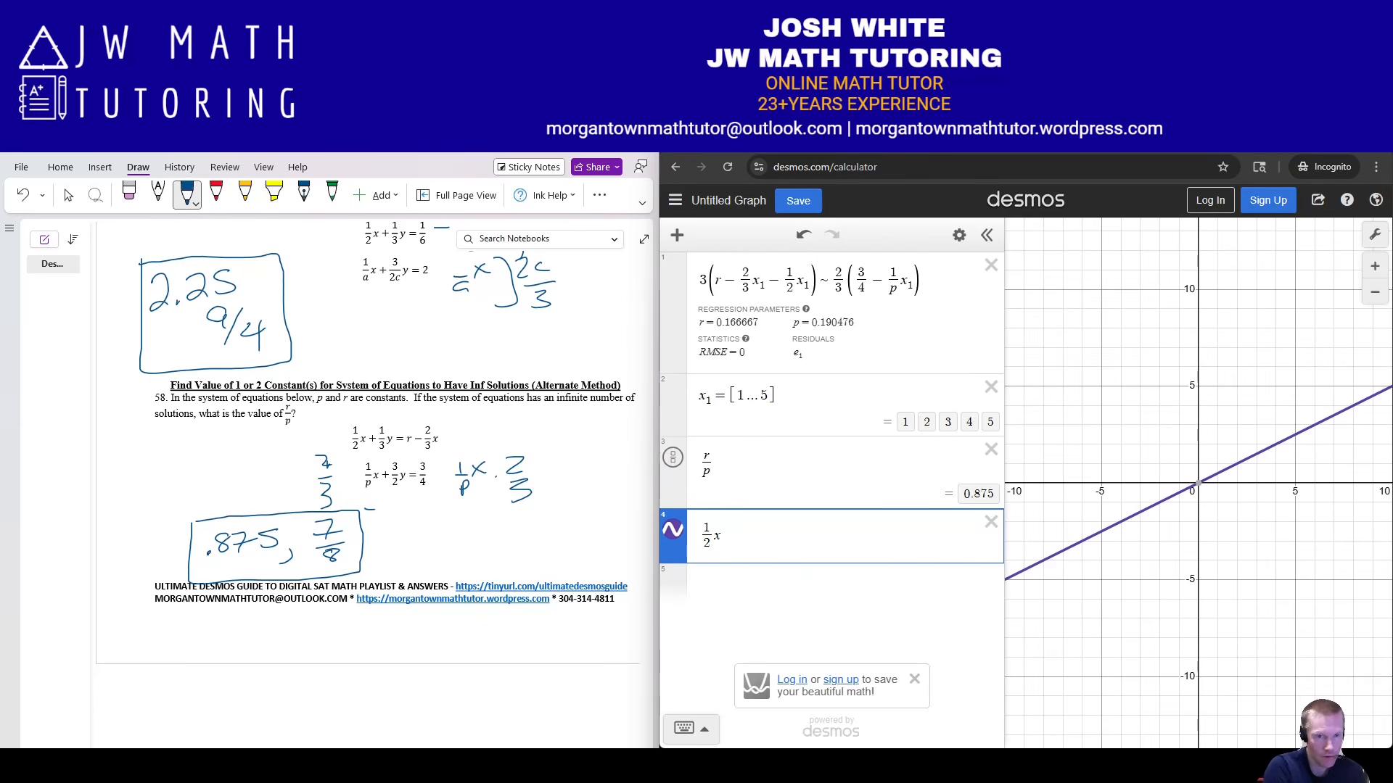
{"action": "type", "text": "+1/3"}
{"action": "key", "text": "Right"}
{"action": "type", "text": "y"}
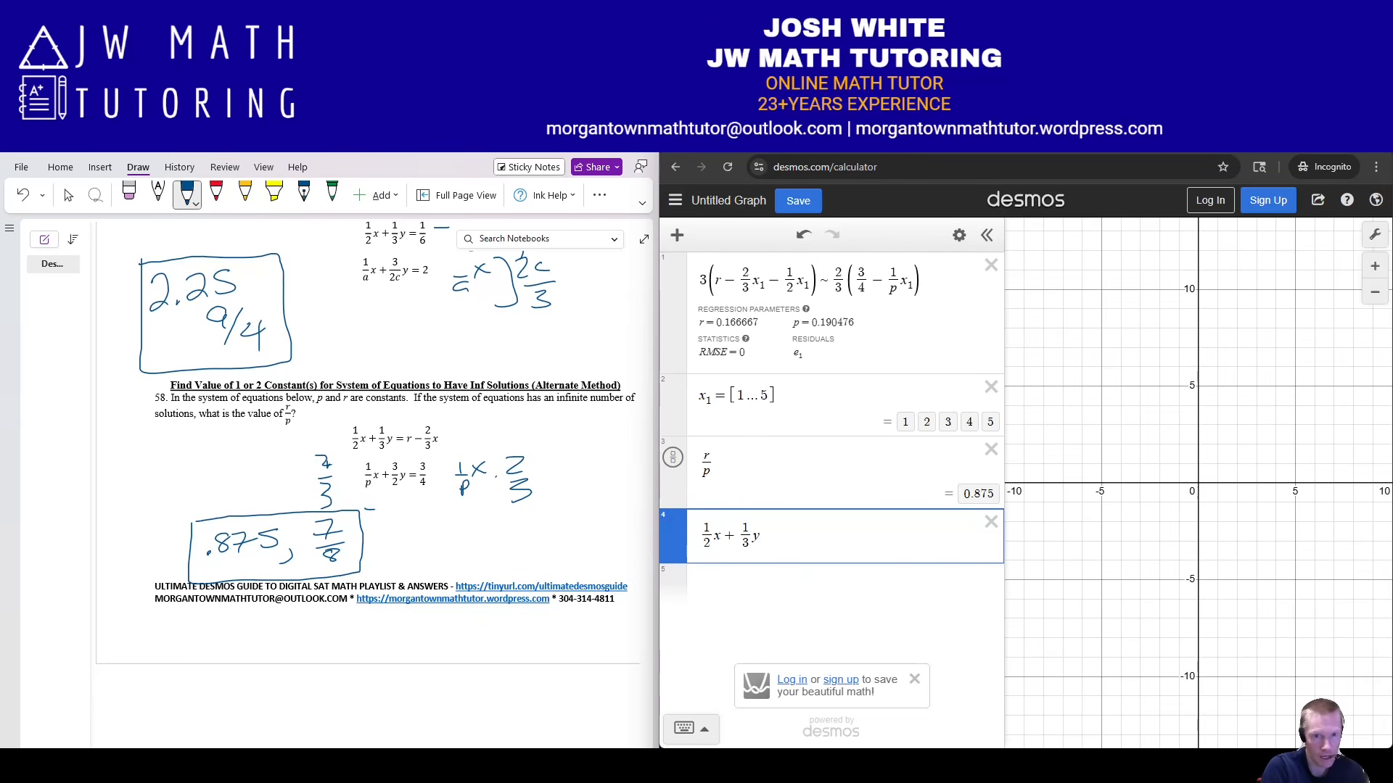
{"action": "type", "text": "=r-2/3"}
{"action": "key", "text": "Right"}
{"action": "type", "text": "x"}
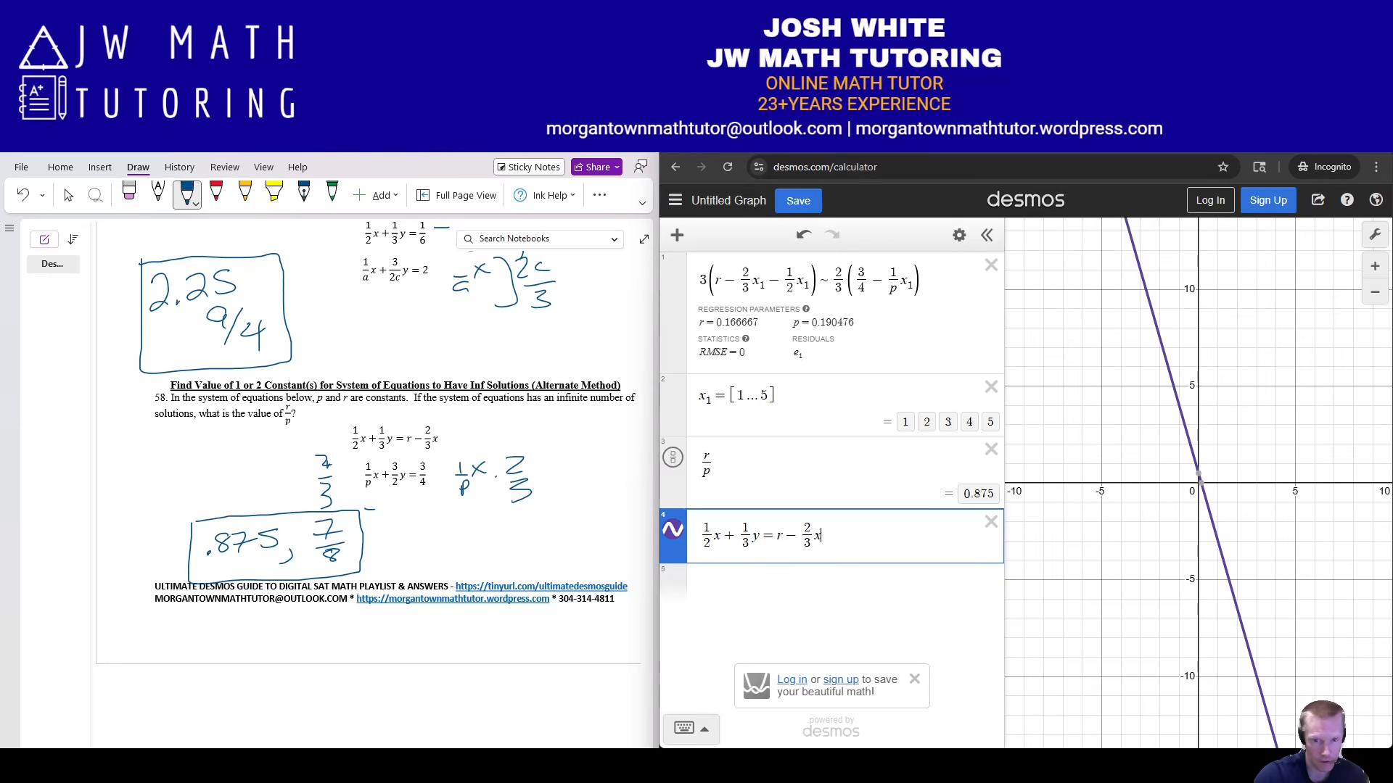
Enter (1/p)x + (3/2)y = 3/4 in the next row and bring up the PDF methods guide.
{"action": "key", "text": "Return"}
{"action": "type", "text": "1/p"}
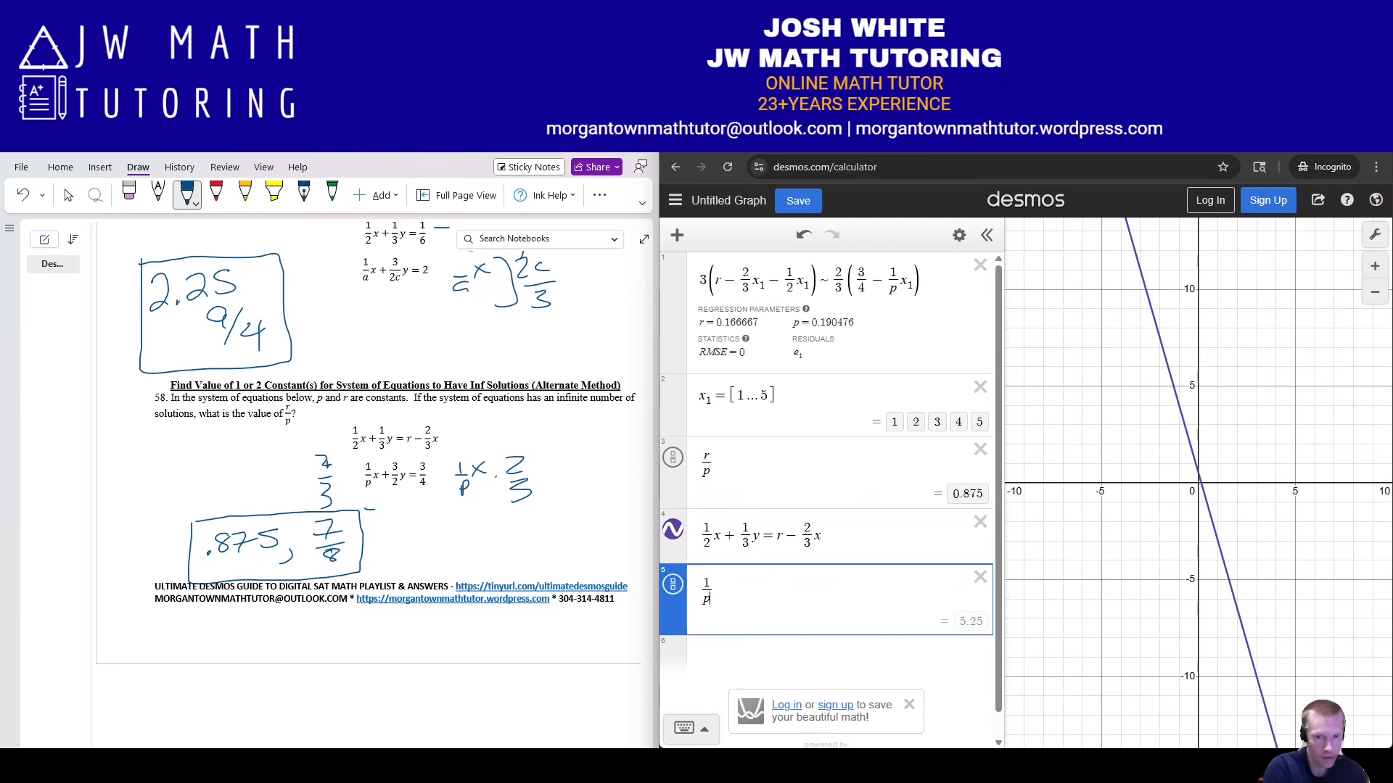
{"action": "key", "text": "Right"}
{"action": "type", "text": "+ 3/2"}
{"action": "key", "text": "Right"}
{"action": "type", "text": "y"}
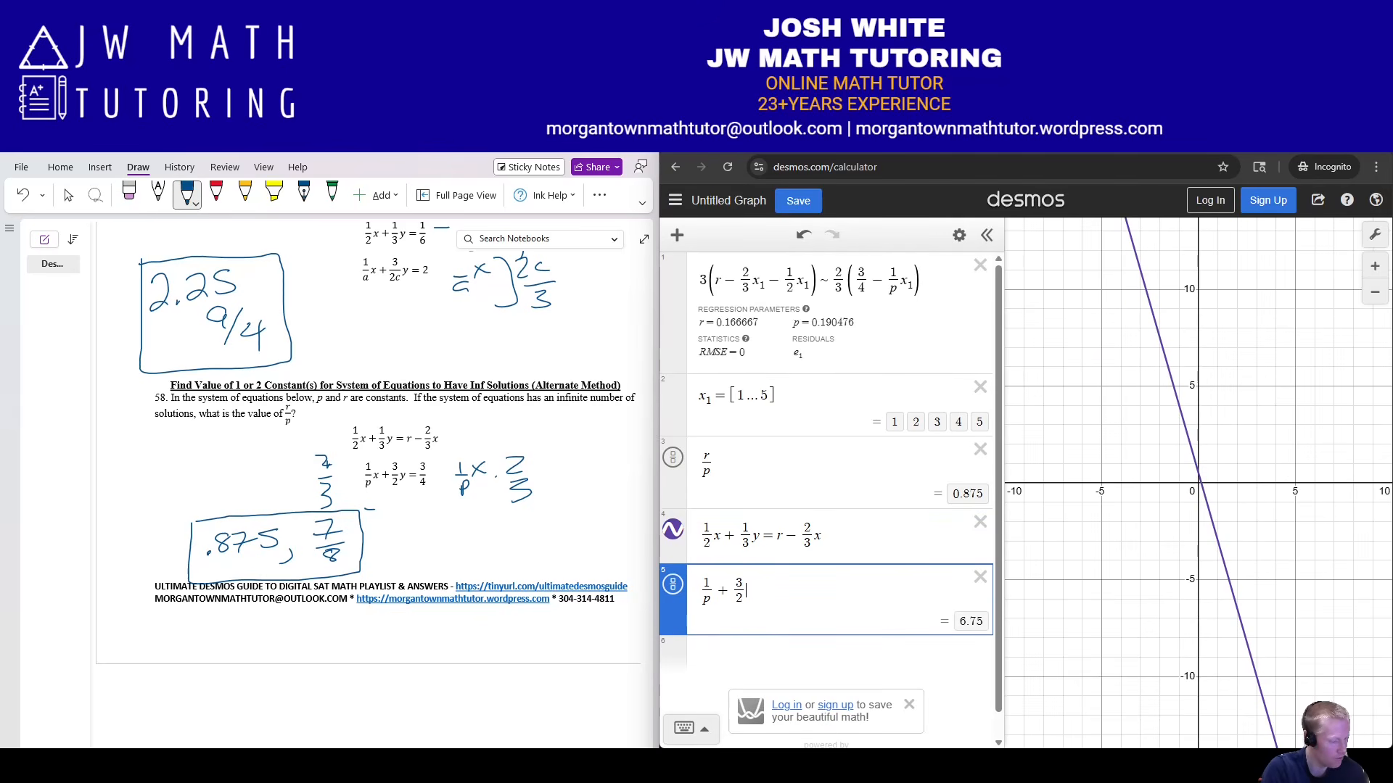
{"action": "type", "text": "=3"}
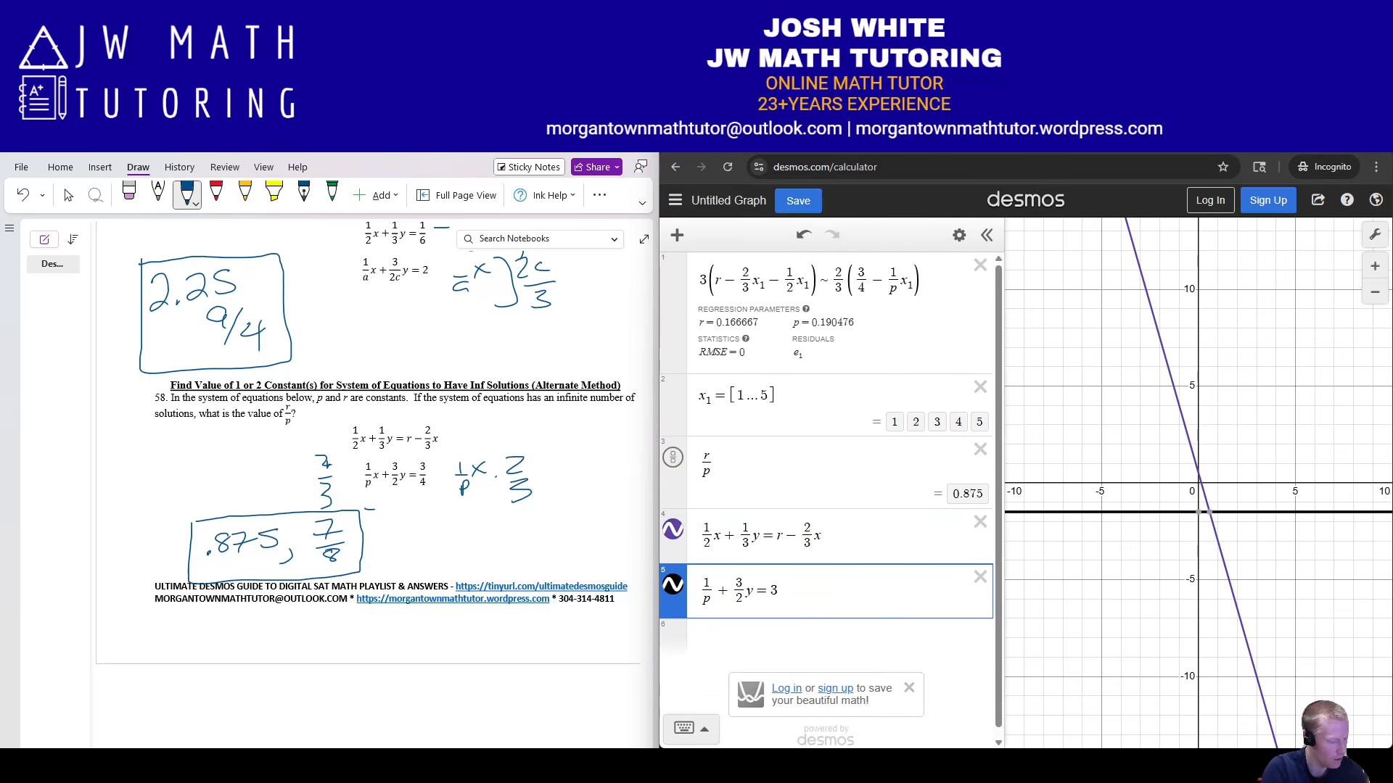
{"action": "type", "text": "/4"}
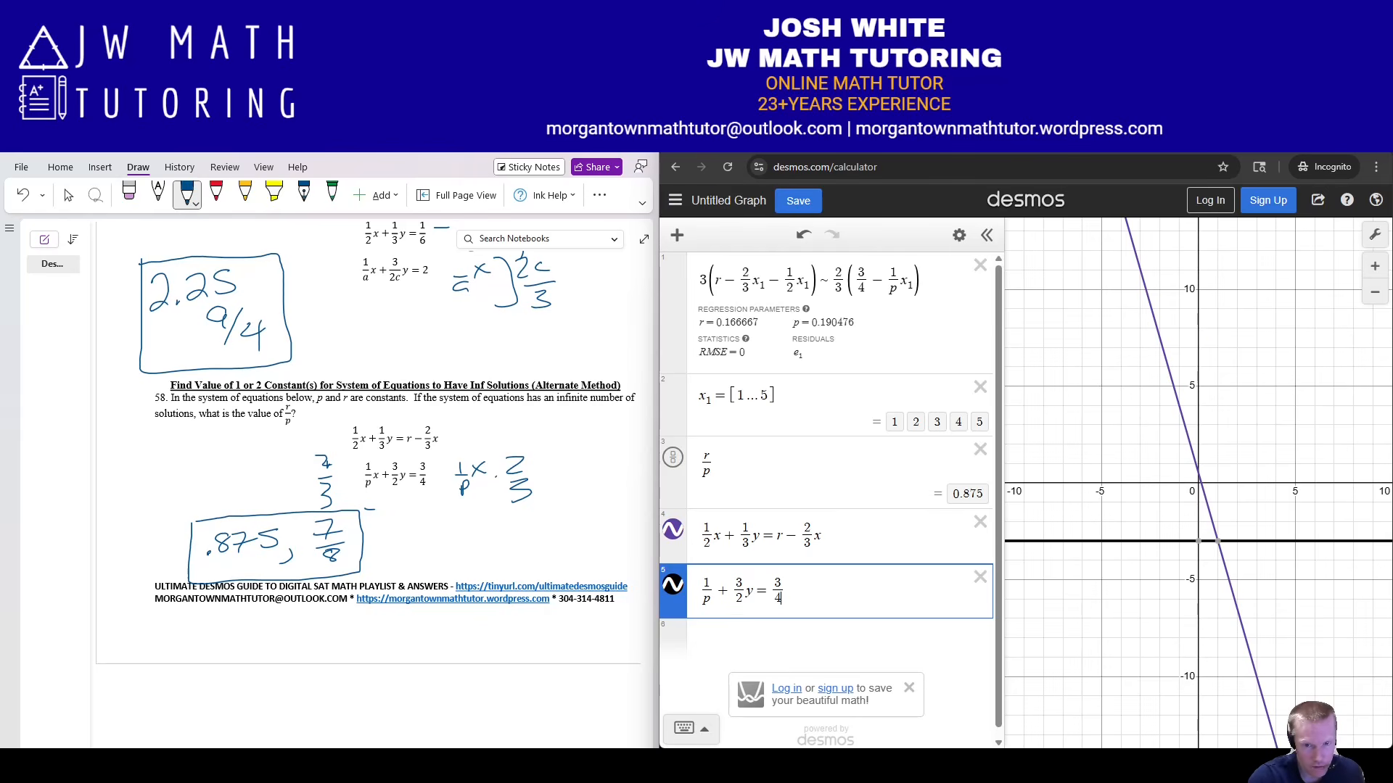
{"action": "type", "text": "x"}
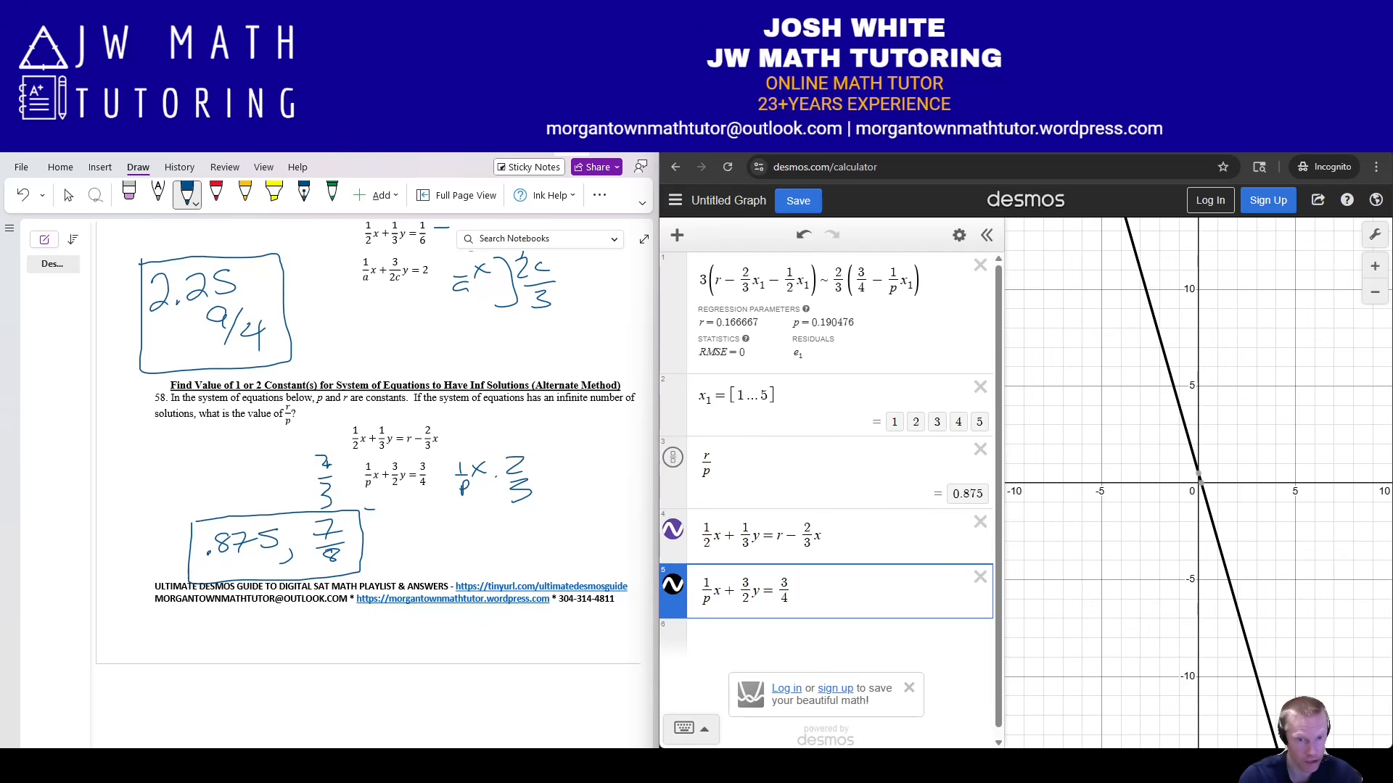
{"action": "left_click", "coordinate": [572, 151]}
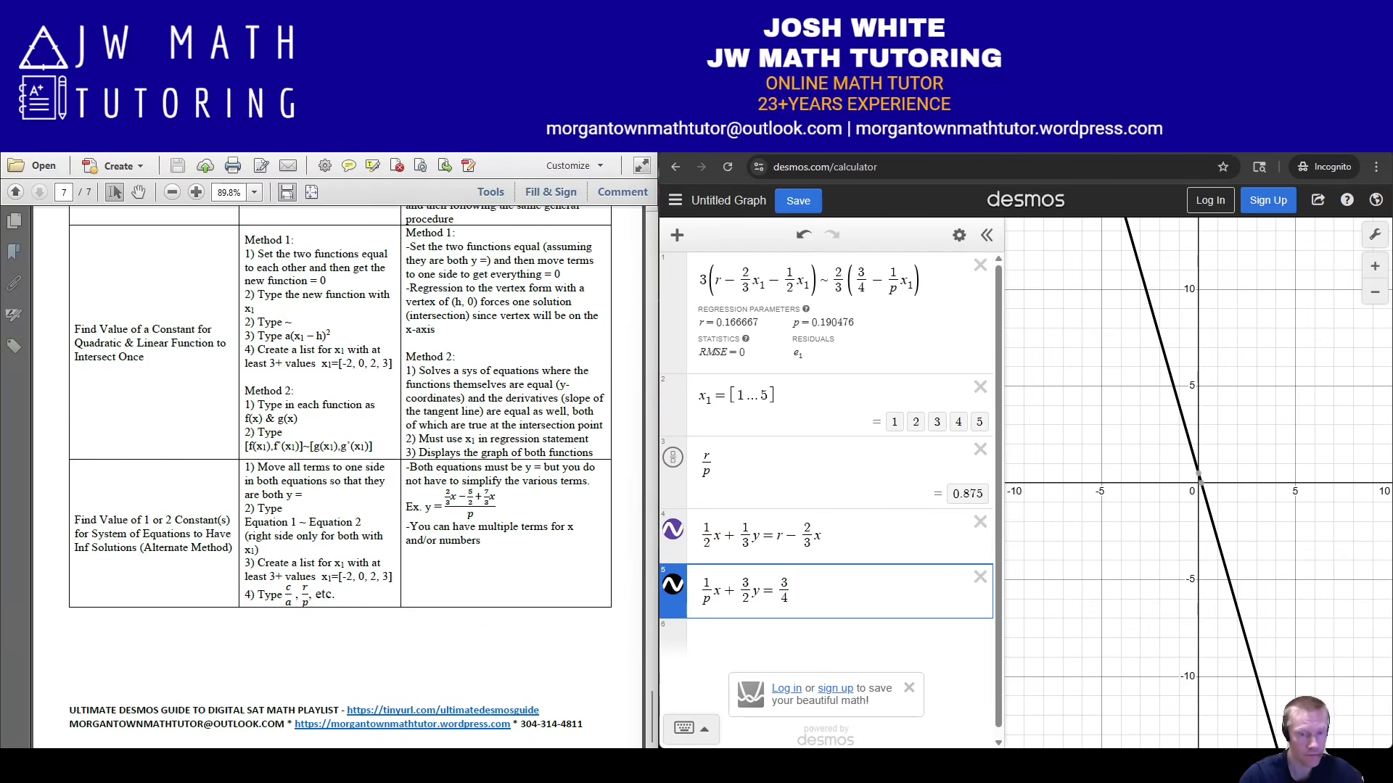